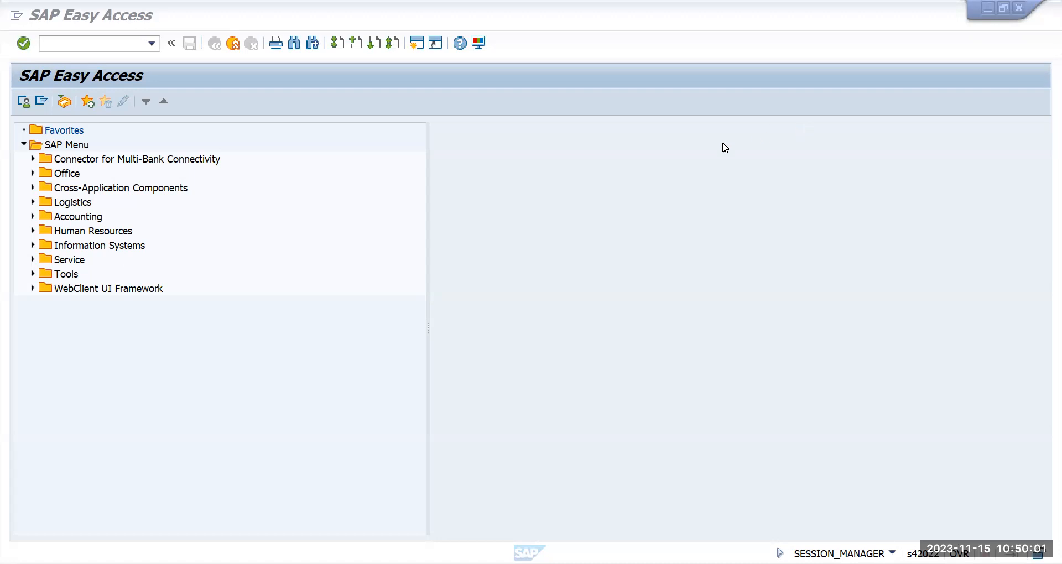
- Open the Display Material transaction mm03 and call up the view selection for material 8000302
left_click(59, 44)
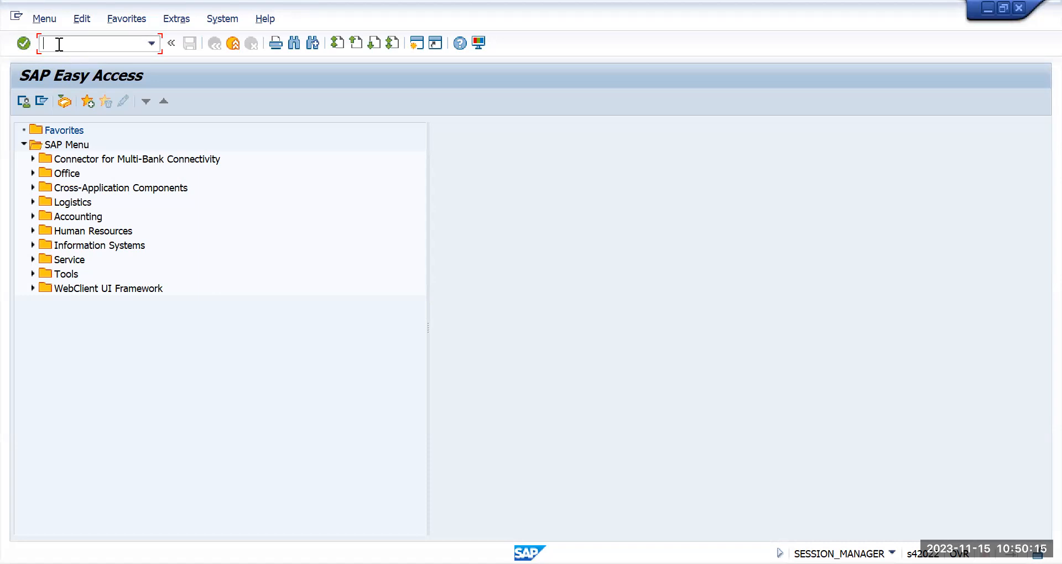
type("mm0")
type("1")
type("3")
key("Return")
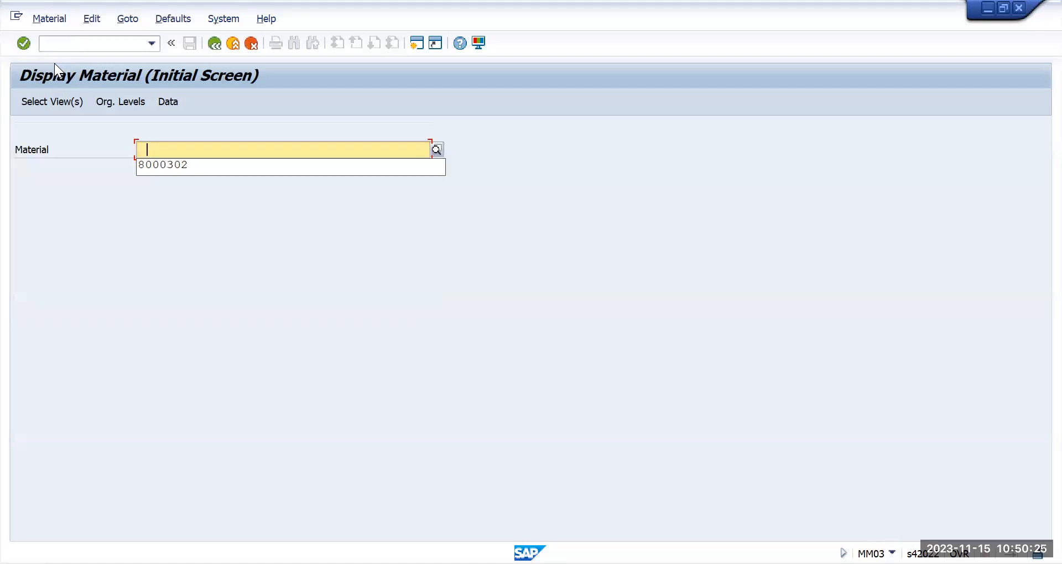
left_click(172, 164)
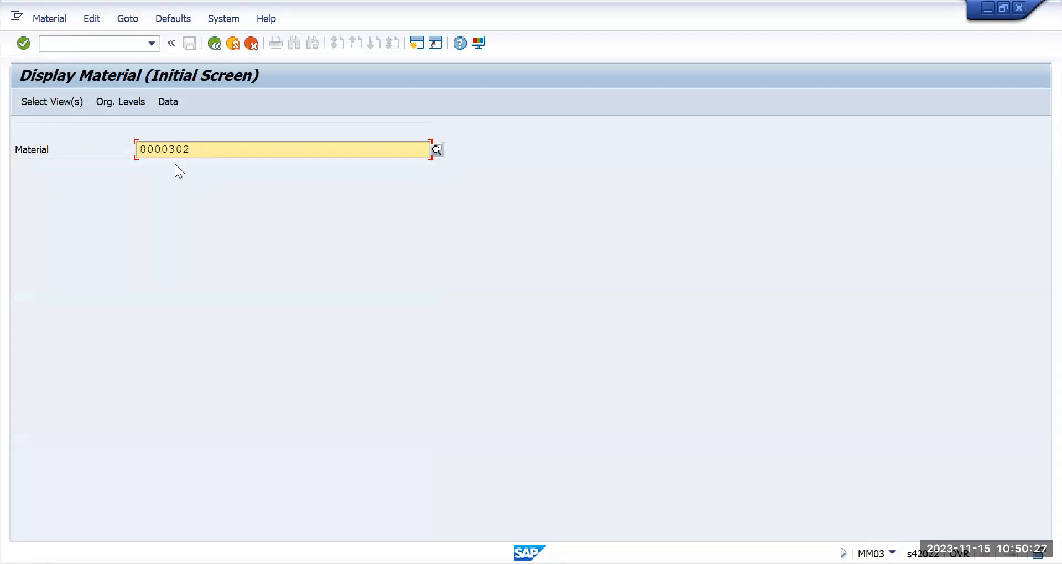
left_click_drag(204, 151, 115, 144)
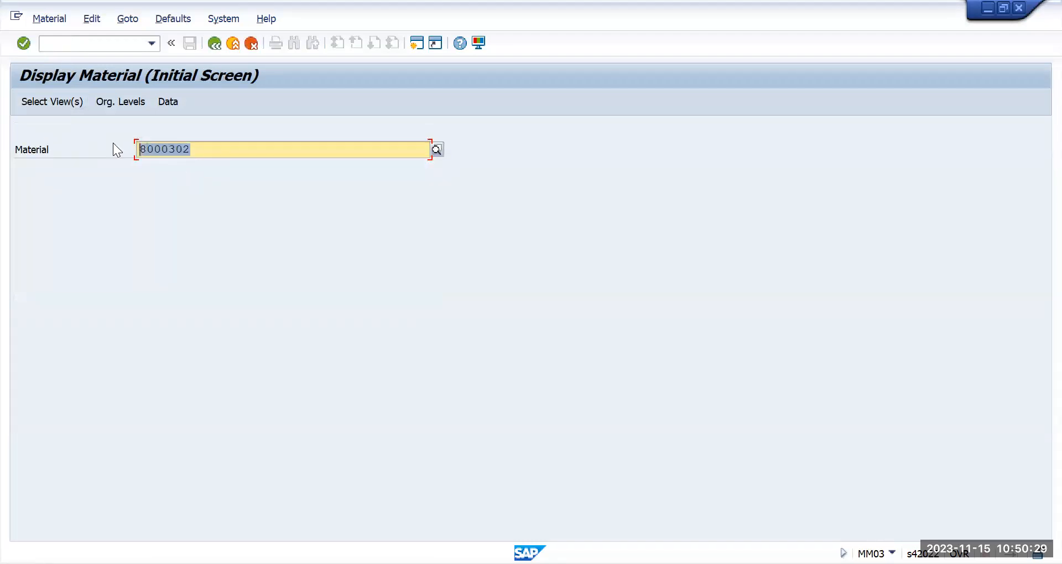
key("Return")
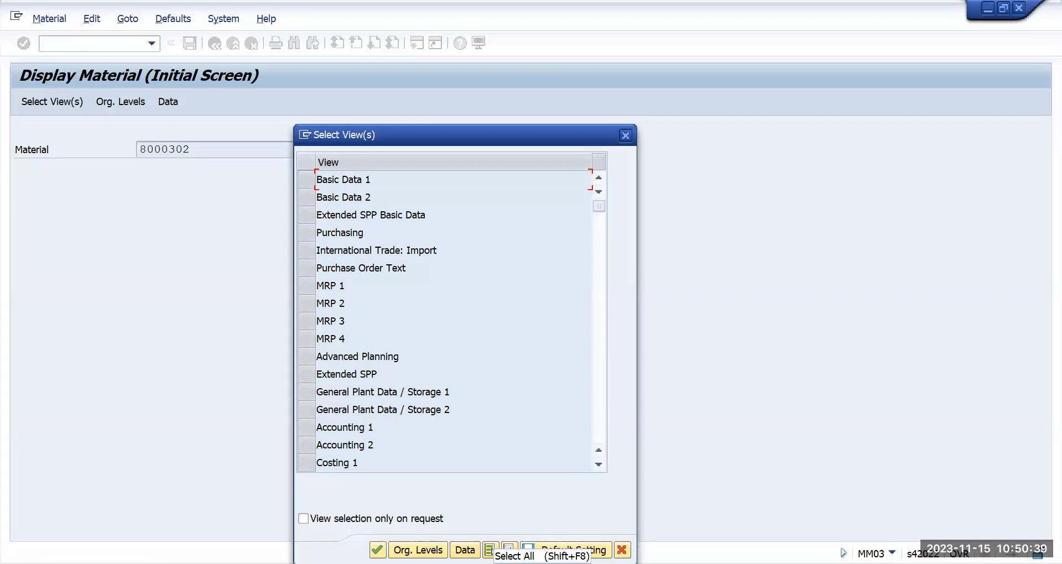
- Set the organizational levels to plant TMUN and storage location TMUN, and display the material
left_click(418, 551)
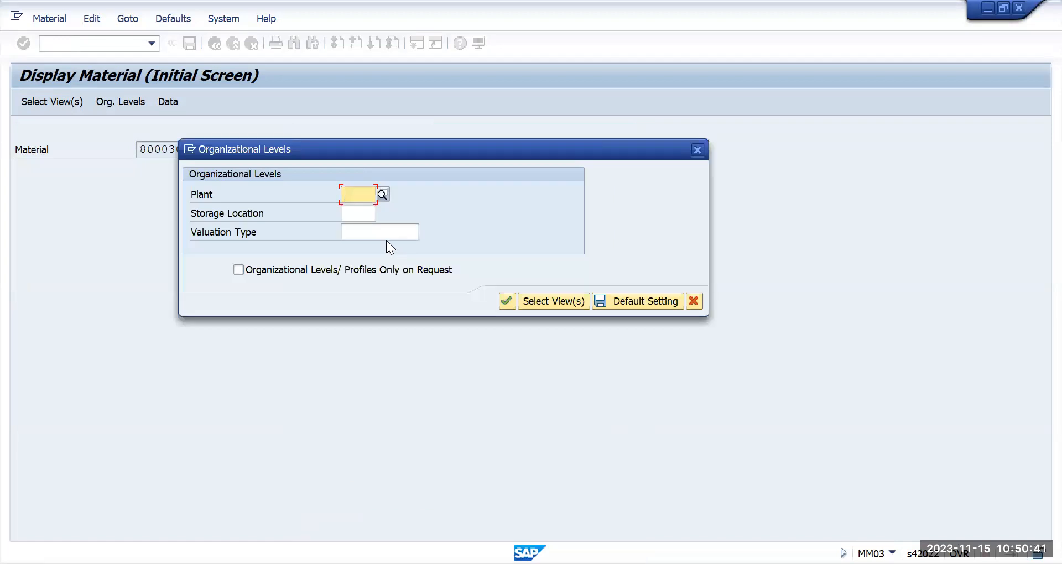
left_click(369, 215)
left_click(369, 214)
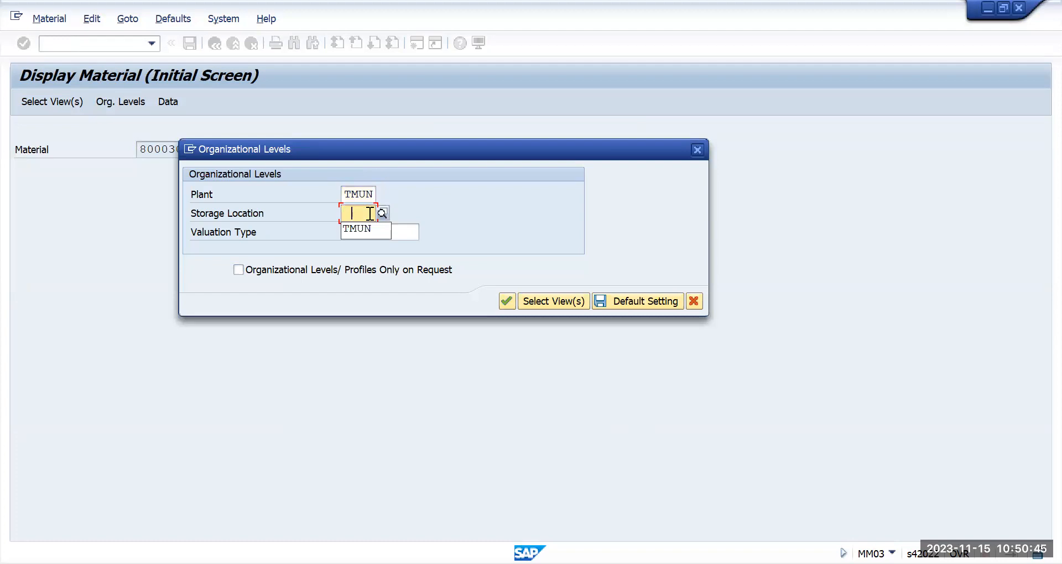
left_click(354, 236)
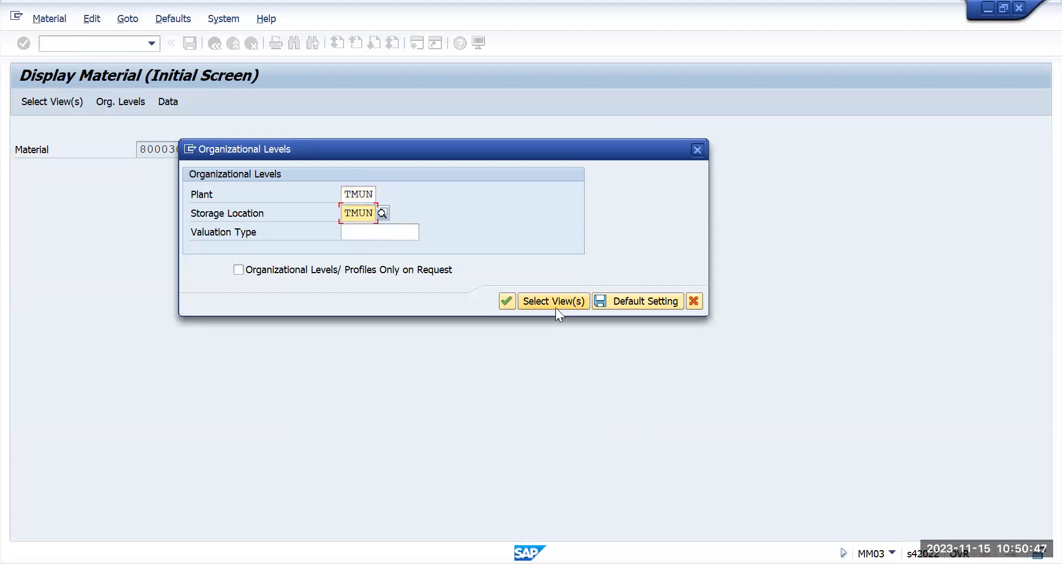
left_click(505, 304)
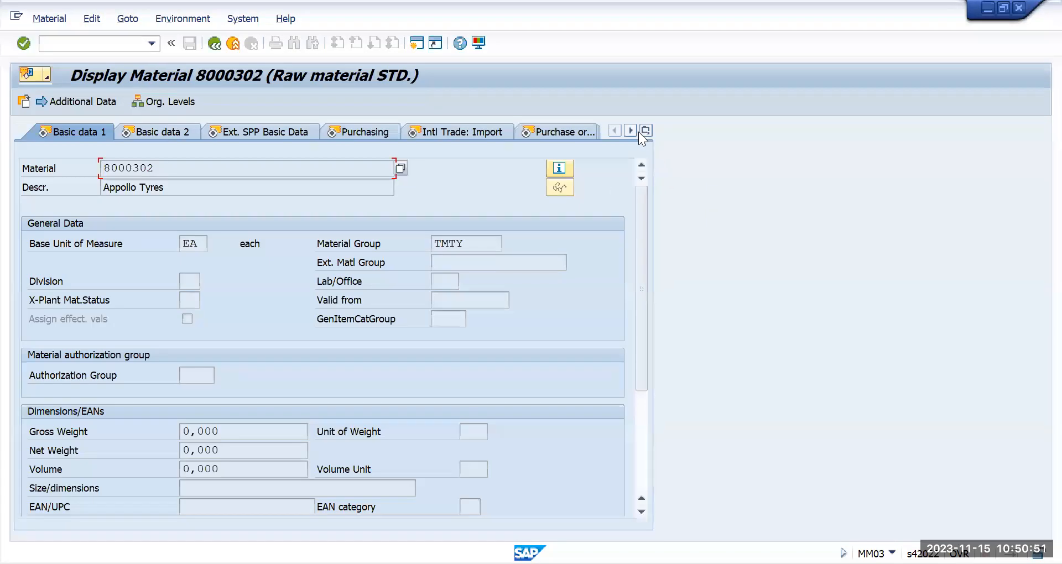
- Go to the material's Accounting 1 view and check its total stock
left_click(645, 134)
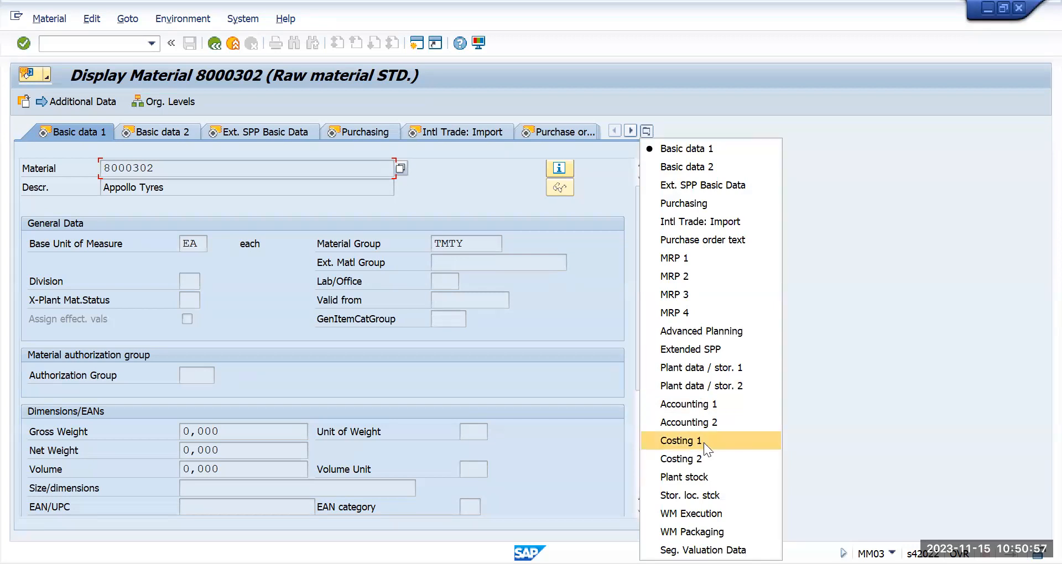
left_click(706, 407)
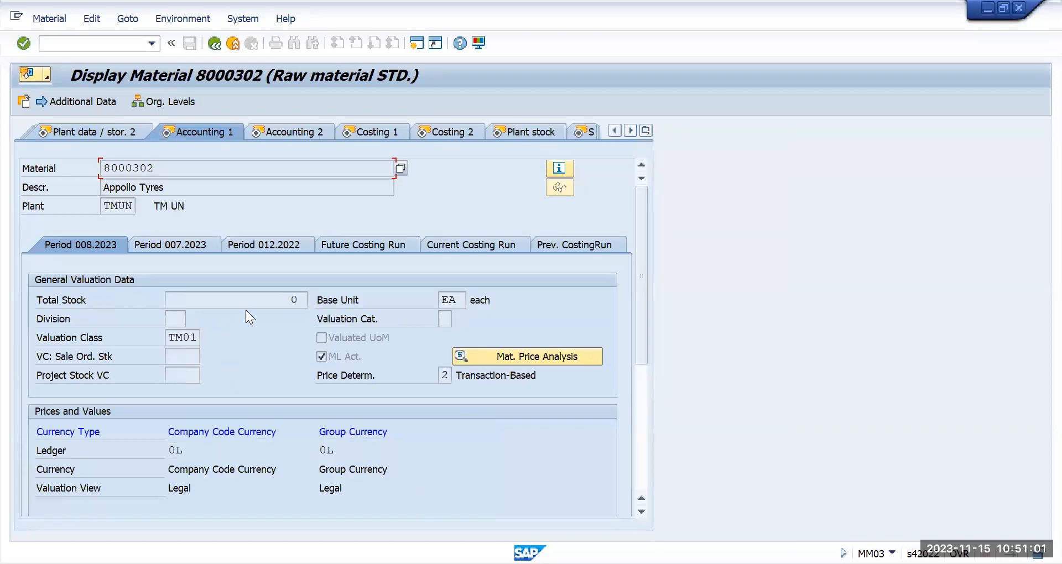
left_click_drag(260, 300, 298, 301)
- Check the material's standard price and inventory value in USD and INR, and recheck its total stock
left_click(641, 511)
left_click(641, 511)
left_click(641, 512)
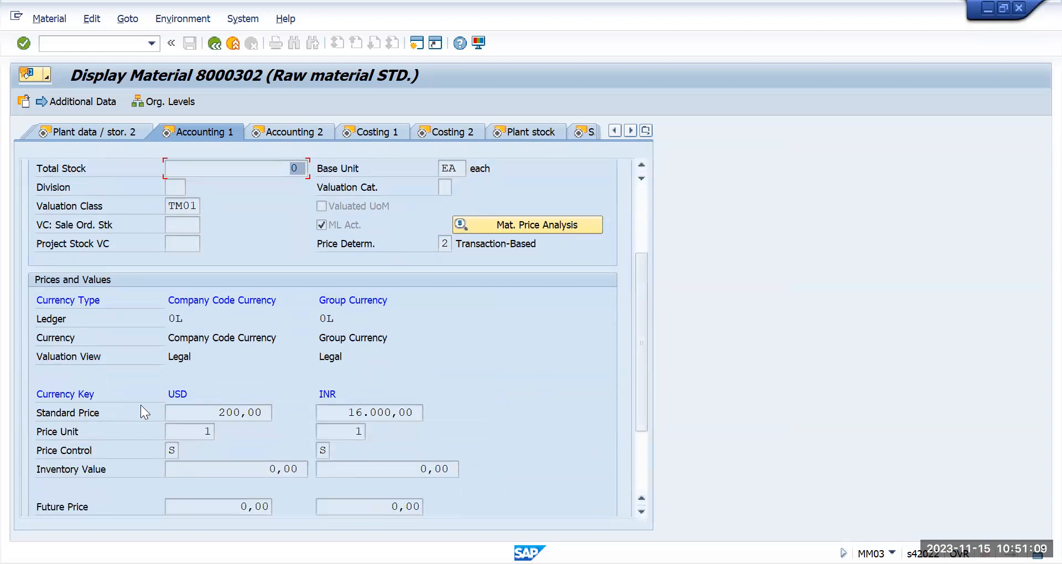
left_click_drag(215, 410, 275, 416)
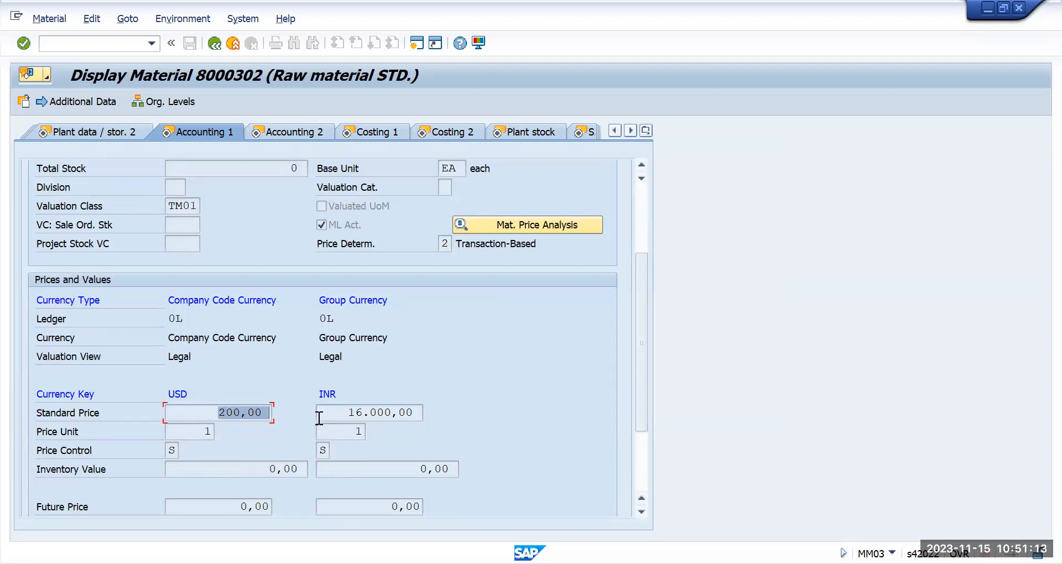
left_click_drag(332, 415, 427, 419)
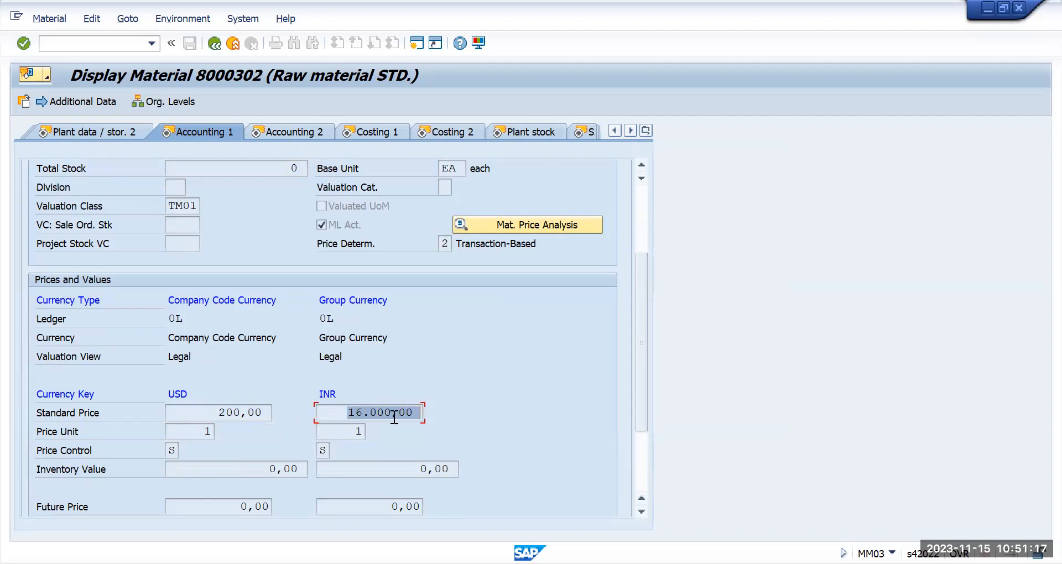
left_click_drag(266, 468, 308, 471)
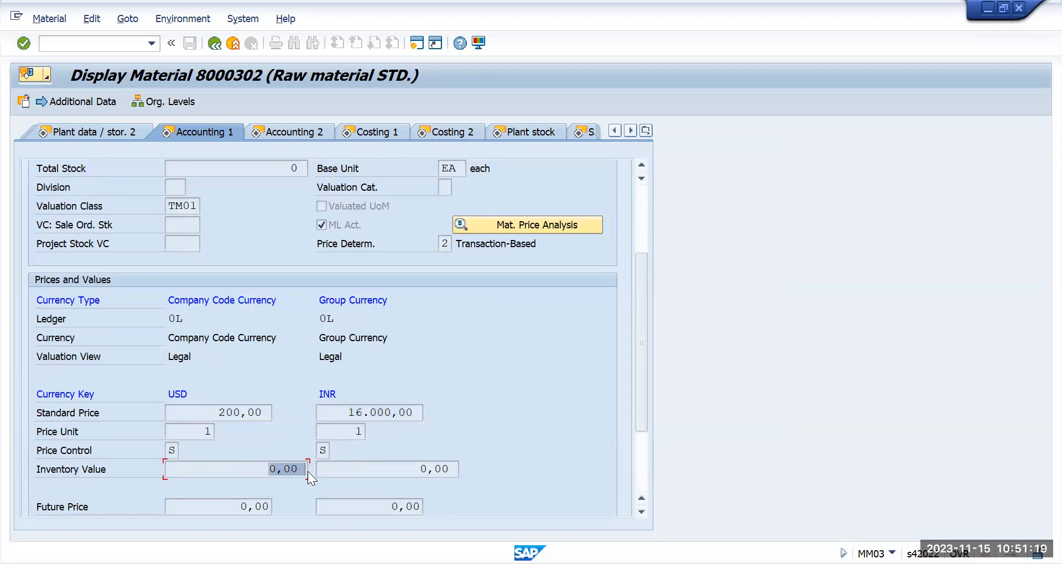
left_click_drag(407, 469, 457, 470)
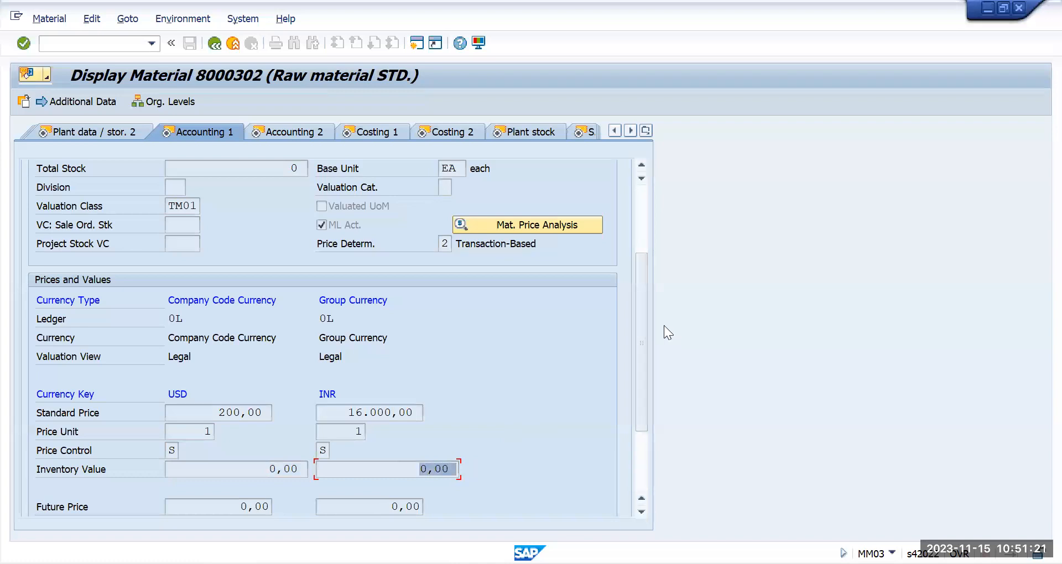
left_click_drag(640, 346, 642, 301)
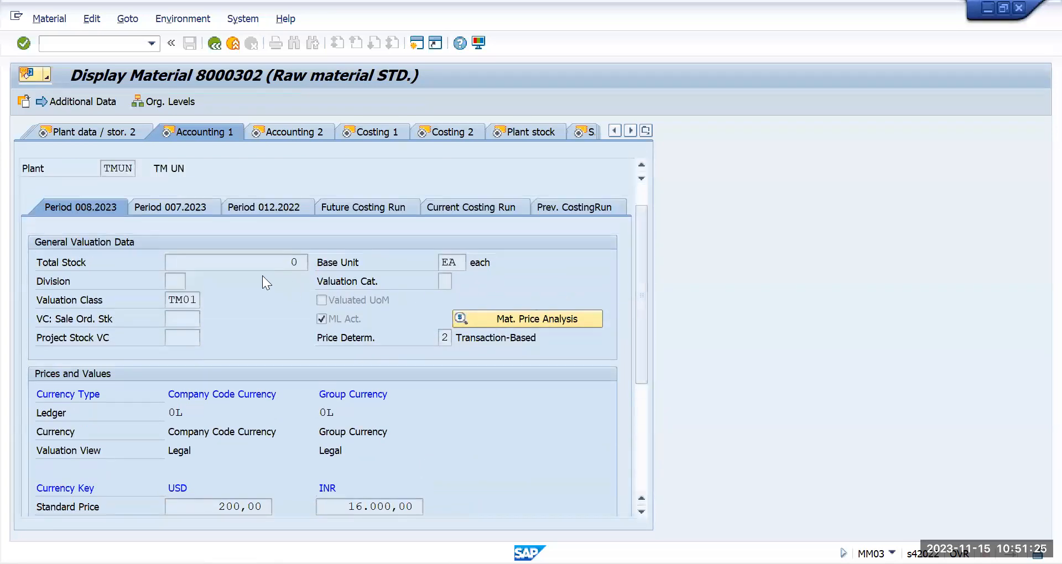
double_click(306, 264)
- Leave the material display, start the Create Purchase Order transaction me21n and close its help text
left_click(83, 43)
type("/n")
key("Return")
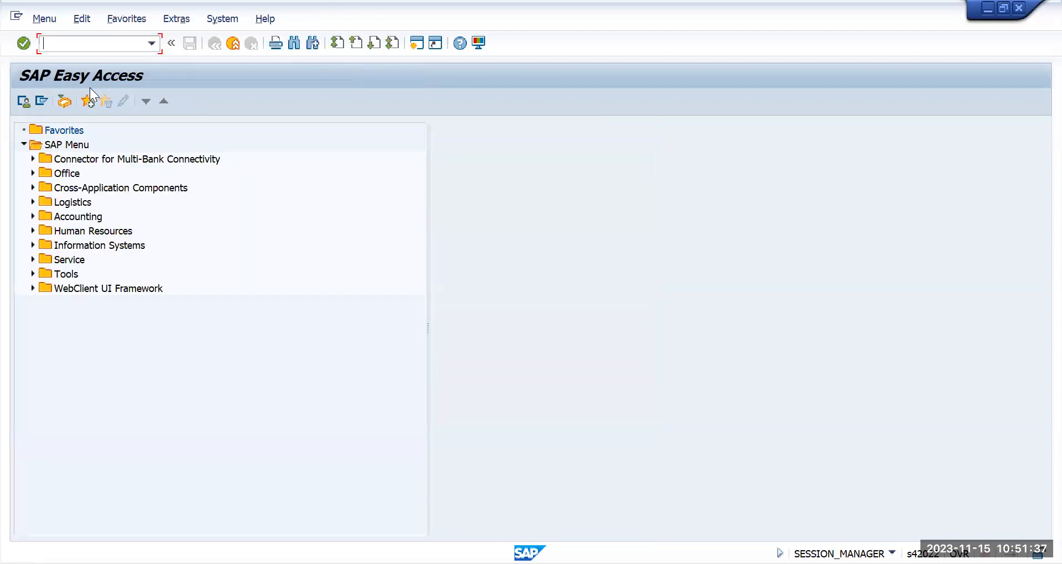
type("me21n")
key("Return")
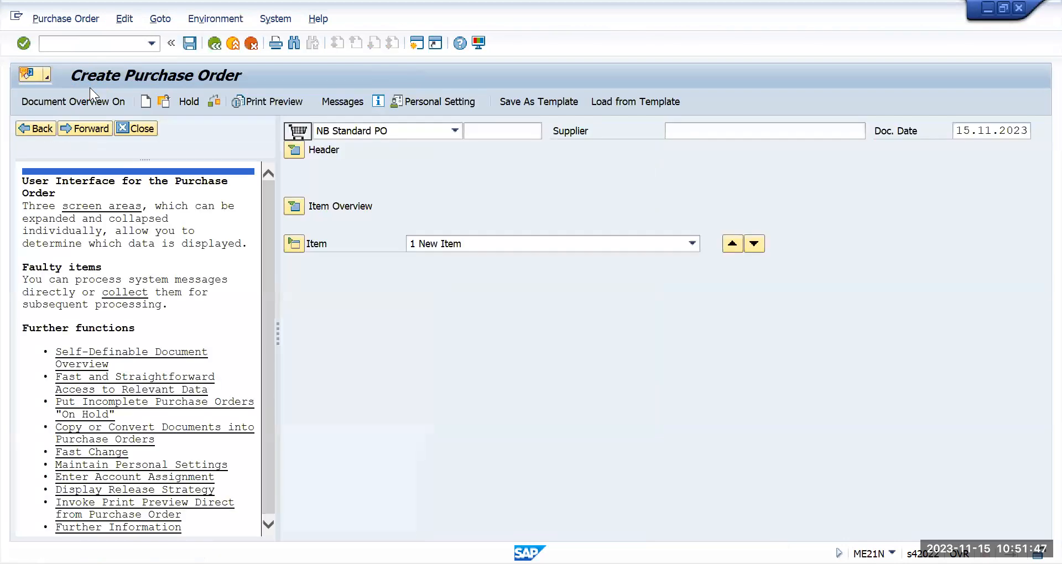
left_click(142, 129)
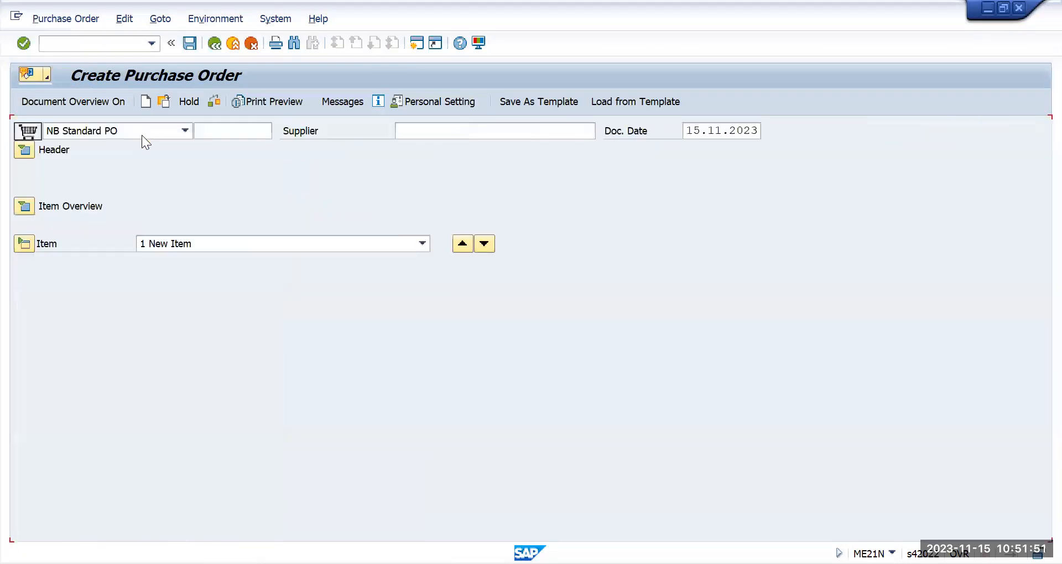
- Expand the purchase order header and enter Apple INC as the supplier
left_click(24, 154)
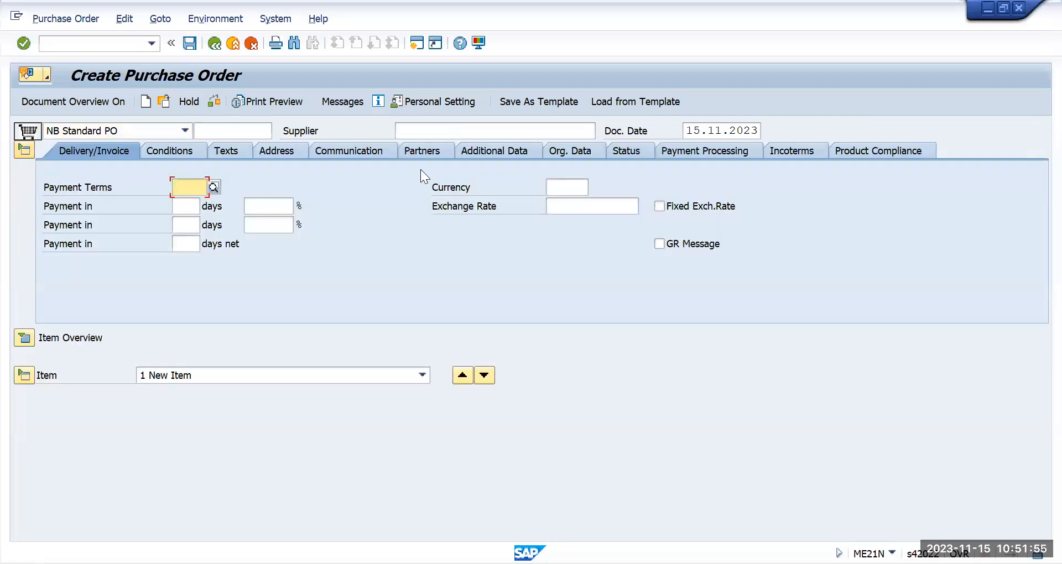
left_click(432, 133)
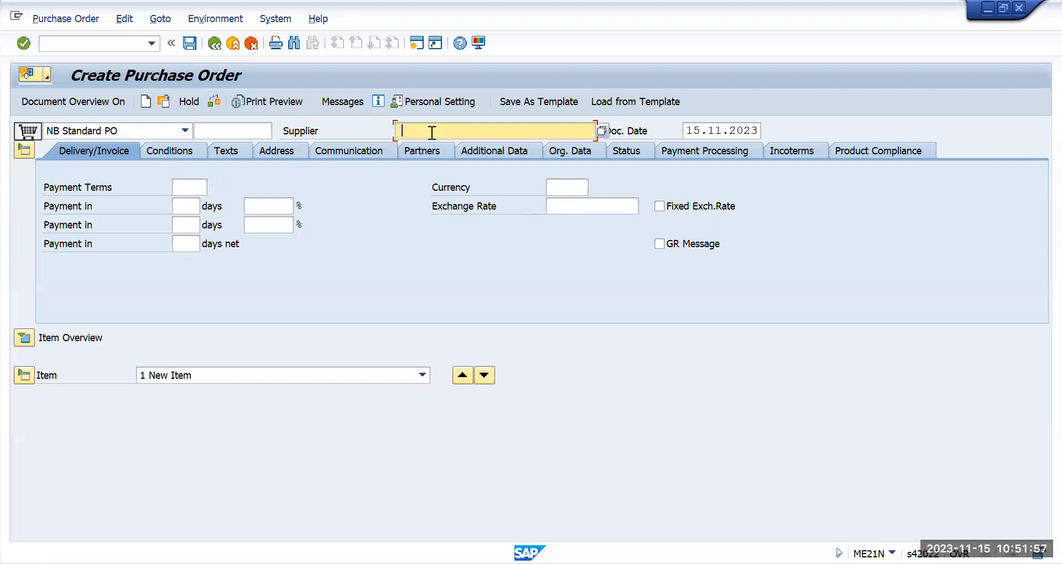
left_click(434, 147)
- Fill in the header's organizational data with purchasing organization TMUN, purchasing group TMN and company code TMUS
left_click(567, 153)
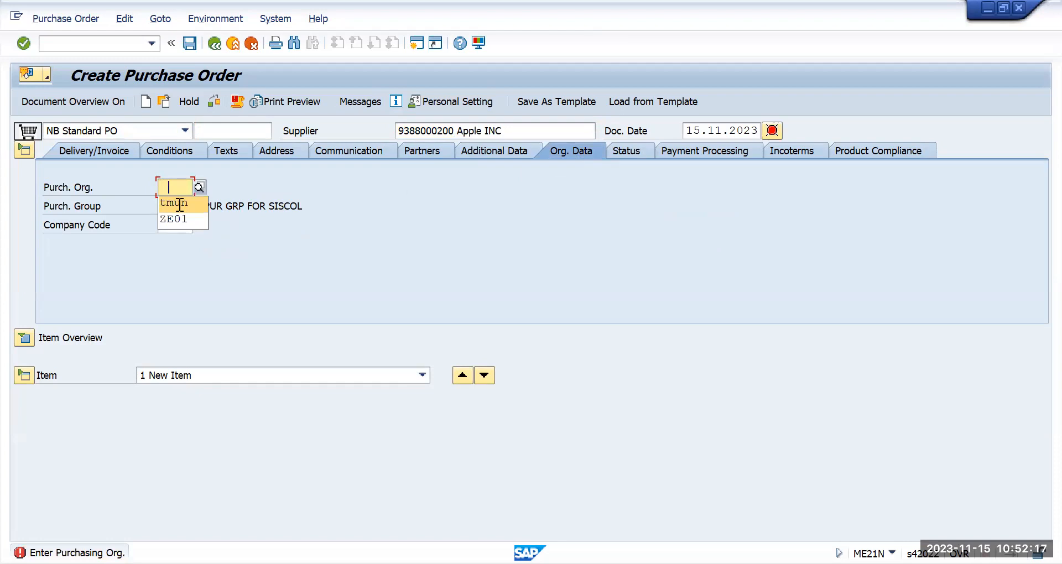
left_click(178, 204)
left_click(176, 206)
left_click(182, 219)
left_click(178, 225)
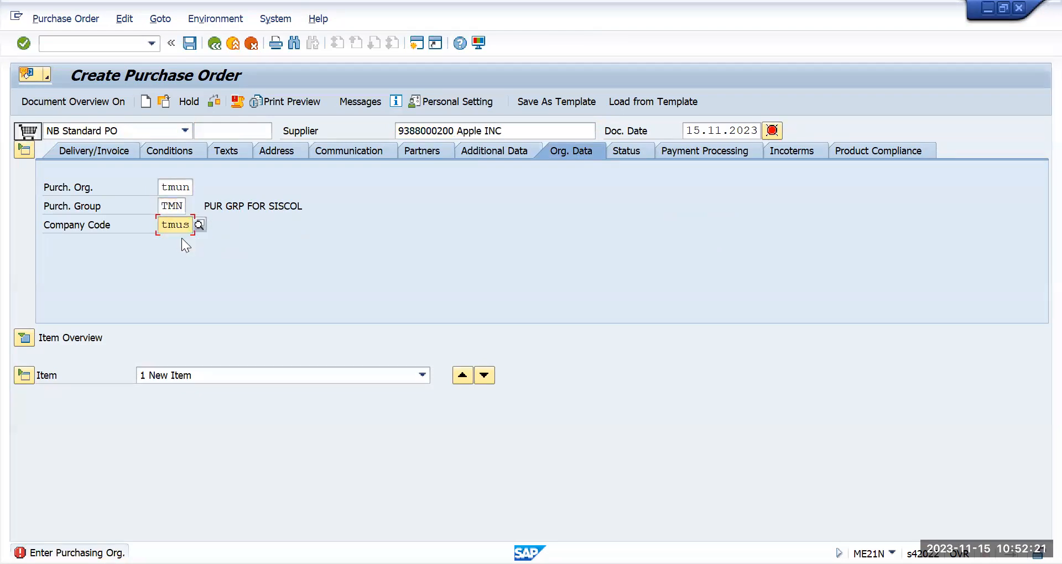
- Expand the item overview and enter item 10 with material 8000302 and short text "appollo tyres"
left_click(23, 339)
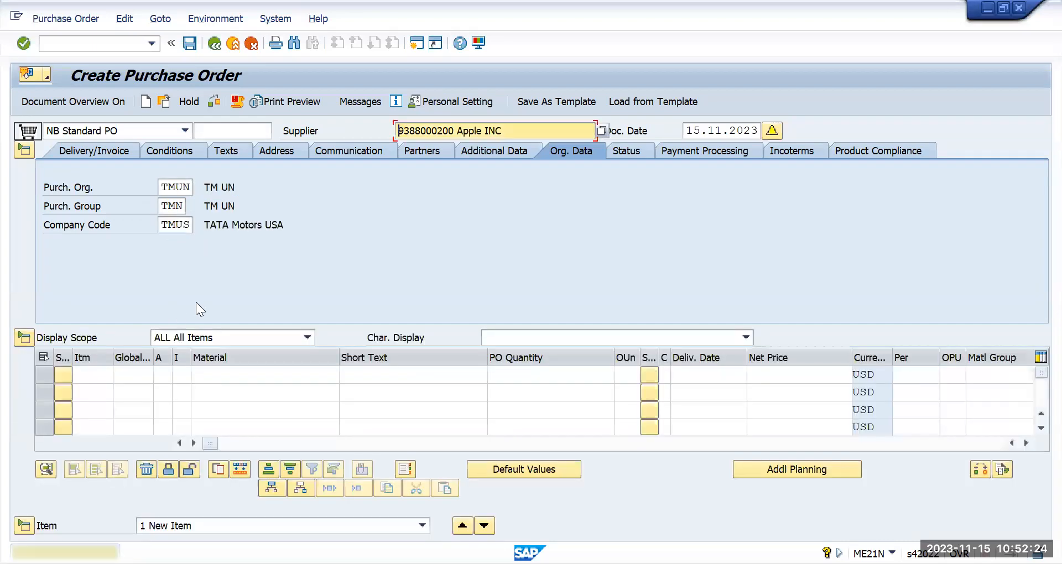
left_click(84, 375)
left_click(94, 388)
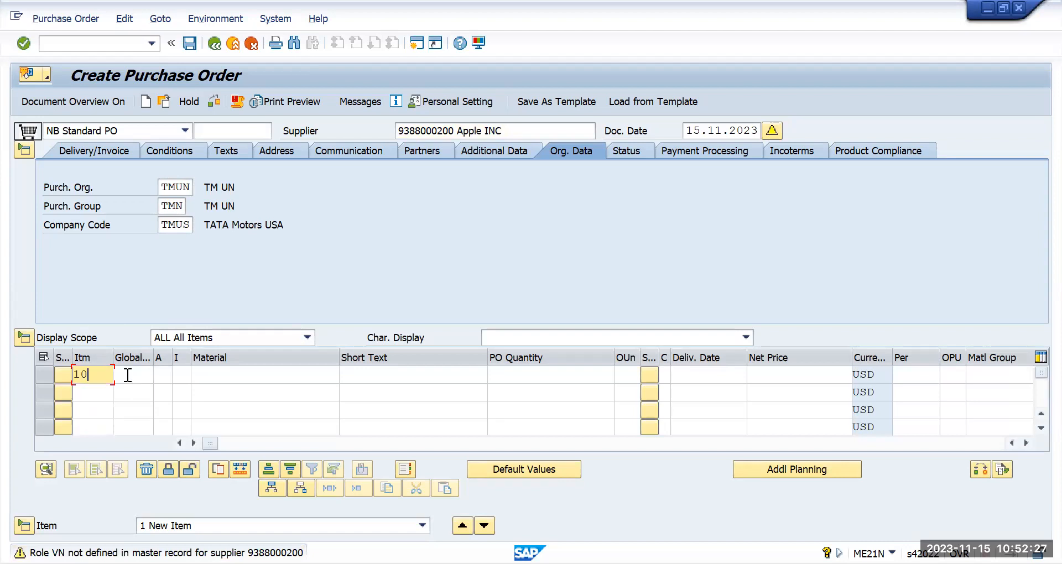
left_click(160, 377)
left_click(201, 377)
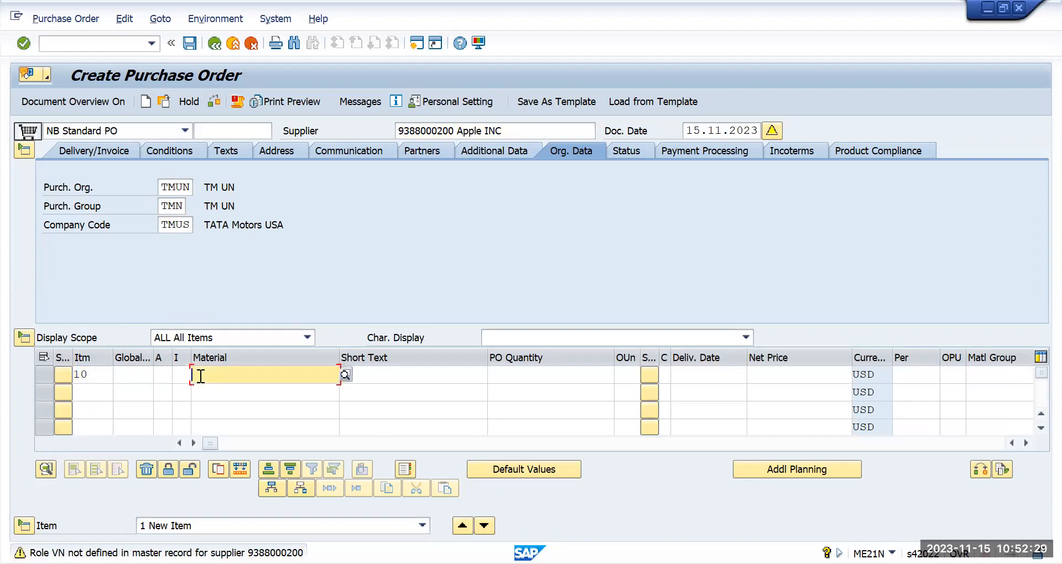
left_click(218, 389)
left_click(390, 377)
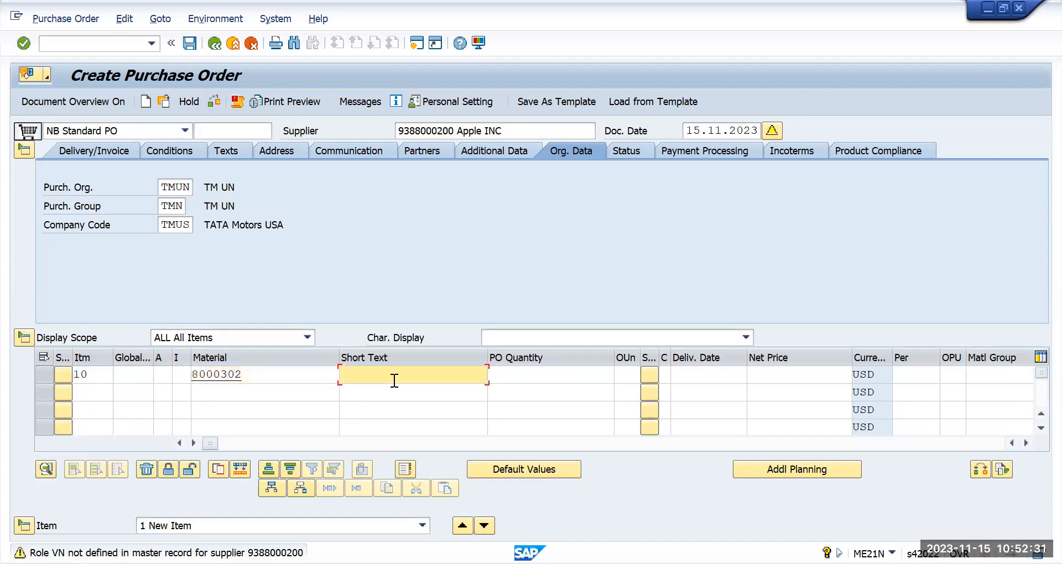
left_click(386, 394)
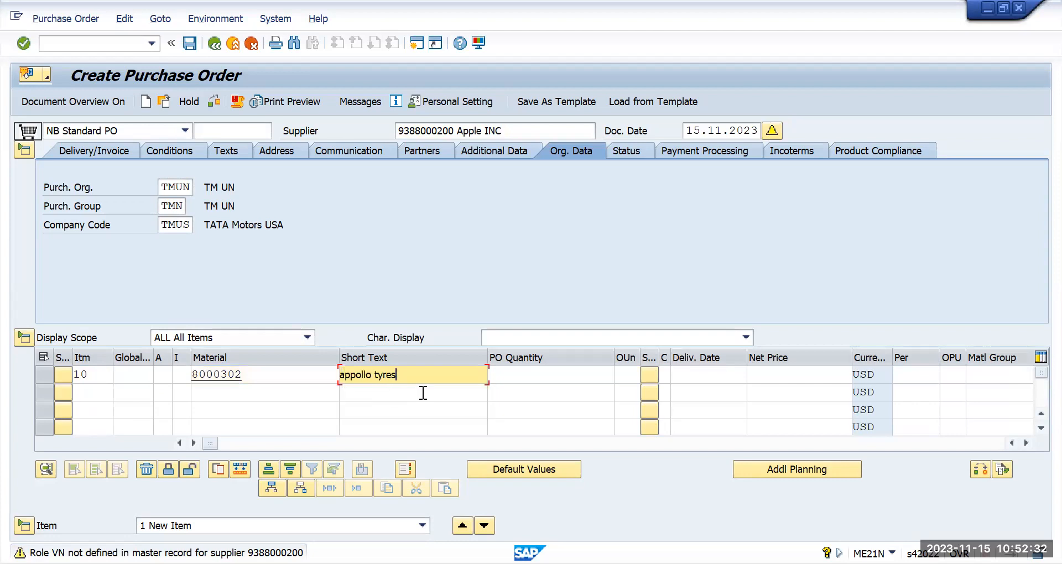
- Set item 10's order quantity to 1 and its order unit to EA
left_click(516, 380)
left_click(526, 391)
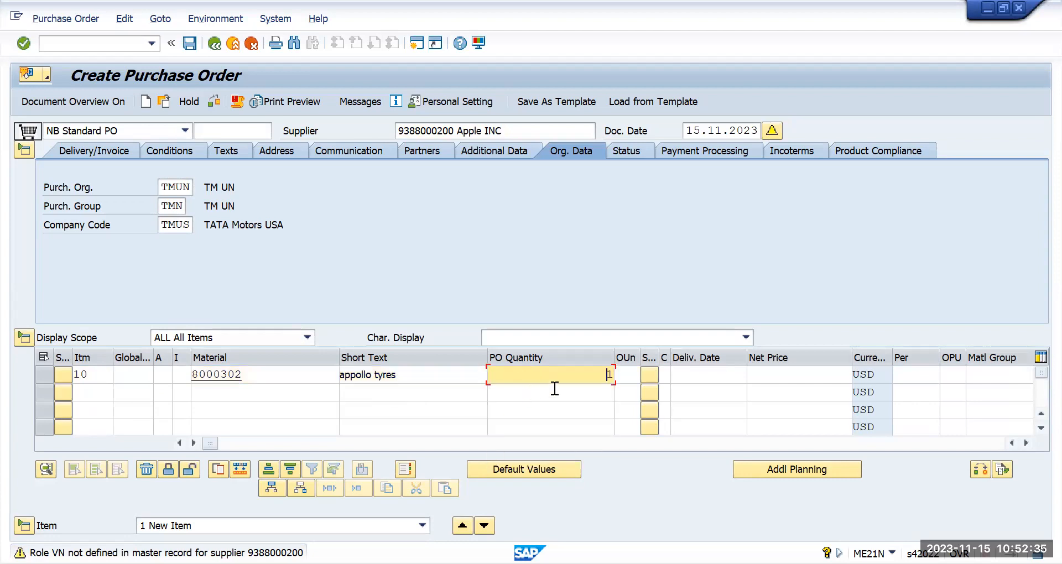
left_click(622, 378)
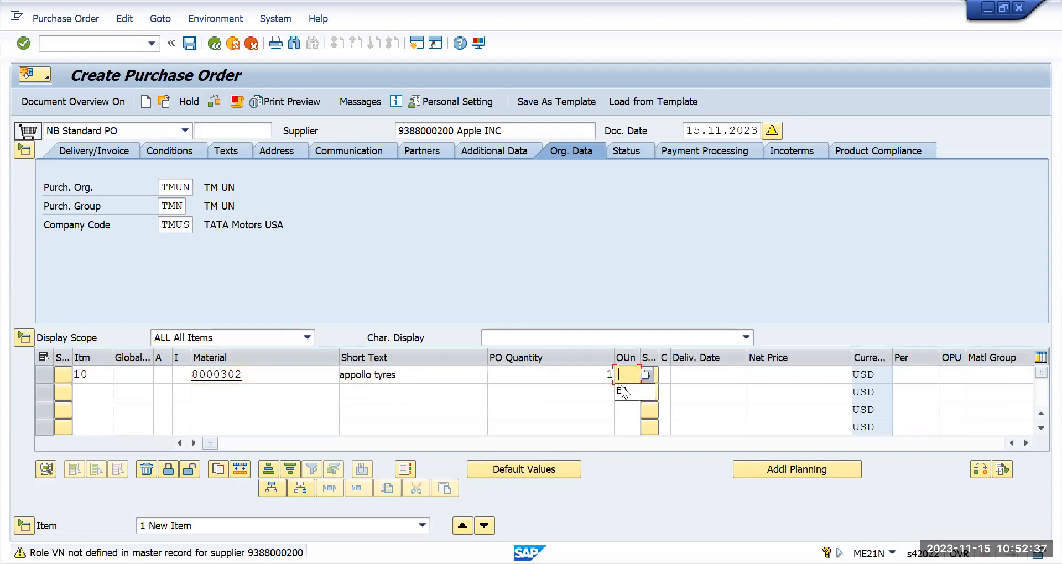
left_click(620, 389)
- Set item 10's delivery date to 15.11.2023 with date category D, and its net price to 200 USD
key("Tab")
key("Tab")
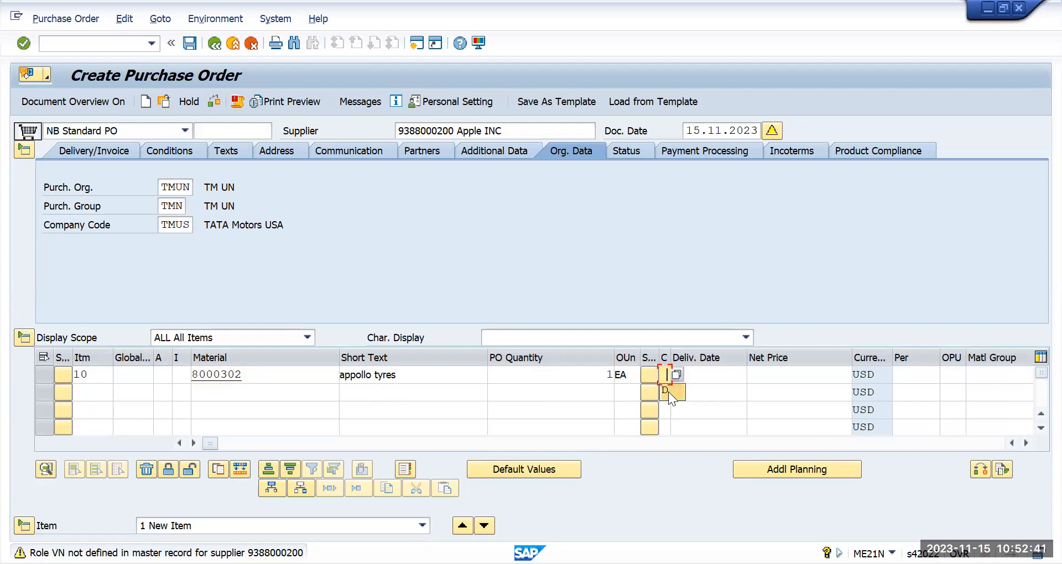
left_click(668, 391)
left_click(699, 376)
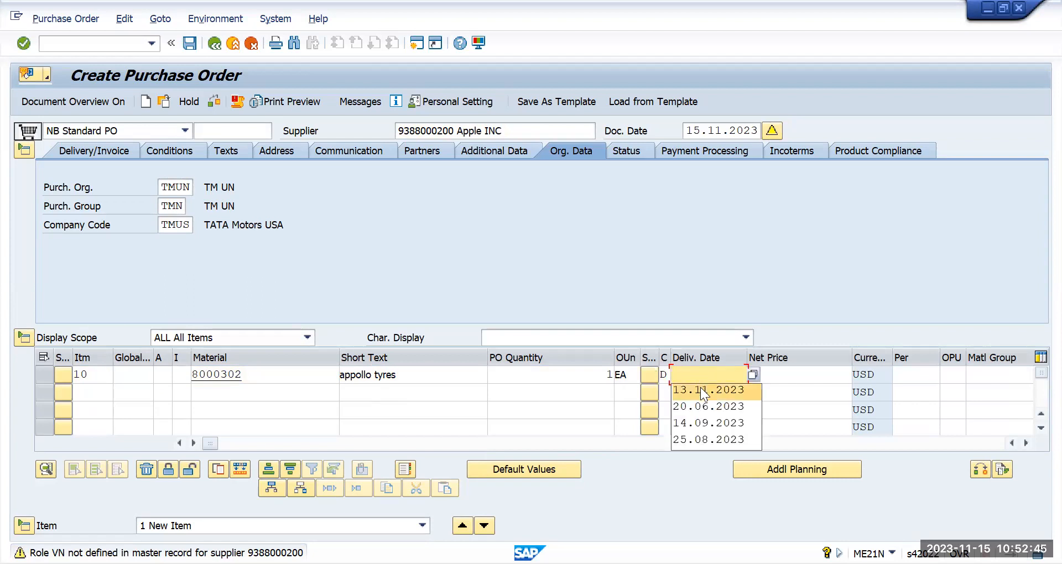
left_click(696, 386)
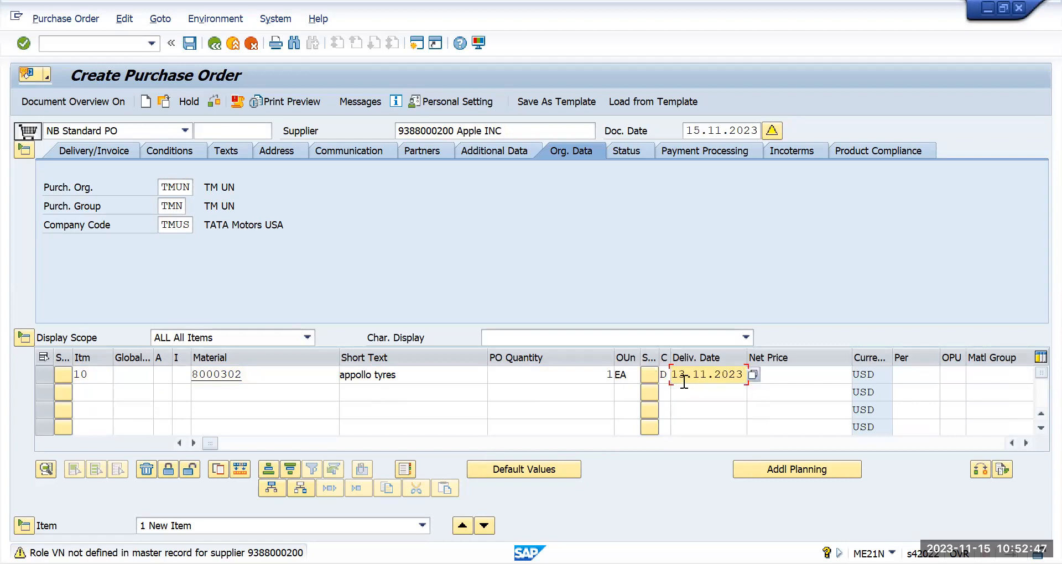
left_click(679, 378)
type("5")
left_click(775, 379)
left_click(793, 389)
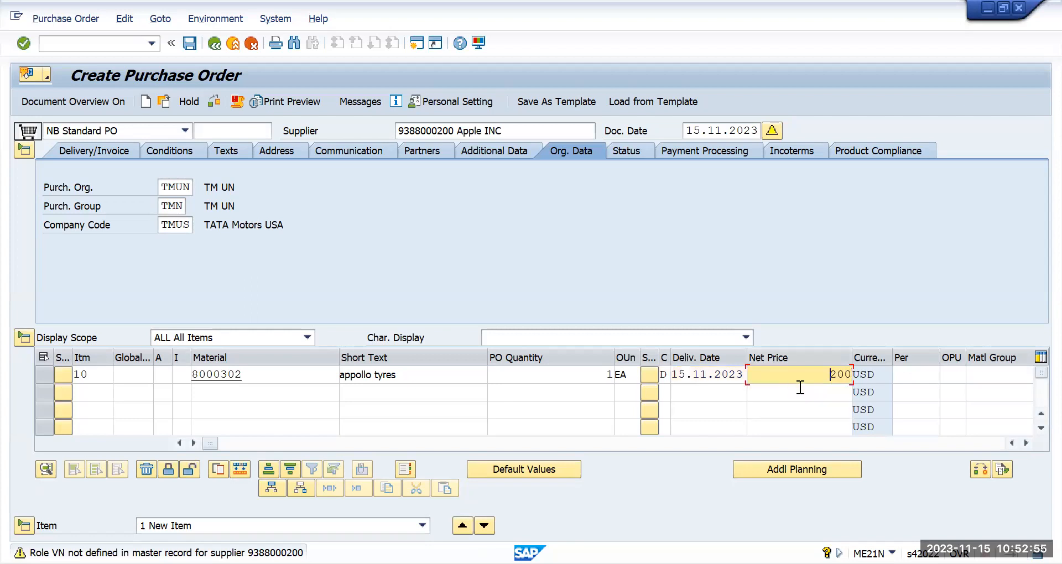
- Set item 10's price unit to 1 and its order price unit to EA
key("Tab")
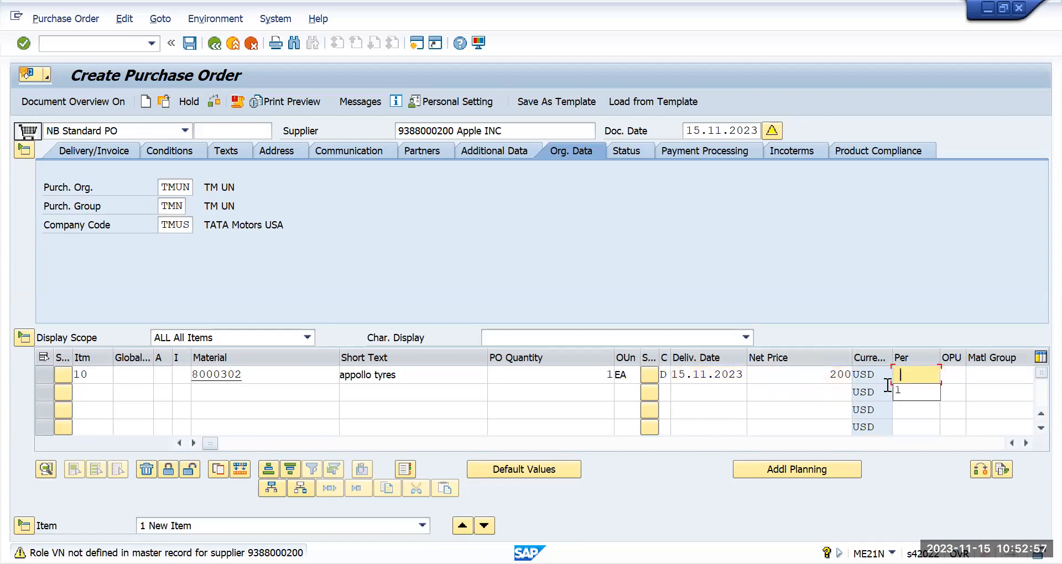
type("1")
key("Tab")
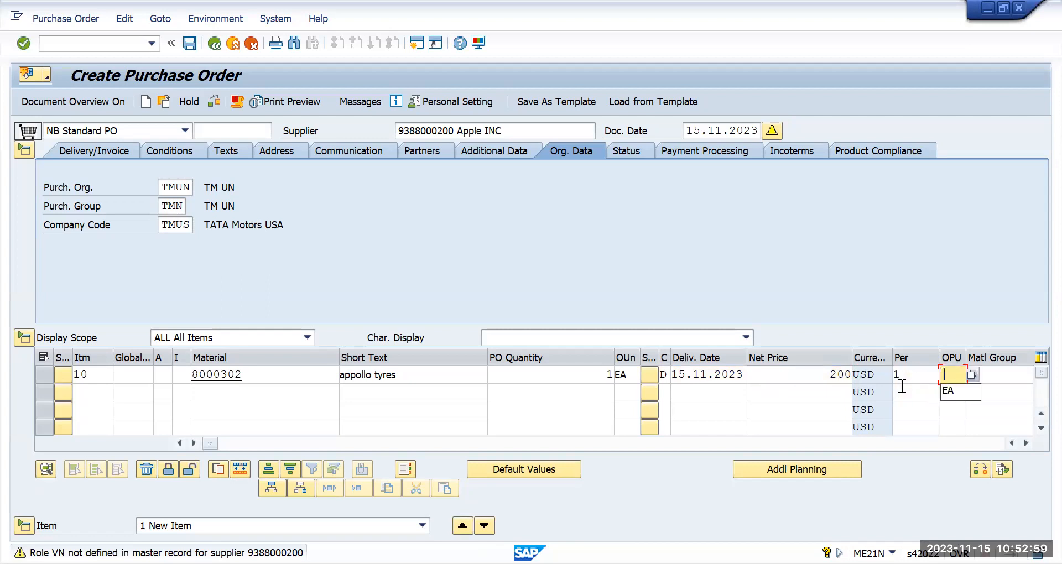
left_click(965, 393)
key("Tab")
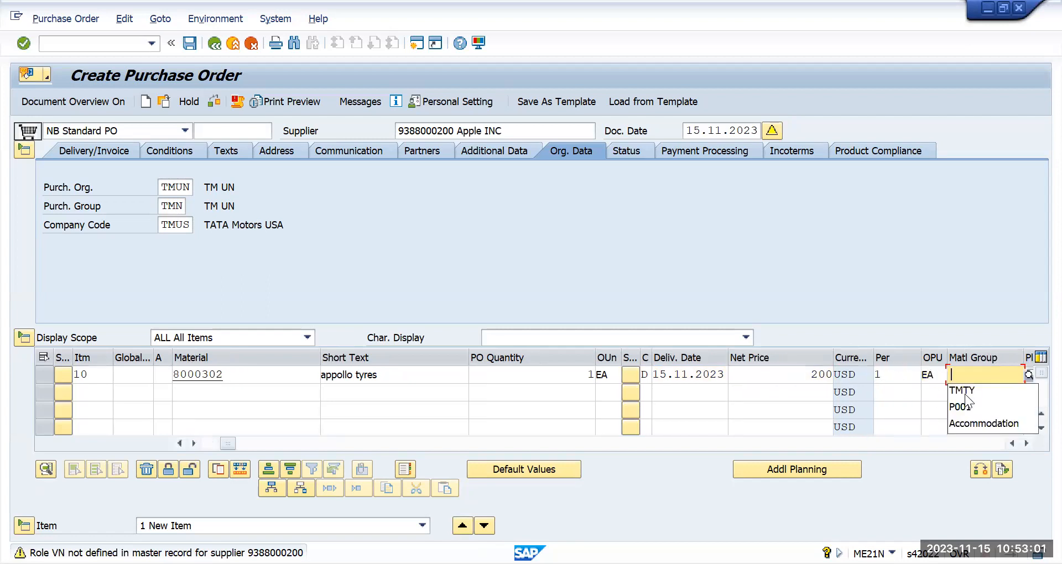
- Assign item 10 to material group TMTY and plant TM UN, and have the item data checked
left_click(969, 392)
key("Tab")
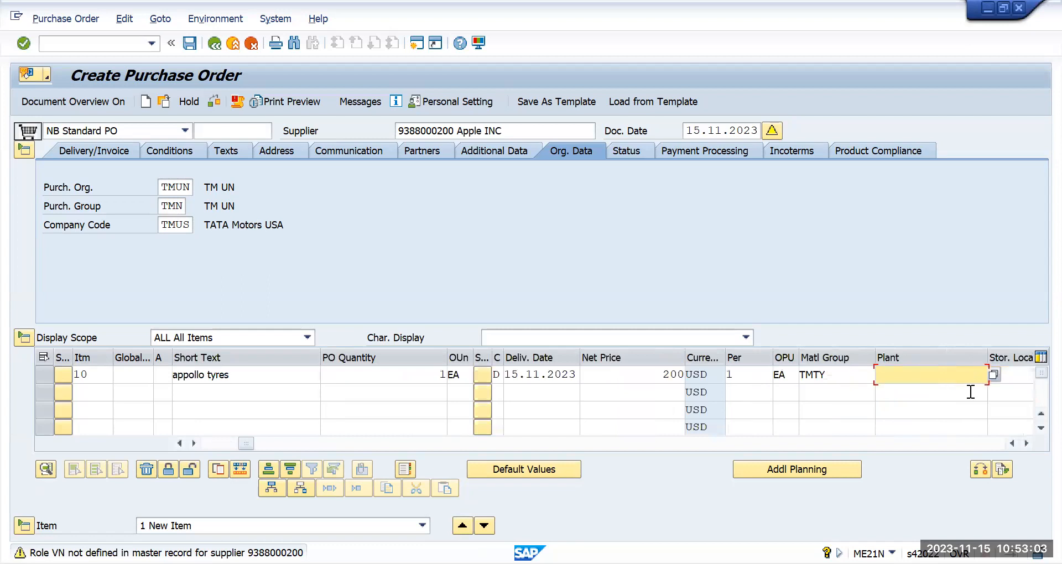
left_click(920, 391)
key("Return")
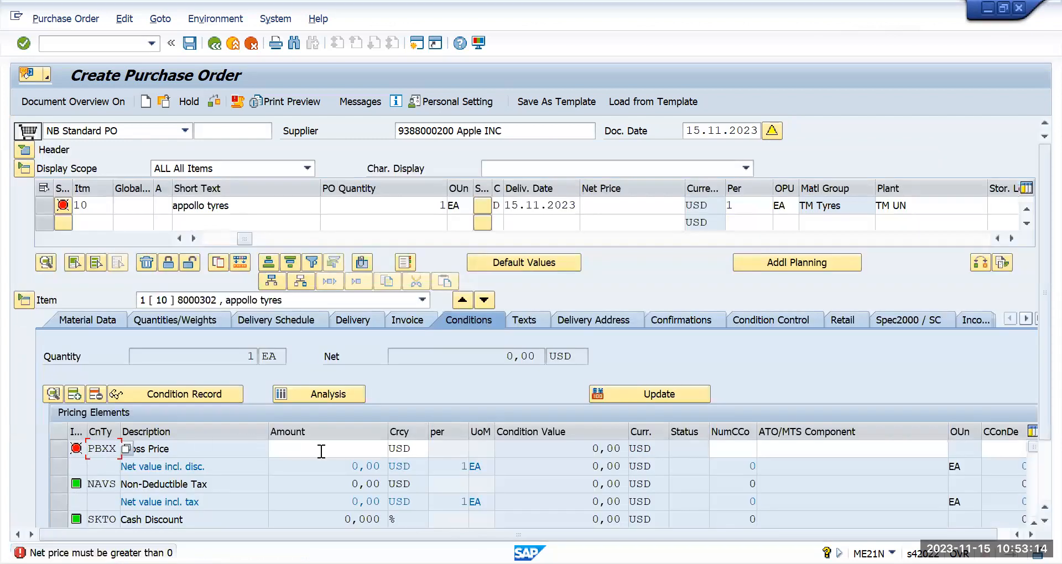
- Enter 200 USD as the PBXX gross price in item 10's conditions and review the updated pricing
left_click(321, 450)
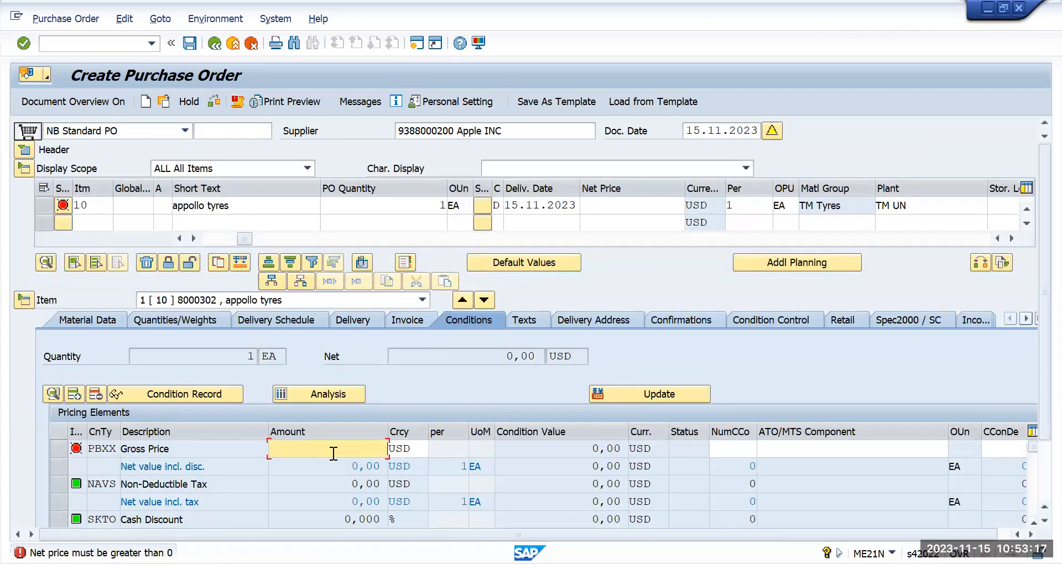
type("200")
key("Return")
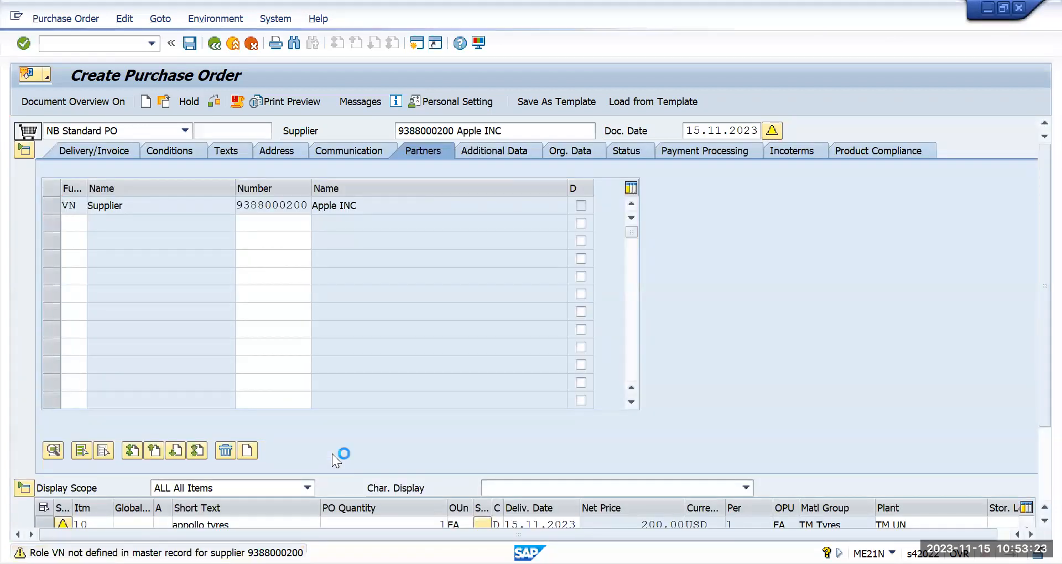
key("Return")
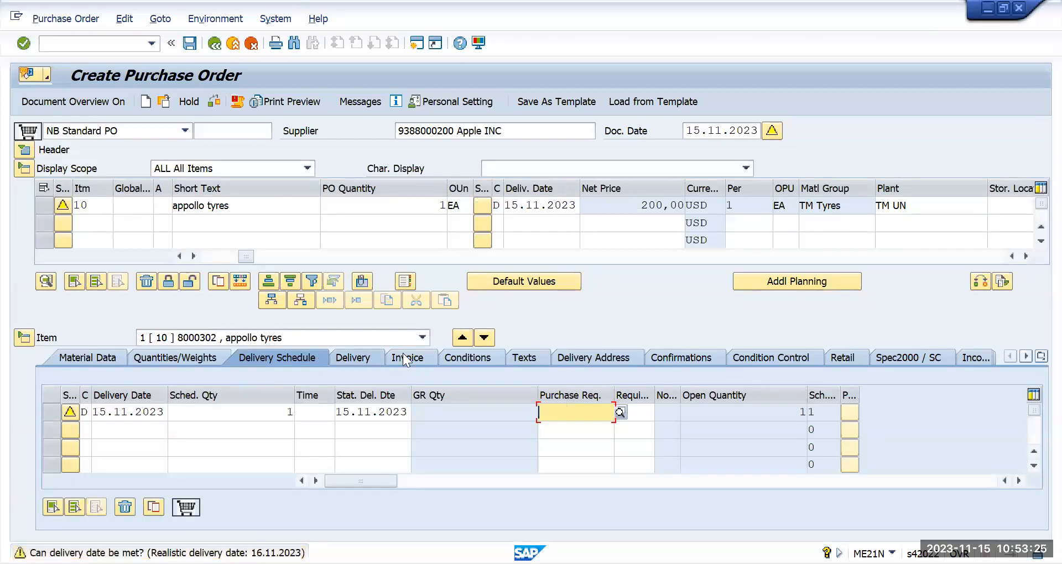
left_click(470, 358)
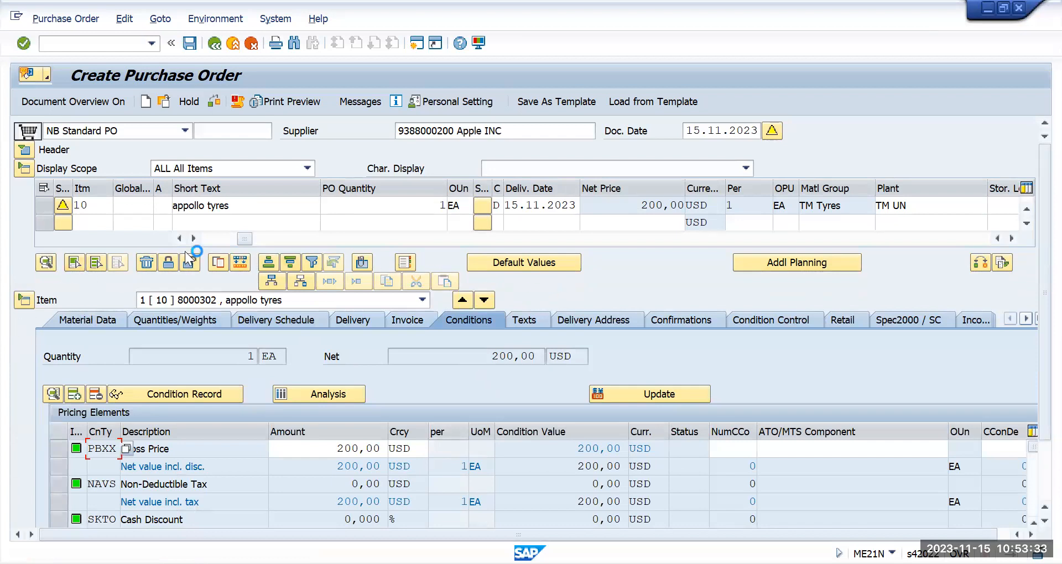
- Check the purchase order for errors and review the resulting messages
left_click(239, 44)
left_click(213, 104)
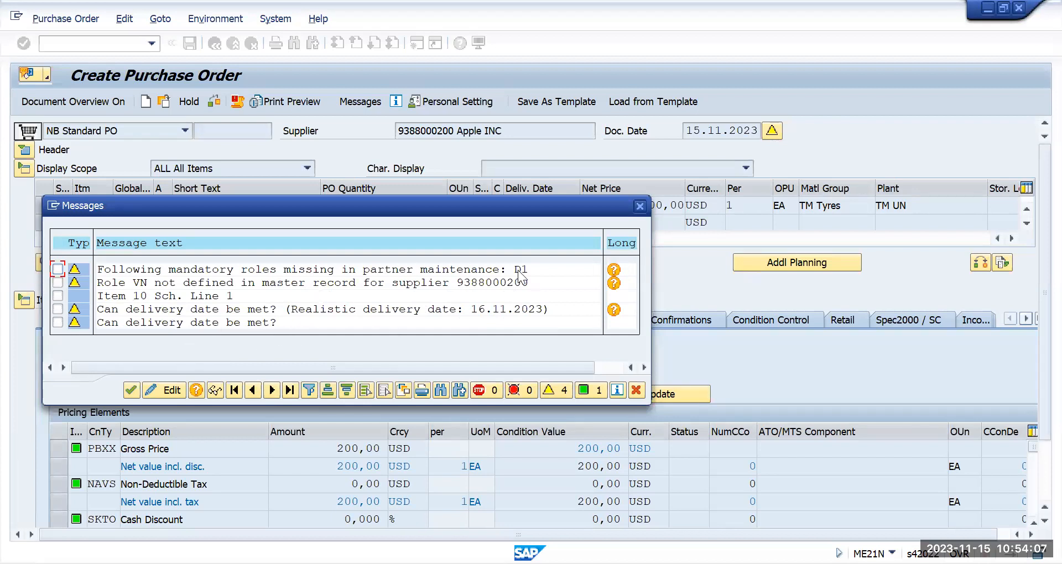
left_click(638, 209)
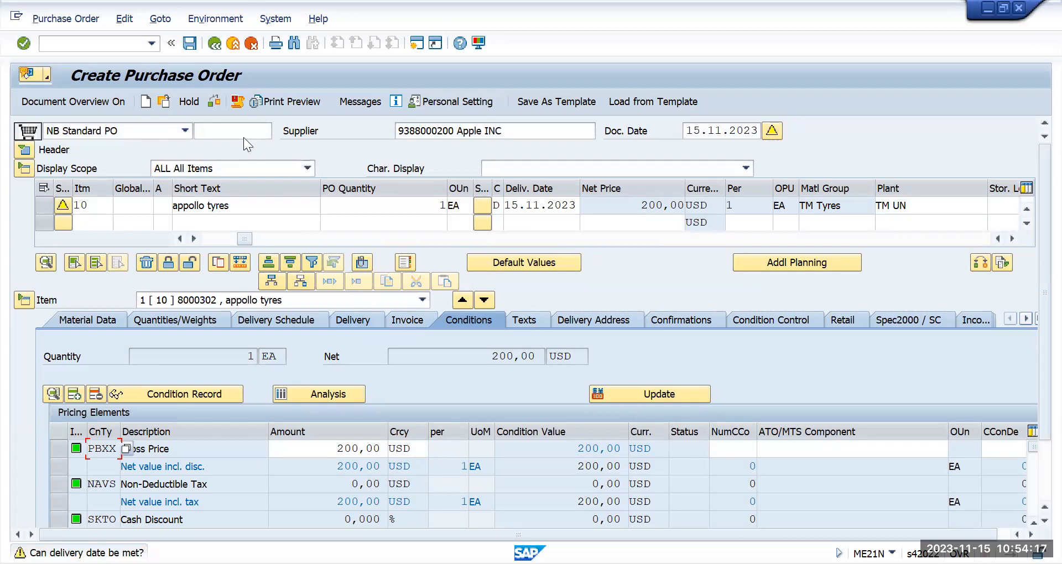
- Save the purchase order without further editing and view the details of the confirmation message
left_click(190, 44)
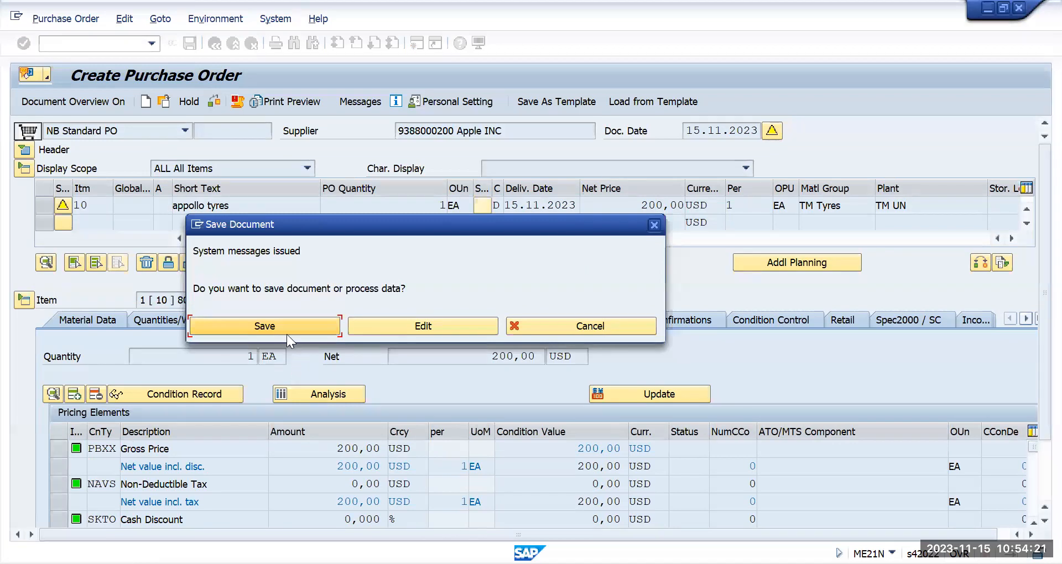
left_click(285, 326)
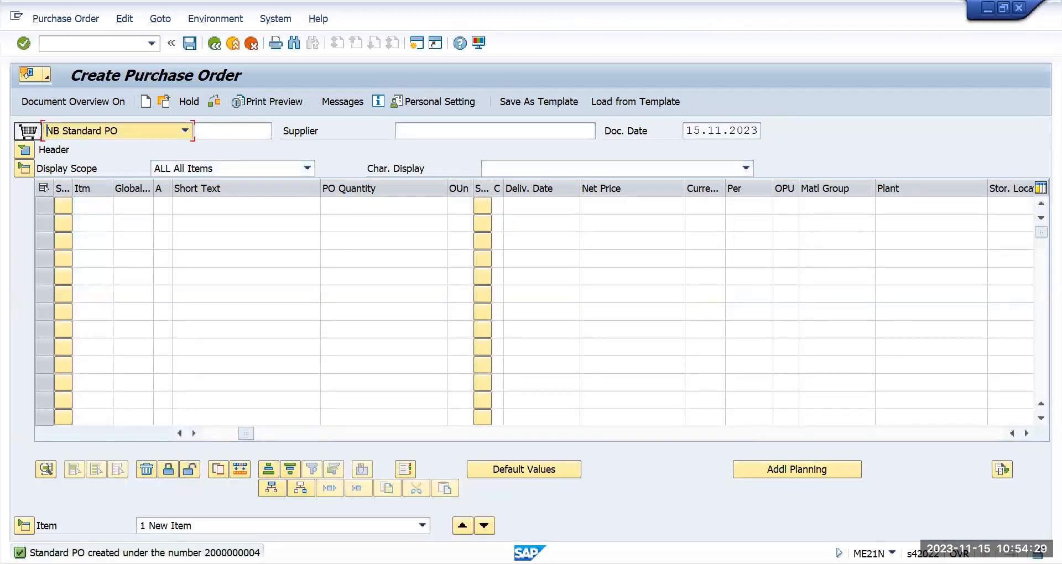
key("F3")
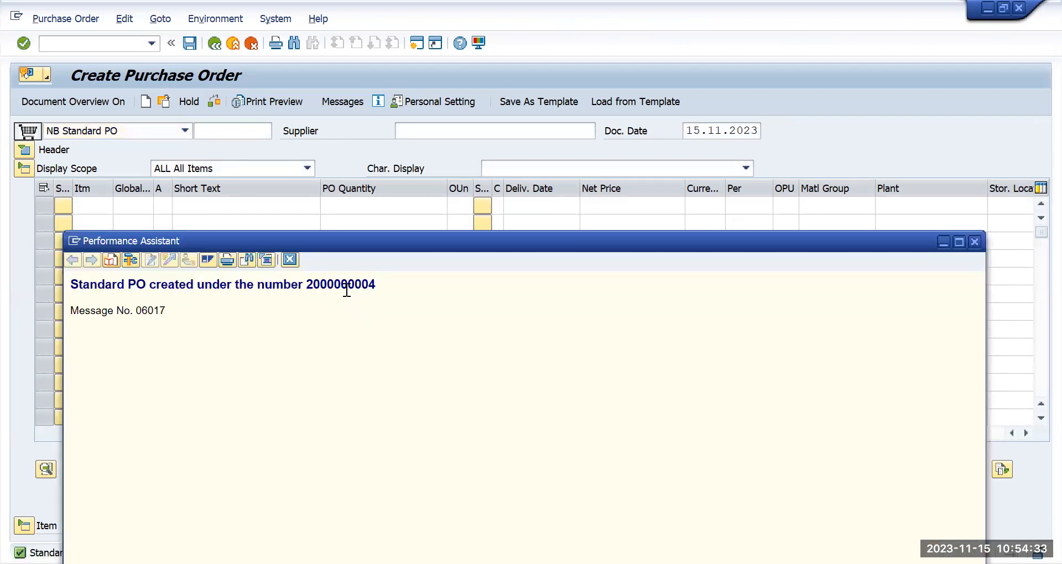
double_click(345, 285)
left_click(290, 258)
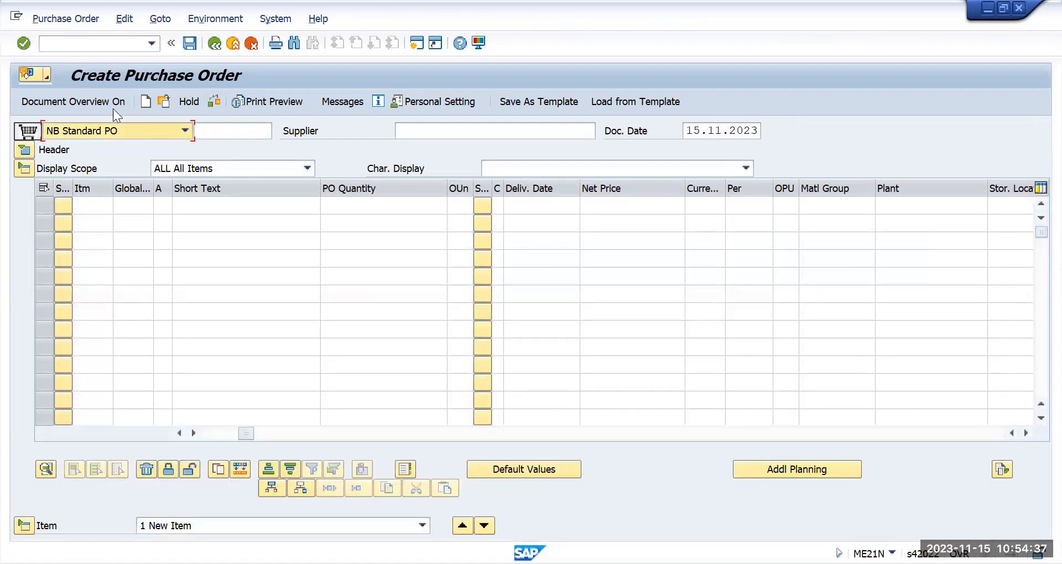
- Leave purchase order creation and start transaction ME23N to display the saved order
left_click(89, 44)
type("/n")
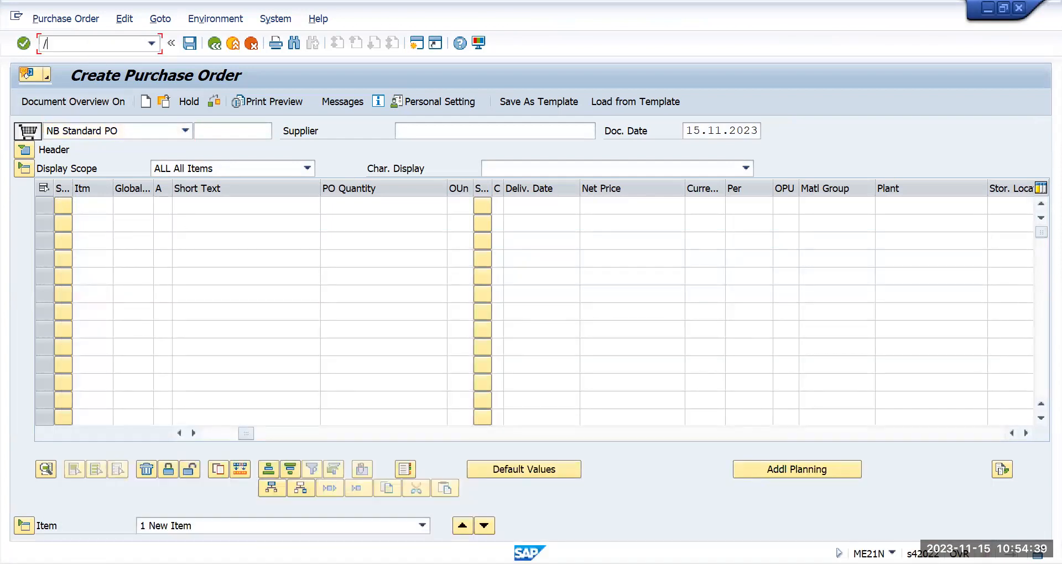
key("Return")
type("me23n")
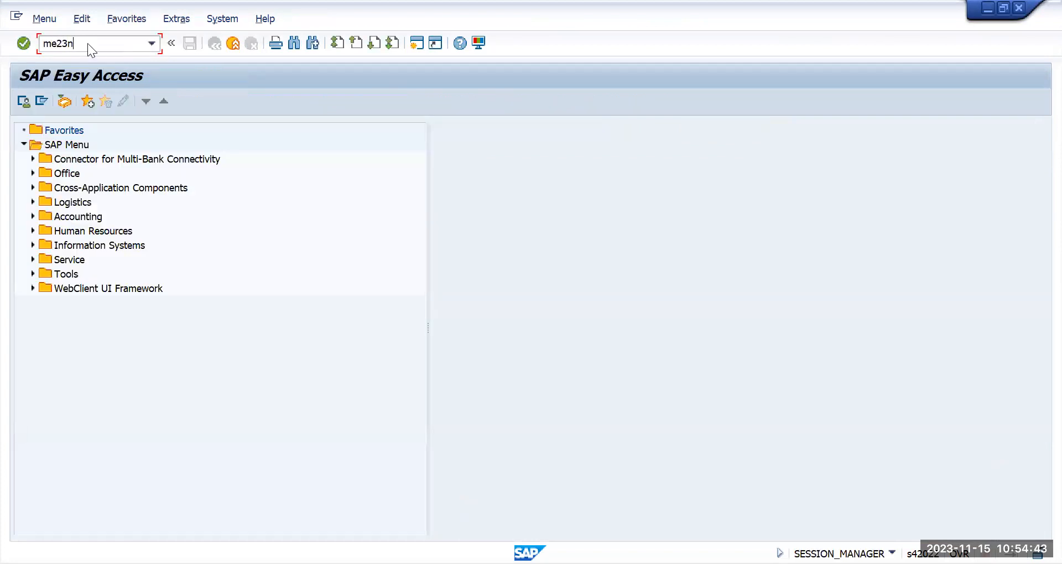
key("Return")
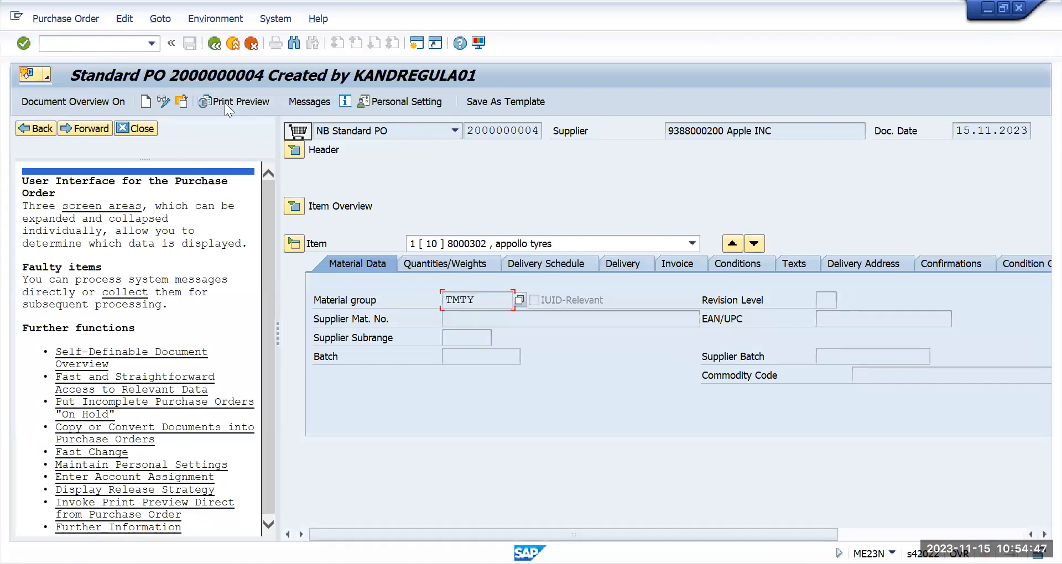
- Copy the displayed purchase order's number and close the help text
left_click(474, 131)
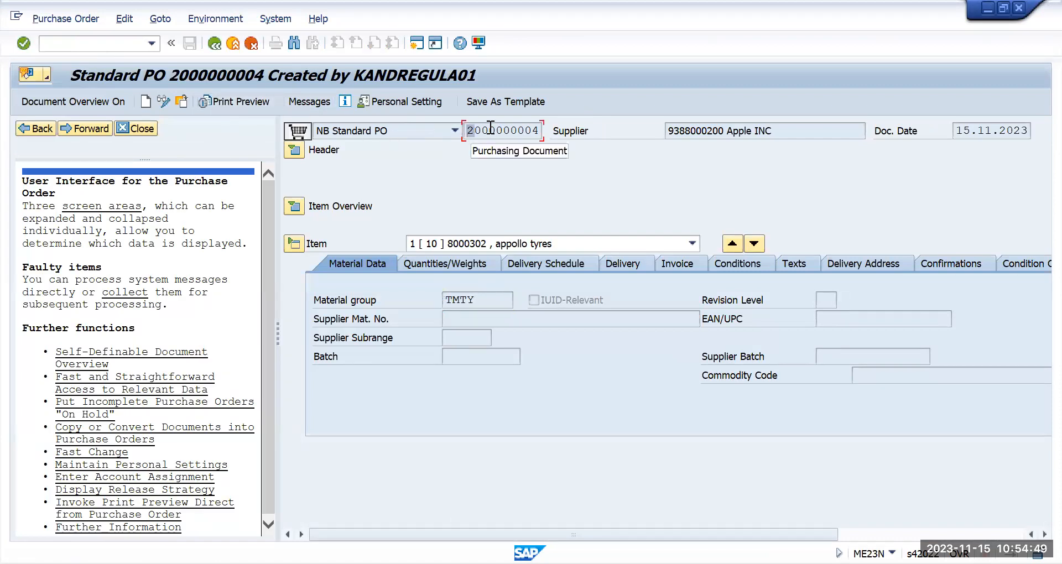
left_click_drag(491, 127, 542, 131)
key("ctrl+c")
left_click(142, 132)
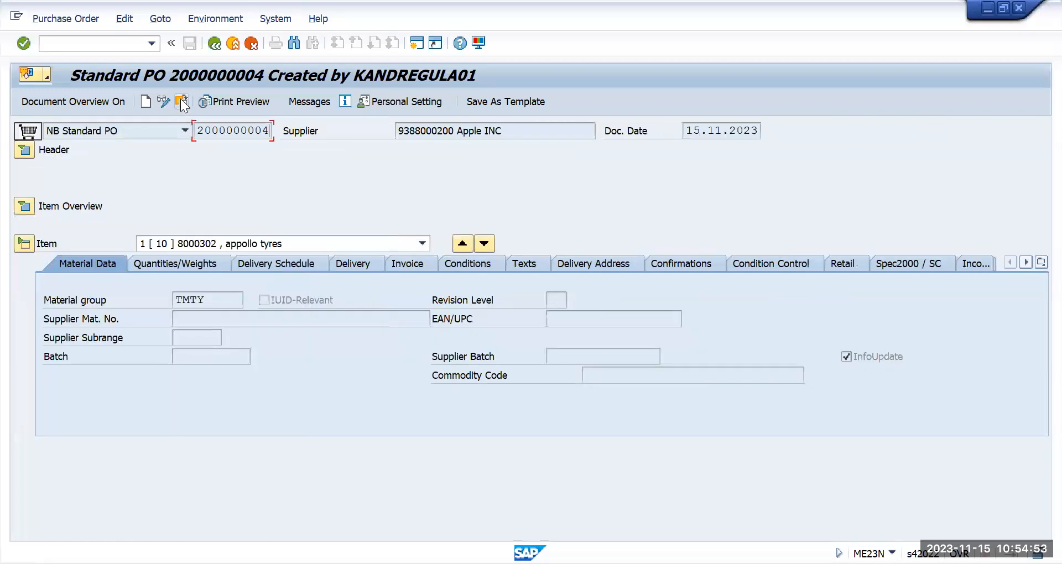
- Load the same purchase order through document selection, and show its header and item overview with the item detail collapsed
left_click(183, 103)
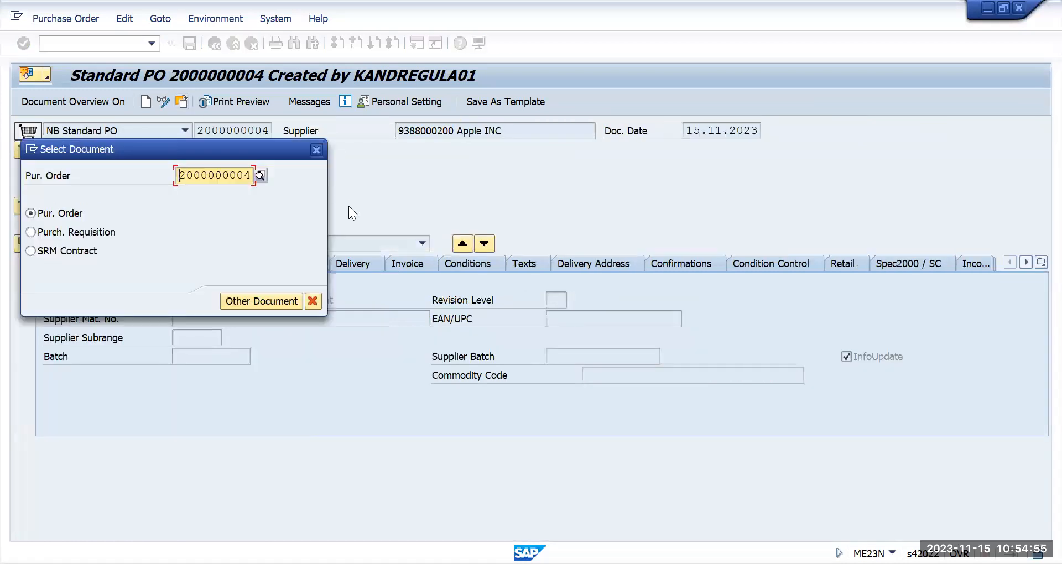
key("Return")
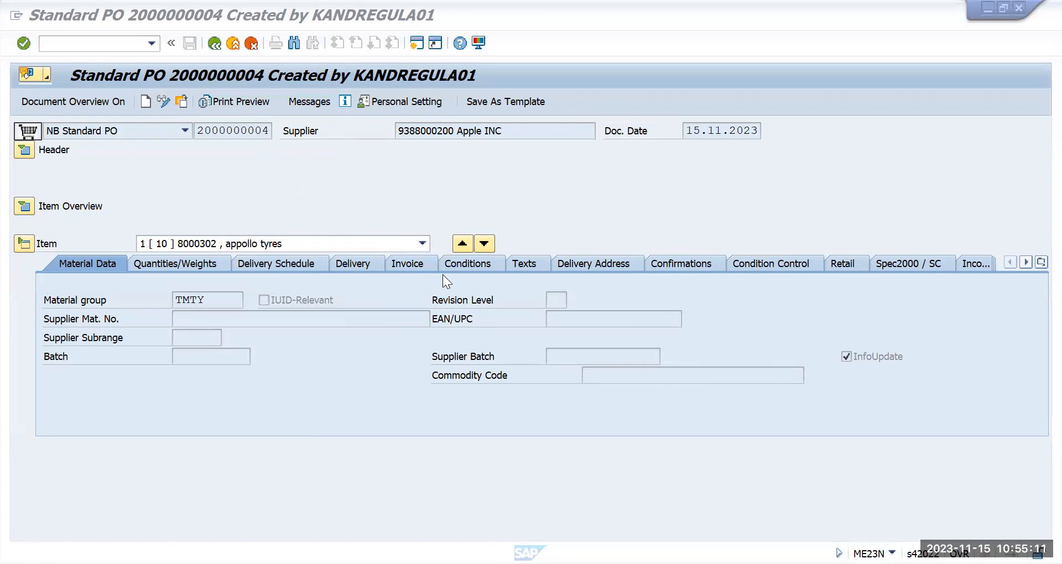
left_click(27, 150)
left_click(23, 374)
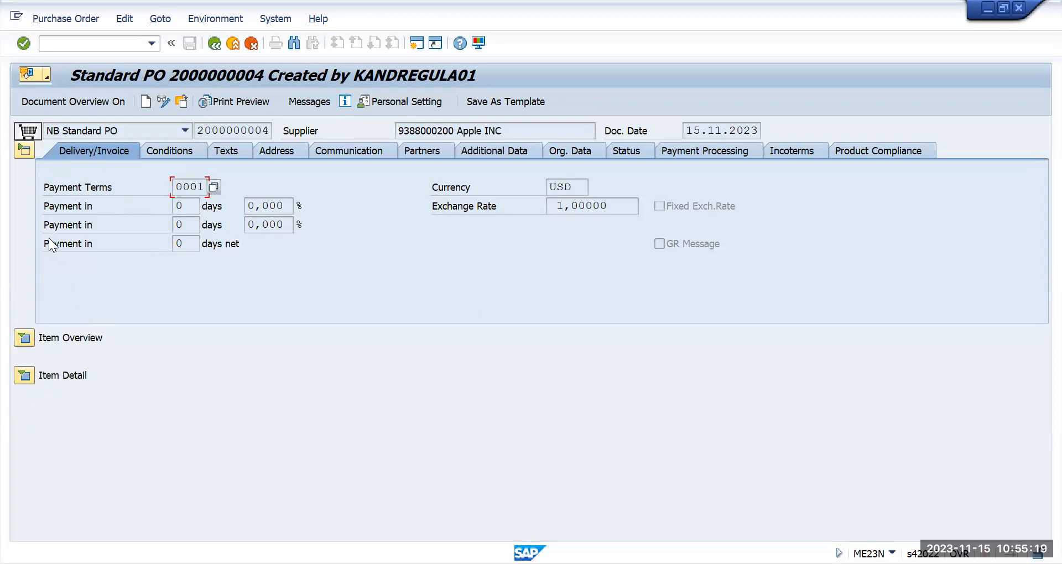
left_click(25, 338)
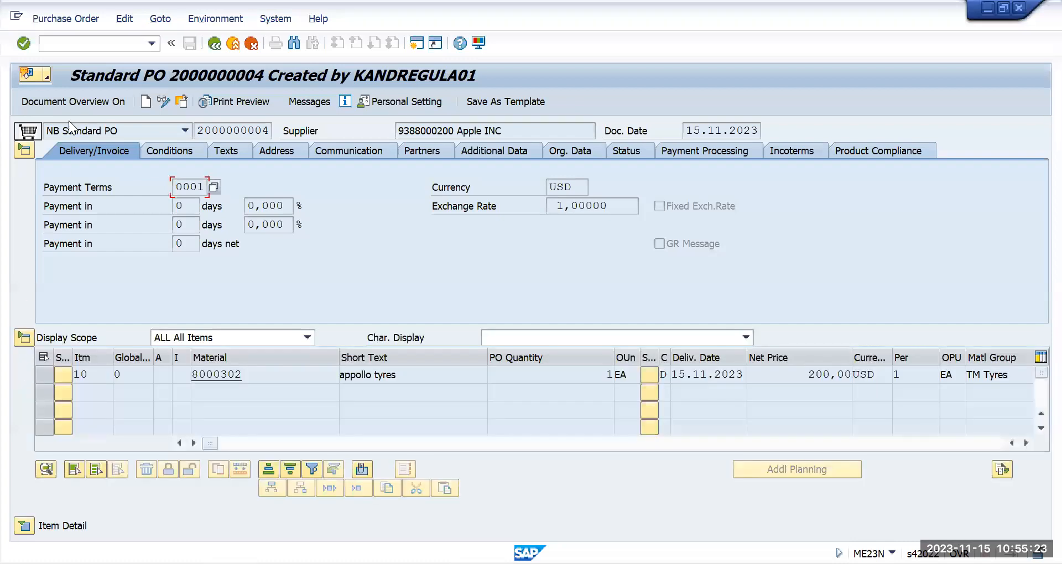
- Start transaction MM03 for material 8000302 and select all of its views for display
left_click(95, 42)
type("/nmm03")
key("Return")
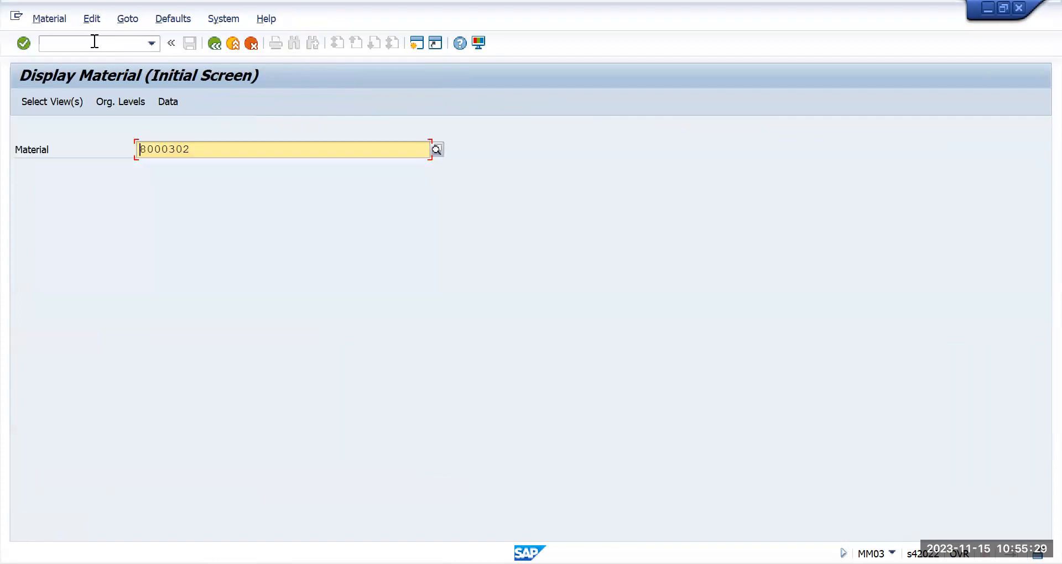
key("Return")
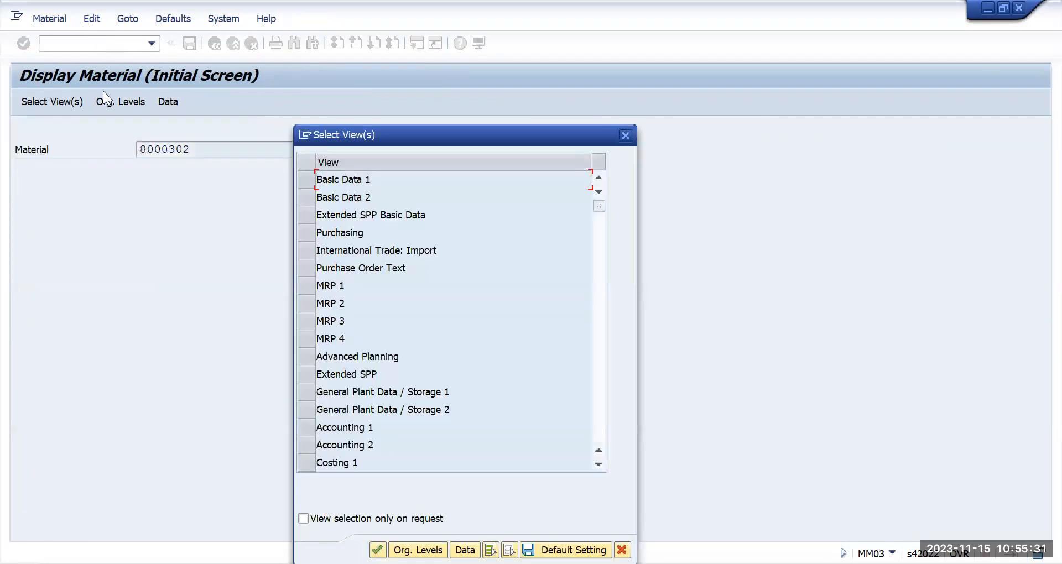
left_click(464, 549)
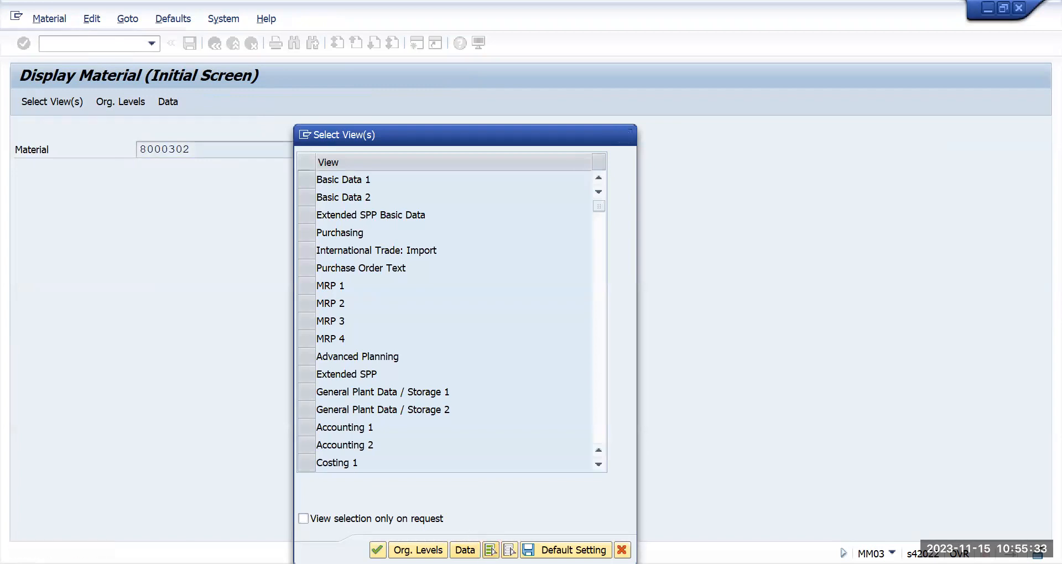
left_click(490, 550)
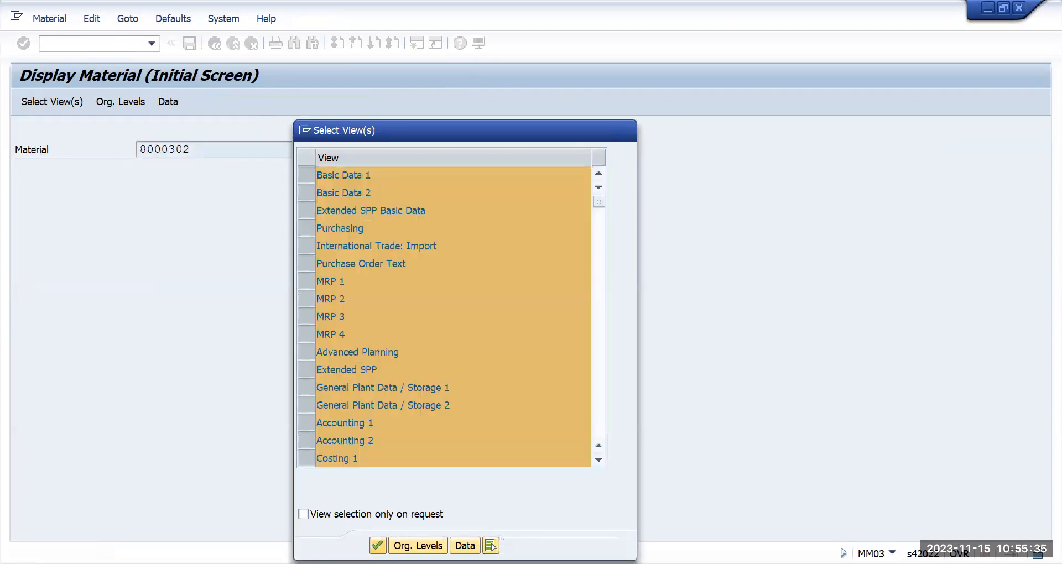
key("Return")
- Set the organizational levels to plant TMUN and storage location TMUN and display the material
type("TMUN")
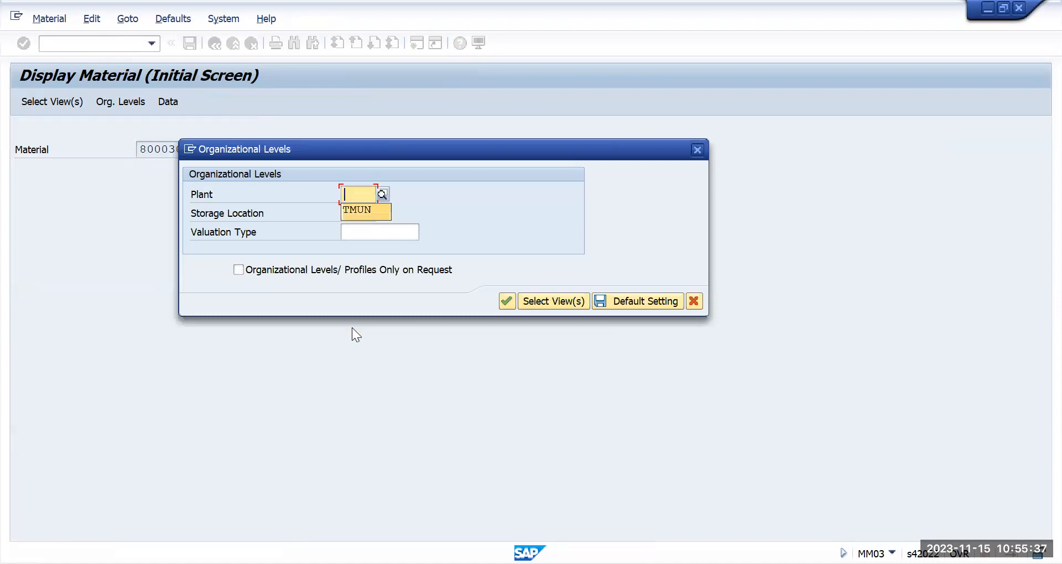
key("Tab")
type("T")
key("Down")
key("Return")
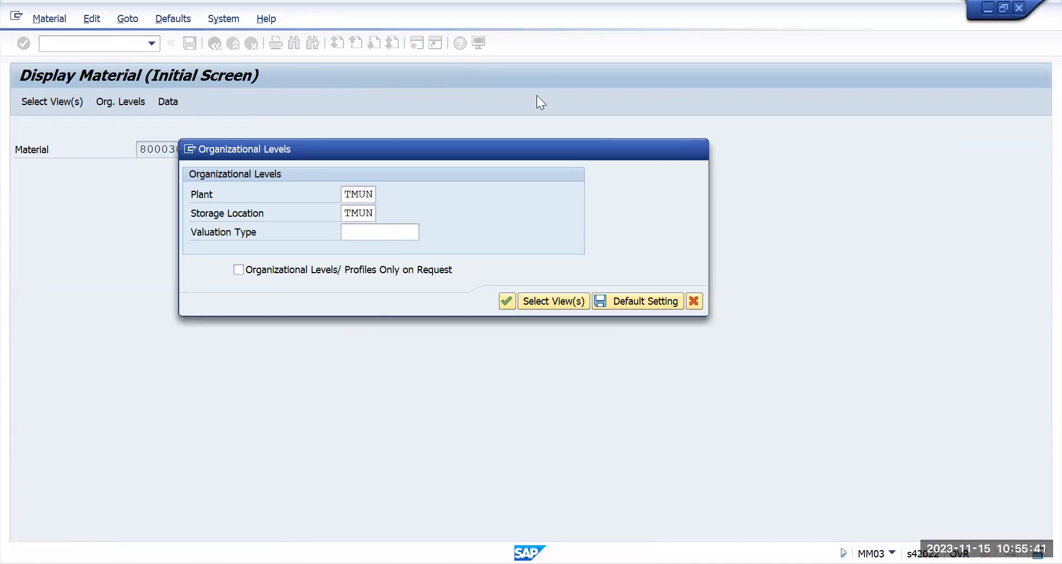
key("Return")
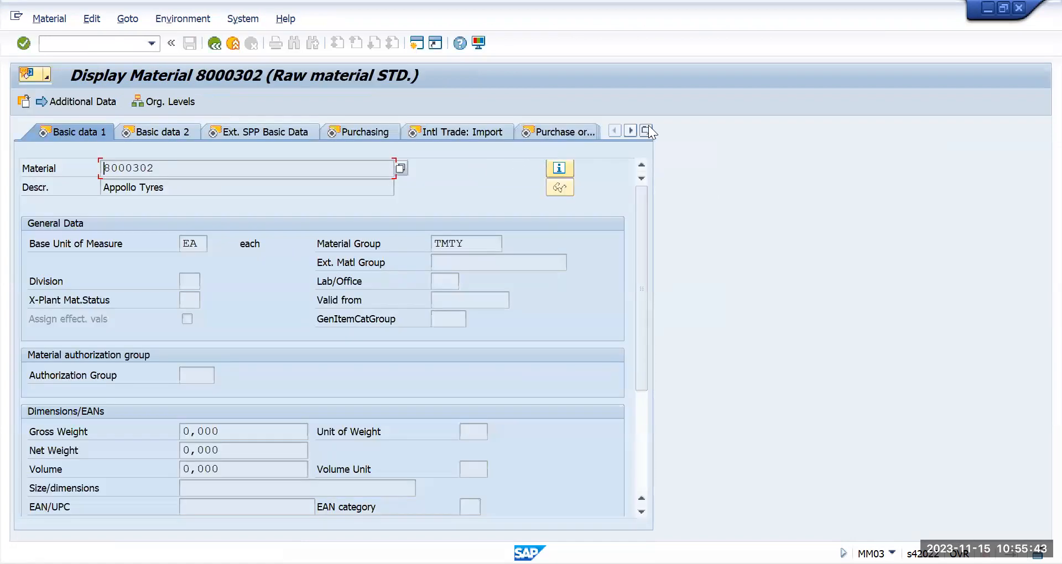
- Check the total stock of material 8000302 in the Accounting 1 view
left_click(649, 131)
left_click(695, 405)
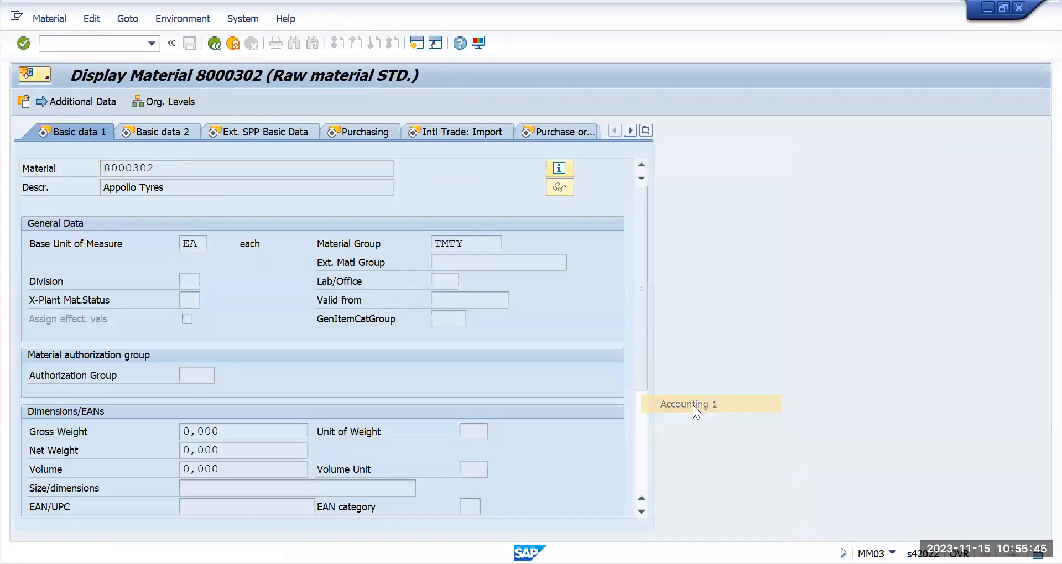
double_click(295, 302)
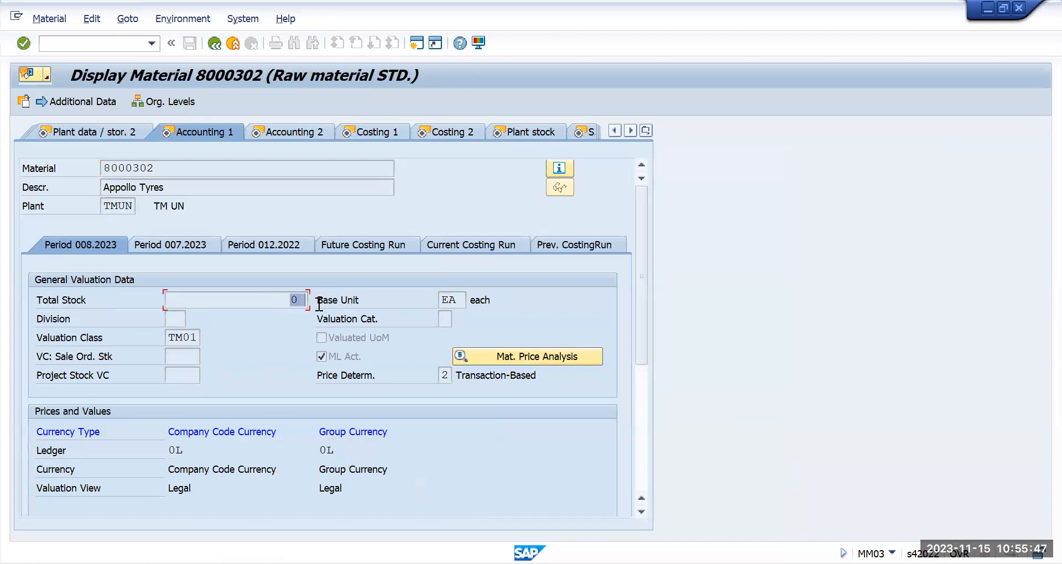
- Start transaction MIGO and load the copied purchase order for a goods receipt with movement type 101
left_click(85, 42)
type("/n")
key("Return")
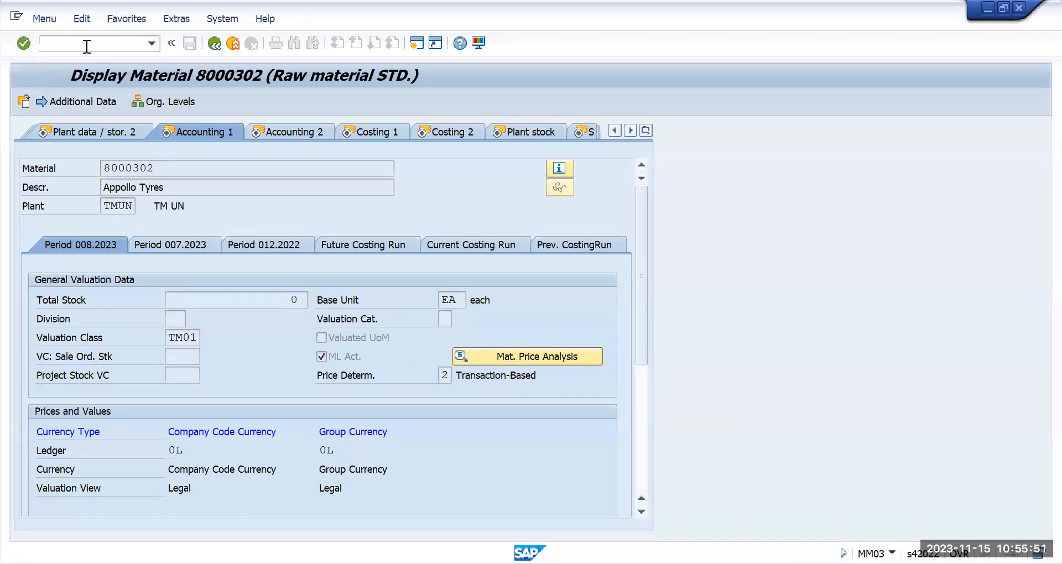
type("migo")
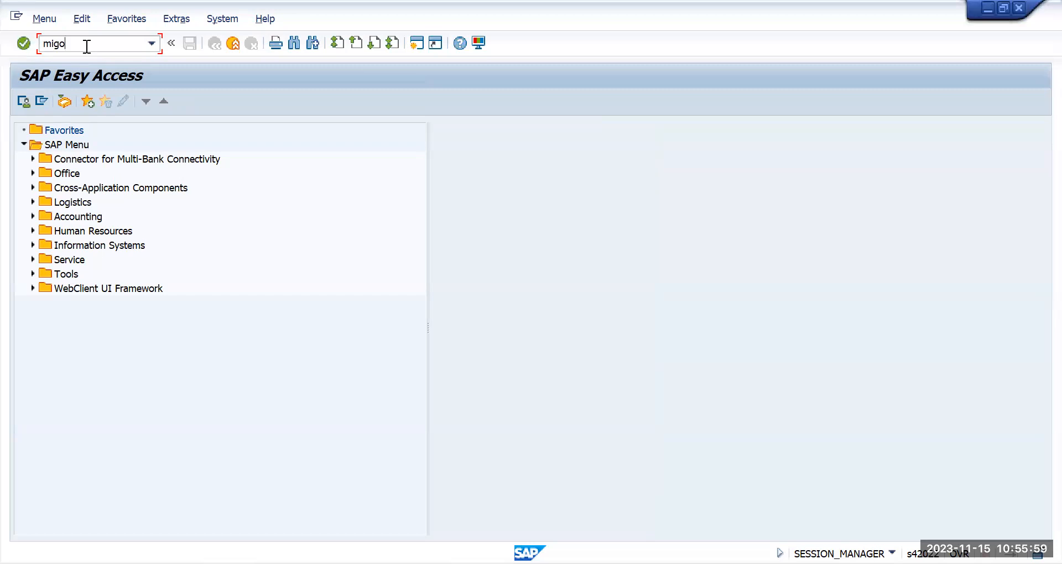
key("Return")
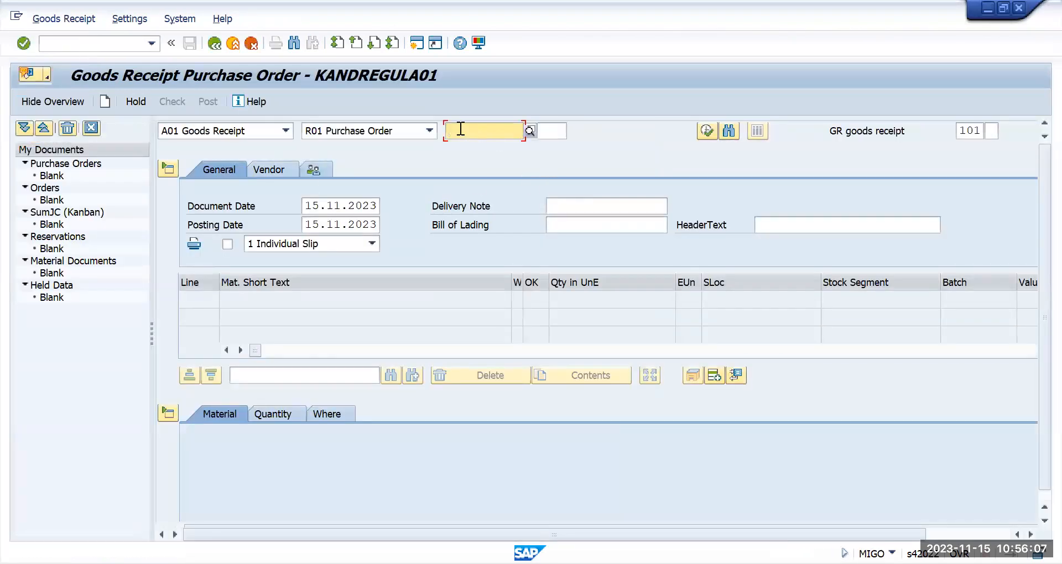
key("ctrl+v")
key("Return")
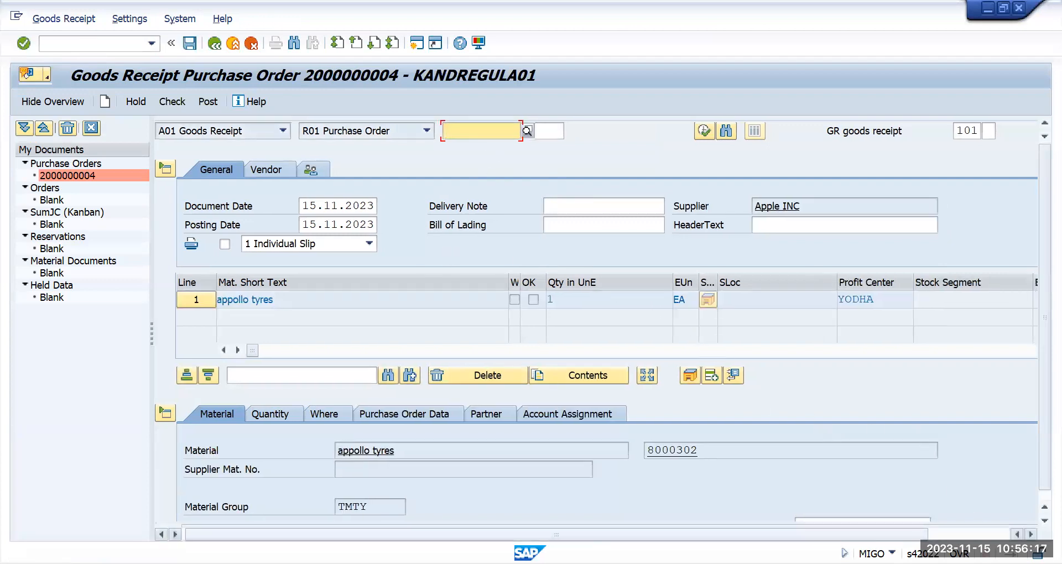
- Mark the appollo tyres item as OK and check the goods receipt document
scroll(947, 447, "down", 3)
scroll(947, 447, "down", 1)
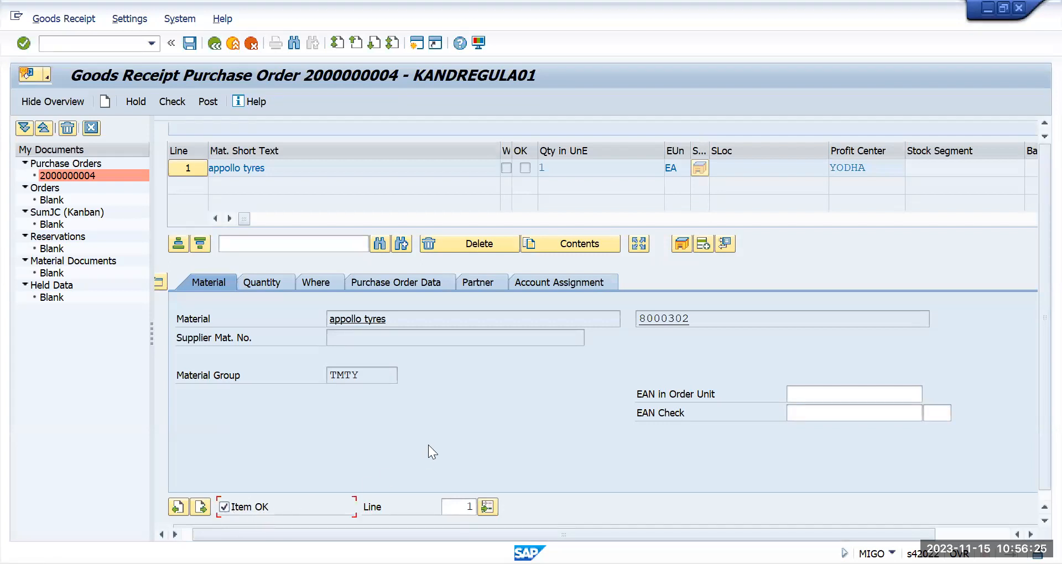
left_click(166, 100)
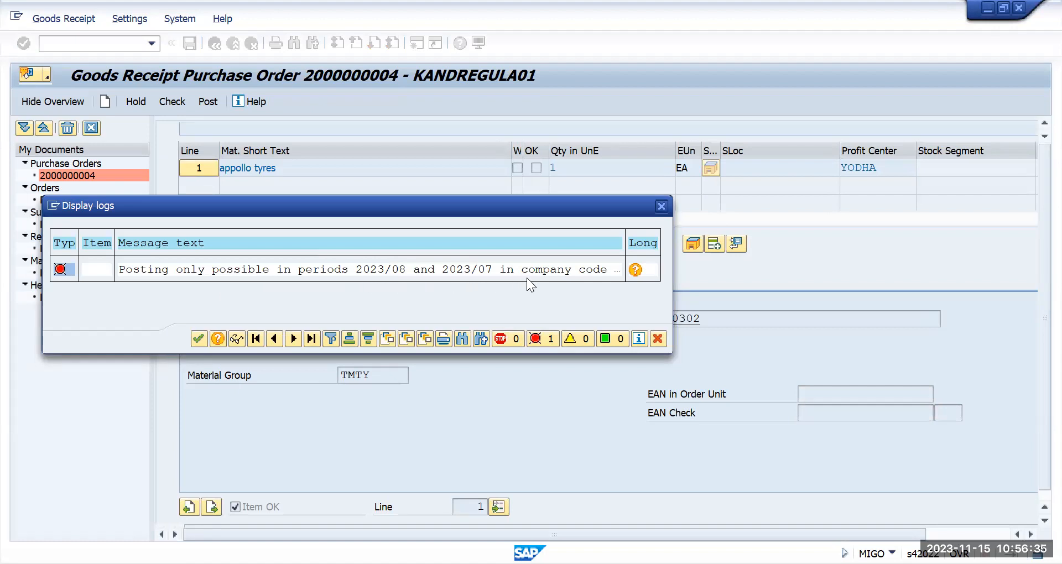
- Read the long text of the logged error message, including its diagnosis and procedure, and close the log
left_click(635, 270)
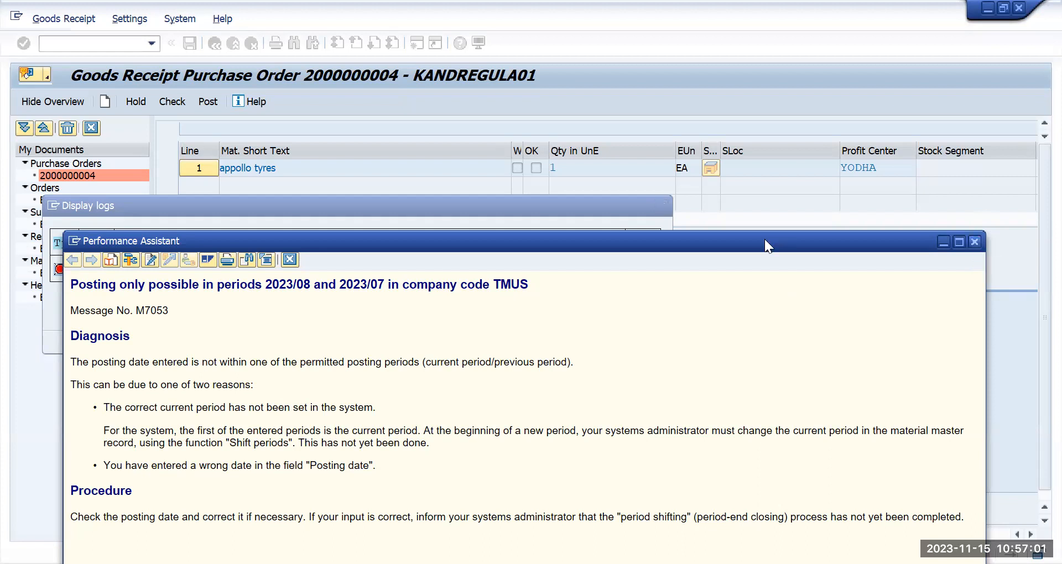
left_click(551, 219)
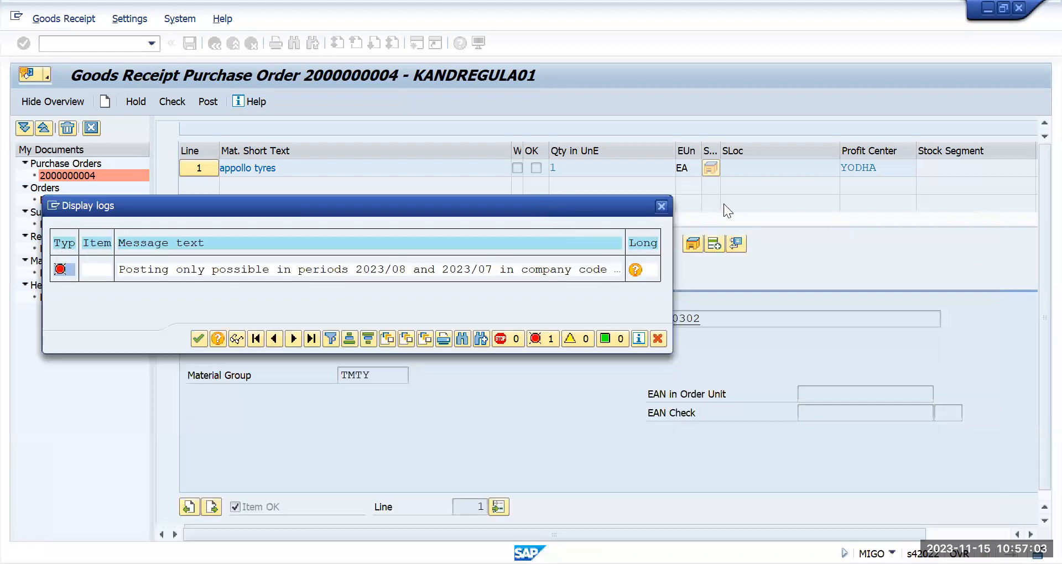
left_click(658, 209)
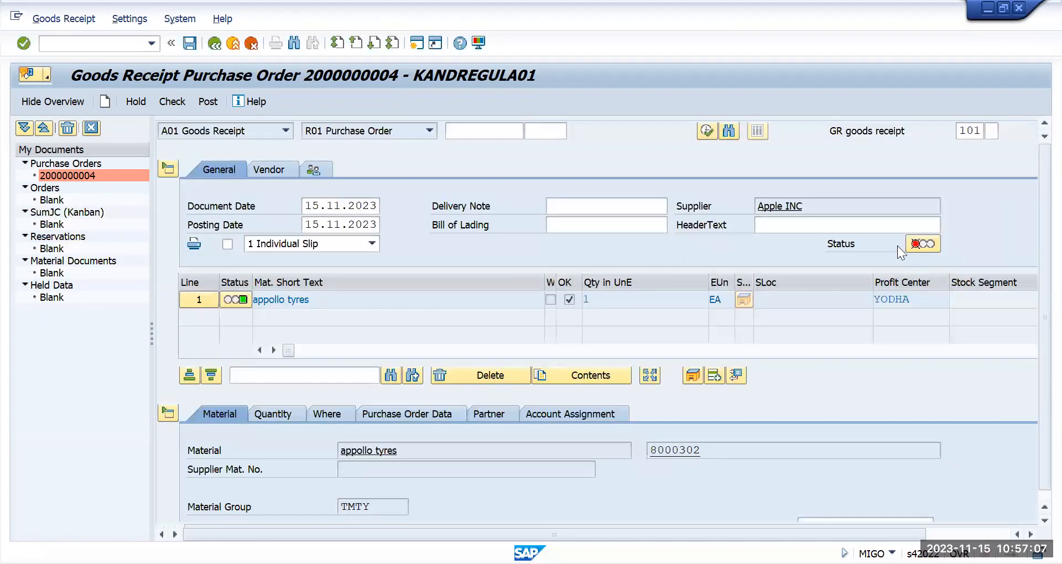
- Set the goods receipt's document date and posting date to 15.08.2023, check the document and close the log
left_click(326, 206)
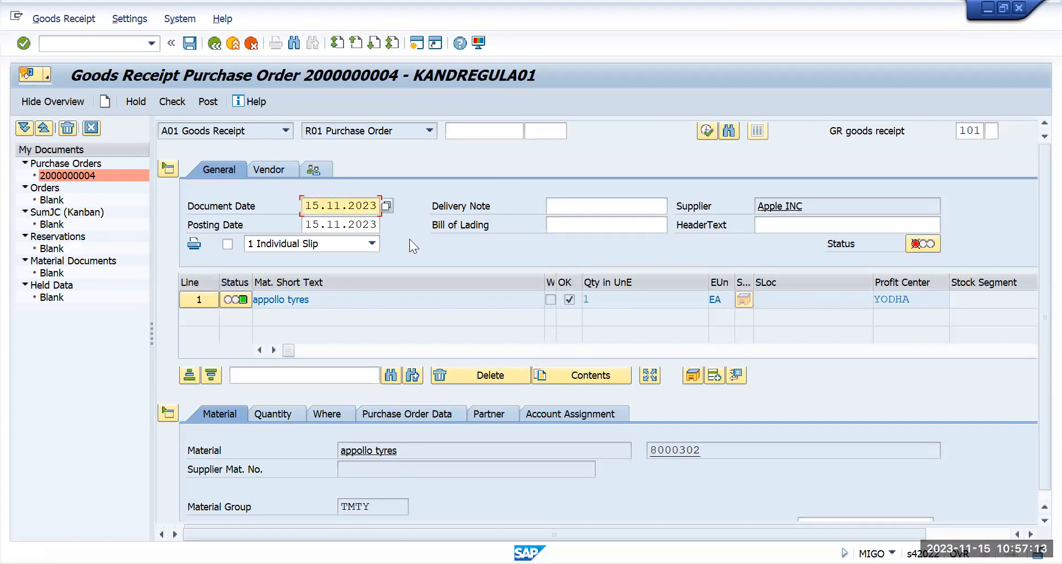
type("08")
key("Down")
type("08")
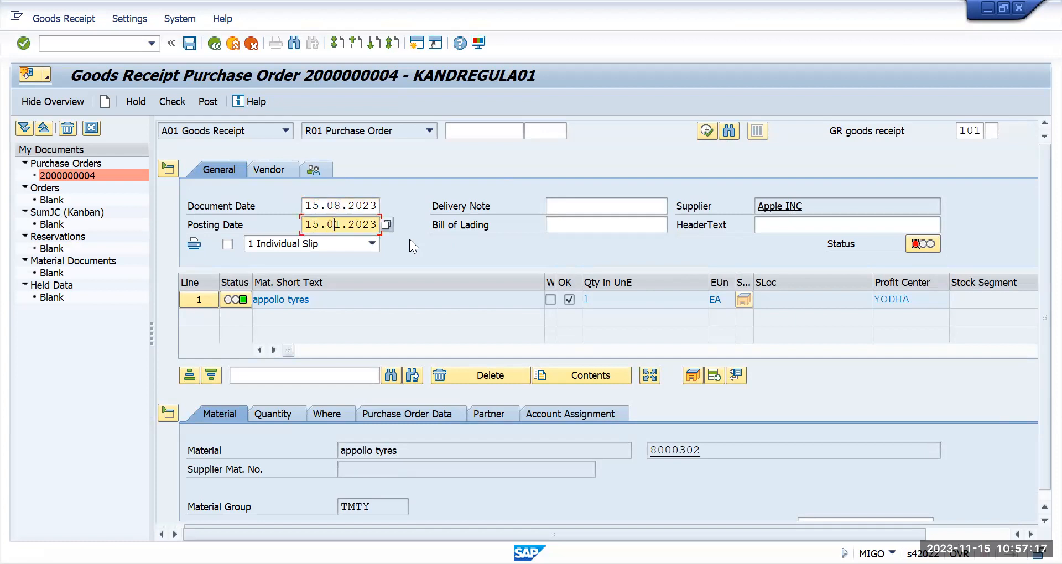
key("Return")
left_click(179, 101)
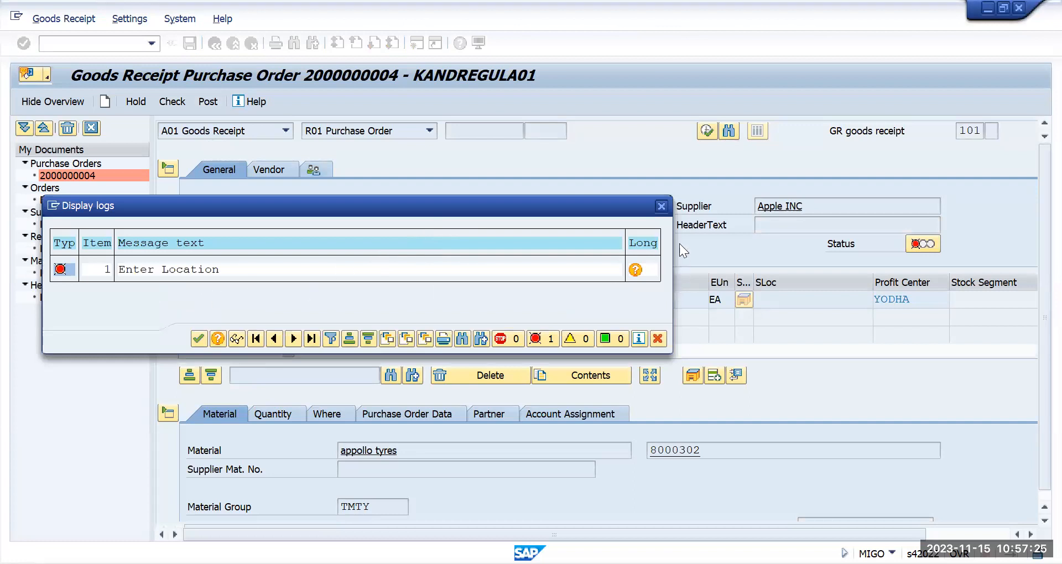
left_click(666, 206)
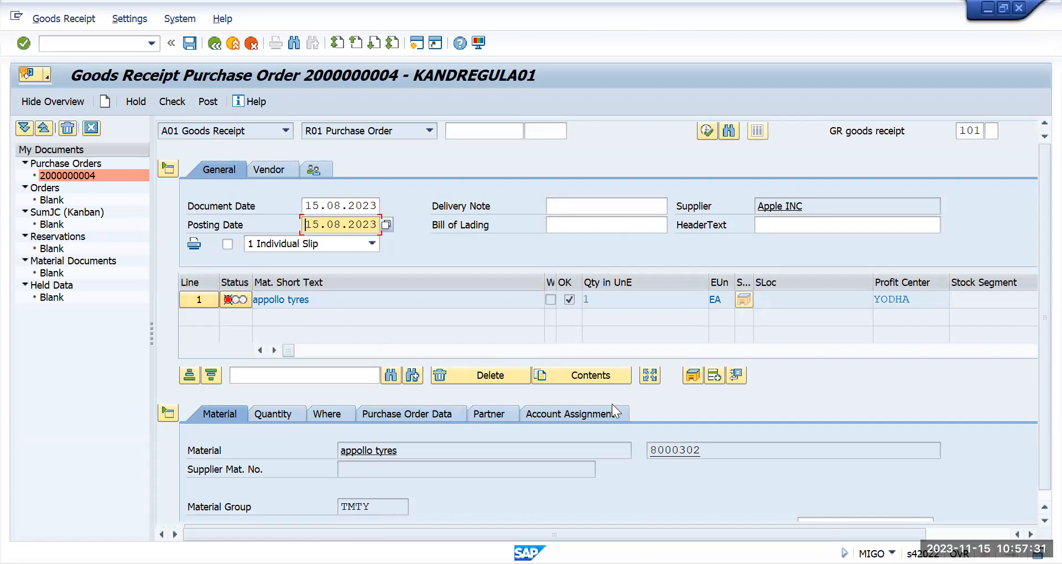
- Assign storage location TMUN (TM UN Tyres) to the receipt item and check the document again
left_click(331, 413)
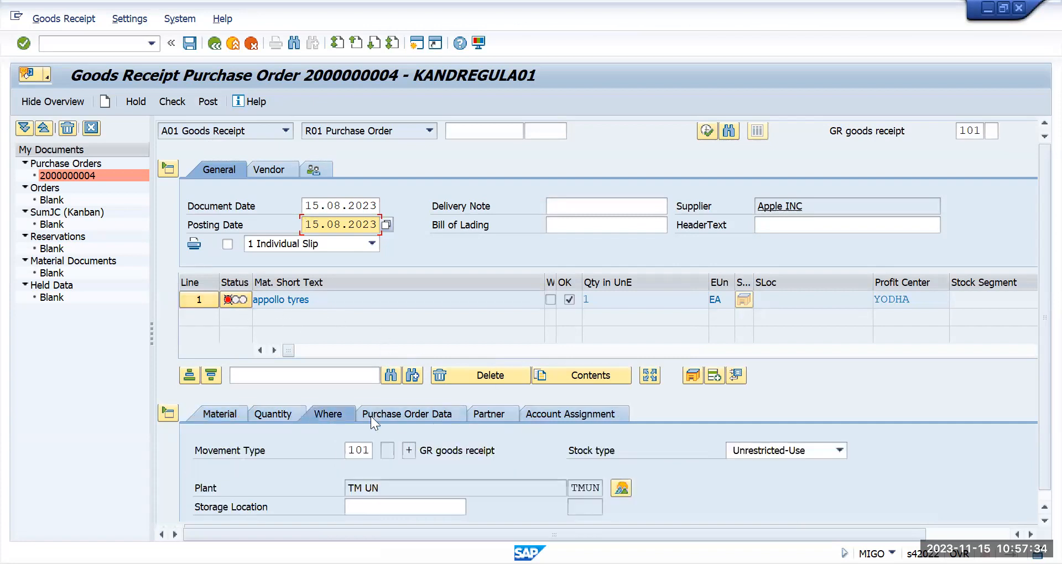
left_click(415, 505)
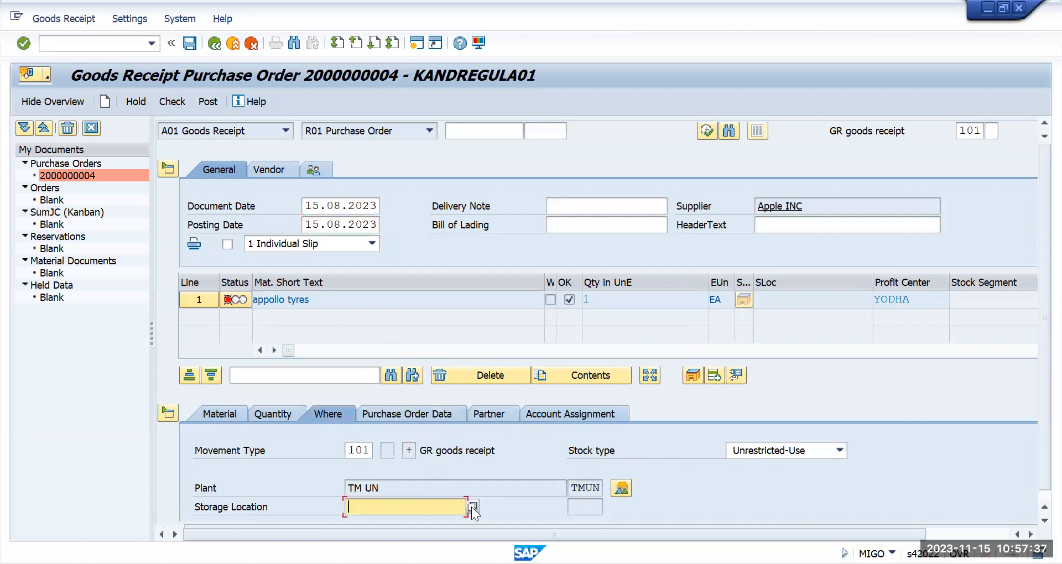
type("tm")
left_click(472, 507)
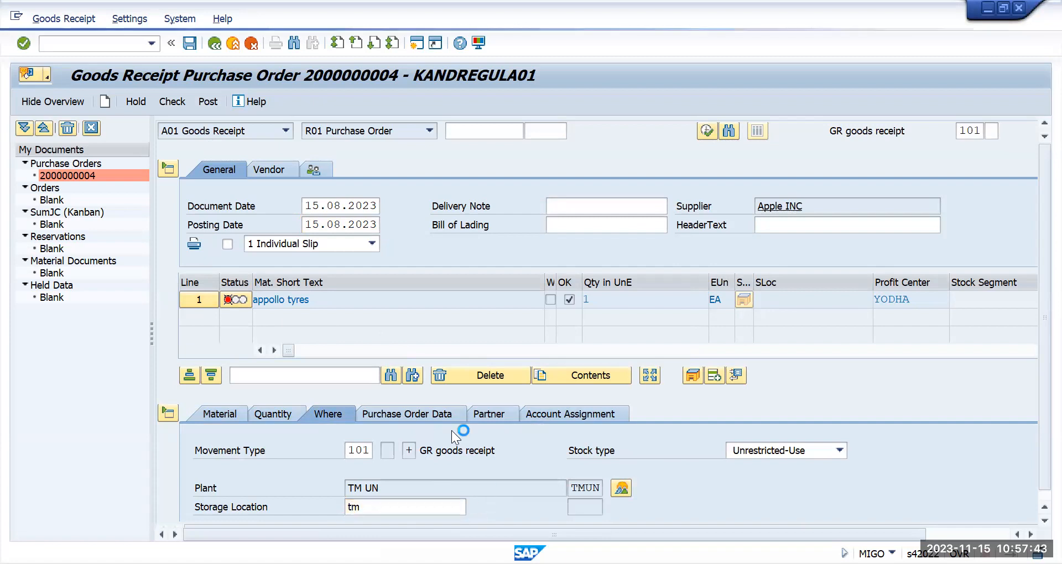
double_click(236, 337)
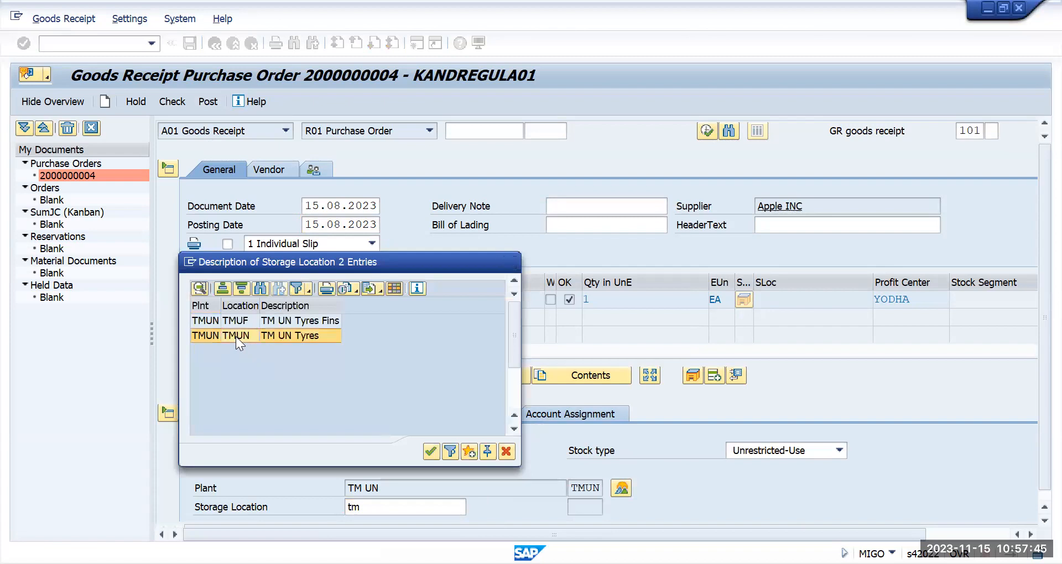
left_click(174, 105)
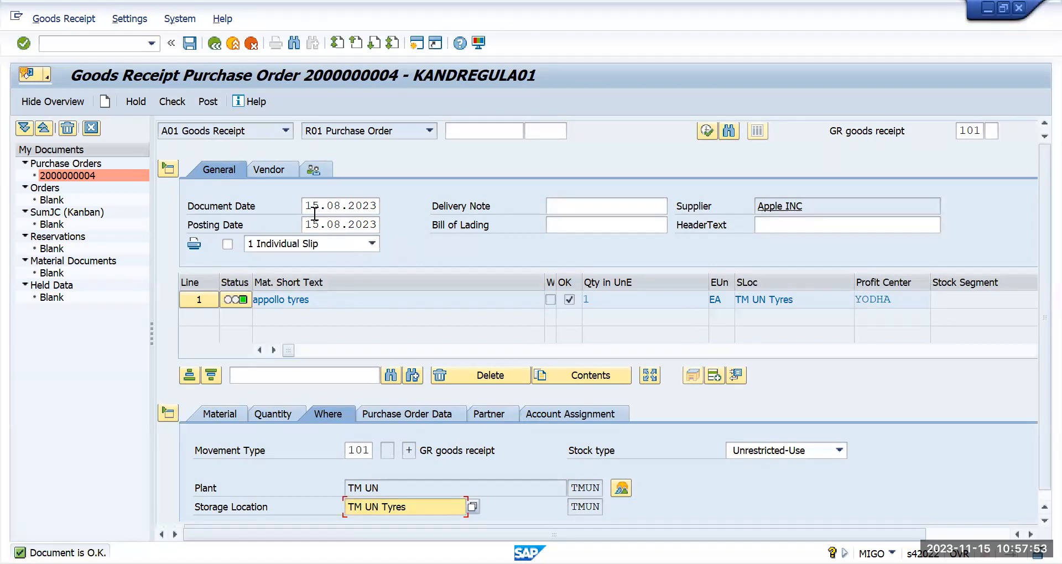
- Set the document date and posting date to 15.11.2023, check the goods receipt and close the log
left_click(362, 210)
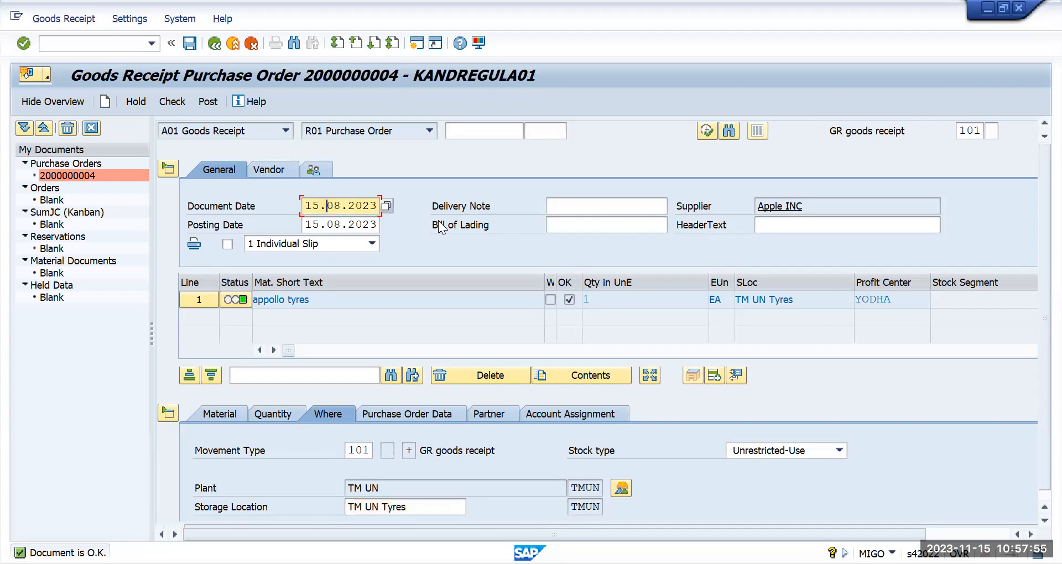
type("11")
left_click(330, 225)
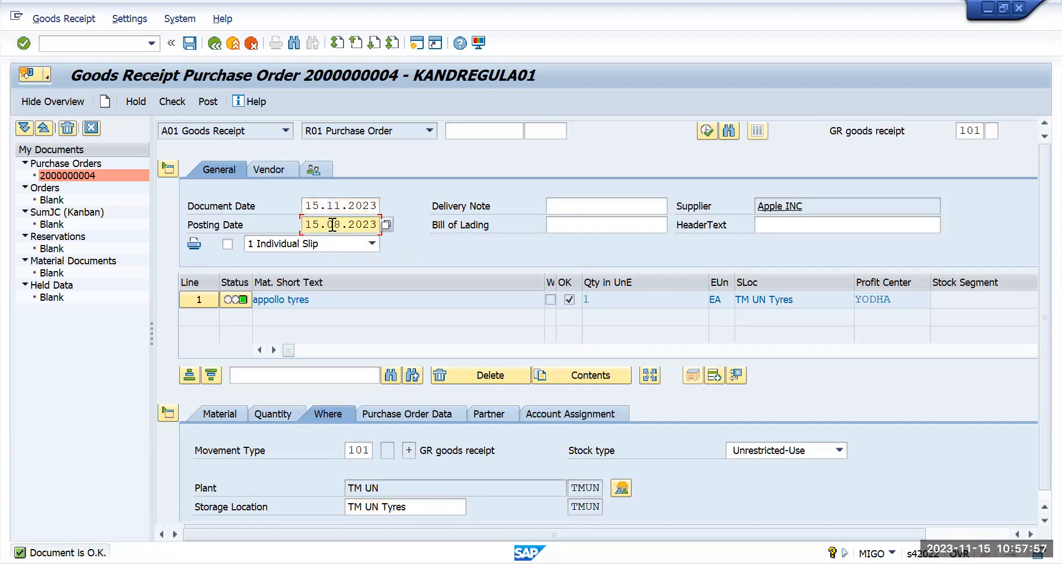
type("11")
left_click(172, 102)
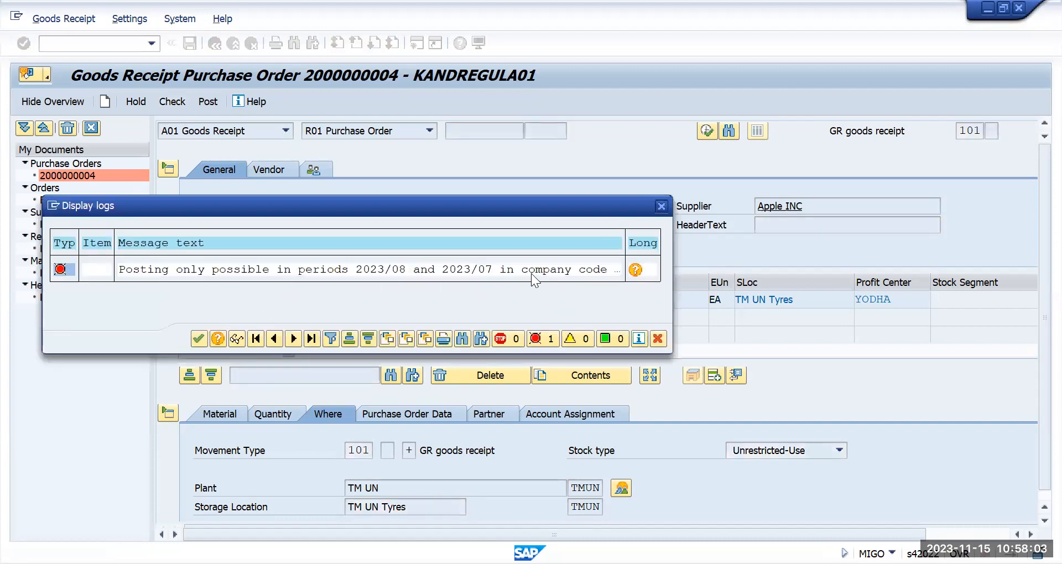
left_click(661, 207)
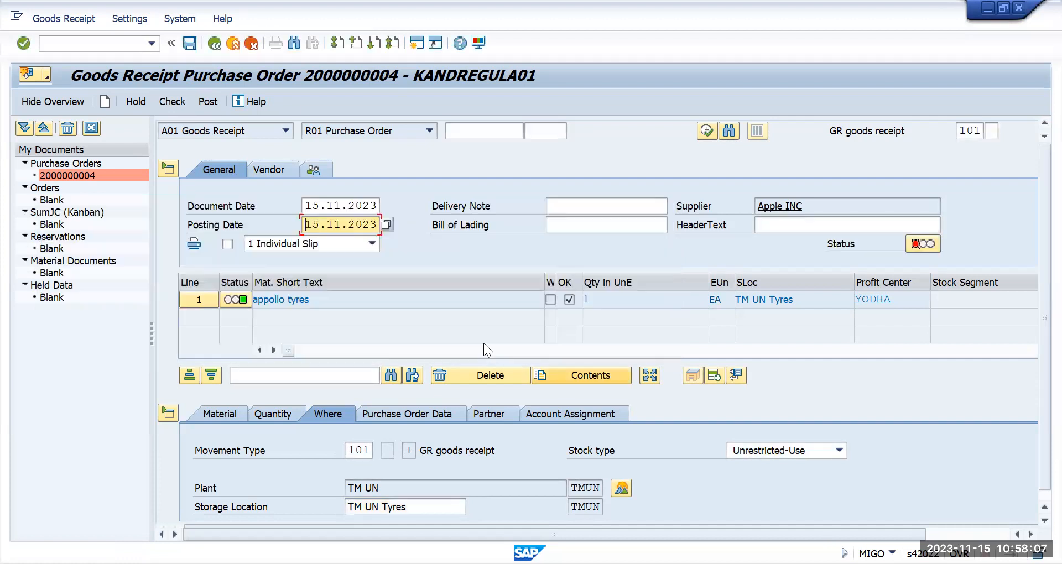
- Leave the goods receipt unposted, start transaction SPRO and display the SAP Reference IMG
left_click(102, 41)
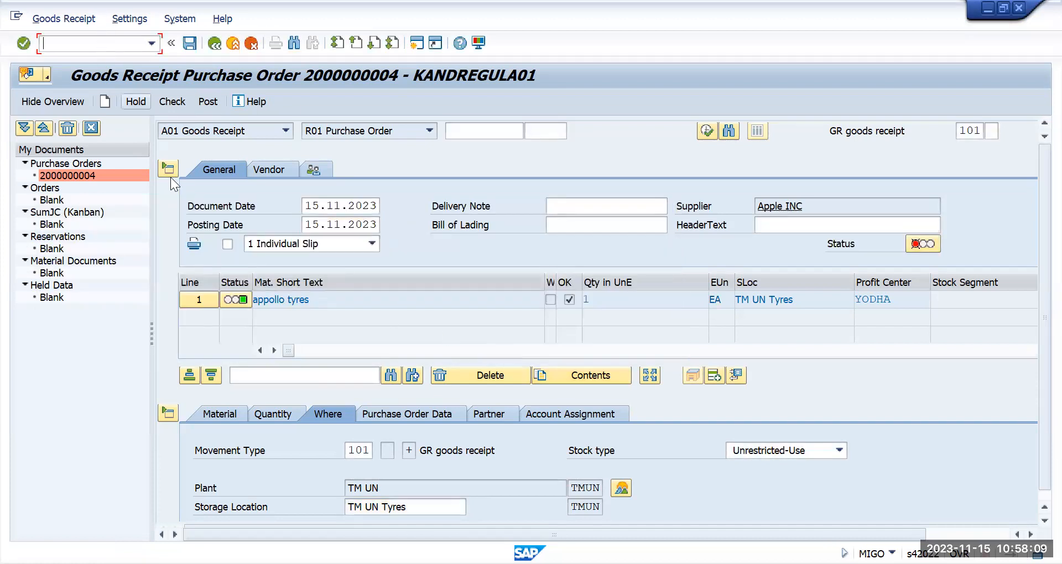
type("/n")
key("Return")
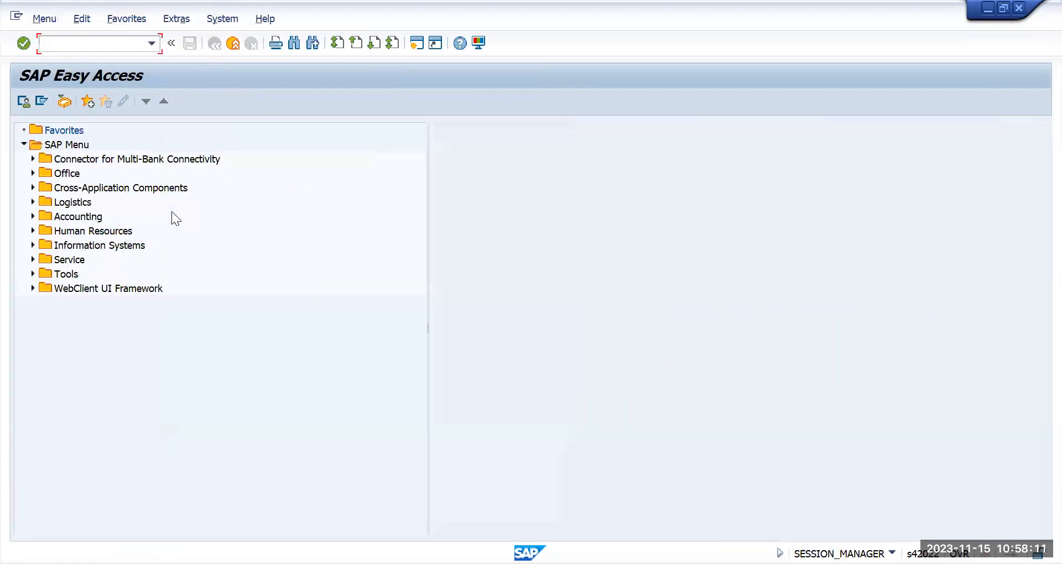
type("spro")
key("Return")
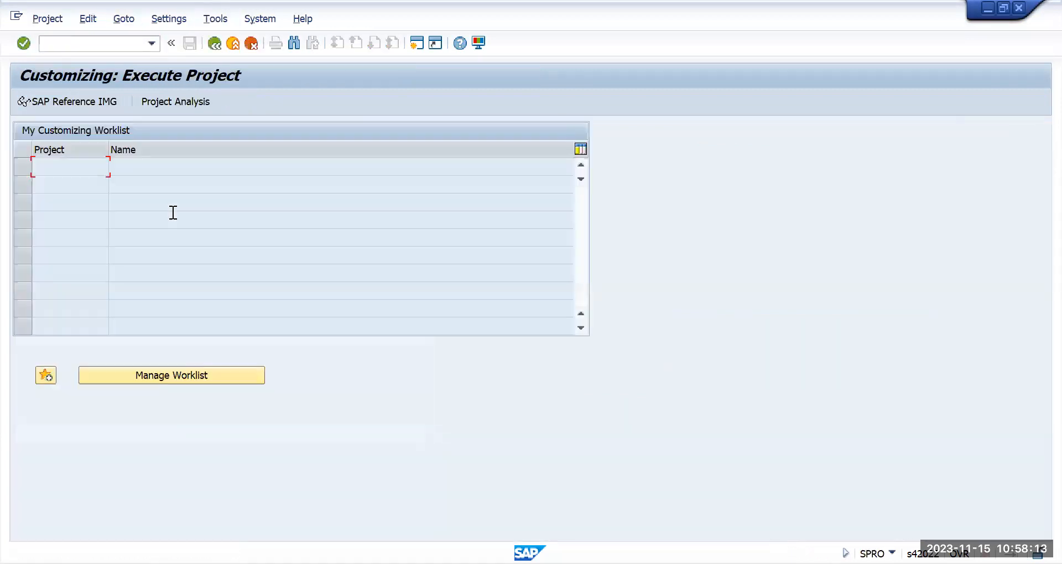
left_click(96, 101)
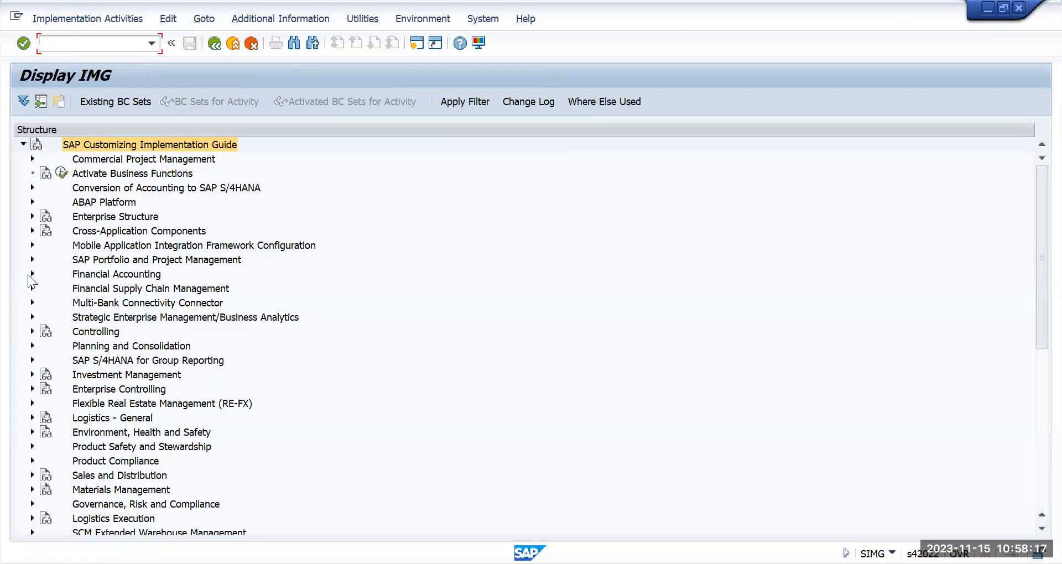
- Execute Assign Variants to Company Code, found in Financial Accounting Global Settings under Ledgers, Fiscal Year and Posting Periods, Posting Periods
left_click(30, 275)
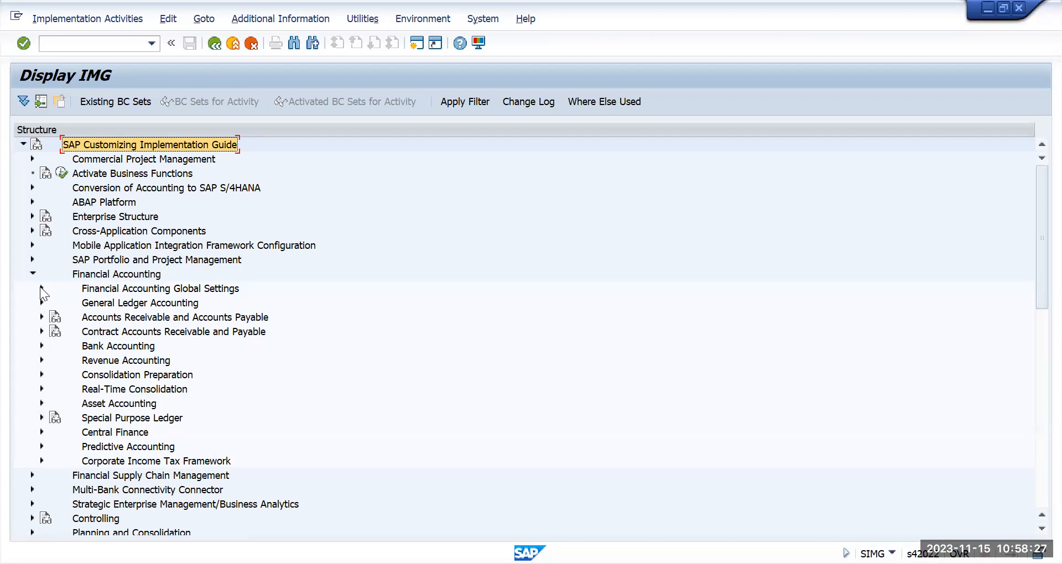
left_click(41, 289)
left_click(47, 316)
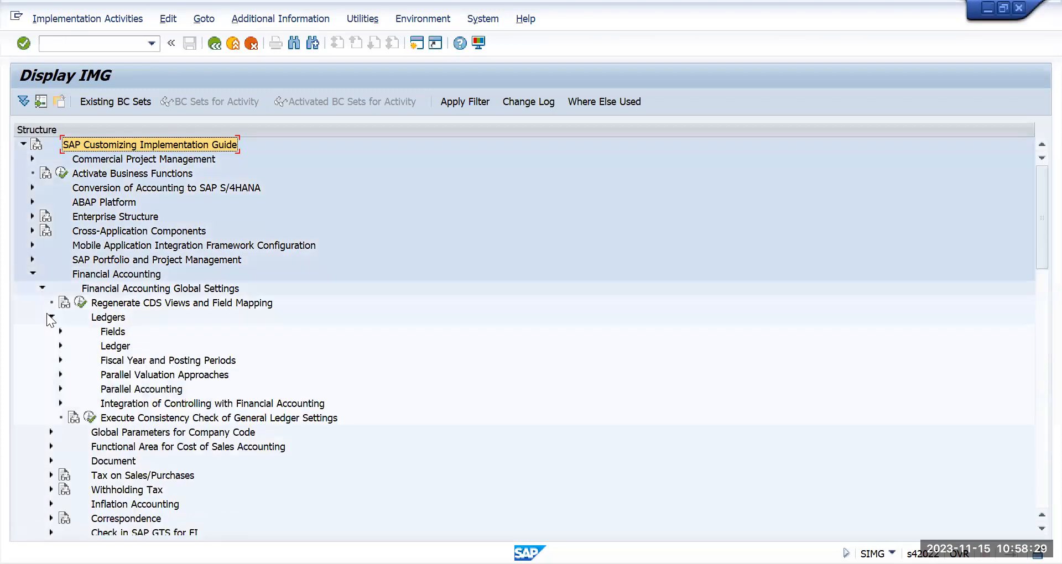
left_click(164, 377)
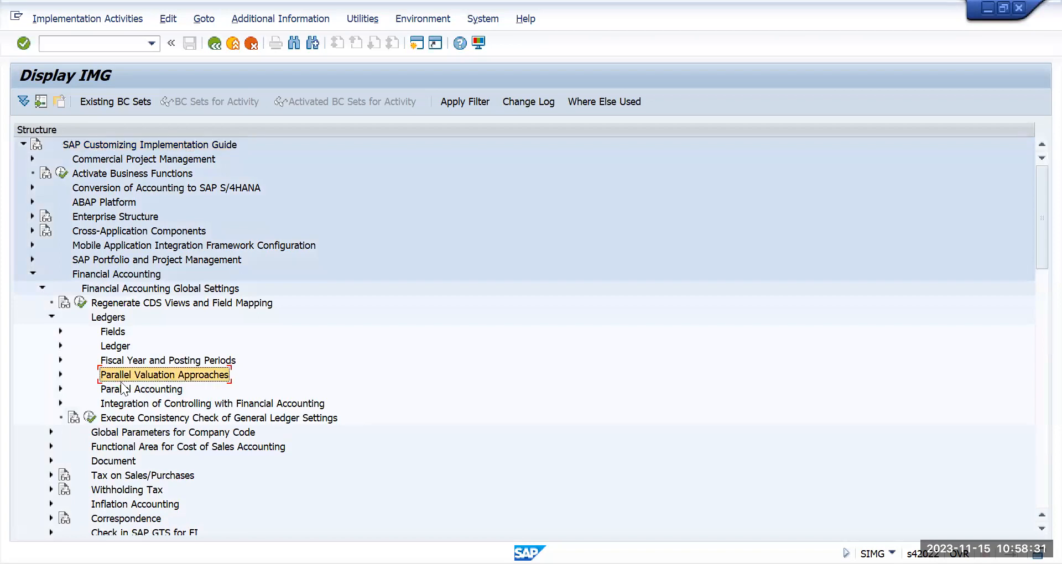
left_click(57, 360)
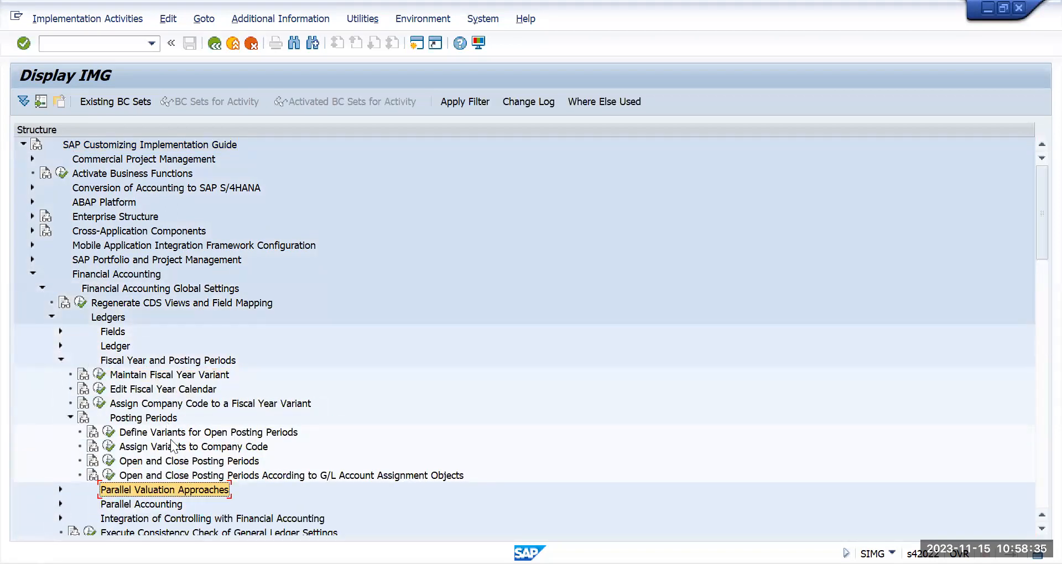
left_click(155, 451)
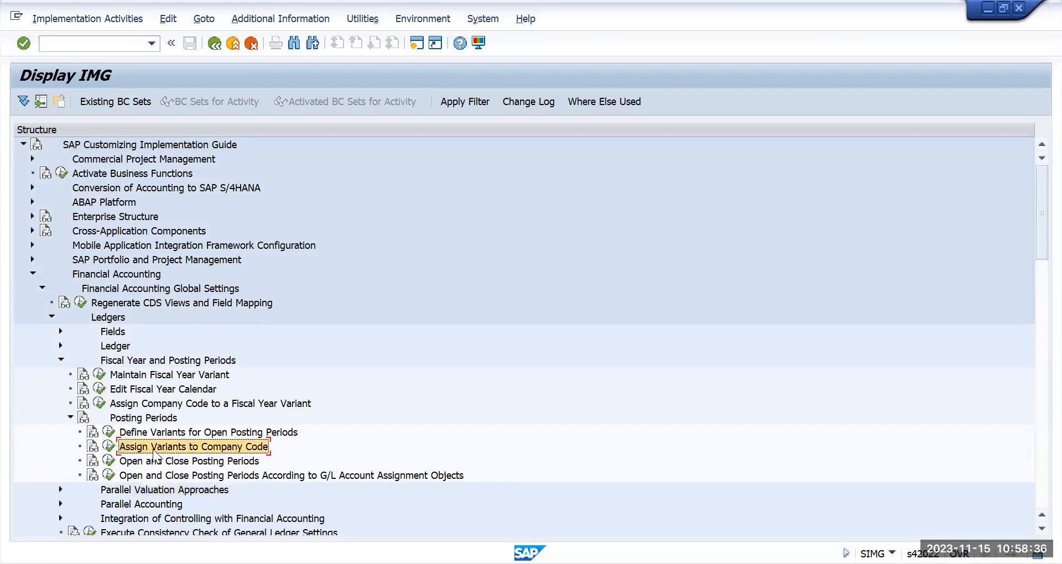
left_click(109, 446)
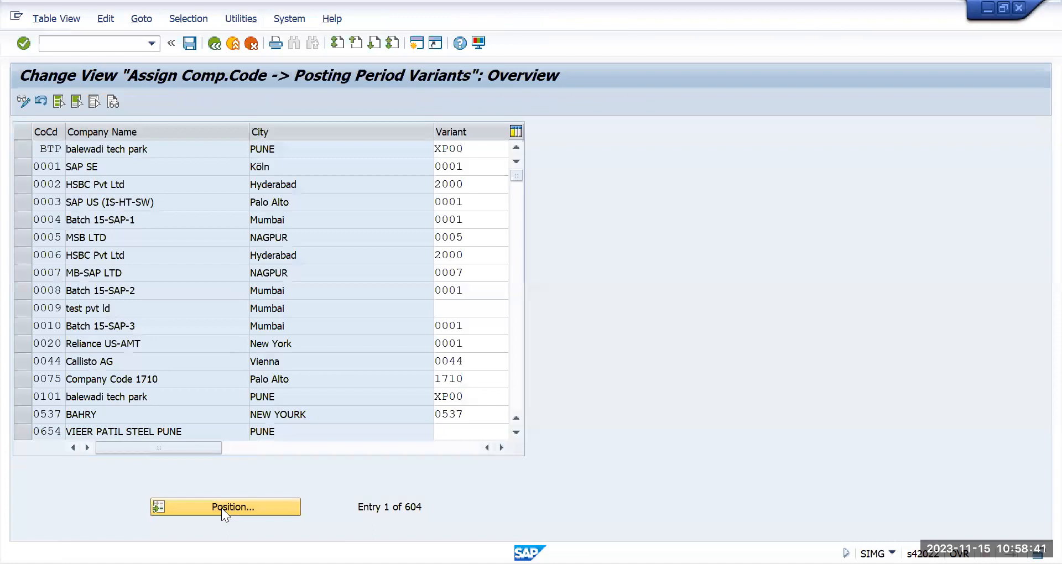
- Locate company code TMUS in the posting period variant assignments and view it with the TATA Motors company codes listed before it
left_click(221, 508)
type("tm")
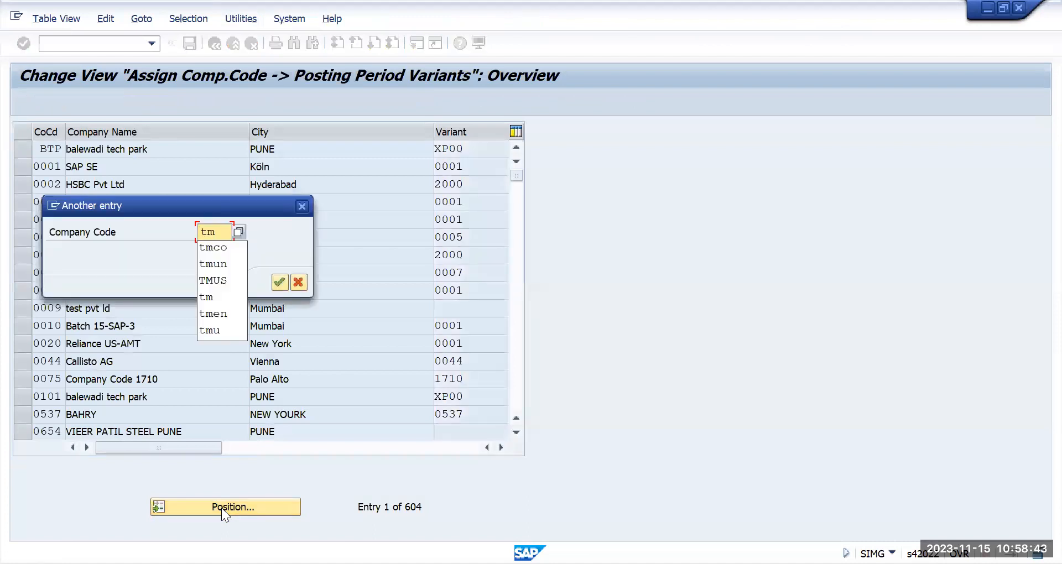
type("us")
key("Return")
key("Return")
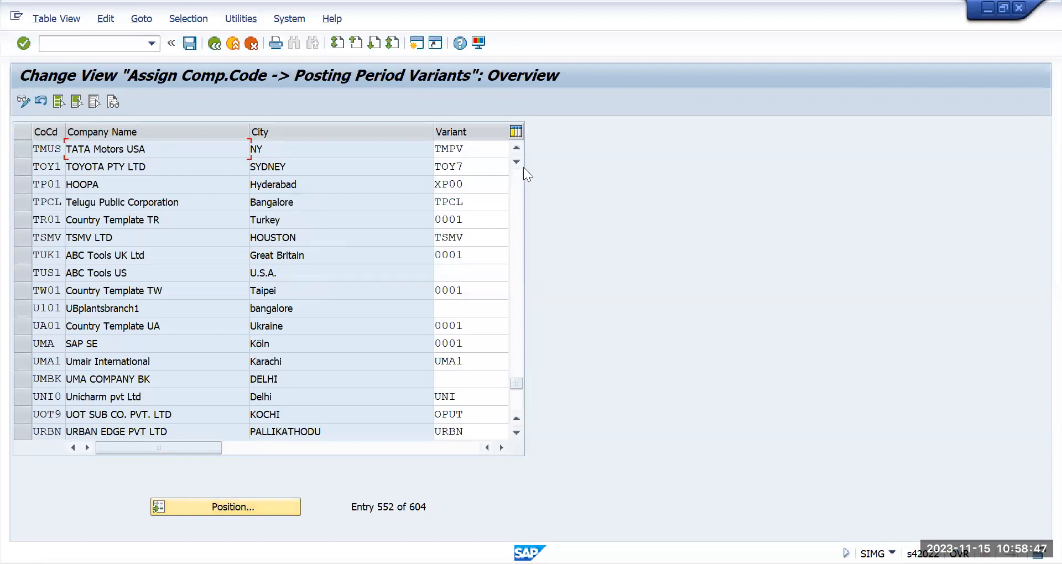
left_click(515, 145)
left_click(514, 145)
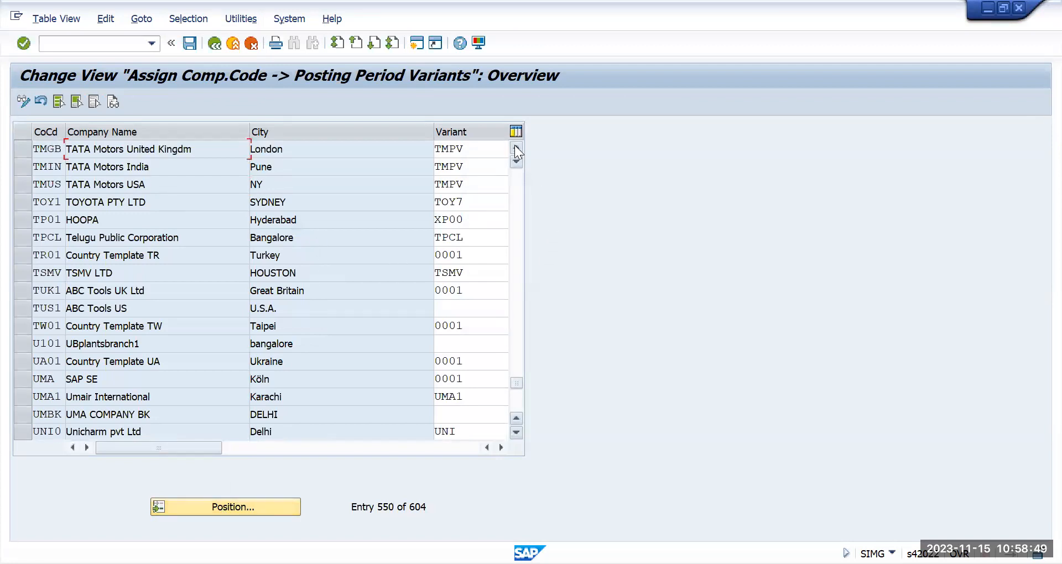
- Check the posting period variants assigned to the TATA Motors company codes, including TMUS, and return to the IMG
left_click_drag(465, 149, 432, 154)
left_click_drag(490, 182, 424, 182)
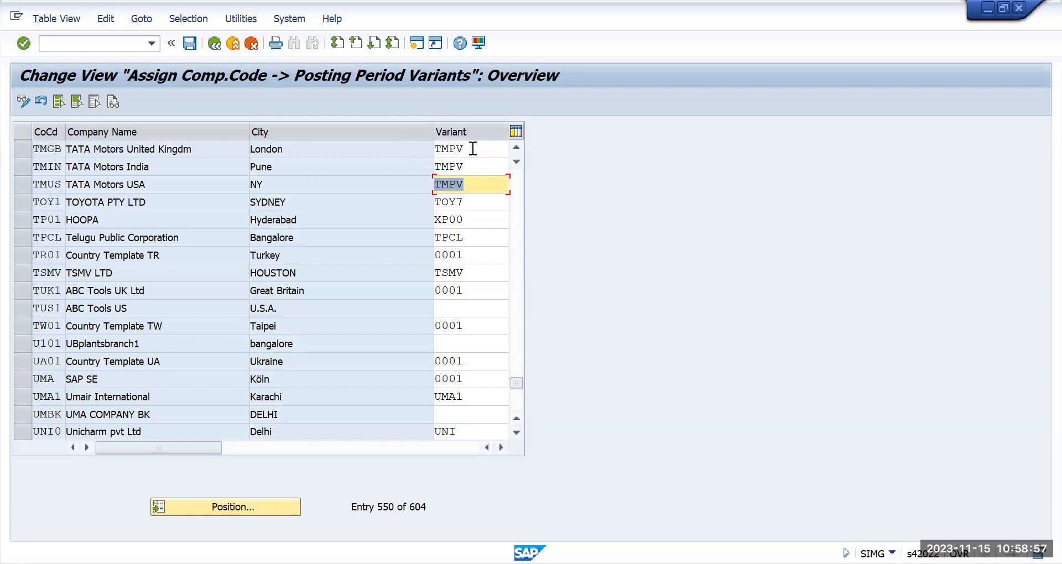
left_click(514, 147)
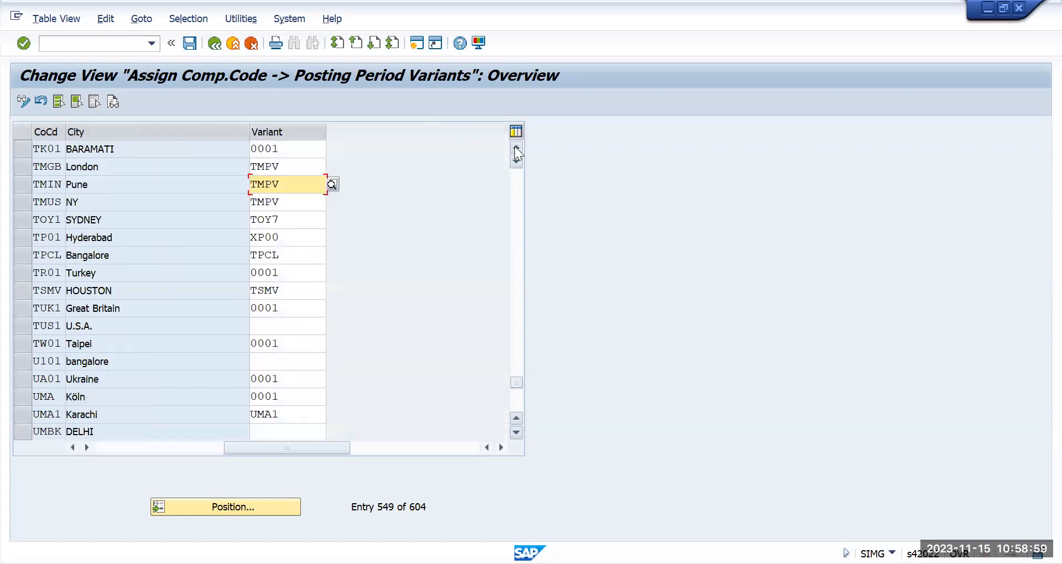
left_click(211, 44)
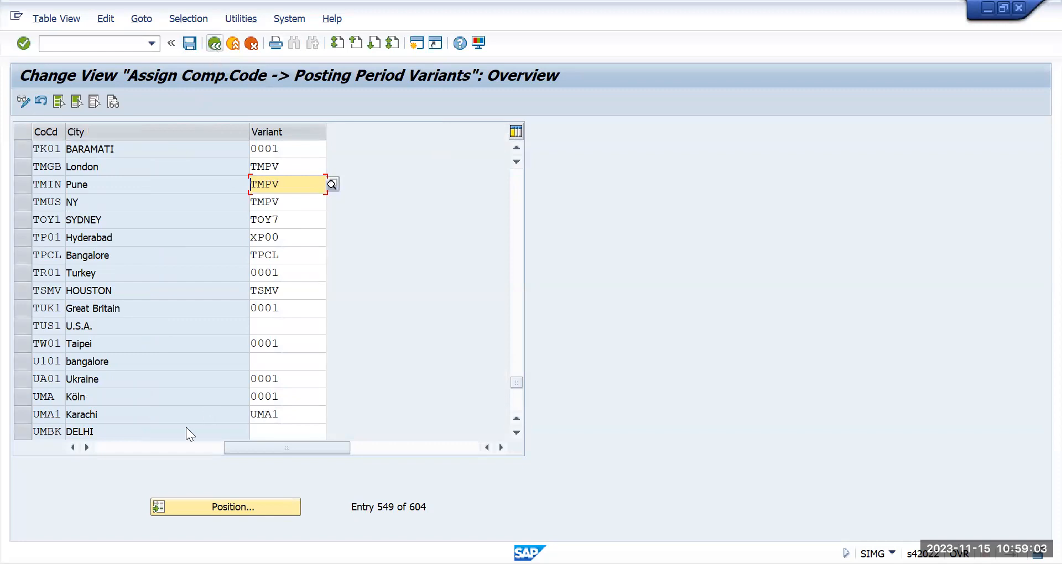
- Execute Open and Close Posting Periods, maintain all variants, and go to the entries of posting period variant TMPV
left_click(110, 461)
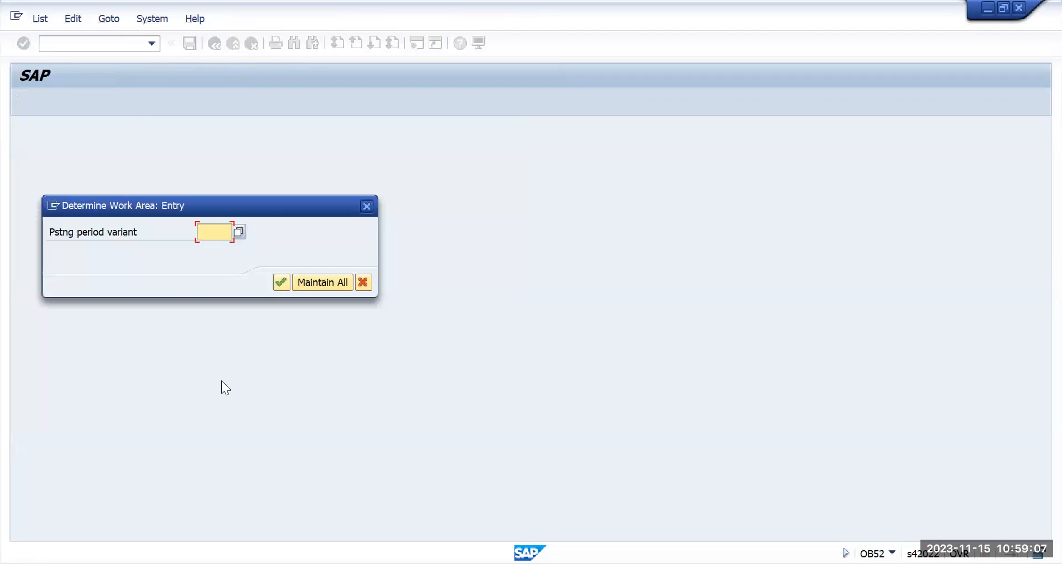
left_click(329, 285)
scroll(344, 311, "down", 4)
scroll(345, 311, "down", 11)
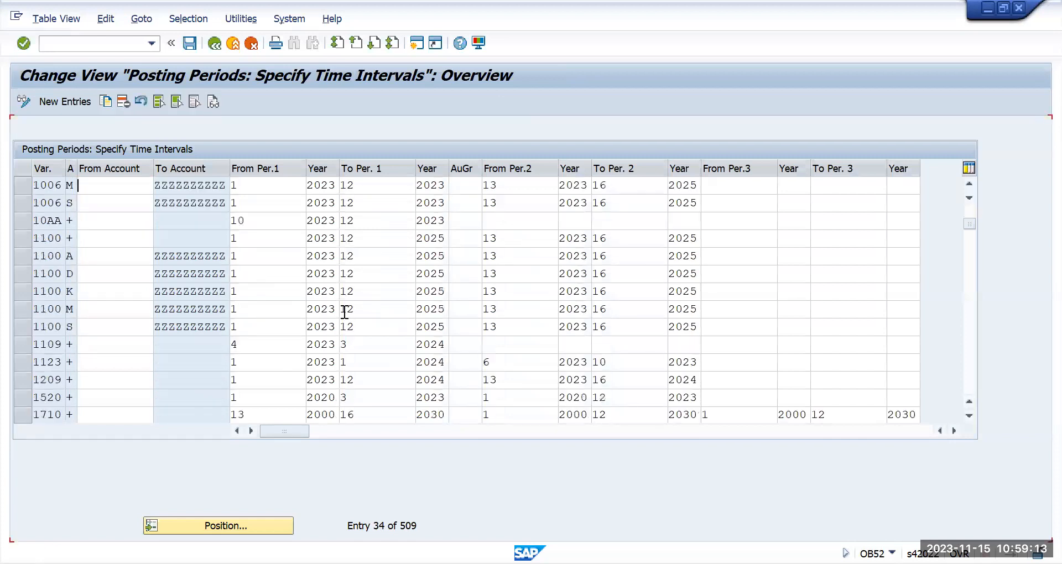
scroll(345, 313, "down", 2)
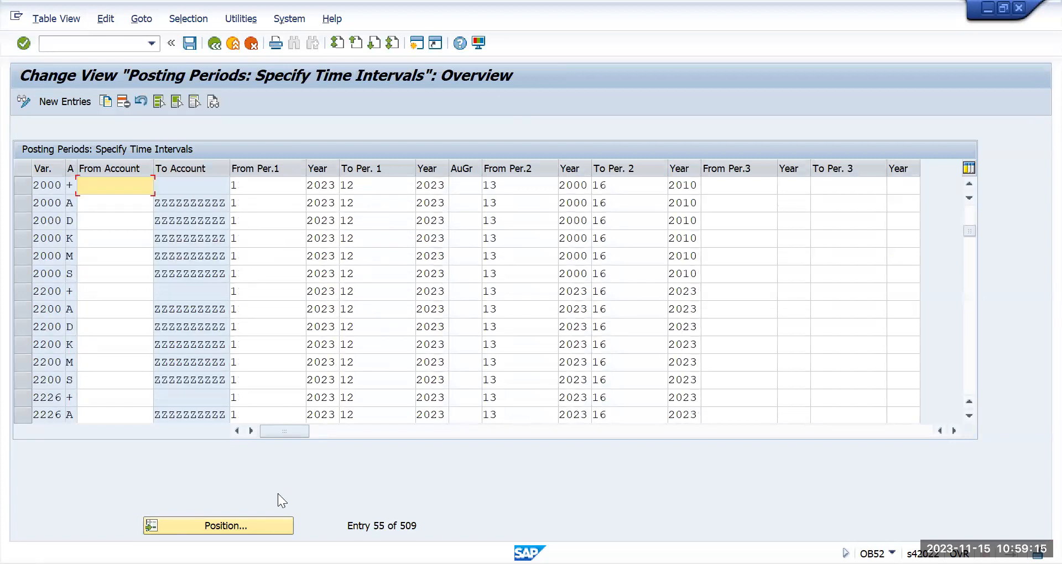
left_click(243, 523)
type("tmpv")
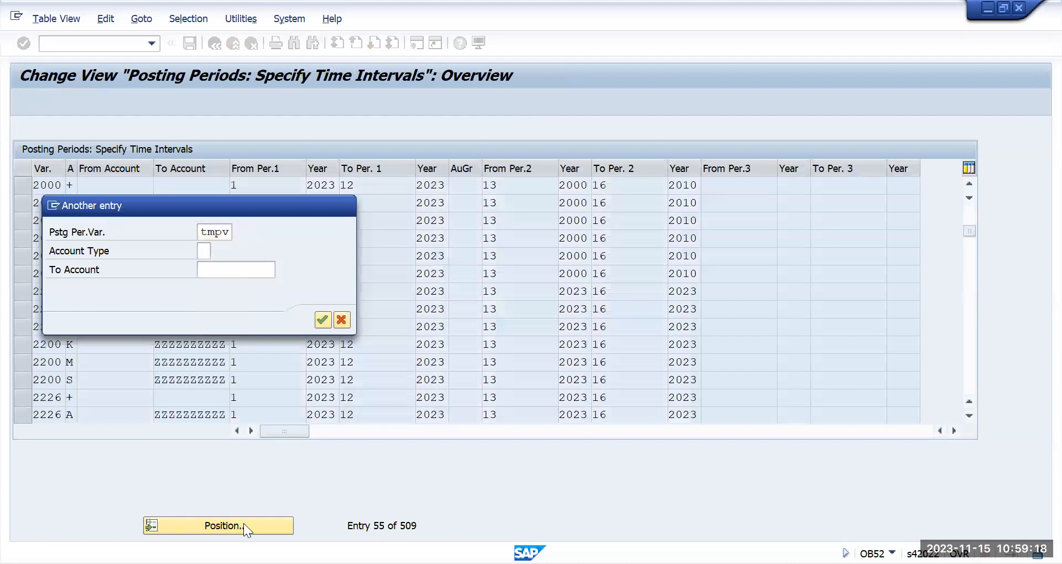
key("Return")
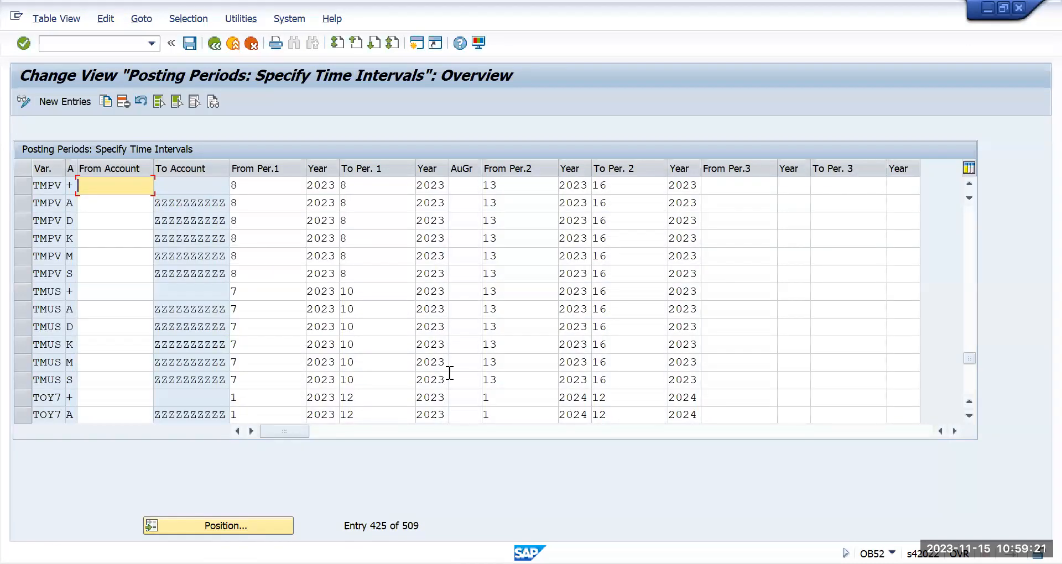
- Examine the From and To periods of variant TMPV alongside the TMUS entries, and return to the IMG
left_click(970, 184)
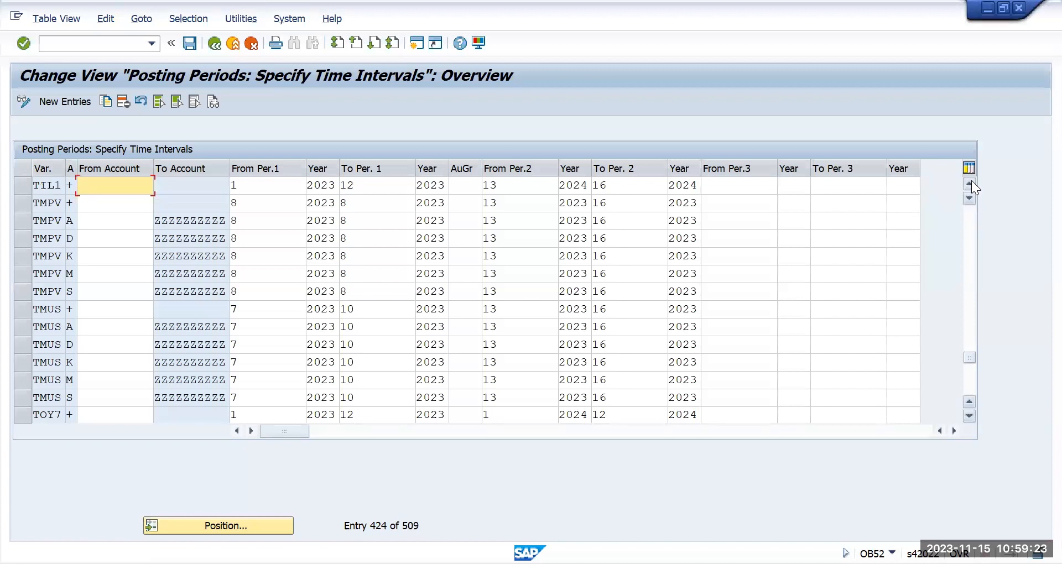
left_click(970, 184)
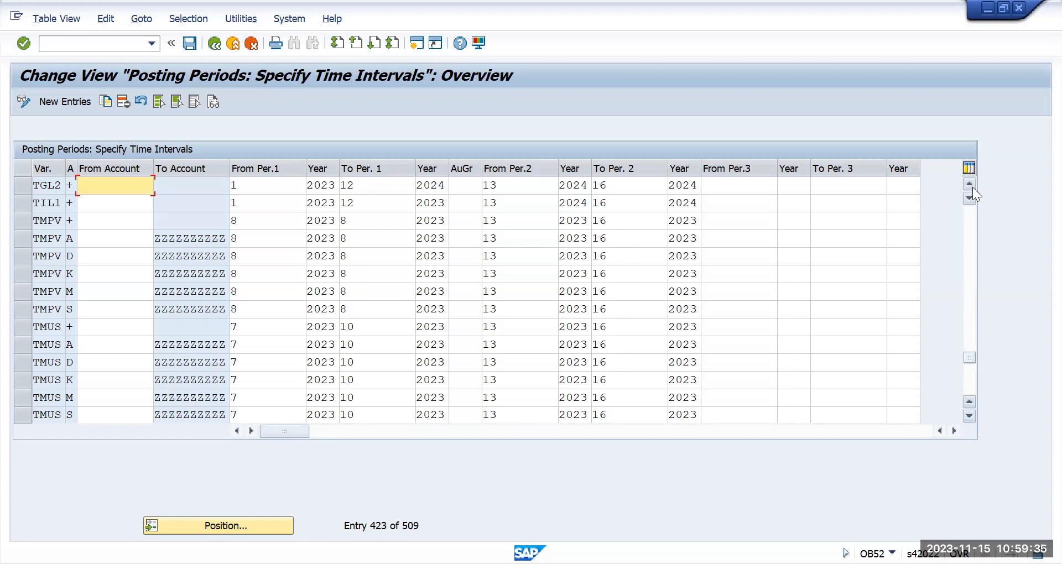
left_click(971, 415)
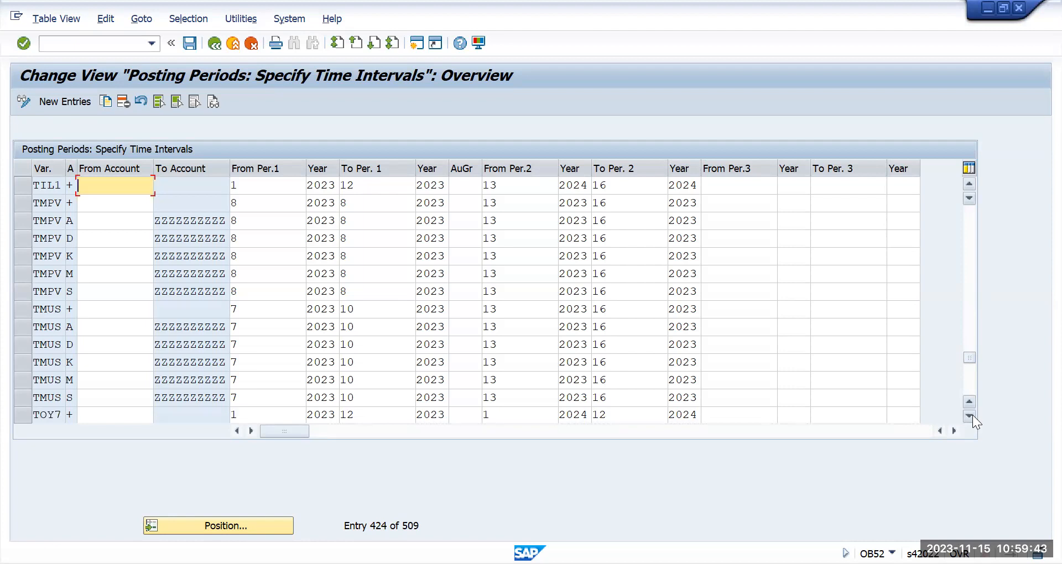
left_click(968, 183)
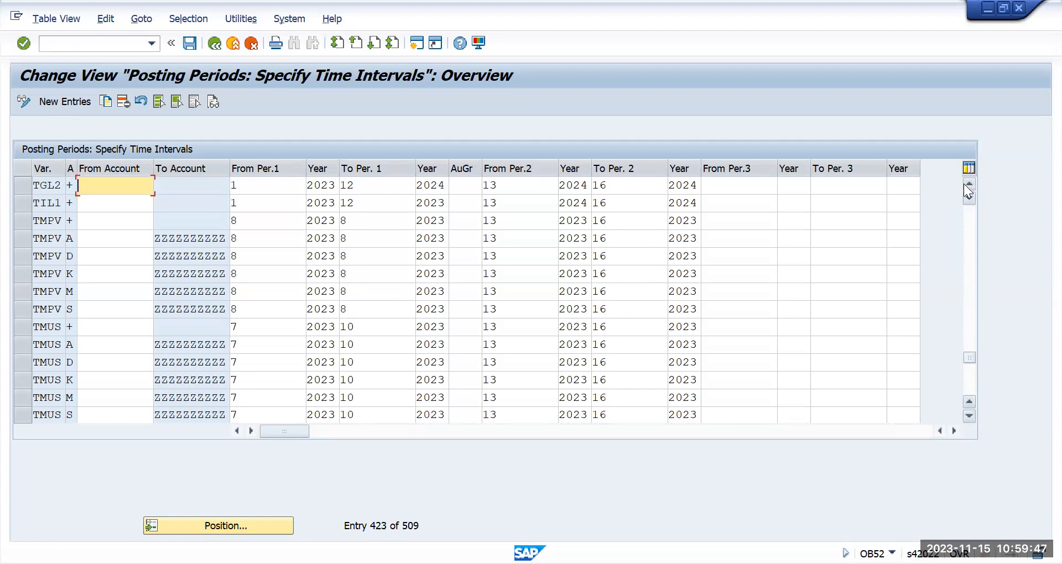
left_click_drag(259, 222, 227, 221)
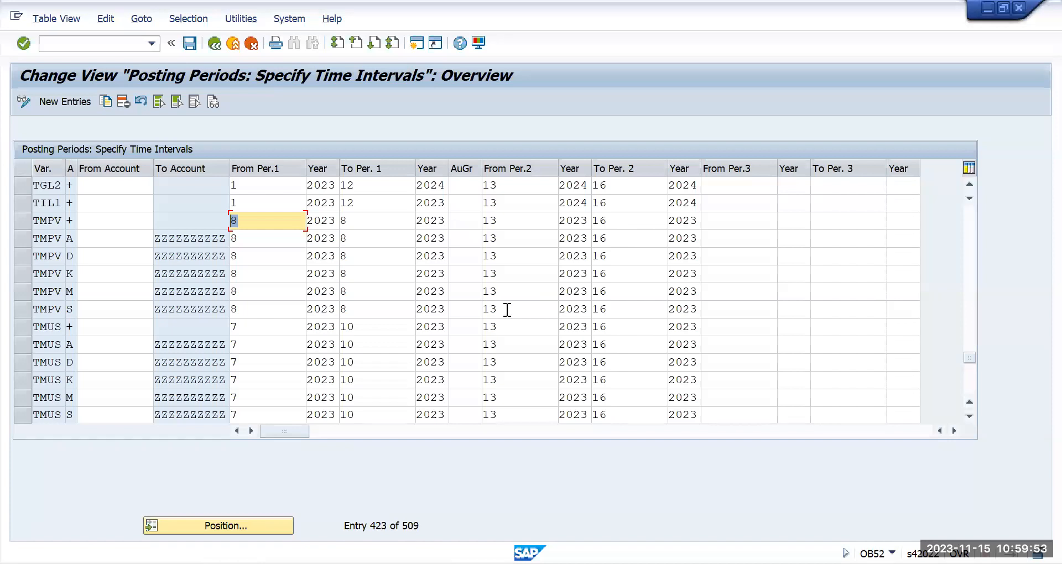
left_click_drag(363, 309, 334, 311)
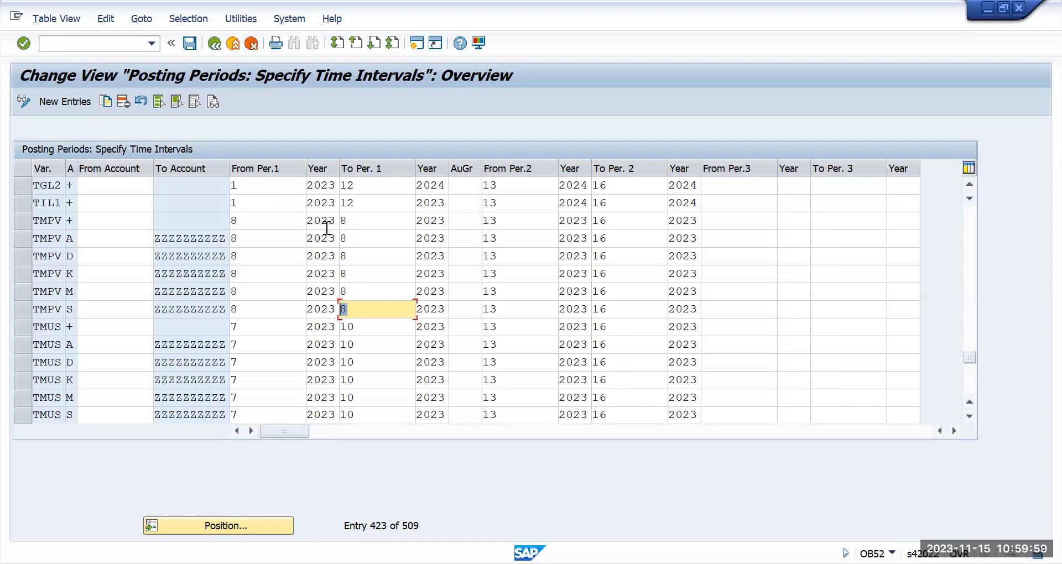
left_click(20, 273)
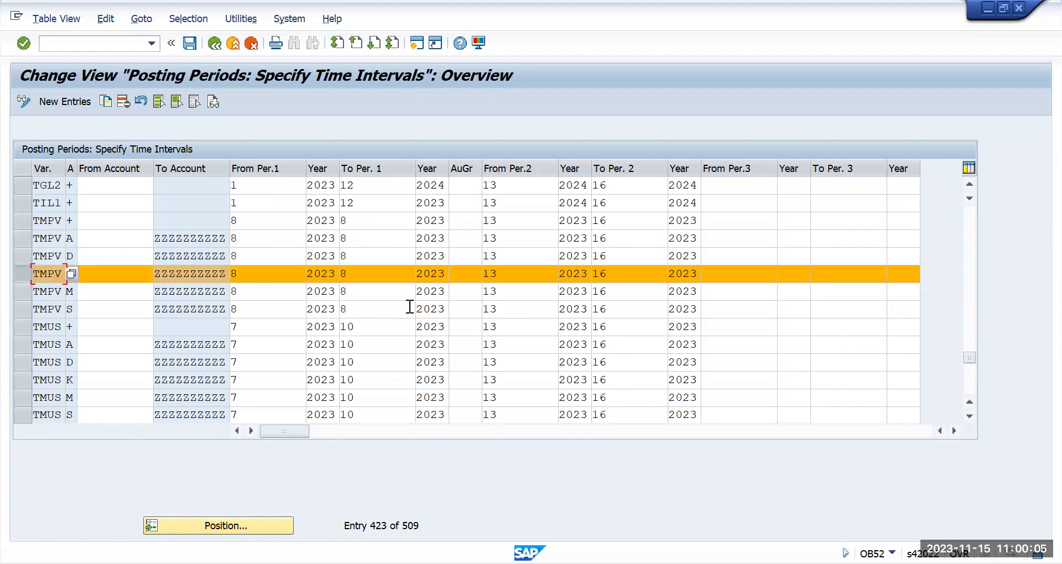
left_click(213, 44)
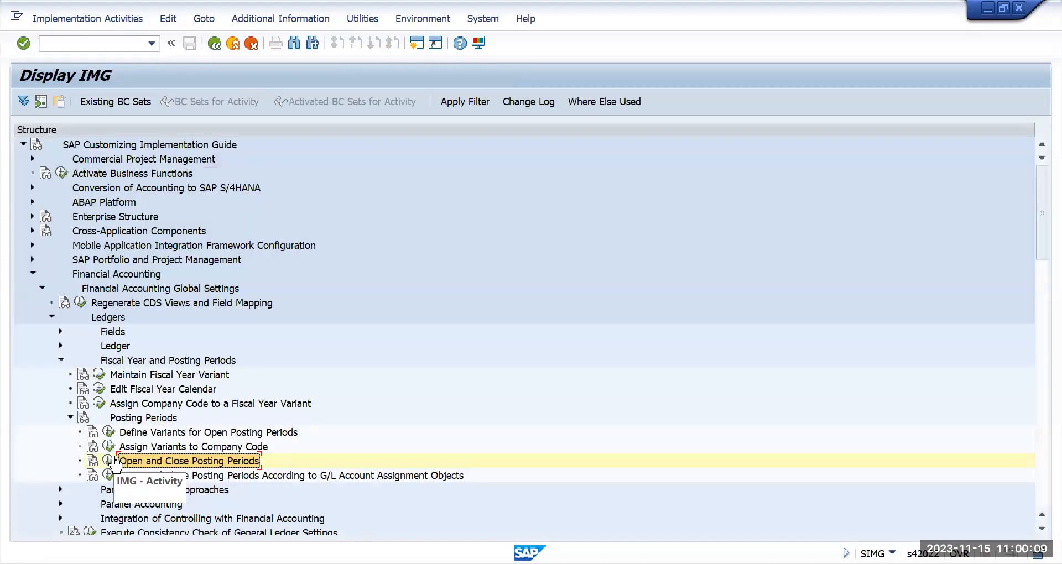
- Execute Assign Company Code to a Fiscal Year Variant and locate company code TMUS
left_click(97, 404)
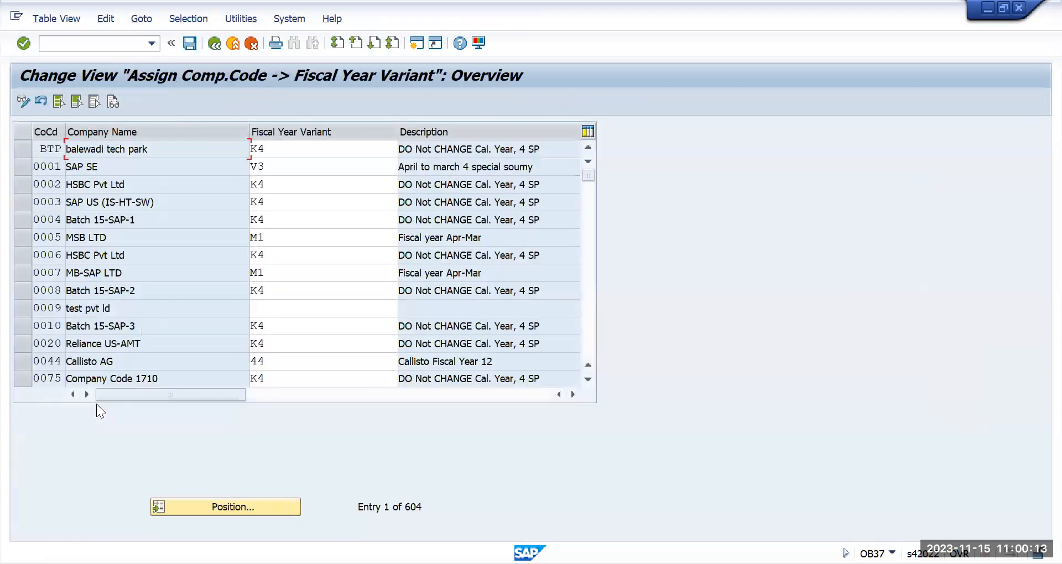
left_click(234, 505)
type("tm")
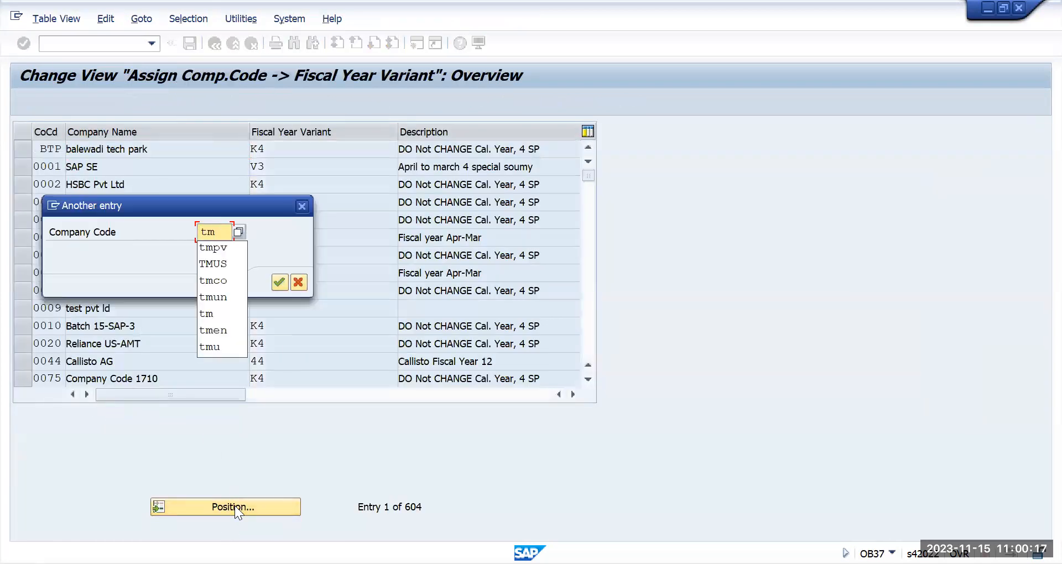
type("us")
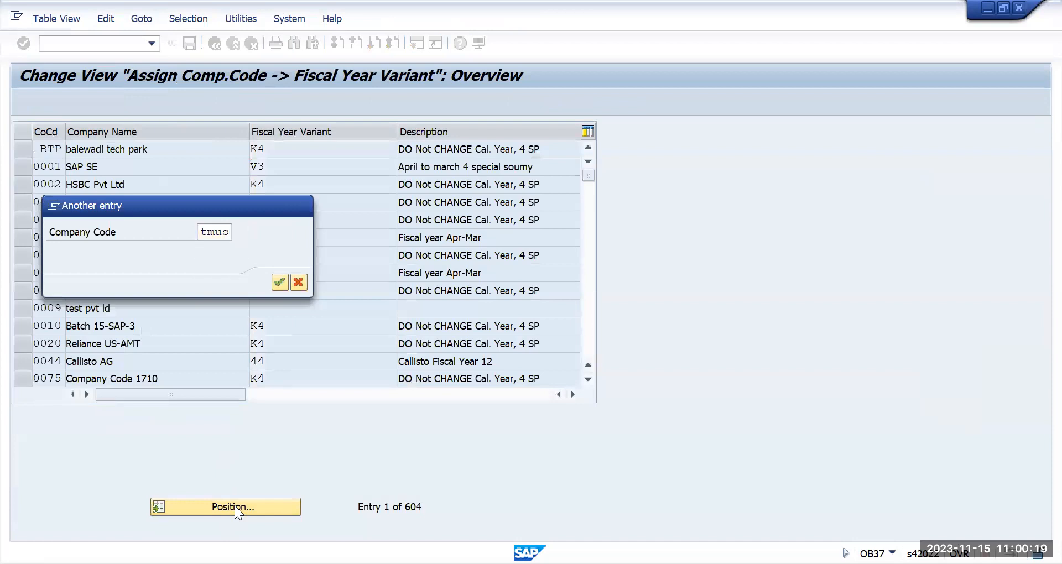
key("Return")
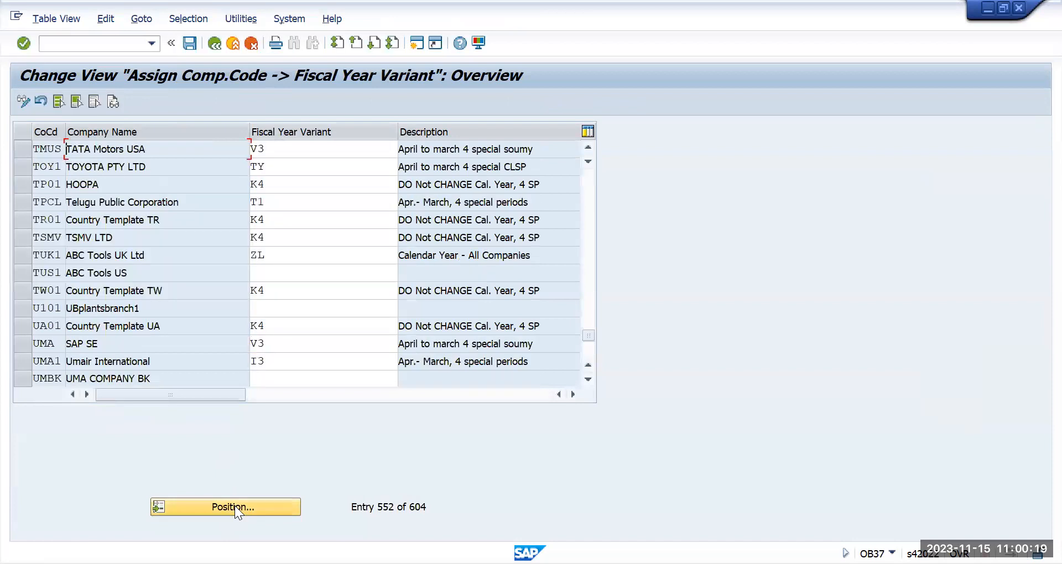
- Check the fiscal year variants and descriptions of the TATA Motors company codes, and return to the IMG
left_click(593, 146)
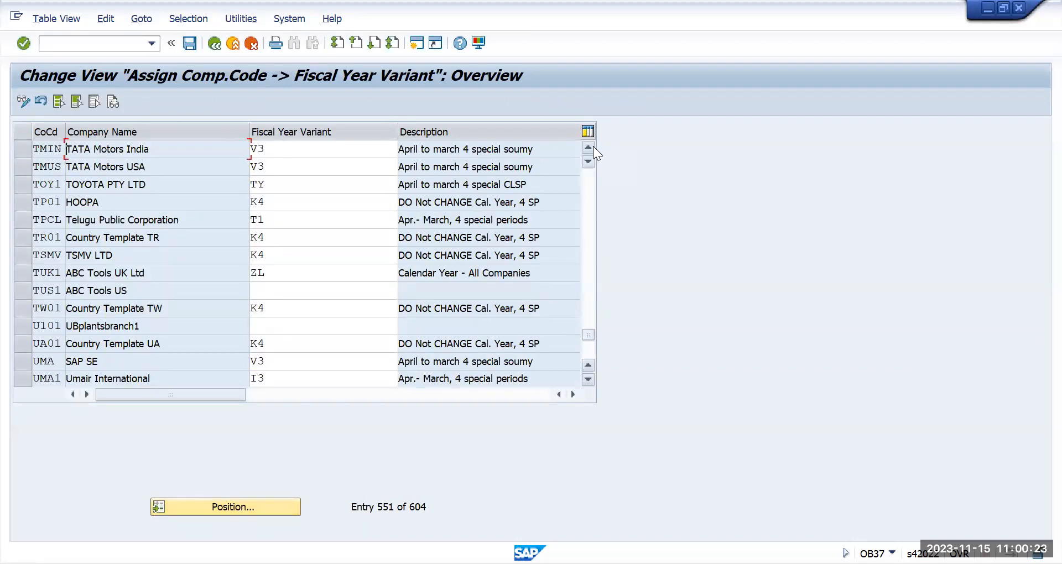
left_click(593, 146)
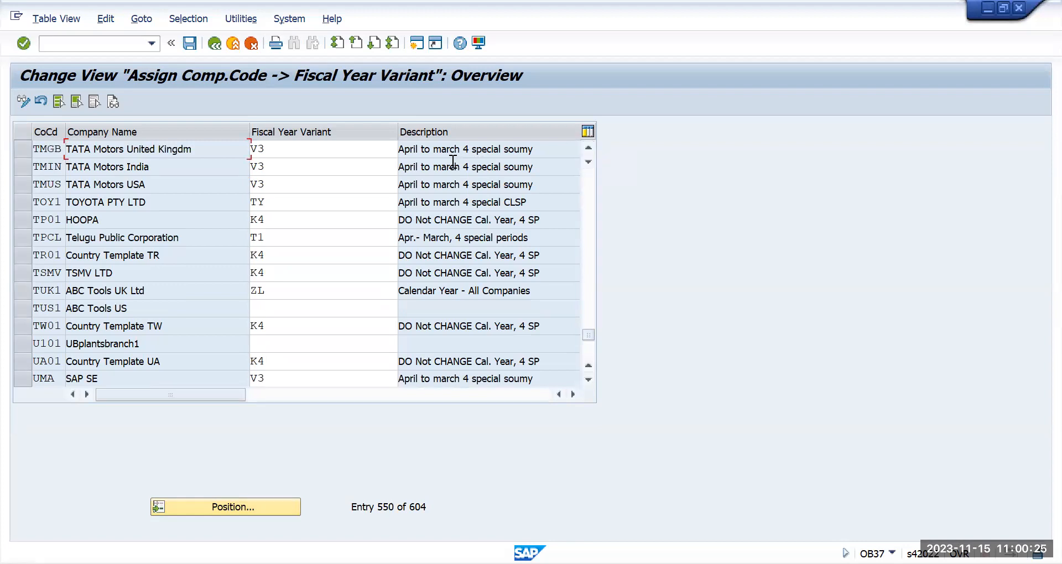
left_click_drag(543, 152, 397, 148)
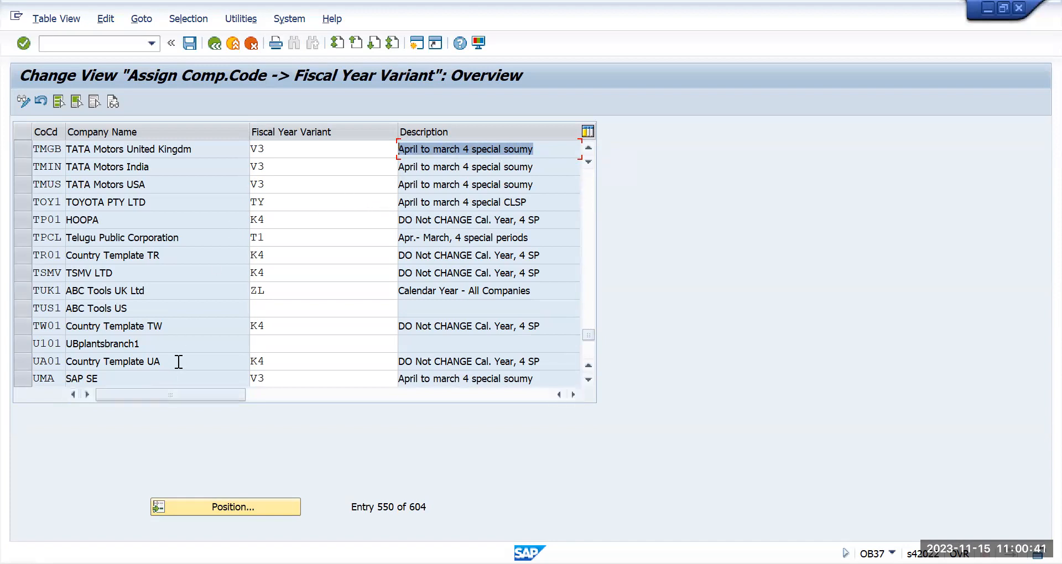
left_click(213, 44)
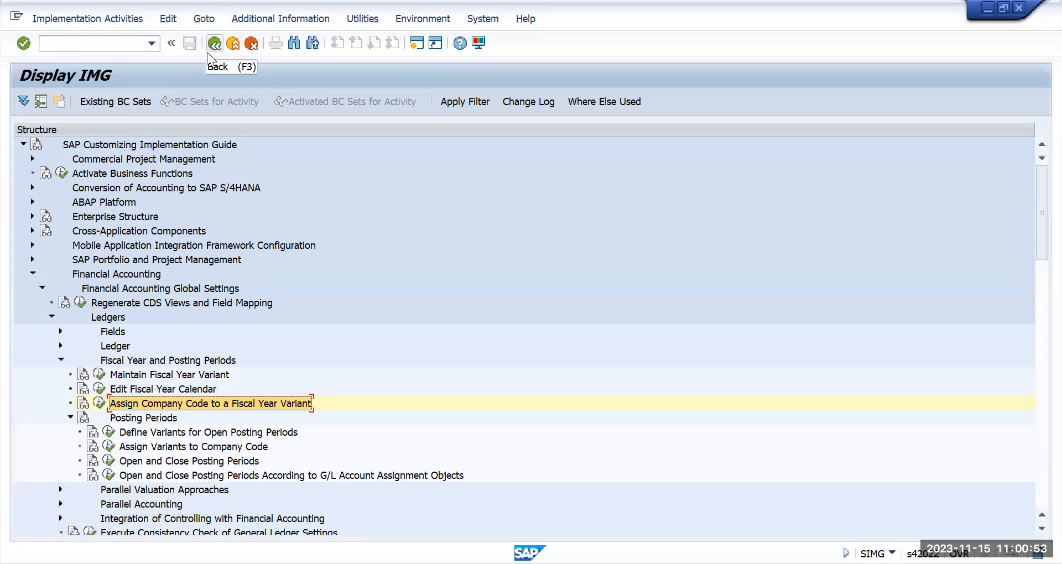
- Execute Define Settings for Ledgers and Currency Types, found under Ledgers, Ledger, and close the consistency check messages
left_click(71, 418)
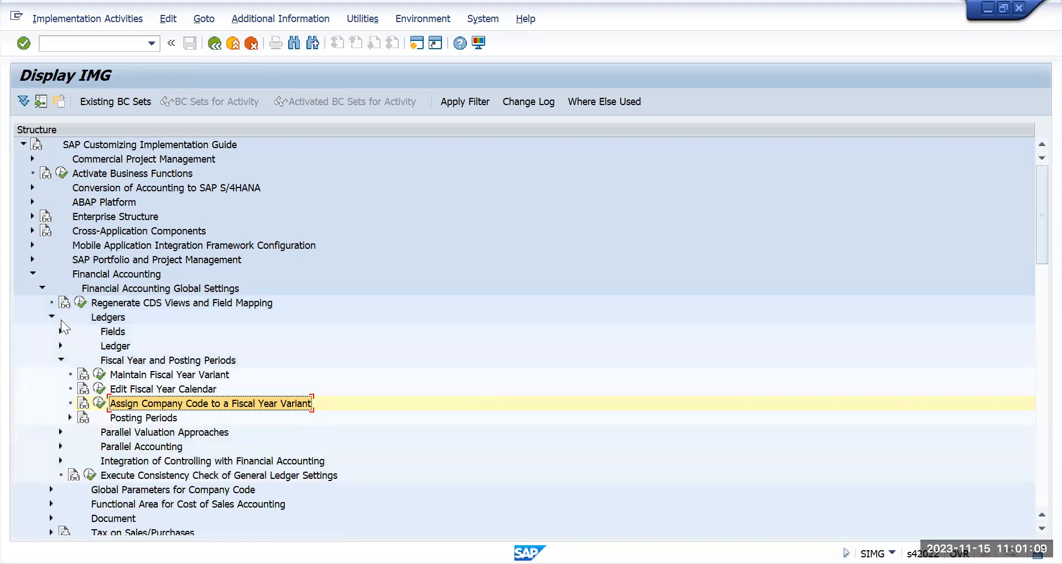
left_click(61, 346)
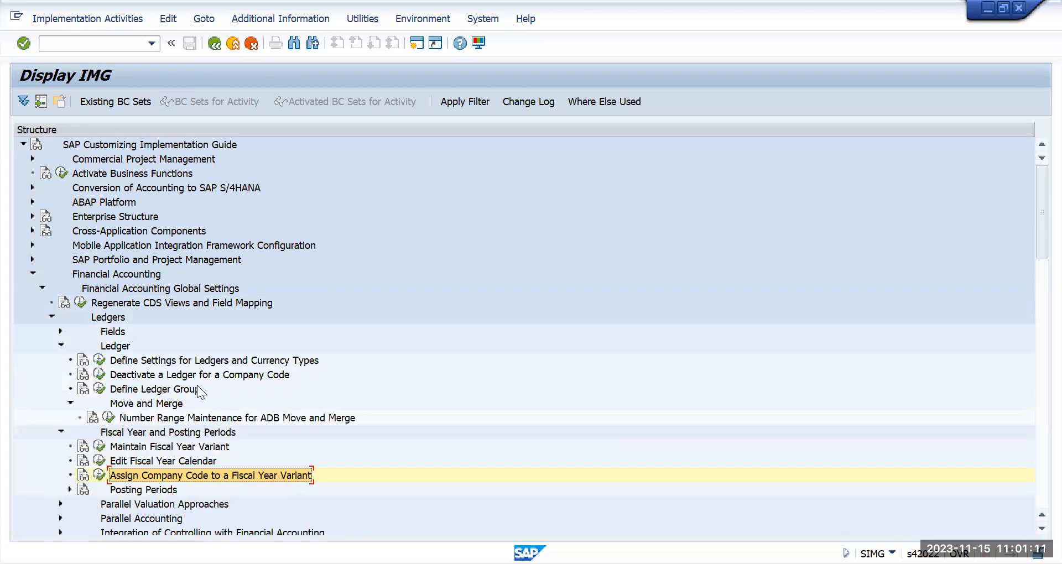
left_click(179, 392)
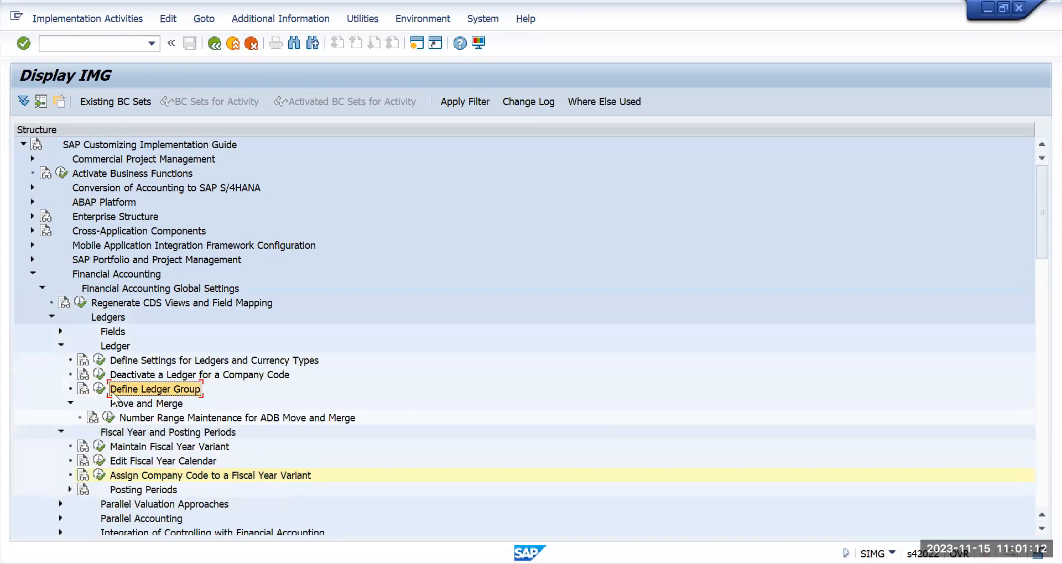
left_click(101, 363)
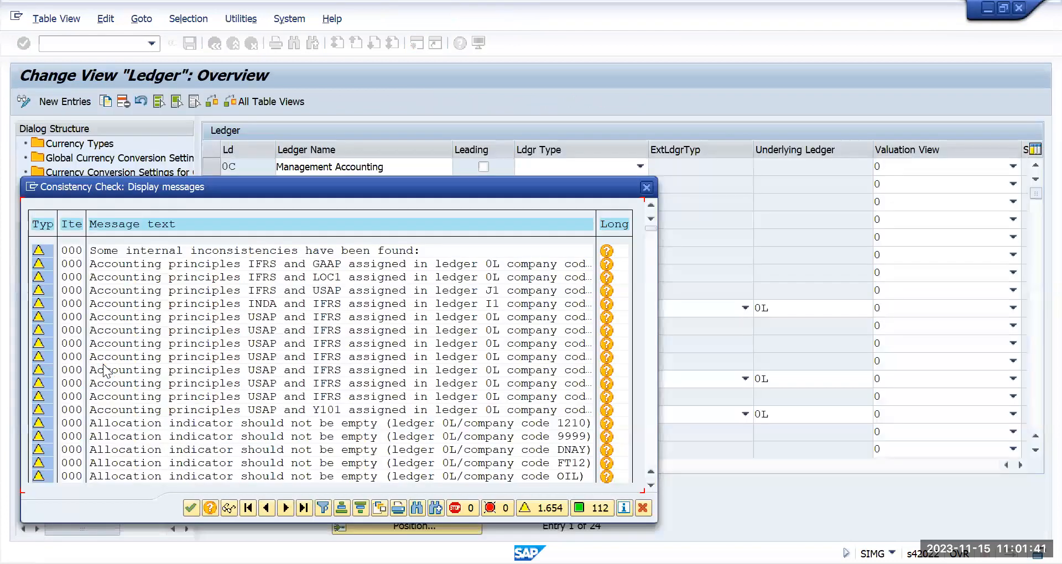
left_click(191, 508)
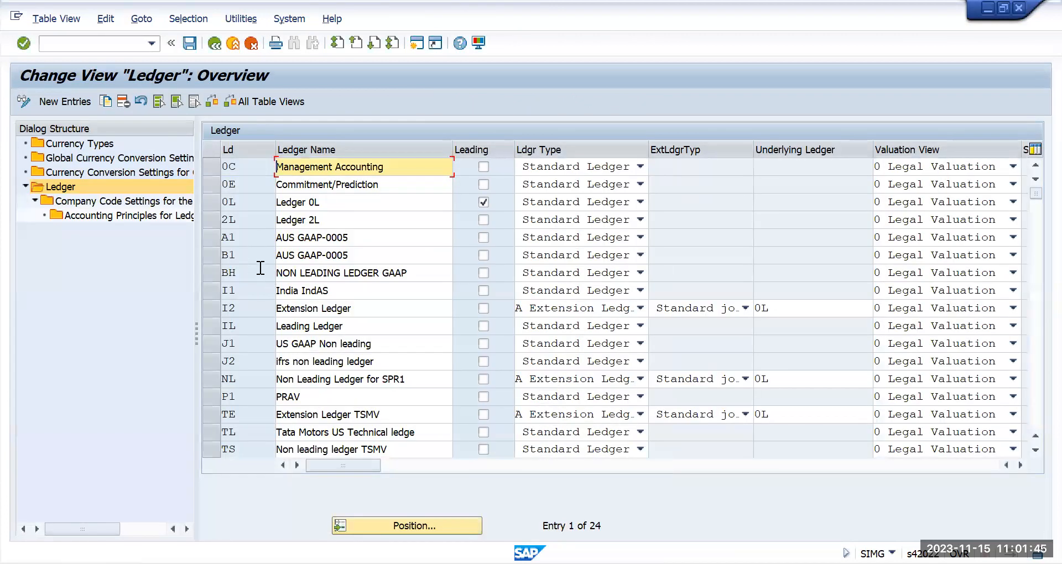
- Display the company code settings for ledger 2L and open the details of company code TMUS
left_click(231, 221)
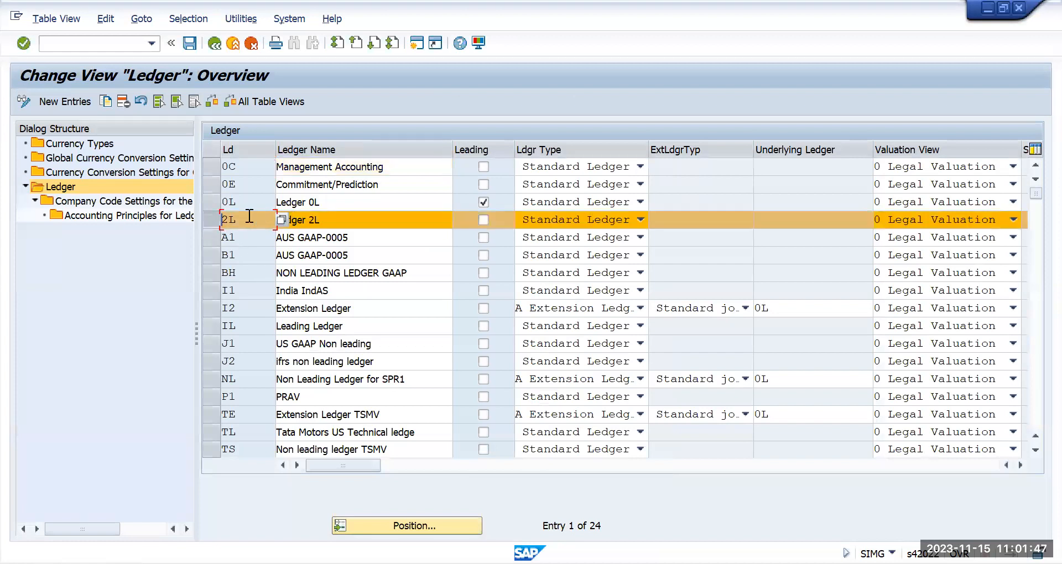
left_click(125, 201)
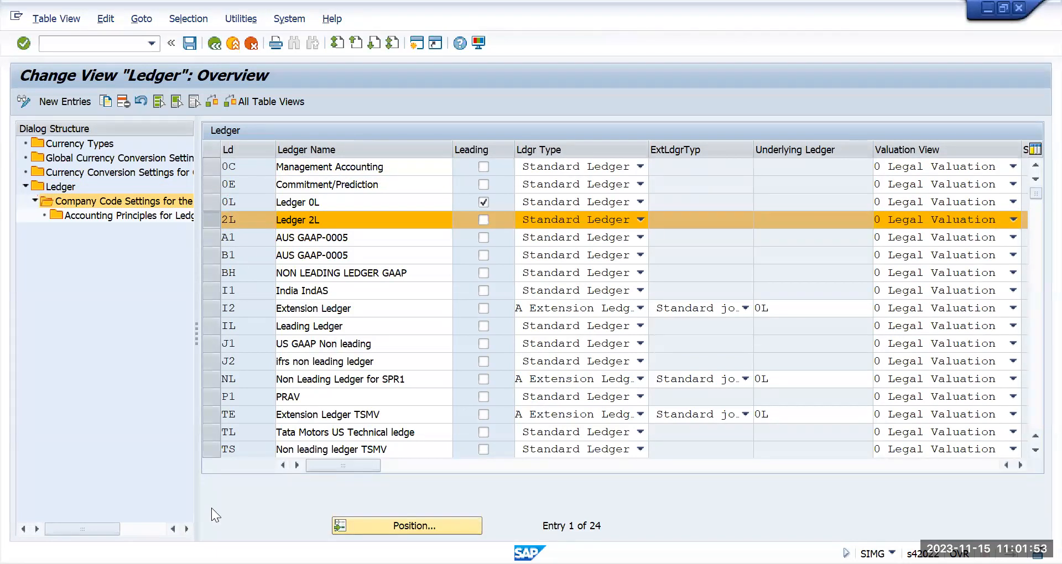
key("Return")
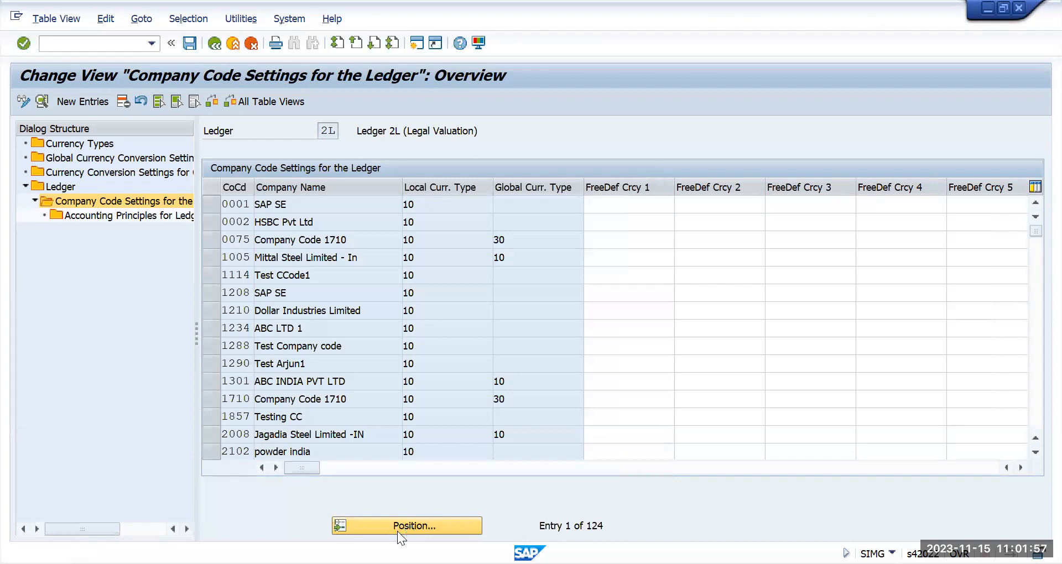
left_click(399, 528)
type("tmus")
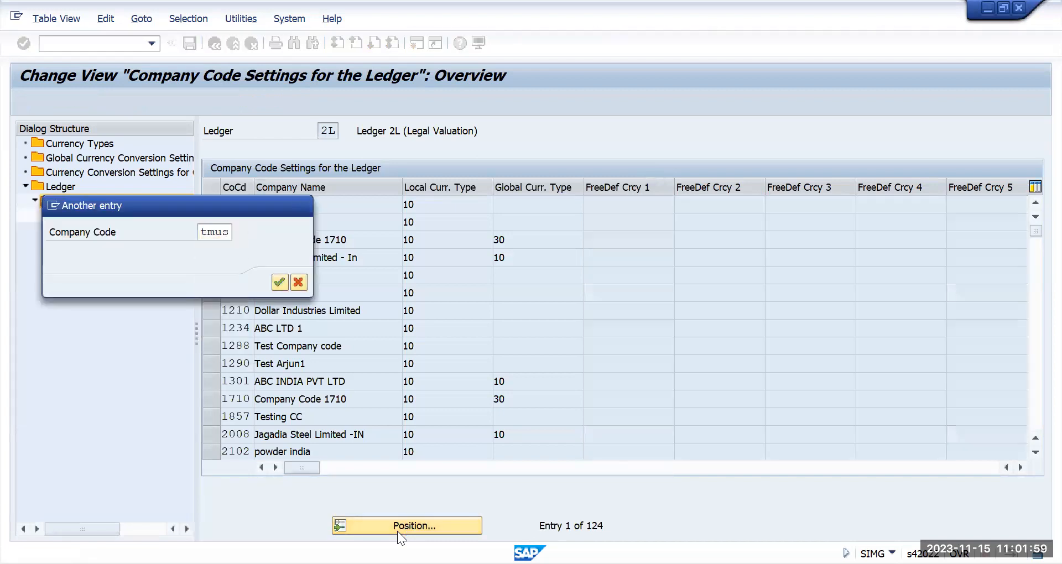
key("Return")
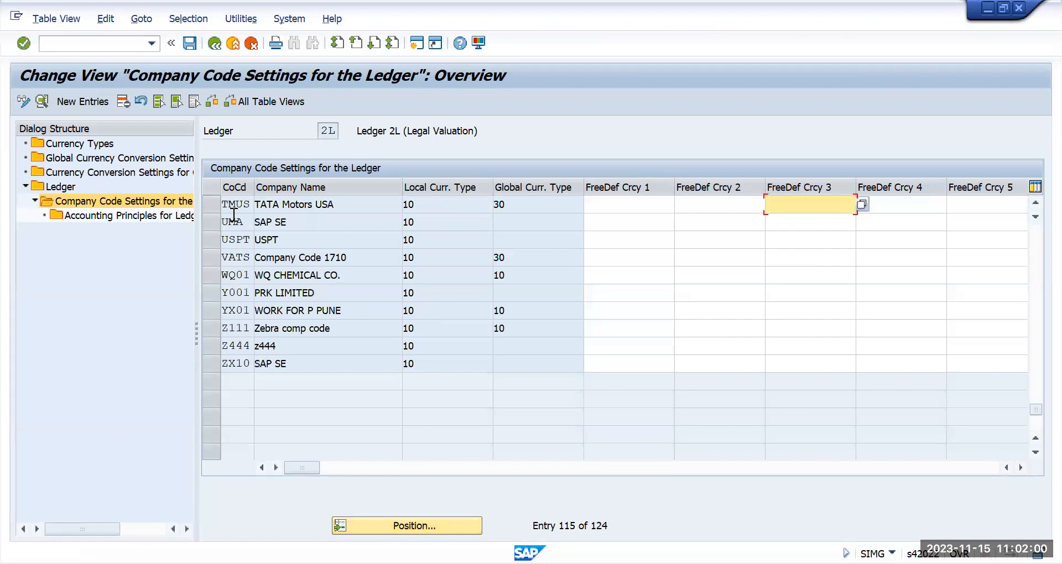
double_click(310, 204)
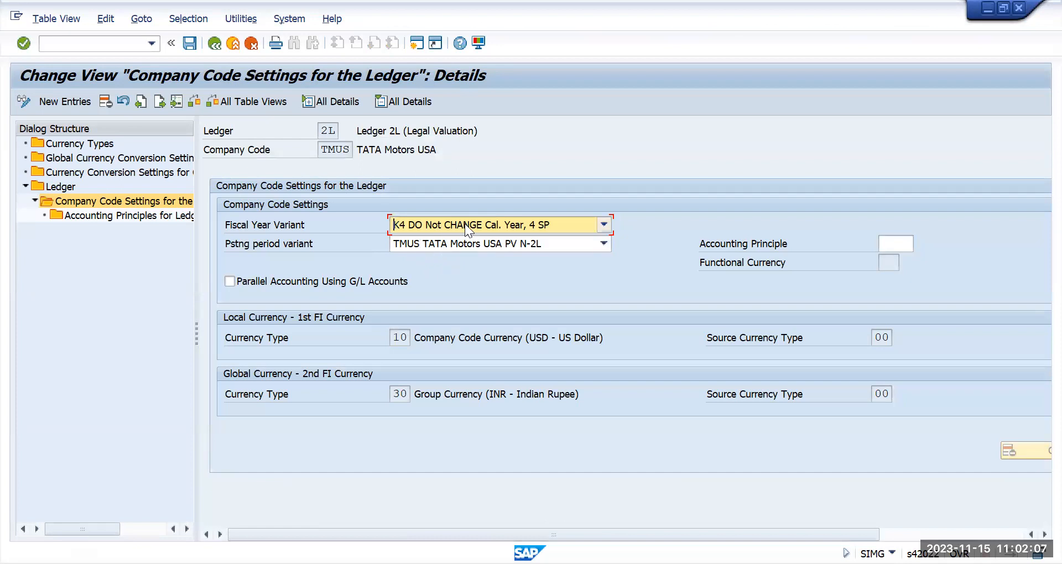
- Check the posting period variant choices for company code TMUS in ledger 2L, close the consistency check messages and return to the IMG
left_click(604, 244)
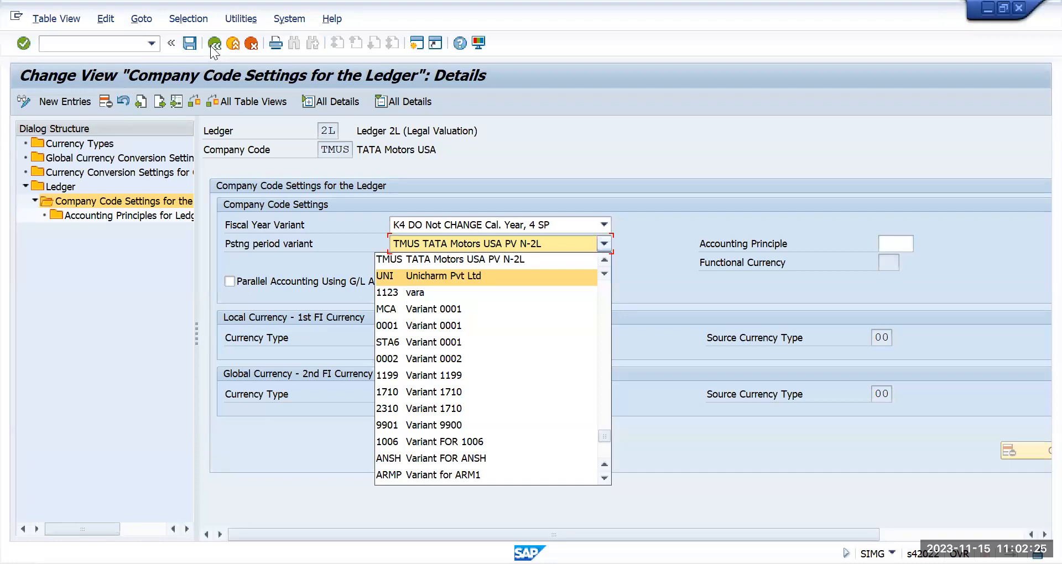
key("Escape")
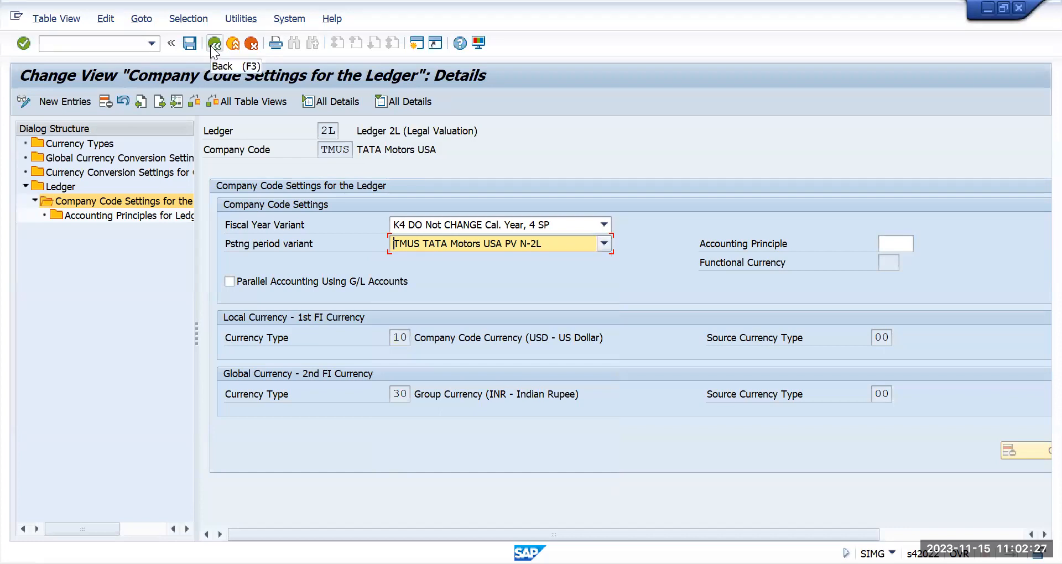
left_click(213, 46)
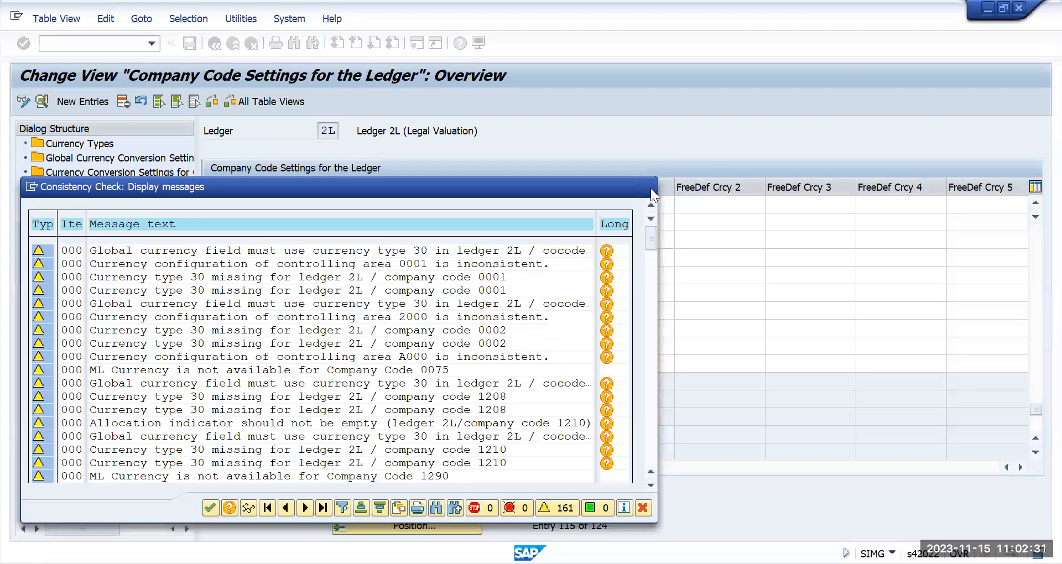
key("Return")
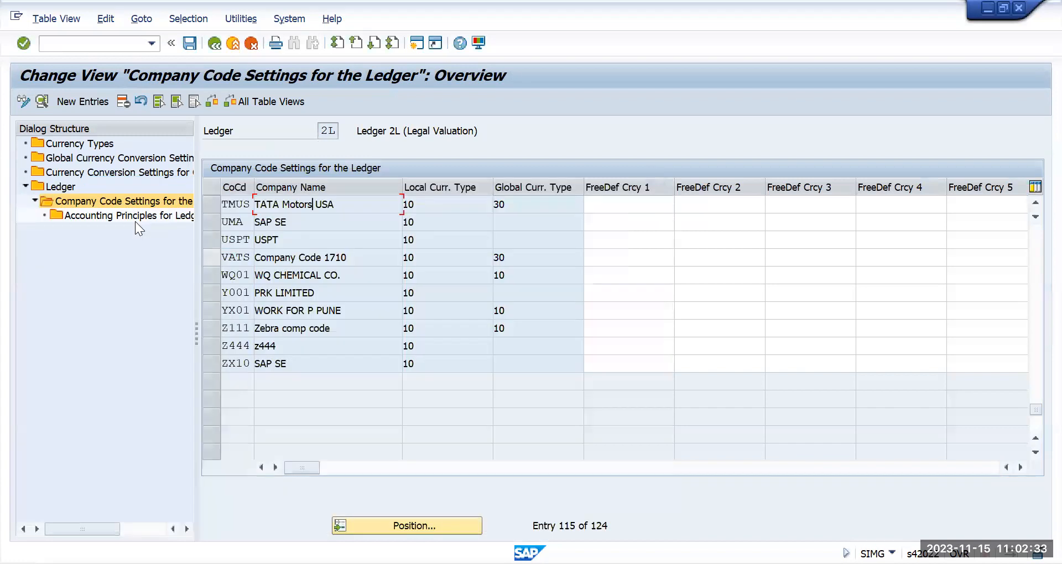
key("F3")
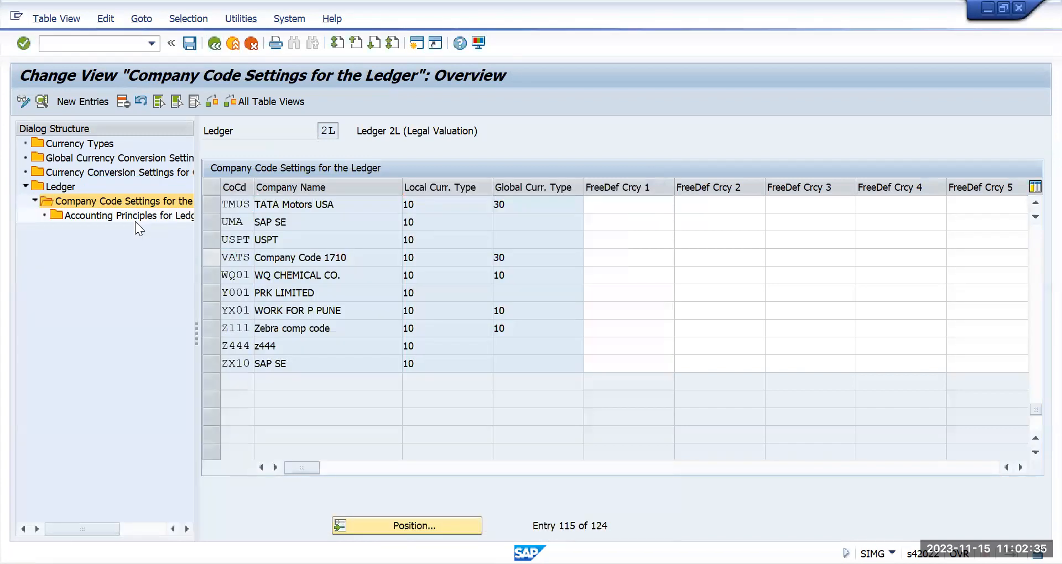
key("F3")
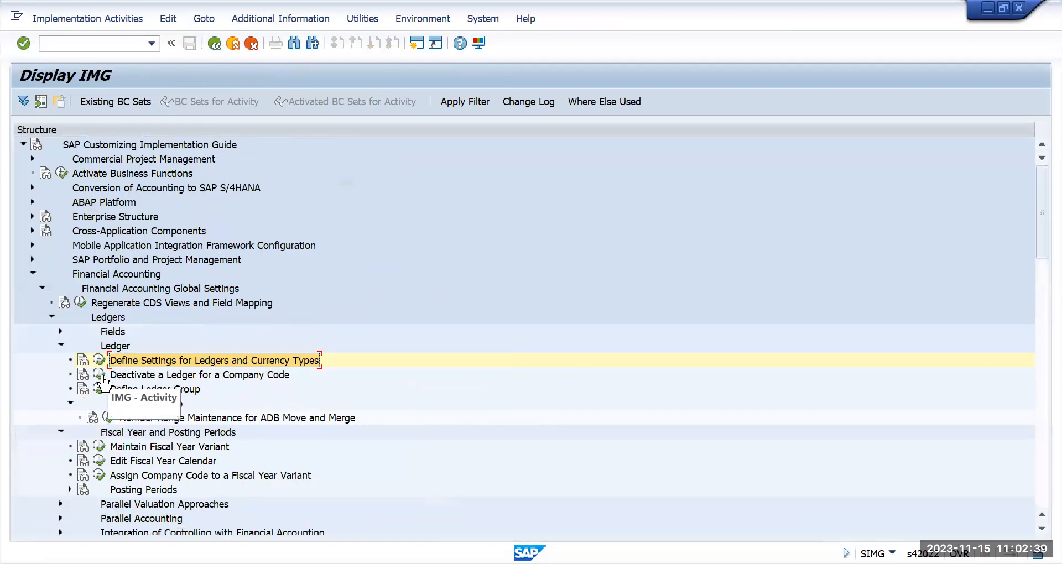
- Collapse Ledger, expand Posting Periods in the IMG and execute Define Variants for Open Posting Periods
left_click(60, 345)
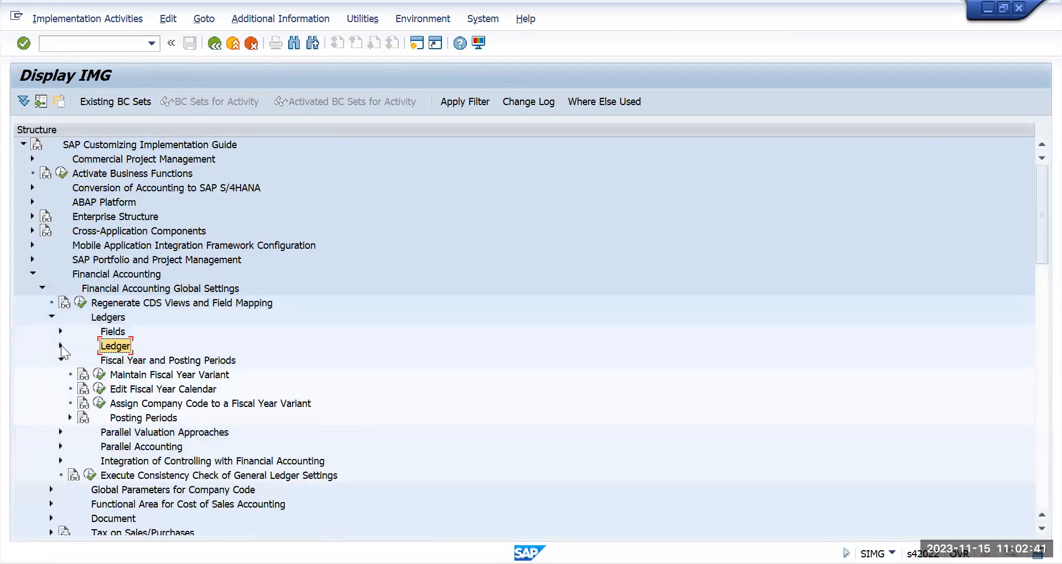
left_click(161, 405)
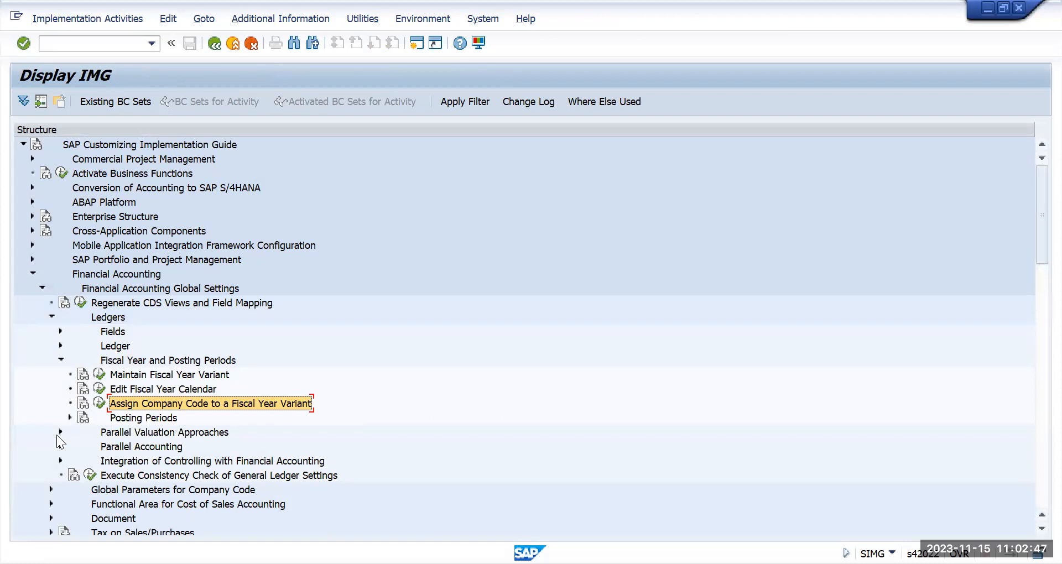
left_click(70, 418)
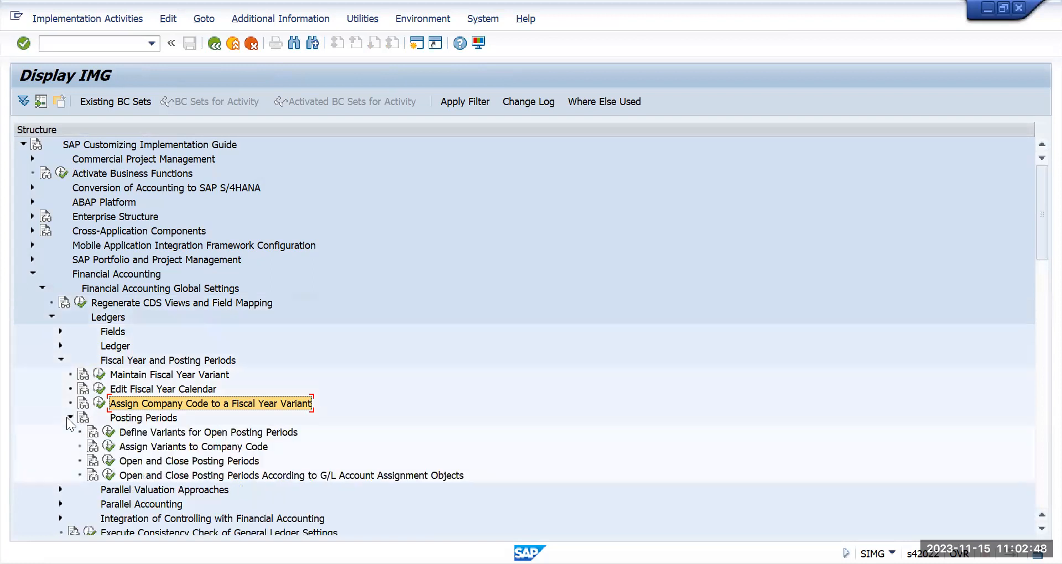
left_click(219, 447)
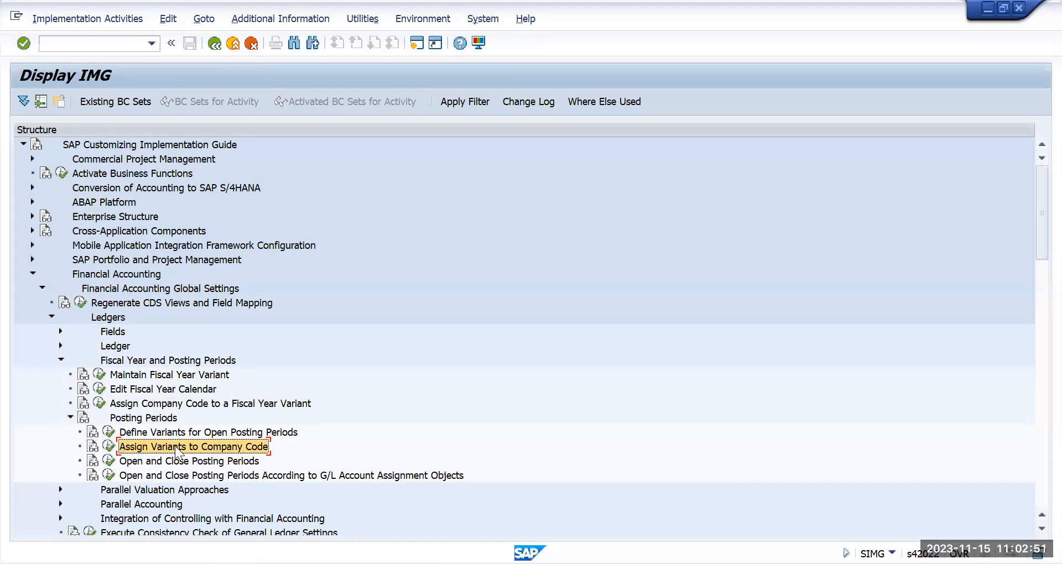
left_click(109, 433)
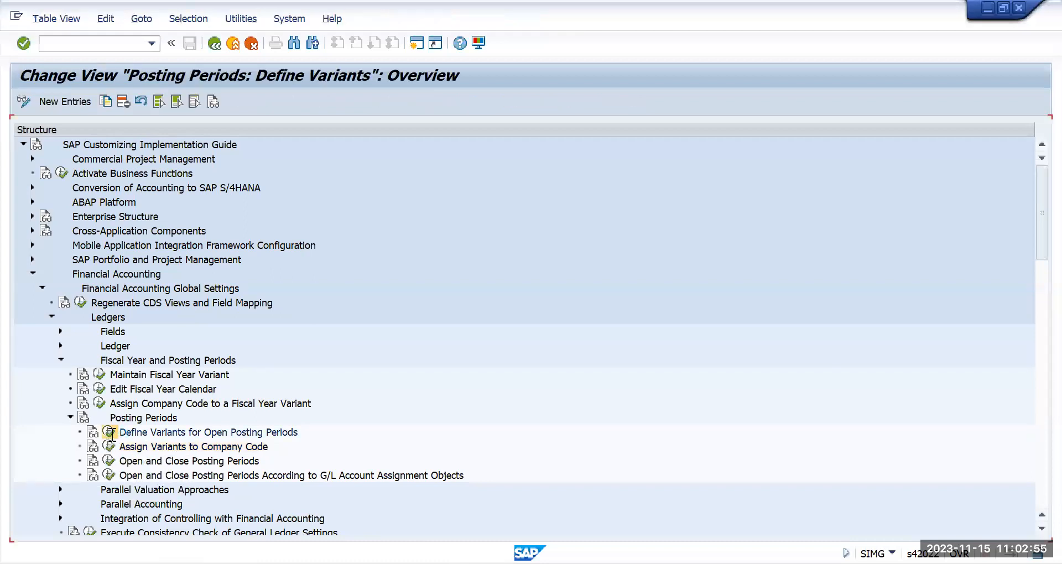
- Locate posting period variant TMUS, compare its name with that of variant TMPV, and return to the IMG
left_click(251, 508)
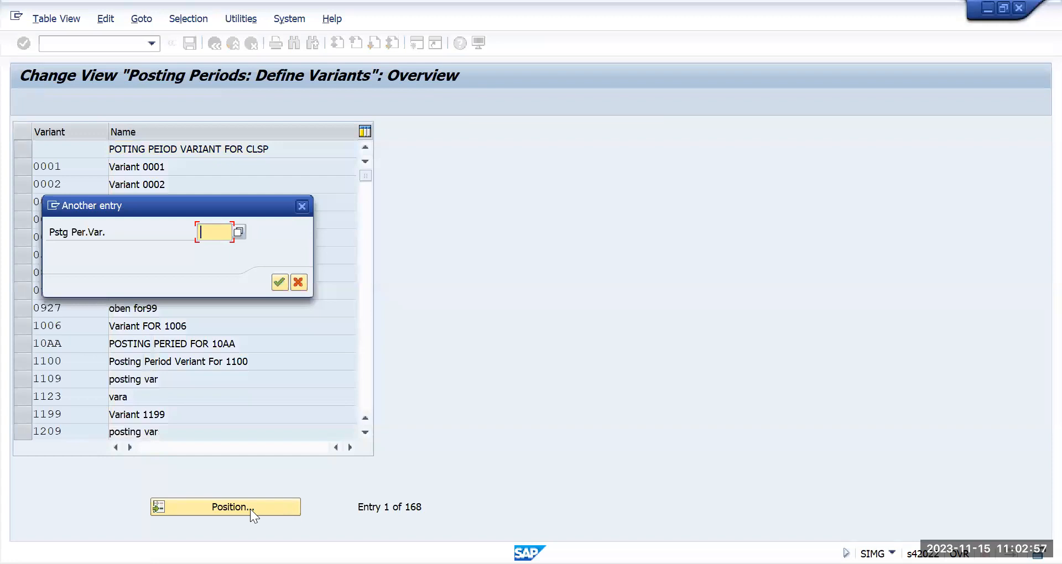
type("tmus")
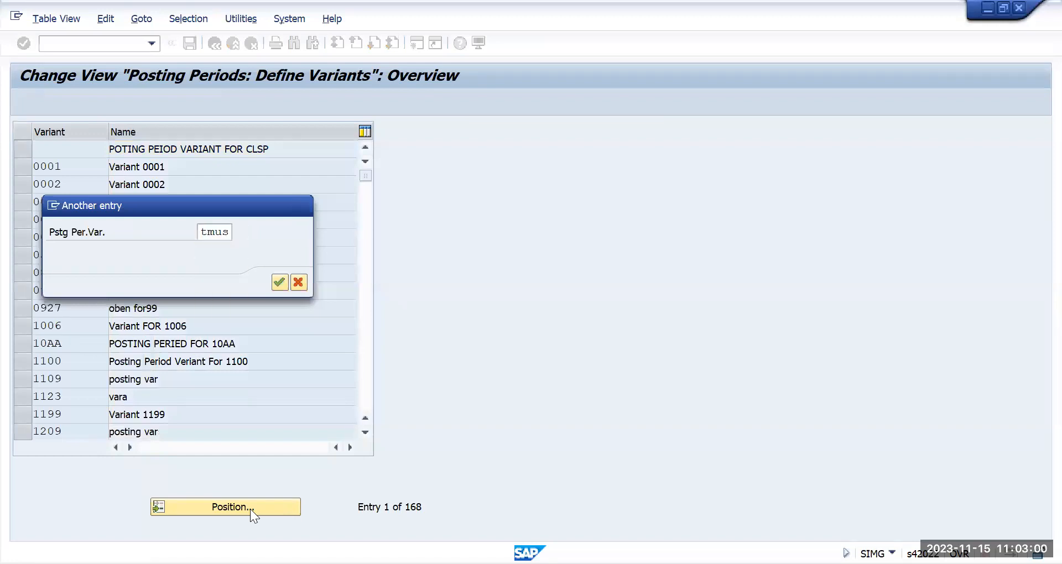
key("Return")
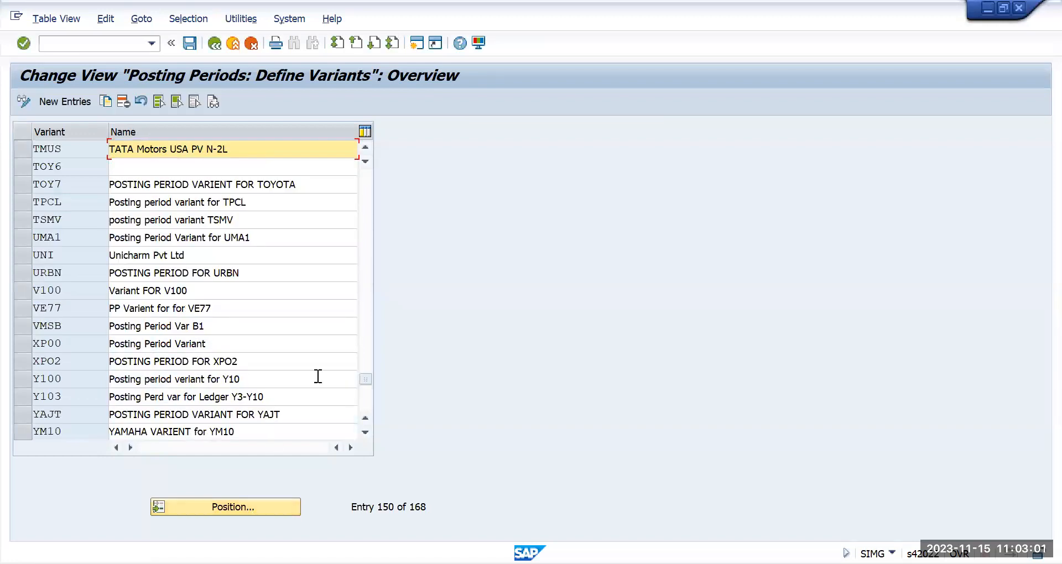
left_click(366, 149)
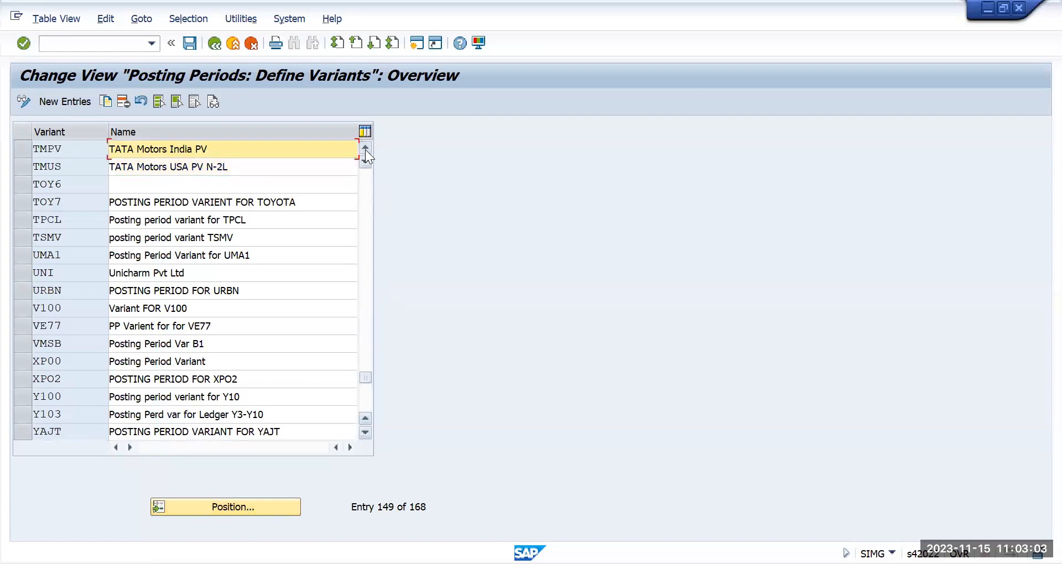
left_click_drag(225, 150, 90, 147)
left_click_drag(218, 151, 94, 150)
left_click_drag(250, 166, 43, 161)
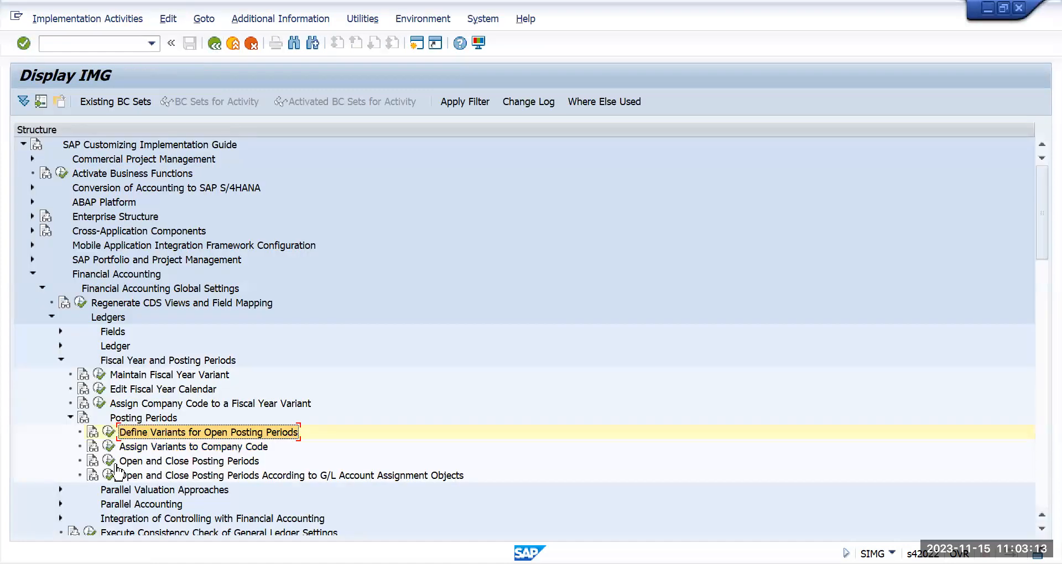
- Execute Assign Variants to Company Code and check the posting period variants of the TATA Motors company codes around TMUS
left_click(109, 447)
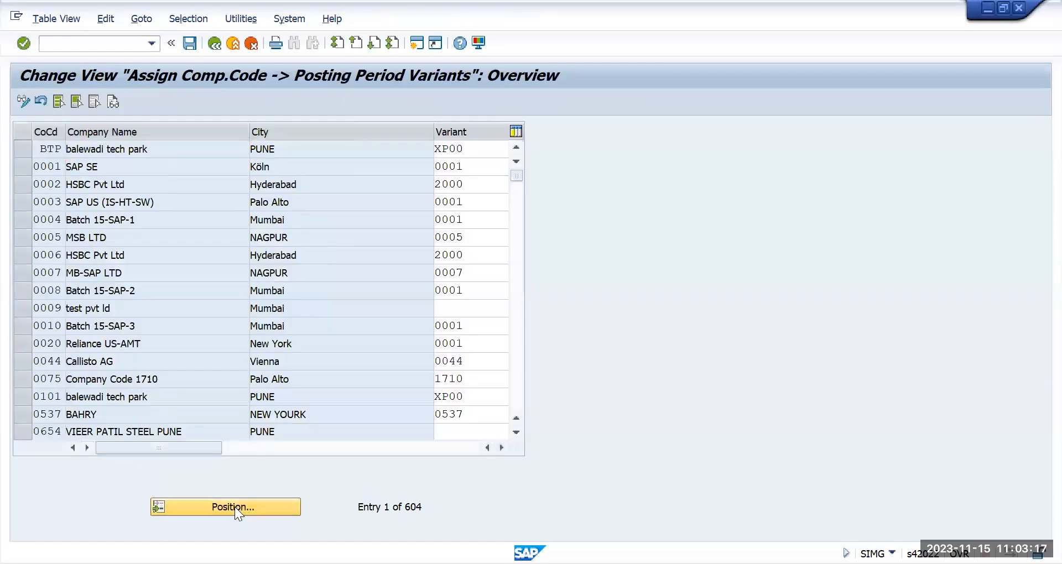
left_click(234, 507)
type("tmu")
type("s")
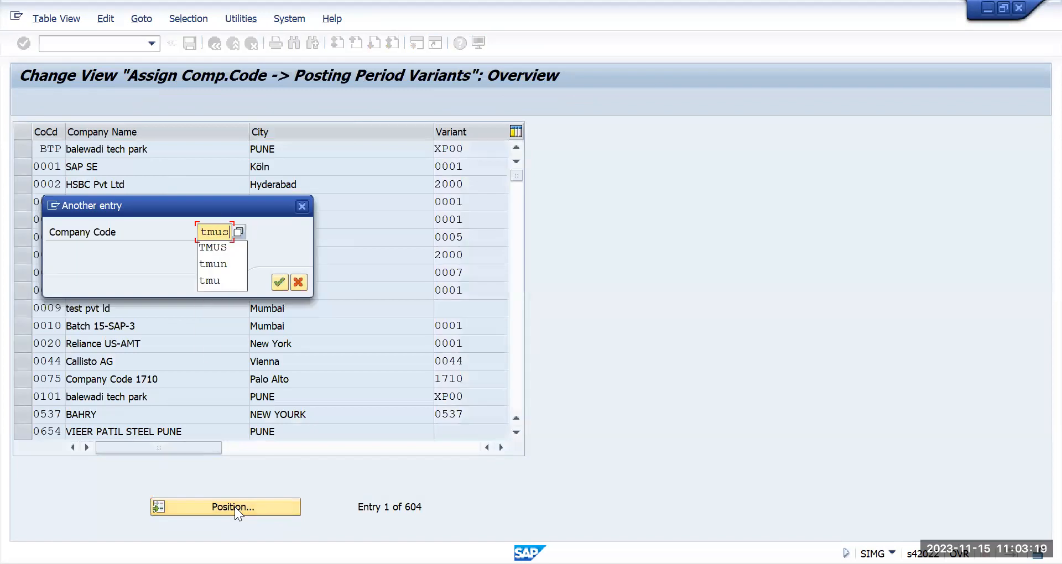
key("Return")
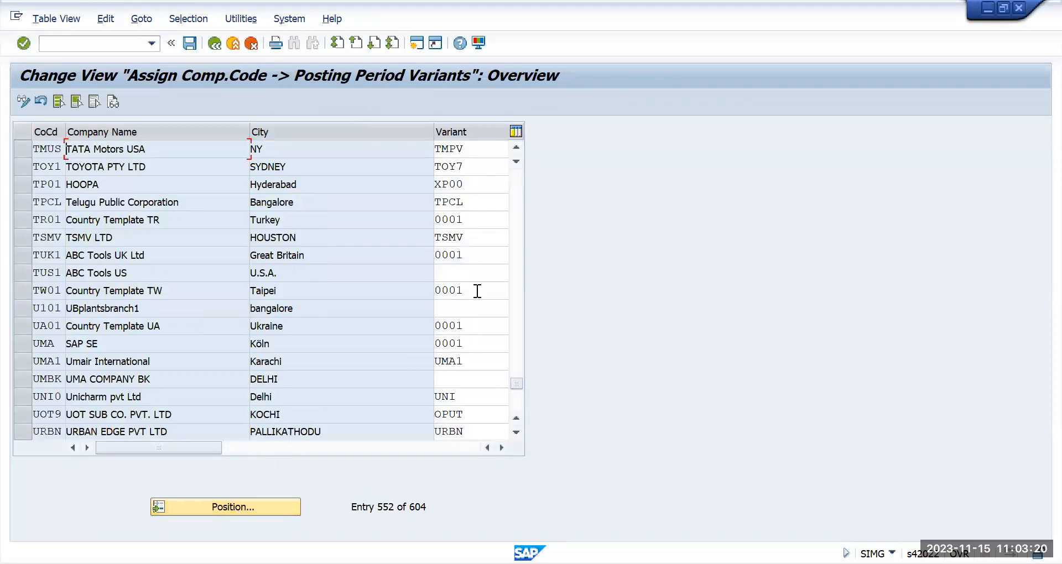
left_click(516, 147)
left_click(515, 146)
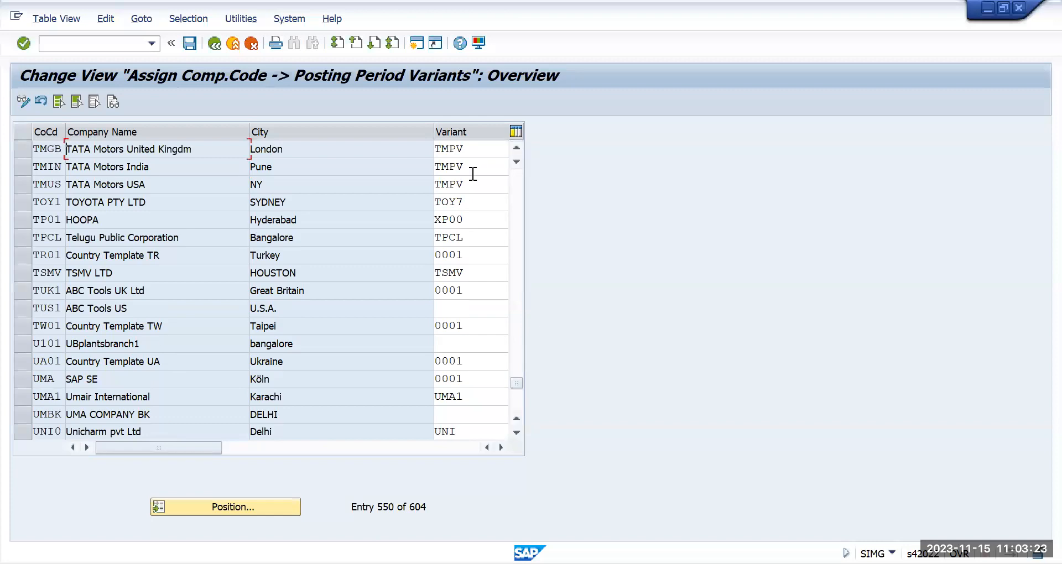
left_click_drag(475, 147, 424, 191)
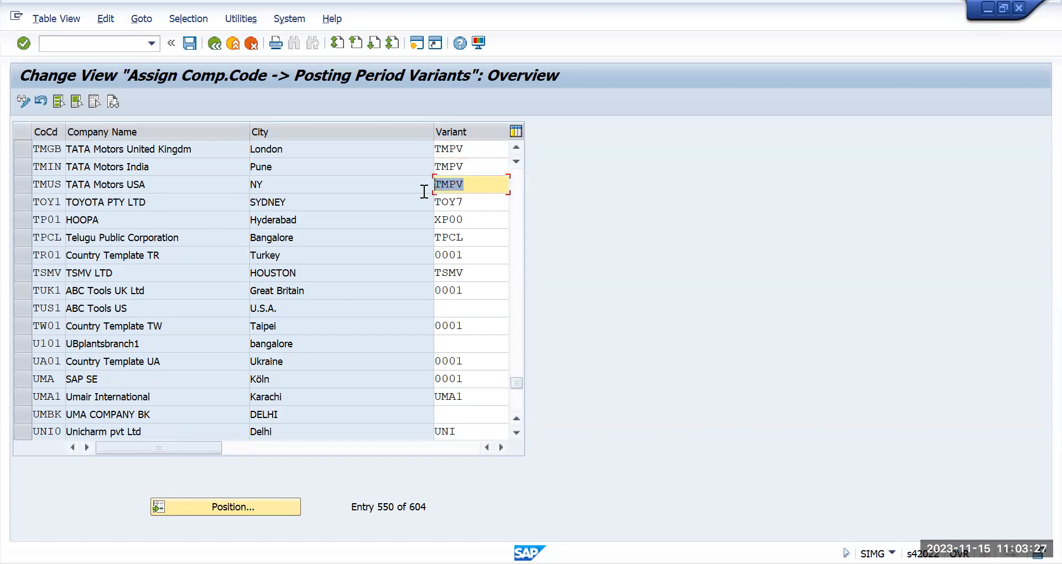
left_click(211, 49)
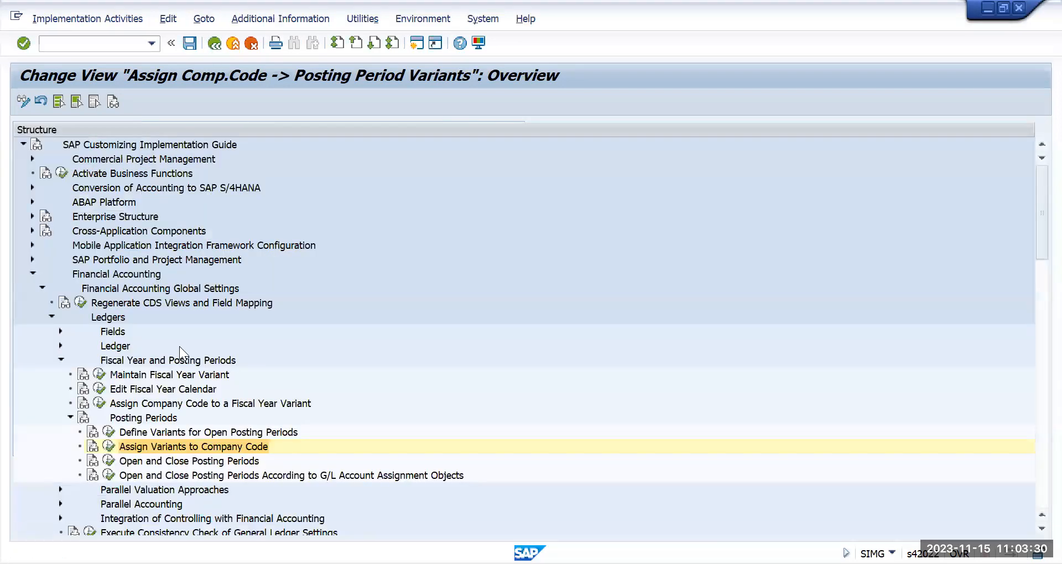
- Execute Open and Close Posting Periods and position the list at posting period variant TMUS
left_click(111, 461)
left_click(280, 283)
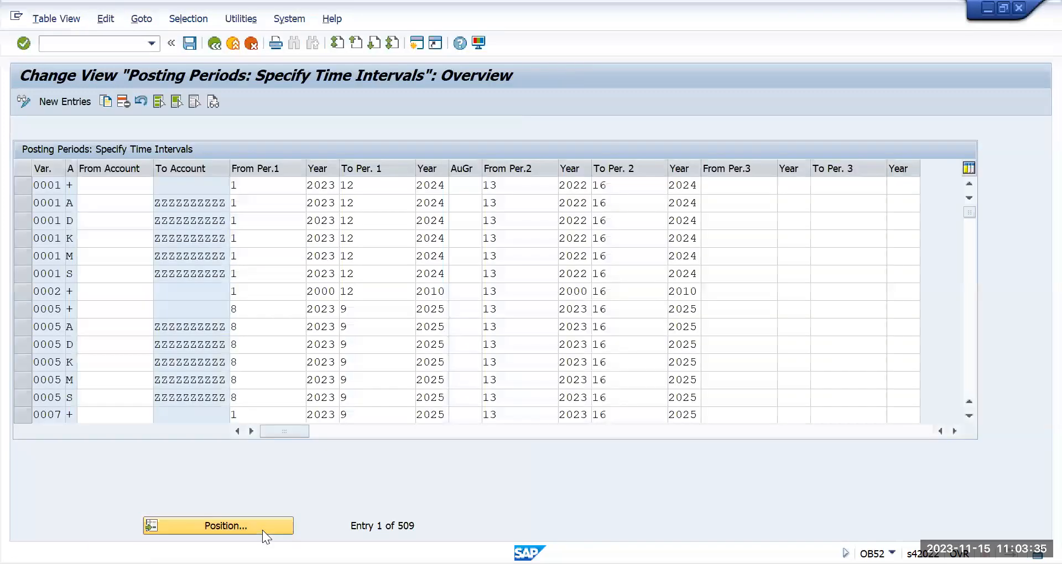
left_click(263, 530)
type("tmu")
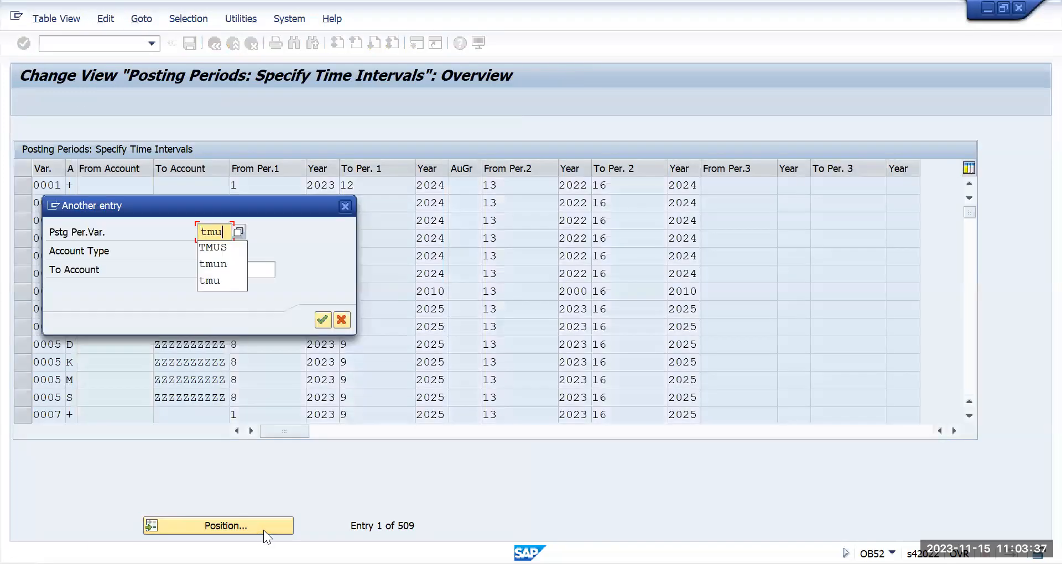
type("s")
key("Return")
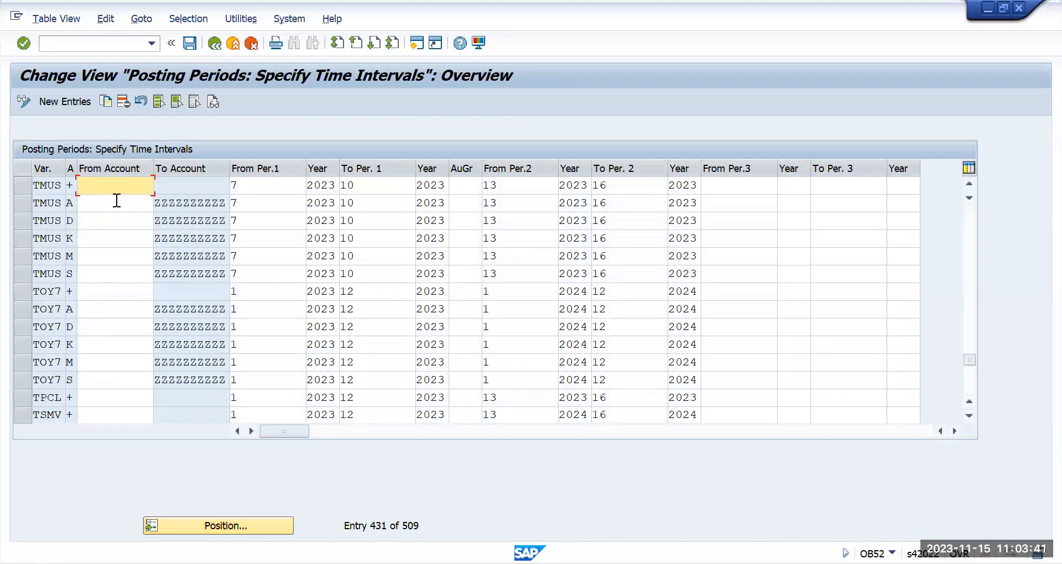
- Set To Per. 1 to 11 for variant TMUS in the rows +, A, D, K, M and S, and save the posting periods
left_click(365, 186)
key("BackSpace")
type("1")
key("Down")
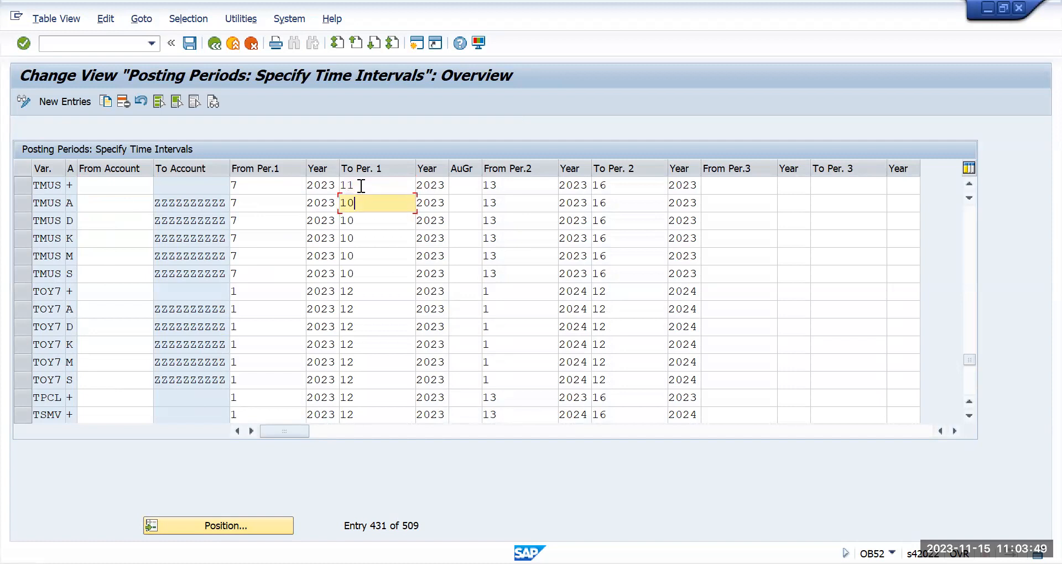
key("BackSpace")
type("1")
key("Down")
key("BackSpace")
type("1")
key("Down")
key("BackSpace")
type("1")
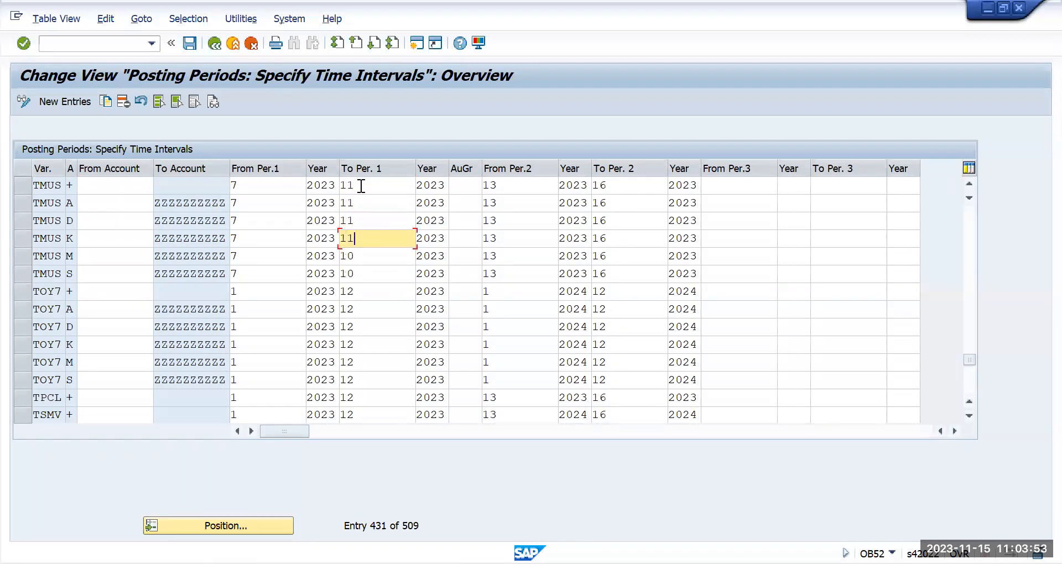
key("Down")
key("BackSpace")
type("1")
key("Down")
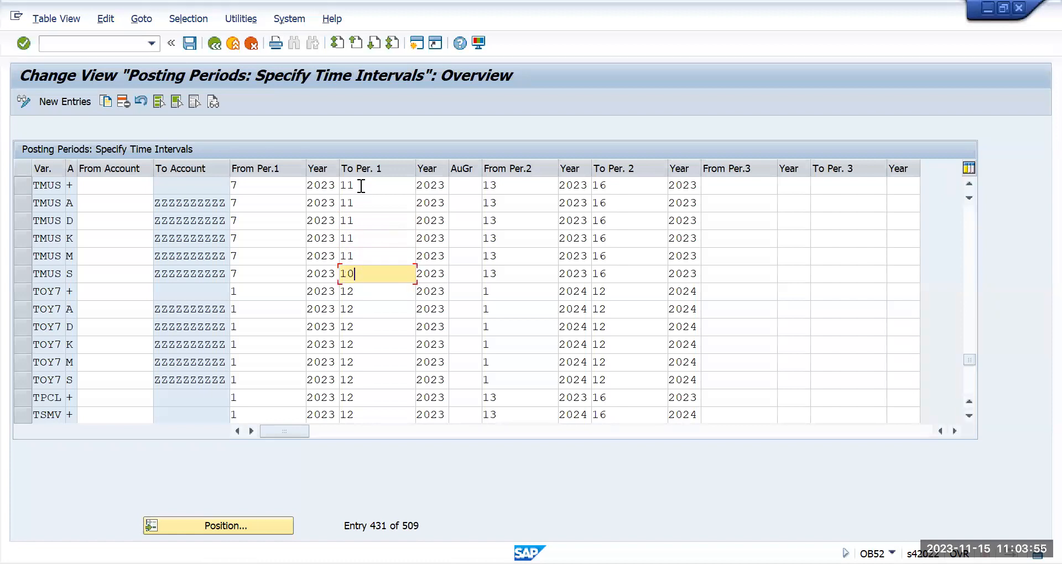
key("BackSpace")
type("1")
left_click(190, 43)
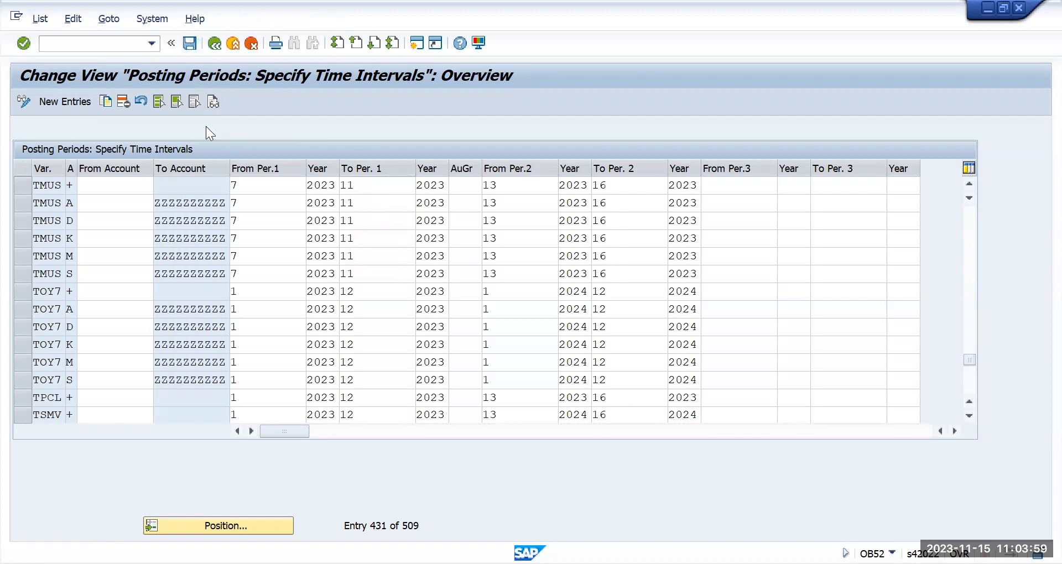
left_click(347, 282)
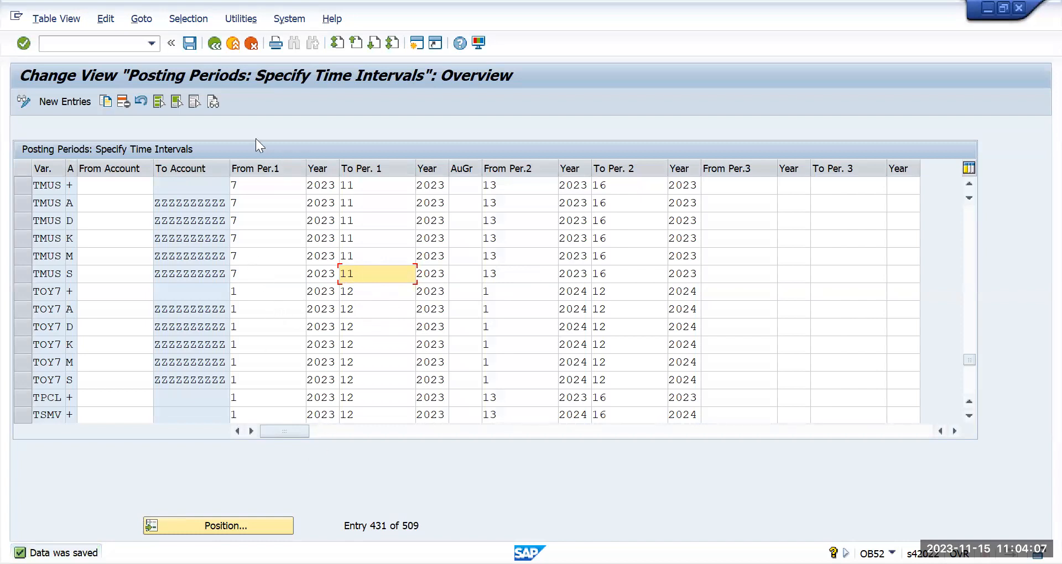
- Leave the posting period maintenance with /n and start transaction MIGO
left_click(189, 44)
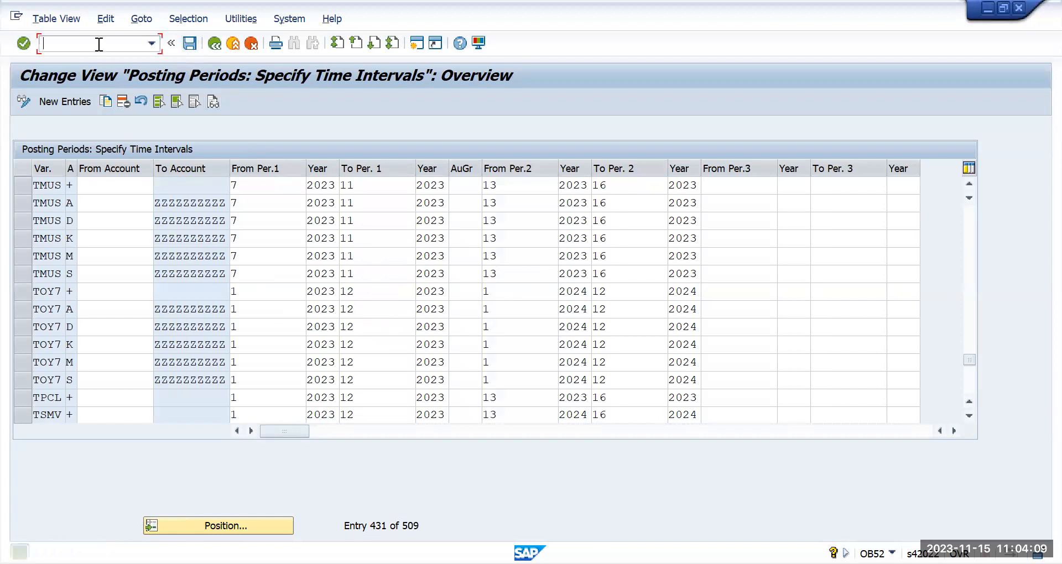
type("/n")
key("Return")
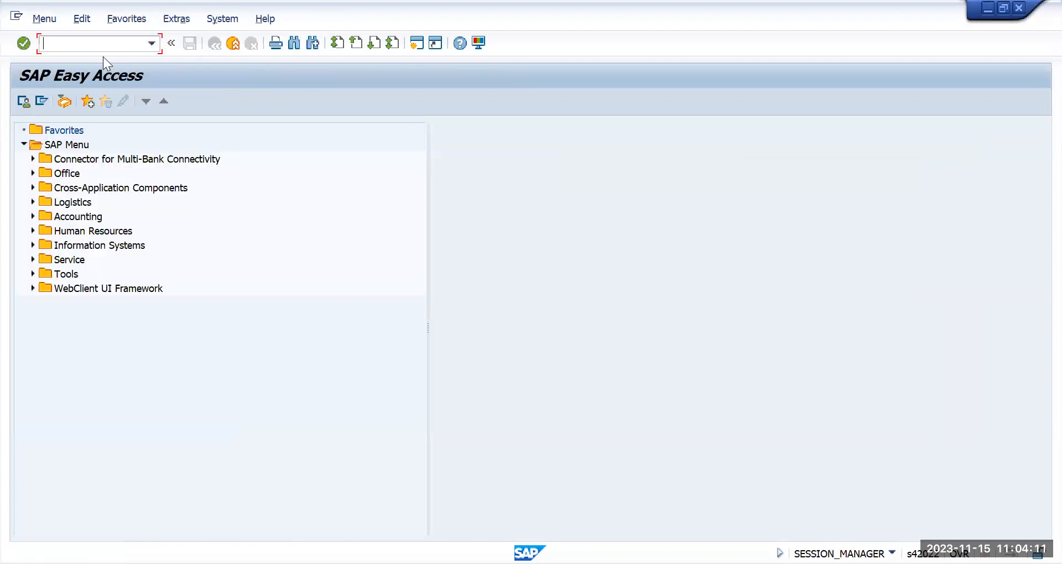
type("migo")
key("Return")
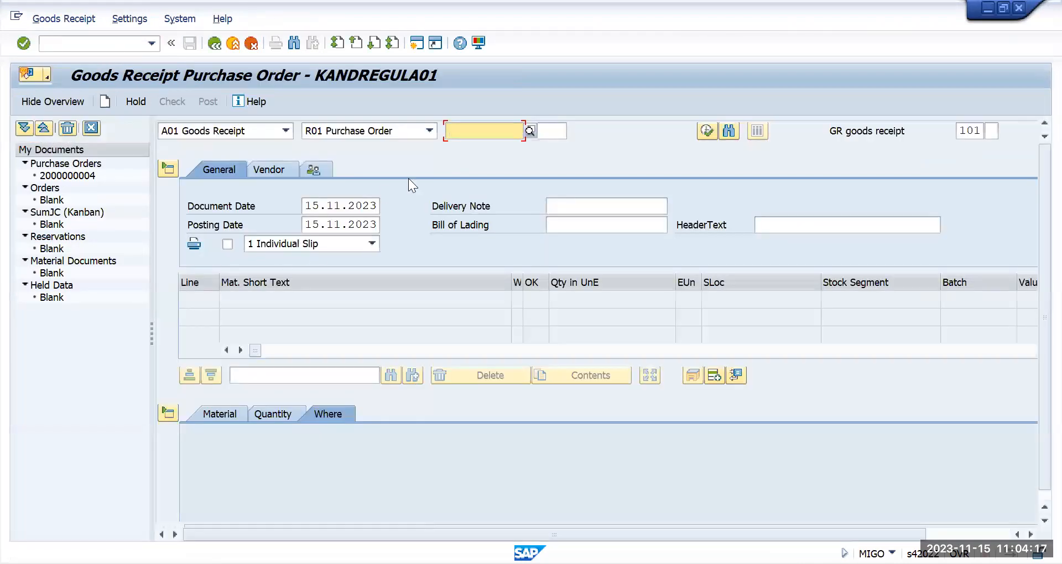
- Load the purchase order with the appollo tyres item into the goods receipt and bring its item details into view
key("BackSpace")
left_click(508, 144)
key("Return")
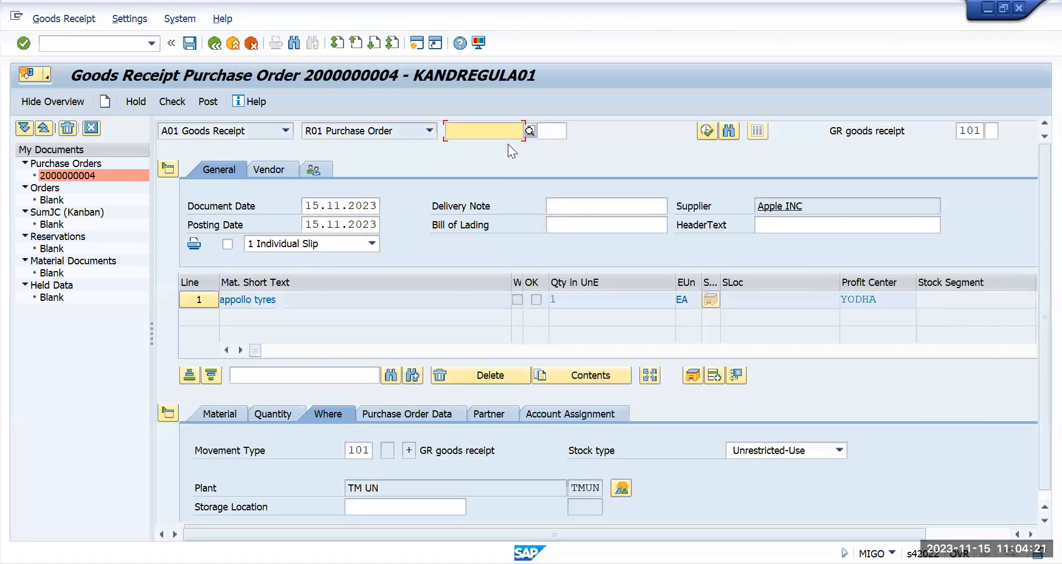
left_click(1036, 521)
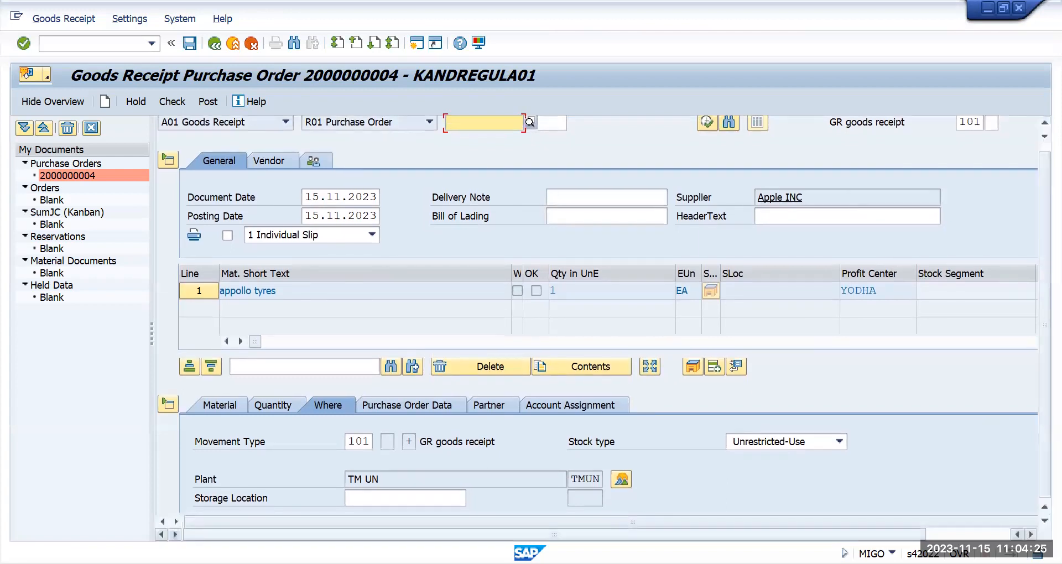
- Mark the appollo tyres item as OK, run a check on the goods receipt and close the message log
left_click(1032, 534)
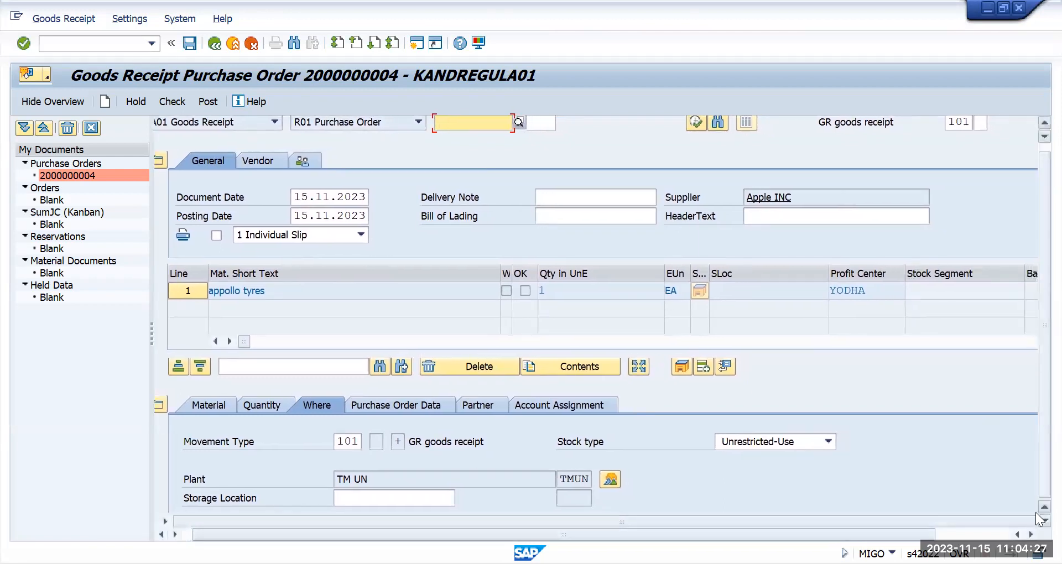
scroll(971, 455, "down", 5)
scroll(968, 462, "down", 1)
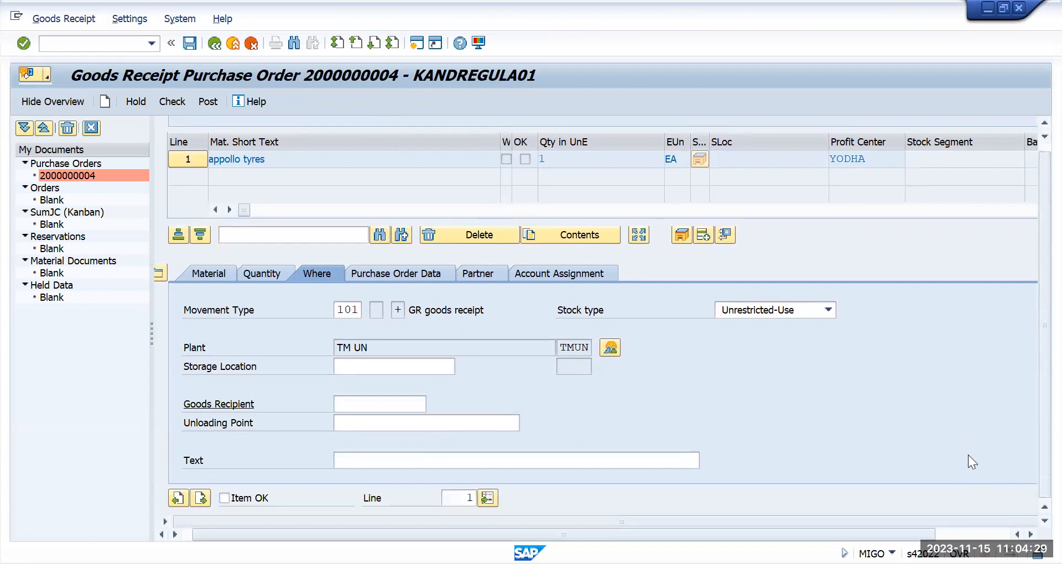
left_click(224, 498)
left_click(174, 101)
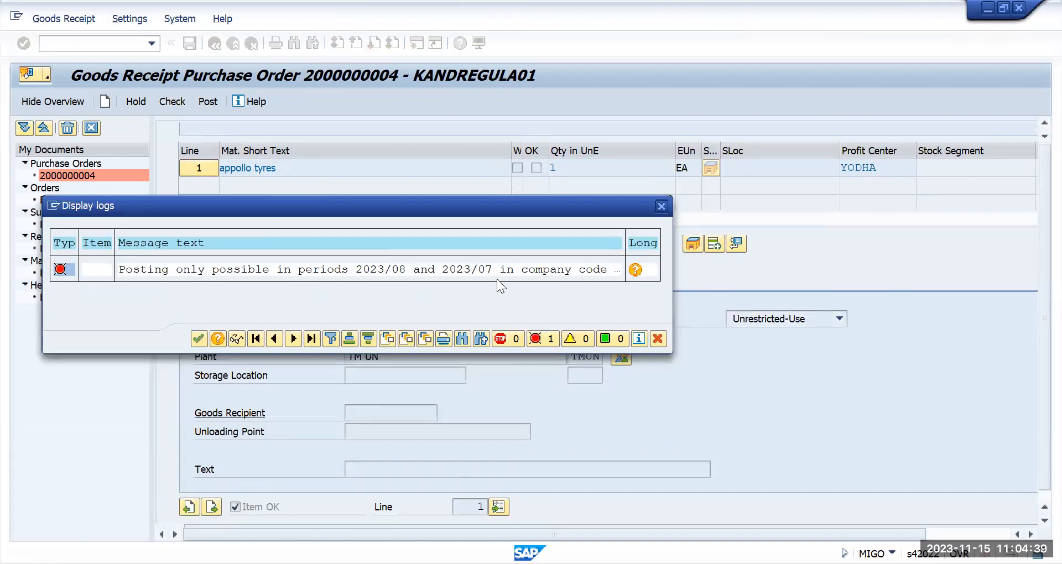
left_click(662, 207)
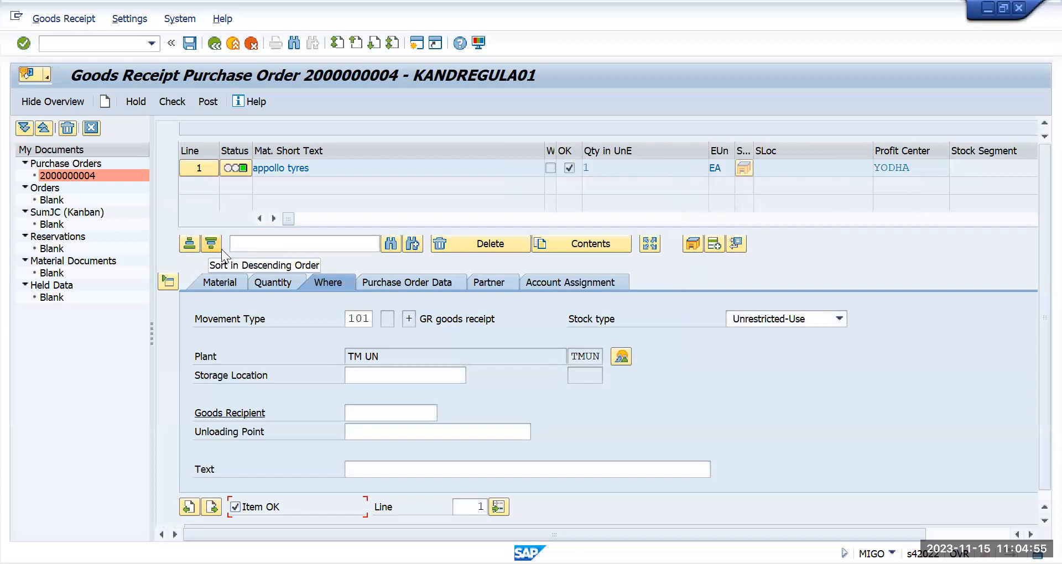
- Leave the goods receipt with /n, start transaction SPRO and display the SAP Reference IMG
key("alt+Tab")
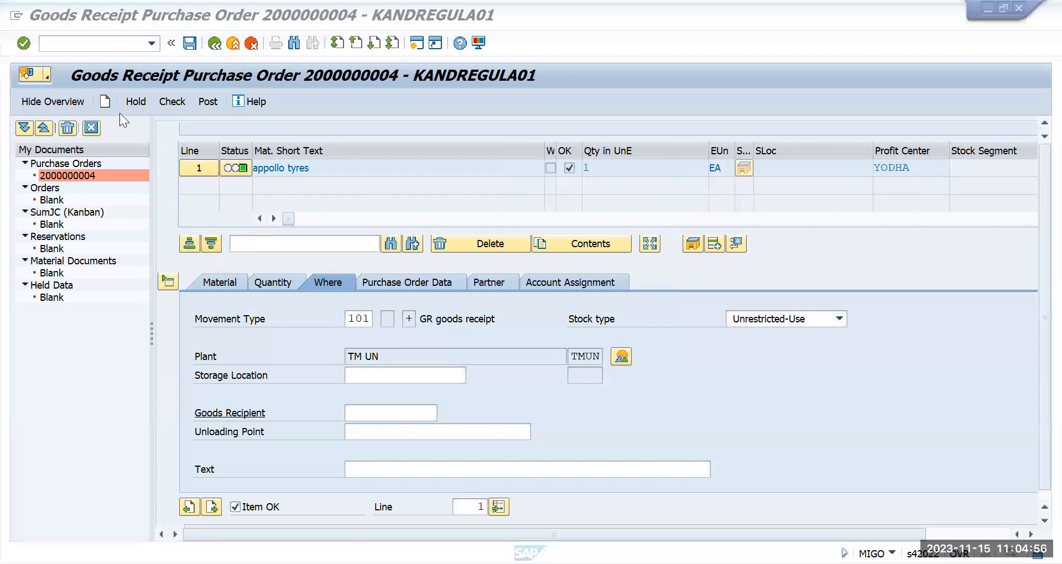
left_click(97, 46)
type("/n")
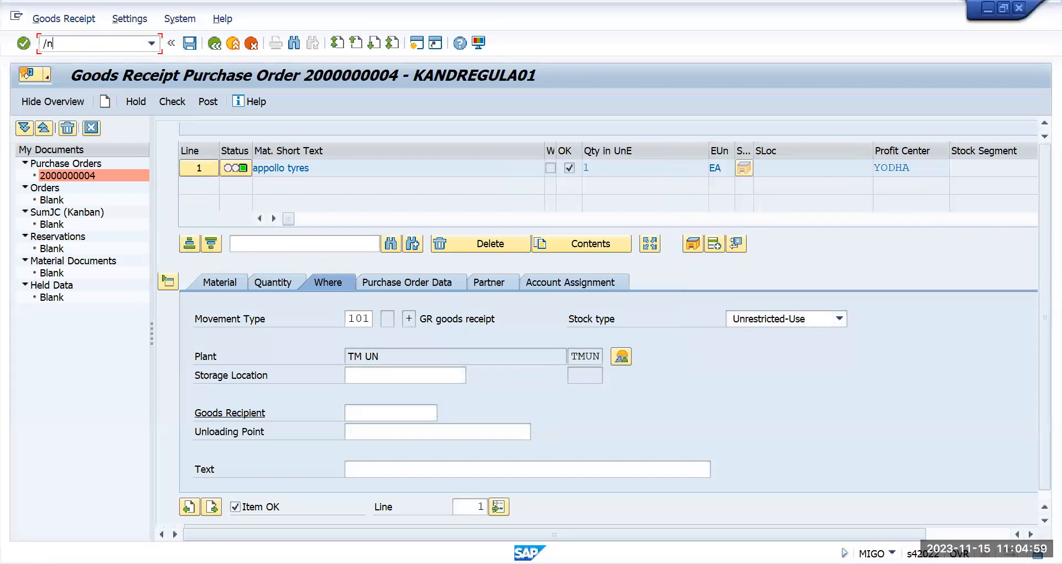
type("spro")
key("Return")
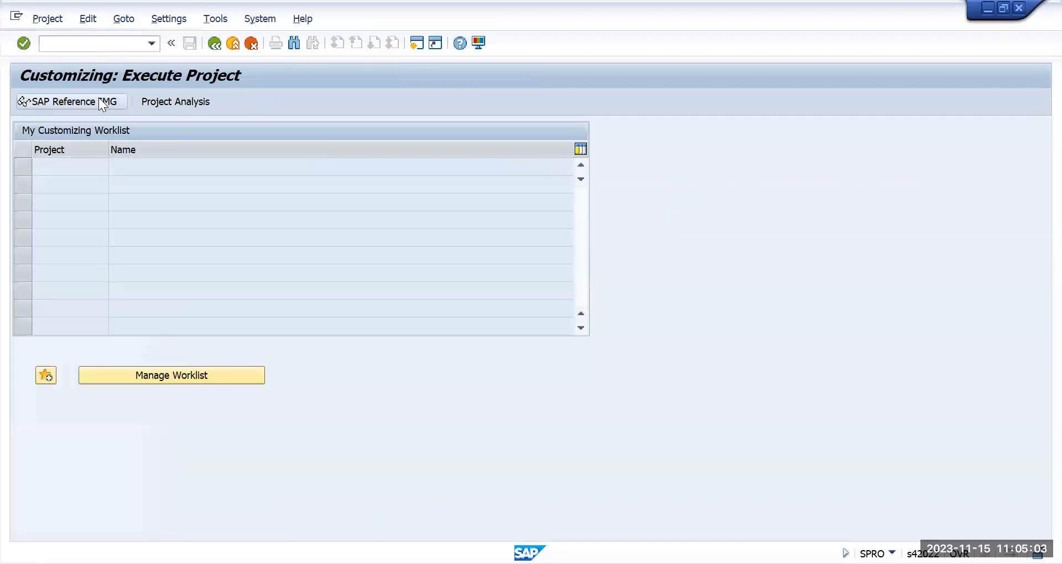
key("F5")
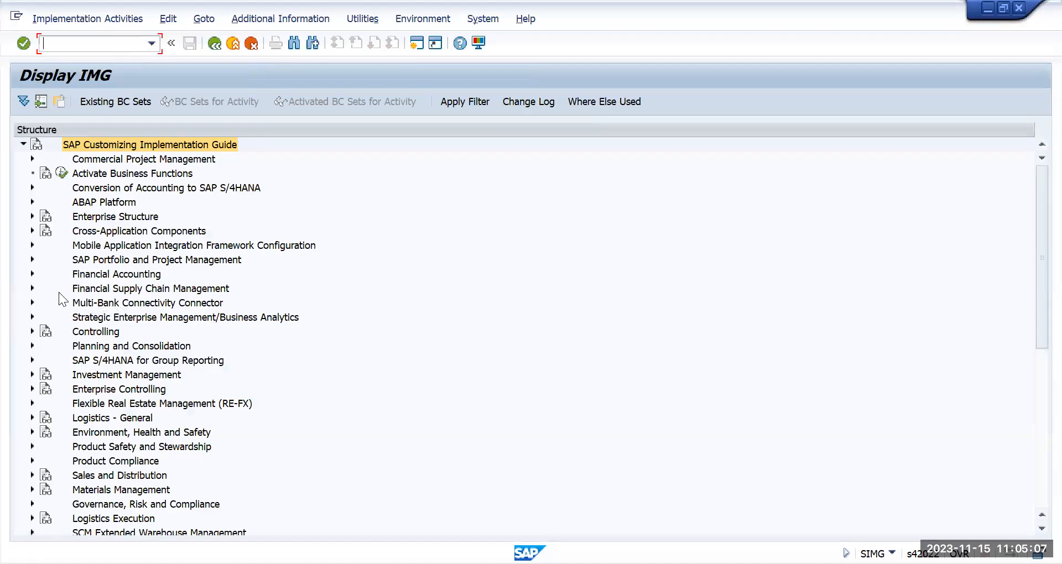
- Execute Open and Close Posting Periods from Financial Accounting Global Settings > Ledgers > Fiscal Year and Posting Periods > Posting Periods
left_click(32, 273)
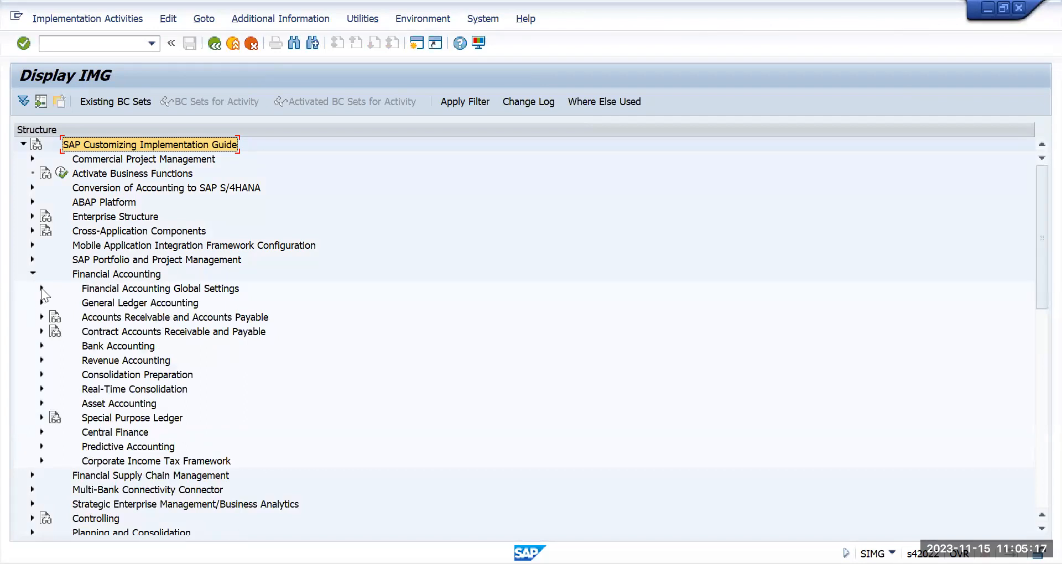
left_click(41, 288)
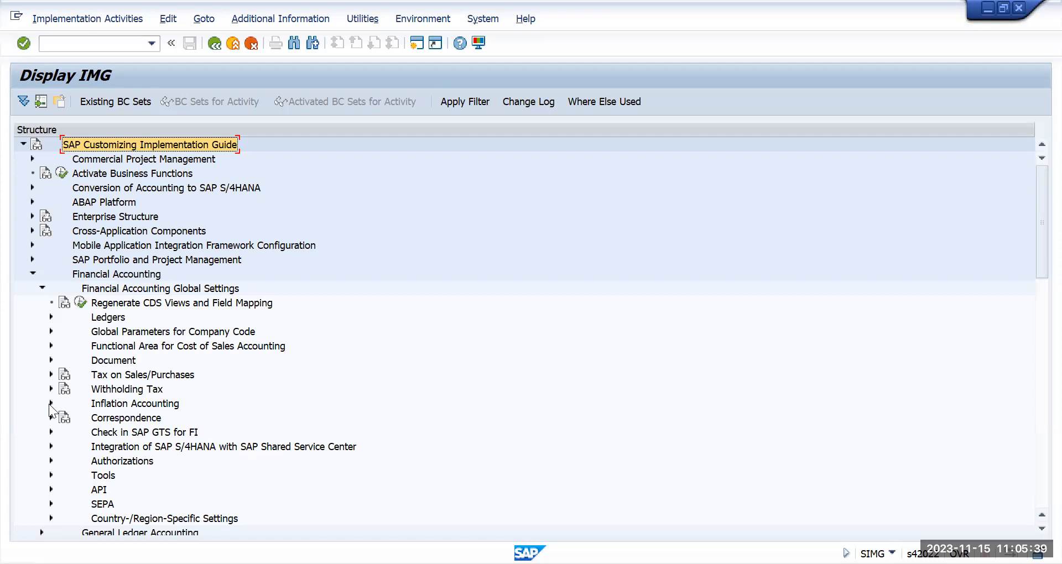
left_click(48, 315)
left_click(214, 379)
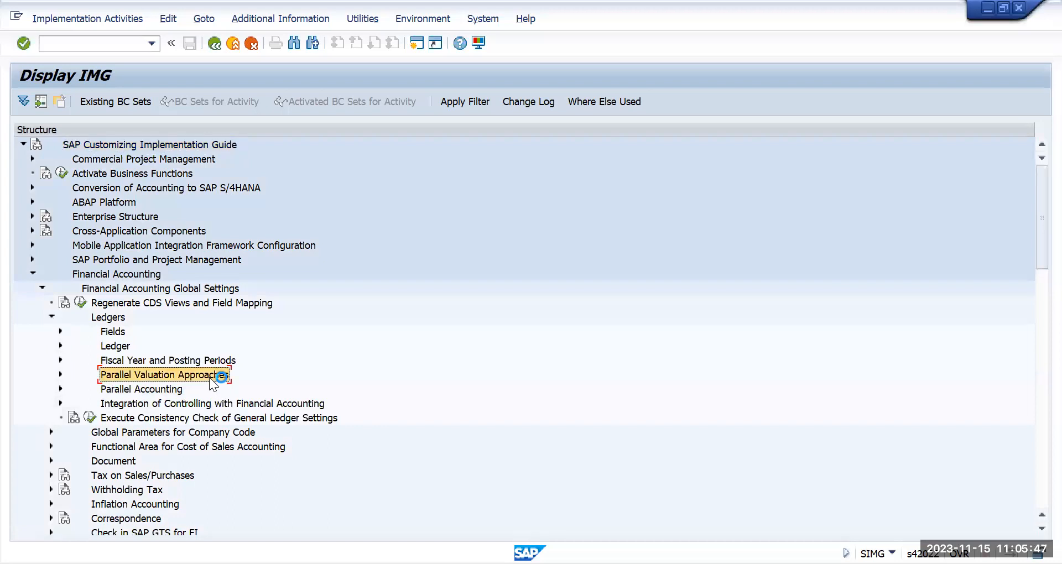
left_click(155, 360)
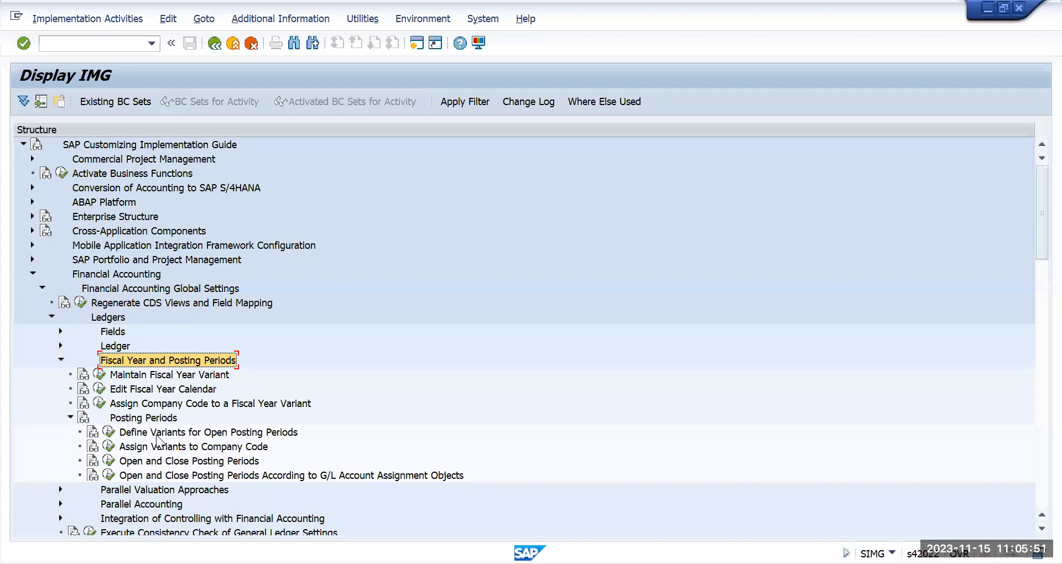
left_click(157, 434)
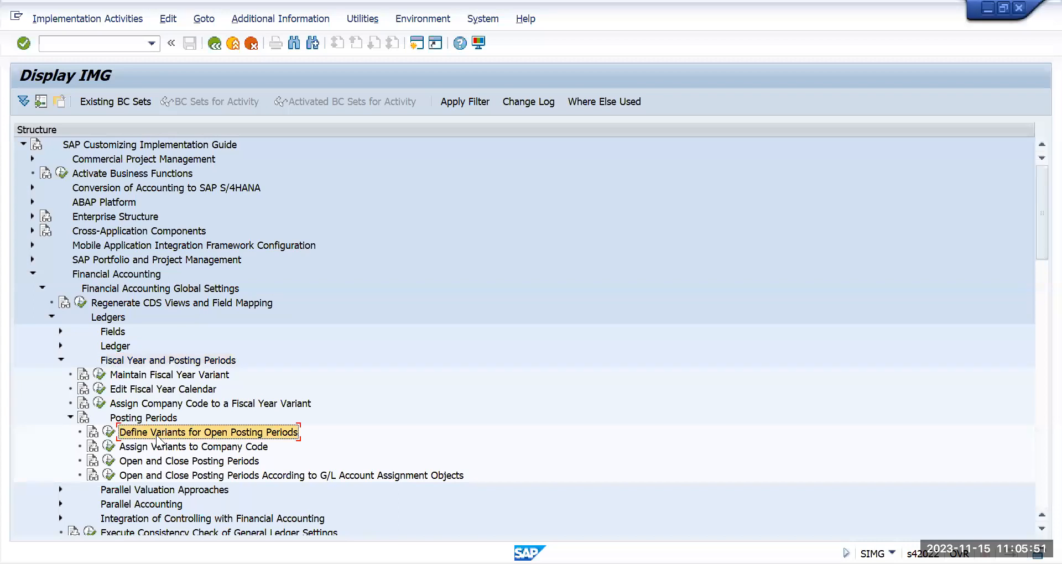
left_click(110, 460)
left_click(321, 285)
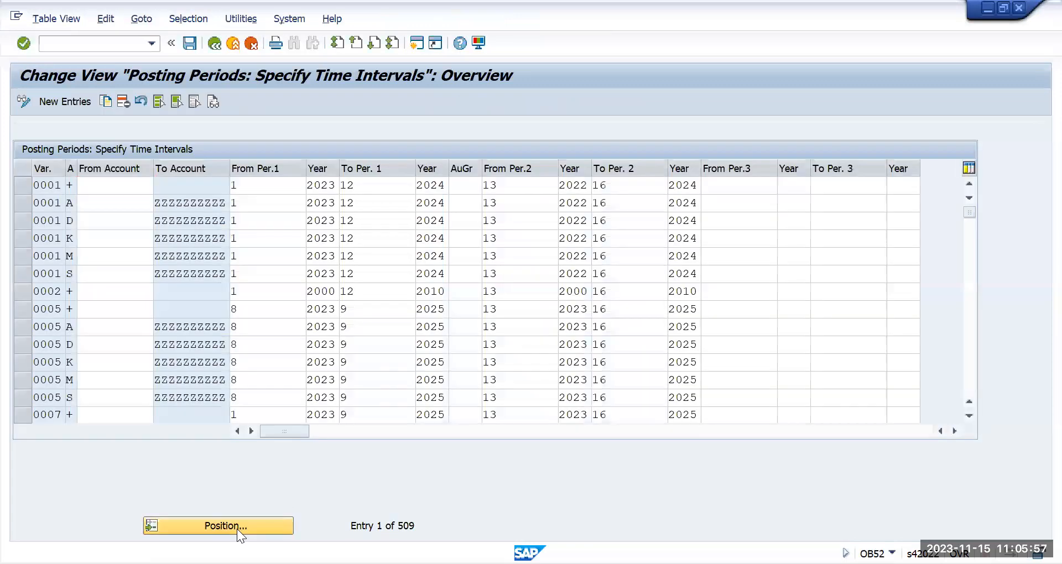
left_click(237, 527)
type("tmv")
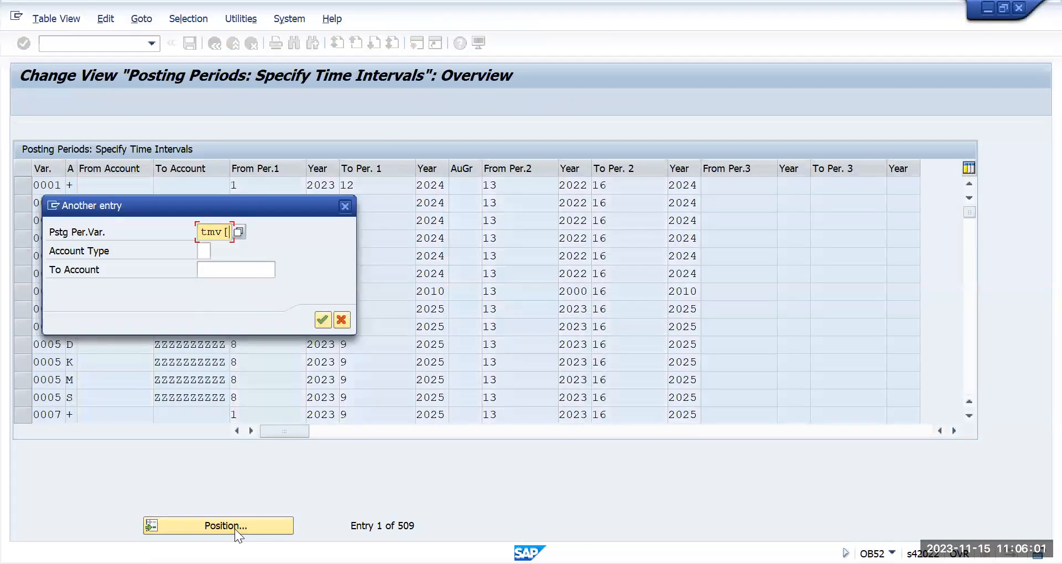
key("Return")
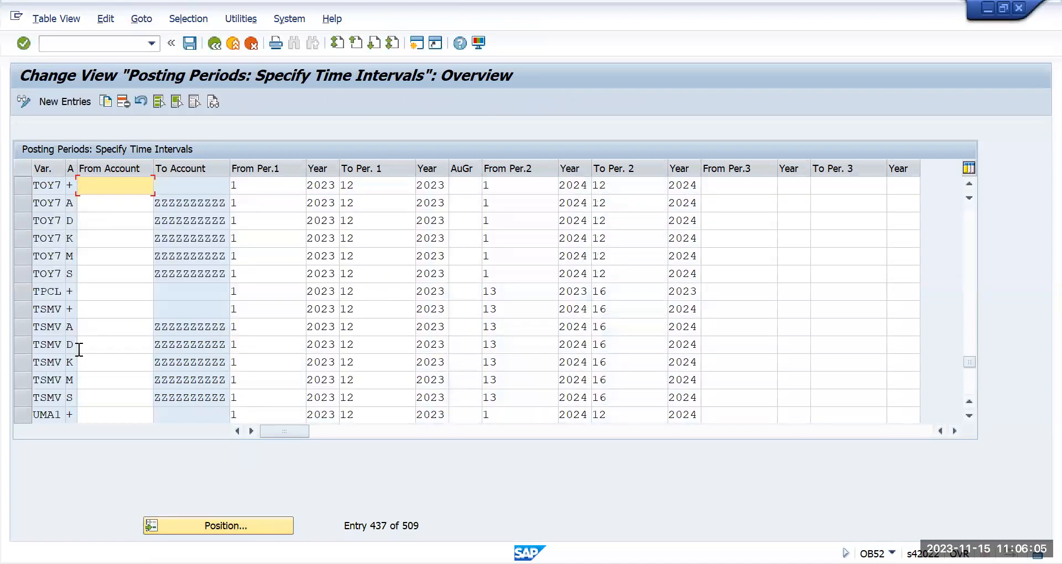
- Position the list at posting period variant TMUS and examine its period intervals
left_click(232, 531)
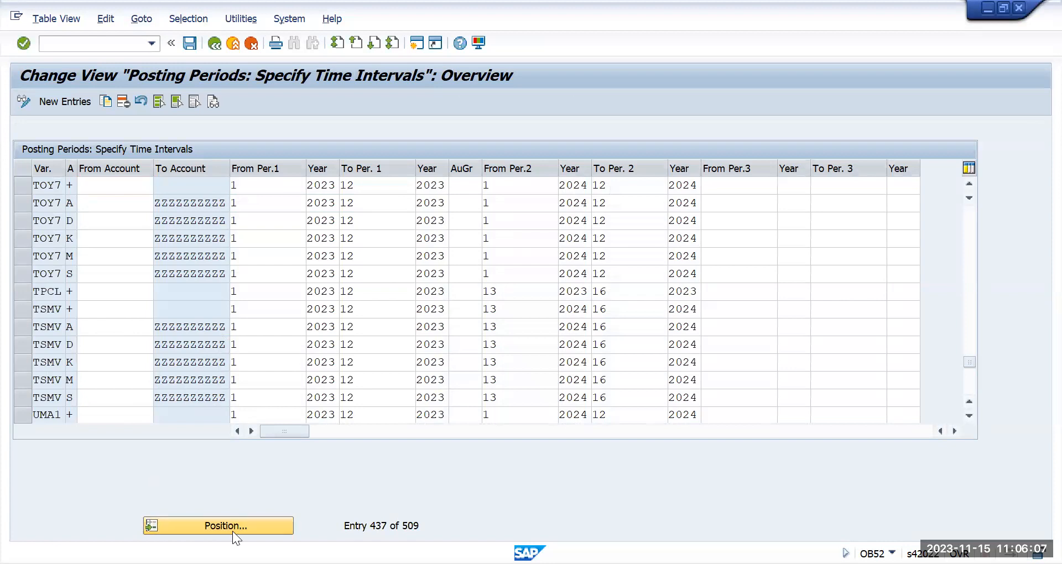
type("tmus")
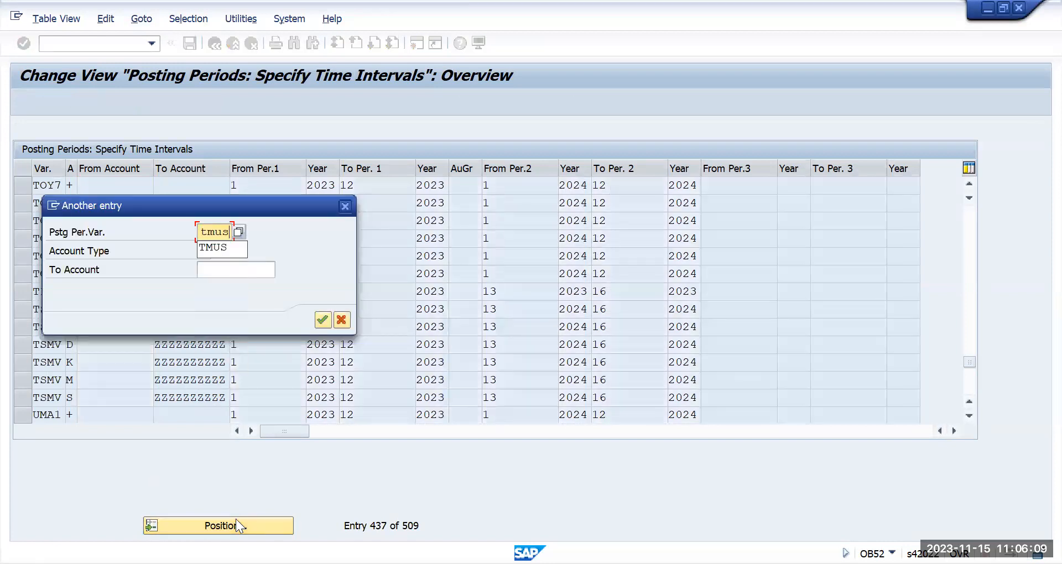
key("Return")
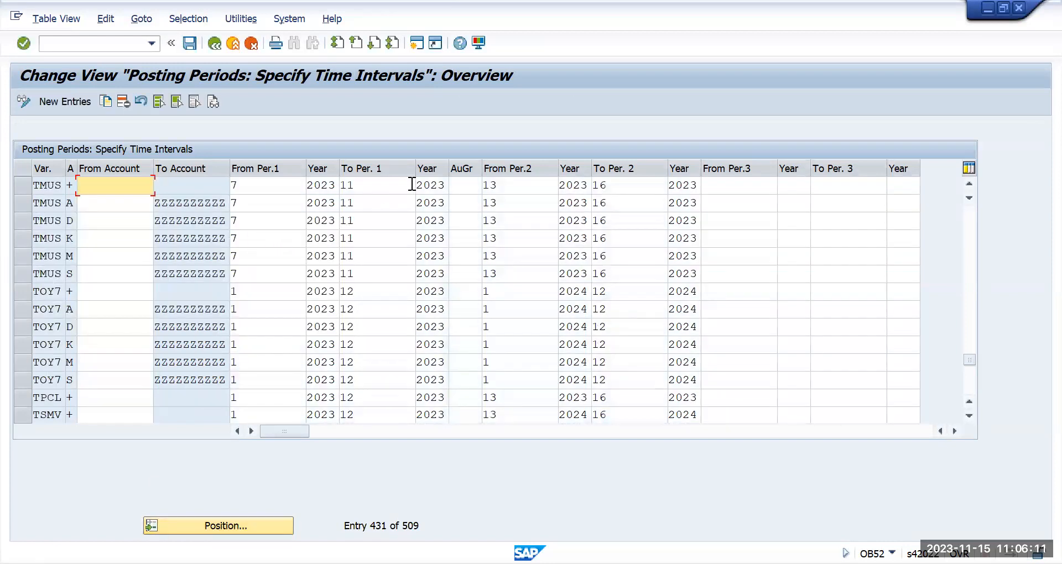
double_click(374, 274)
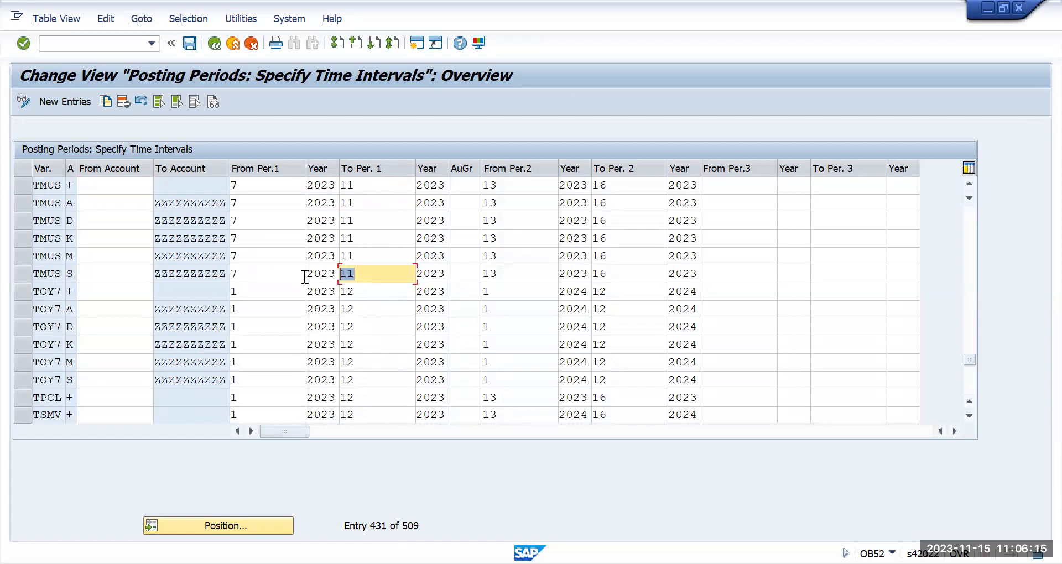
- Position the posting period list at variant TMPV
left_click(260, 524)
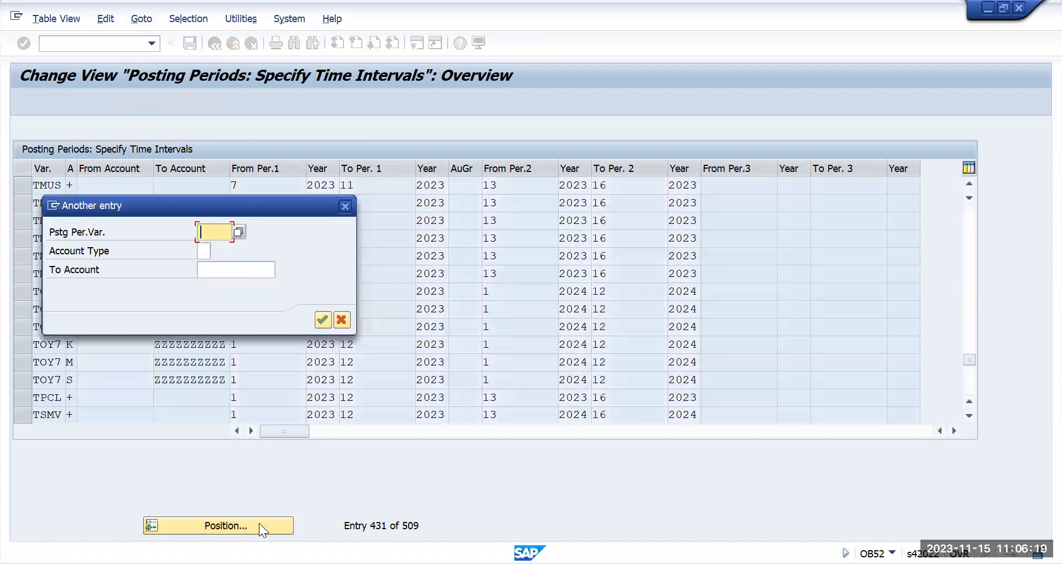
type("tm")
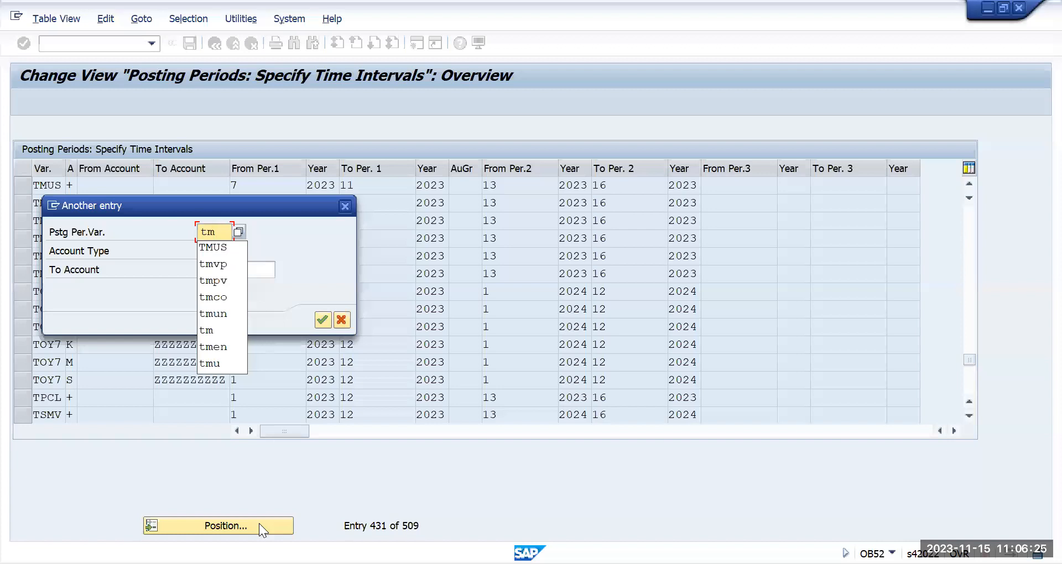
type("pv")
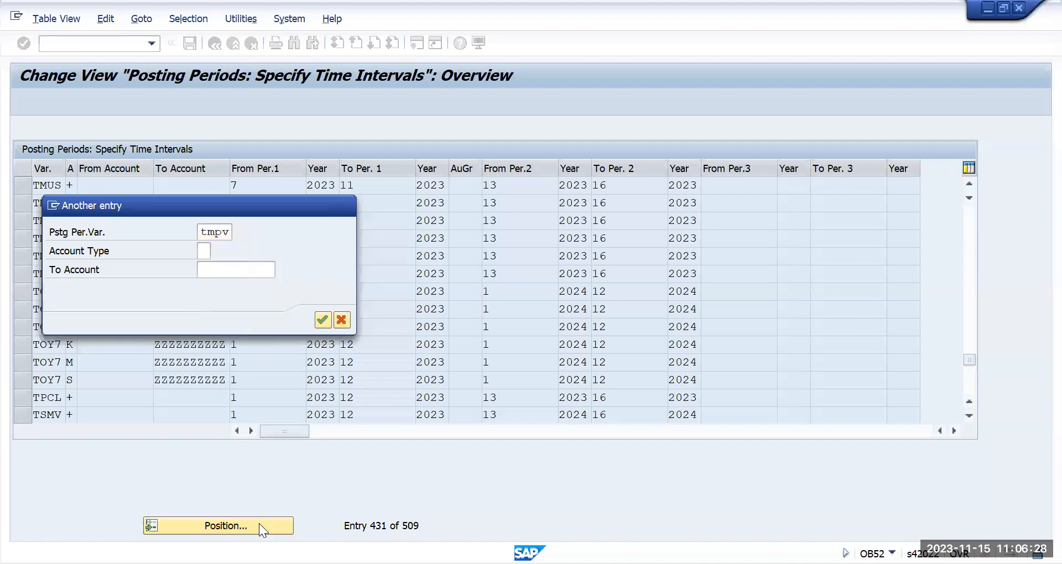
key("Return")
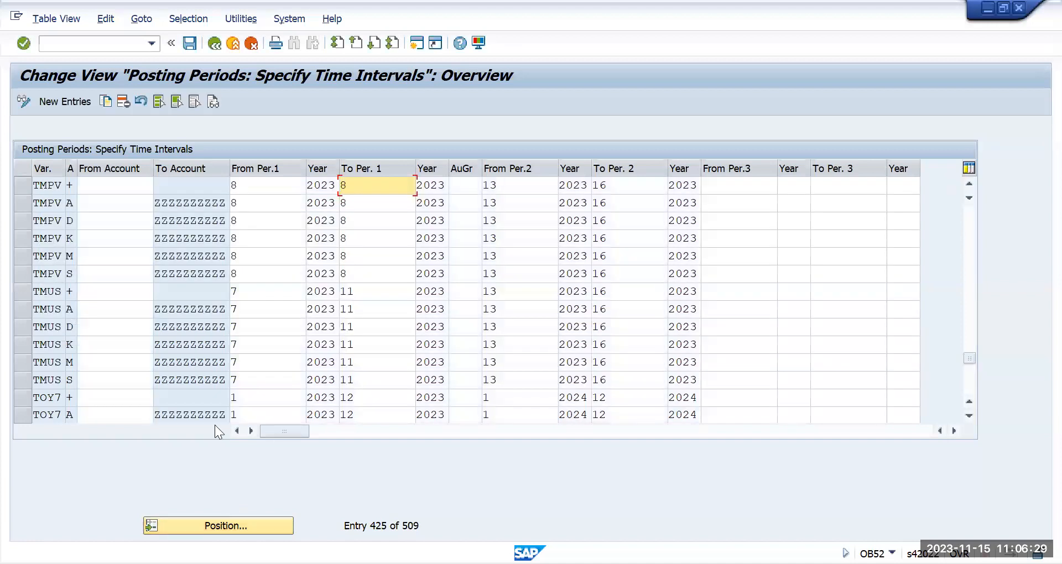
- Set To Per. 1 to 11 for variant TMPV in rows +, A, D, K, M and S, and save with the proposed customizing request
left_click(366, 185)
key("BackSpace")
type("11")
left_click(371, 202)
key("BackSpace")
type("11")
key("Down")
key("BackSpace")
type("11")
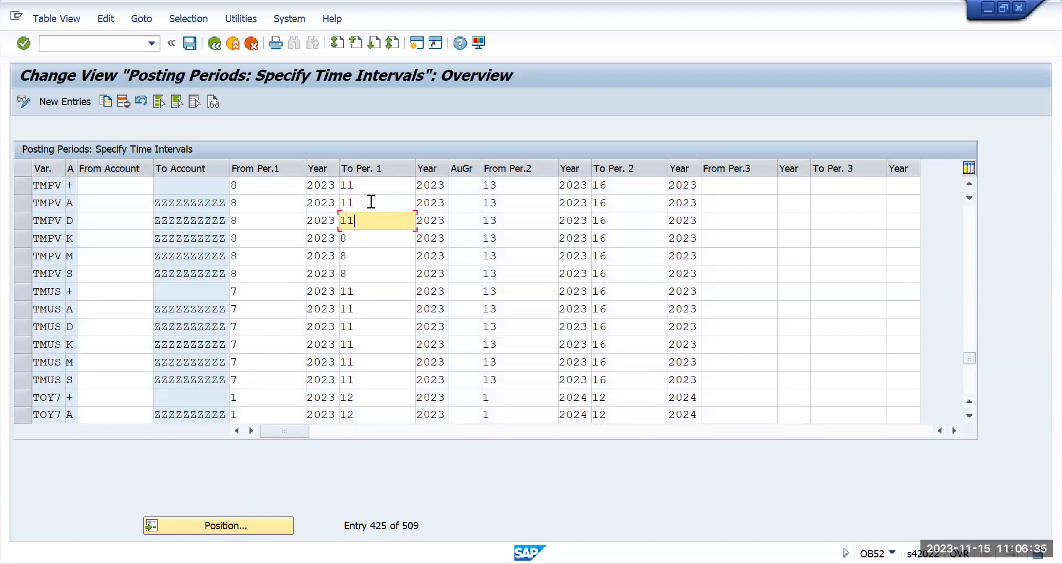
key("Down")
key("BackSpace")
type("11")
key("Down")
key("BackSpace")
type("11")
type("11")
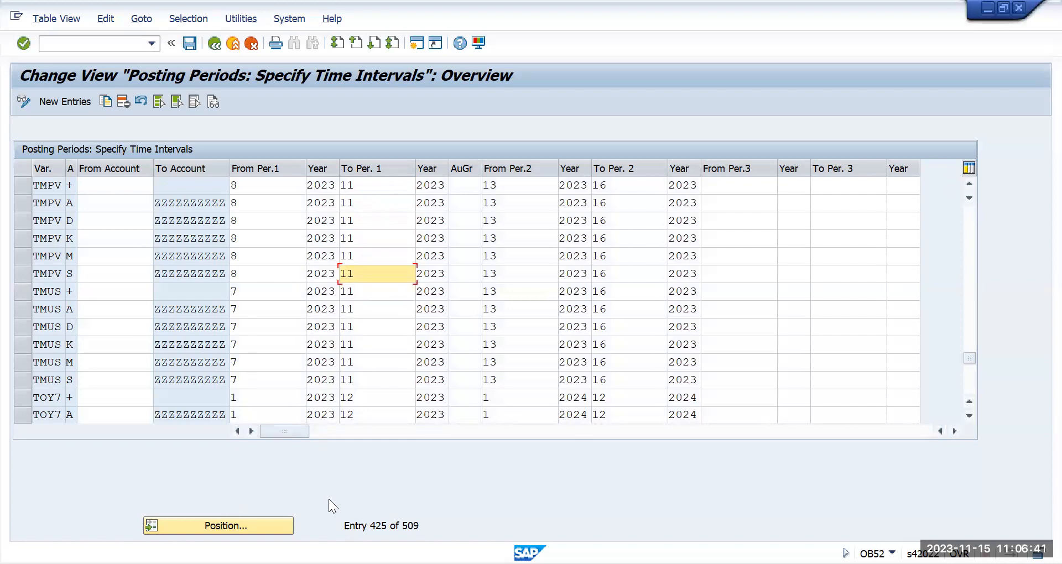
left_click(193, 48)
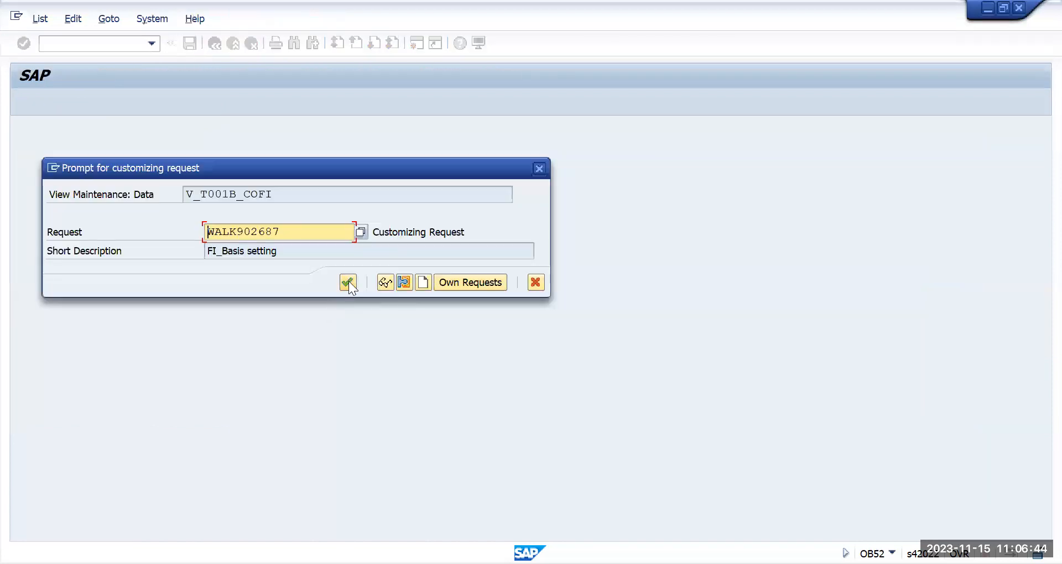
left_click(349, 281)
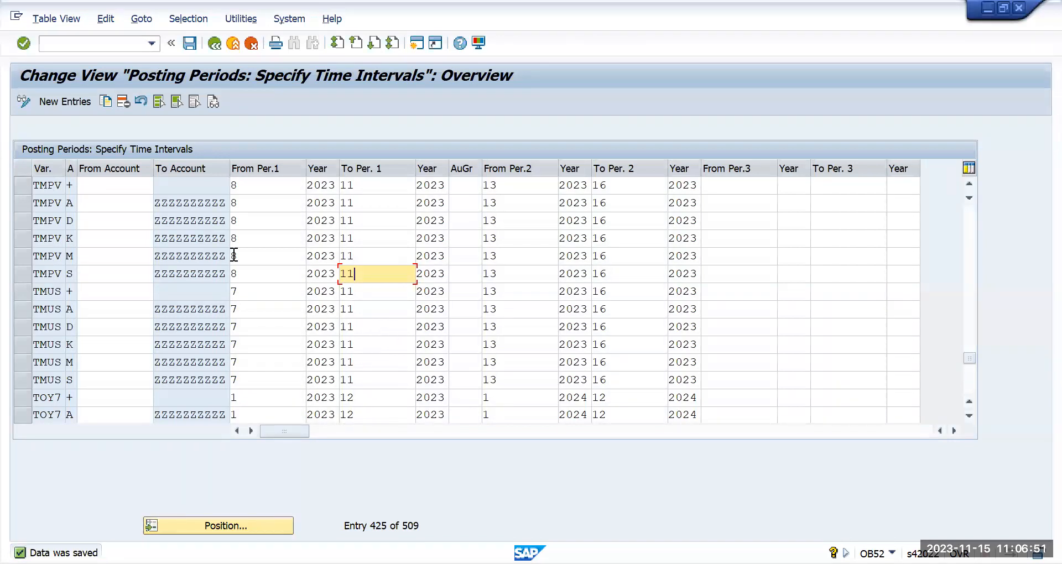
- Set From Per.1 to 7 for variant TMPV in the rows +, A, D, K, M and S
left_click(249, 191)
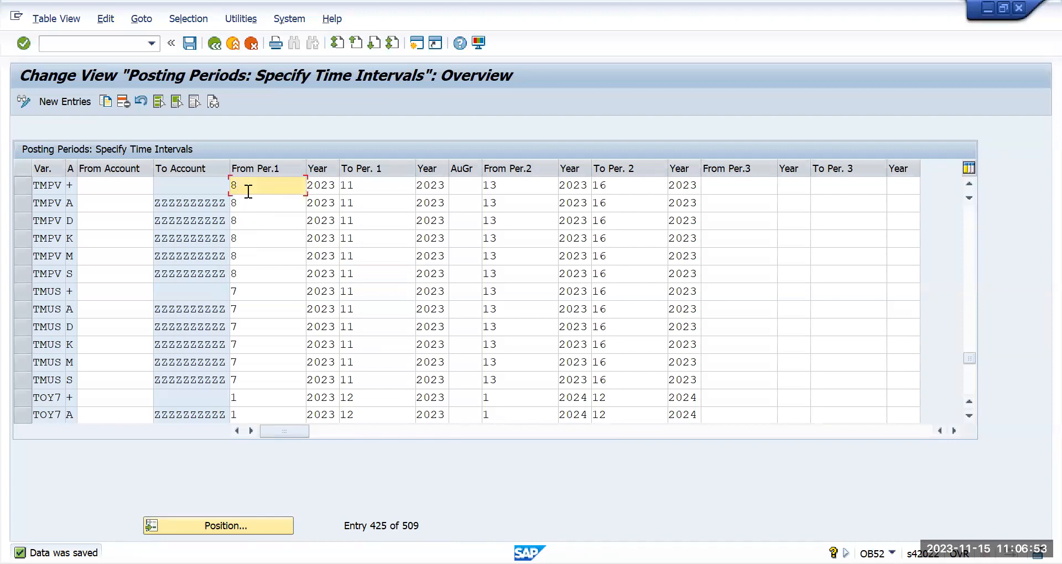
key("BackSpace")
type("7")
key("Down")
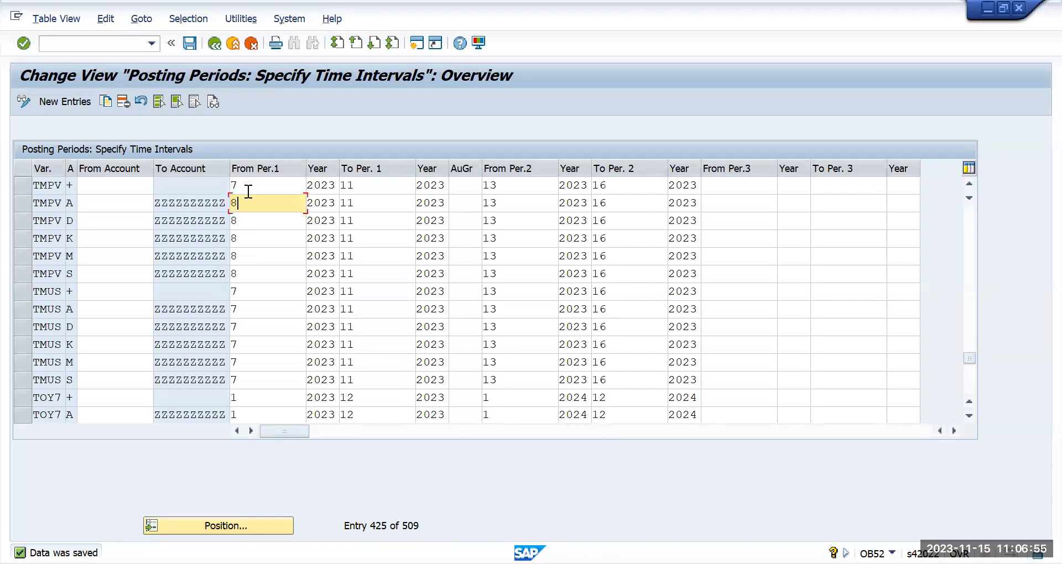
key("Down")
key("Up")
key("BackSpace")
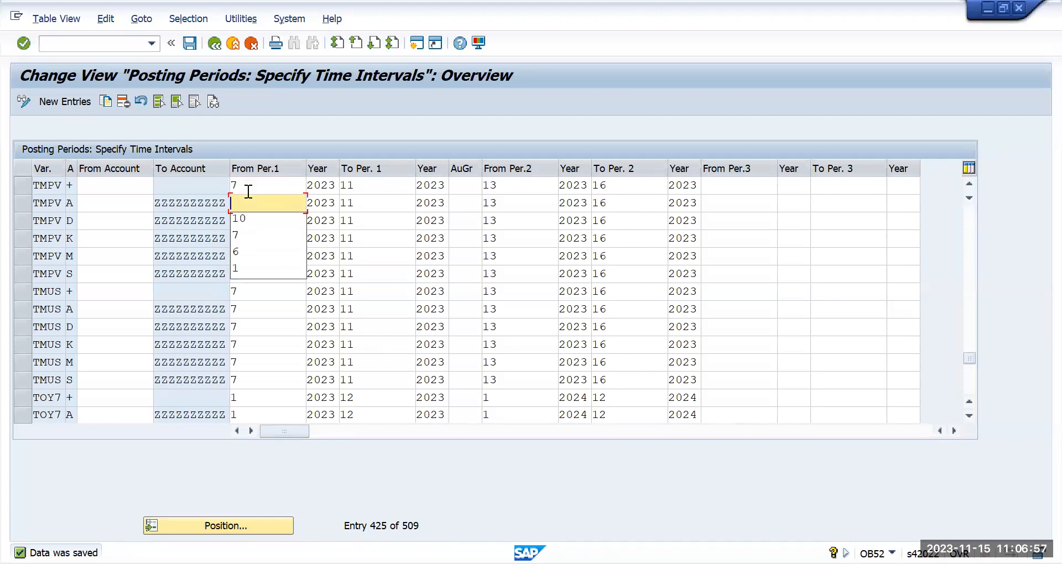
type("7")
key("Down")
key("BackSpace")
type("7")
key("Down")
key("BackSpace")
type("7")
key("Down")
key("BackSpace")
type("7")
key("Down")
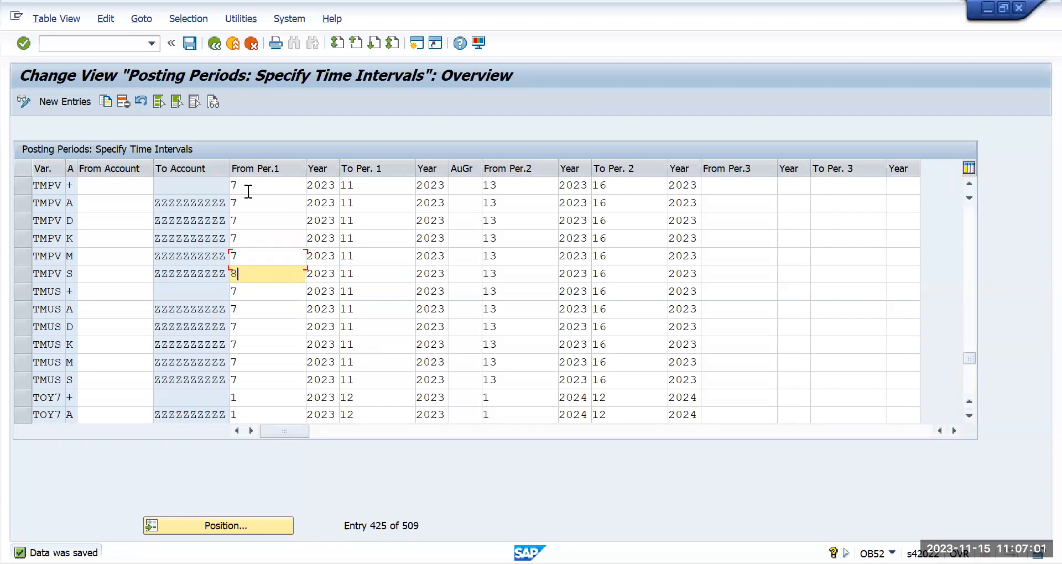
key("BackSpace")
type("7")
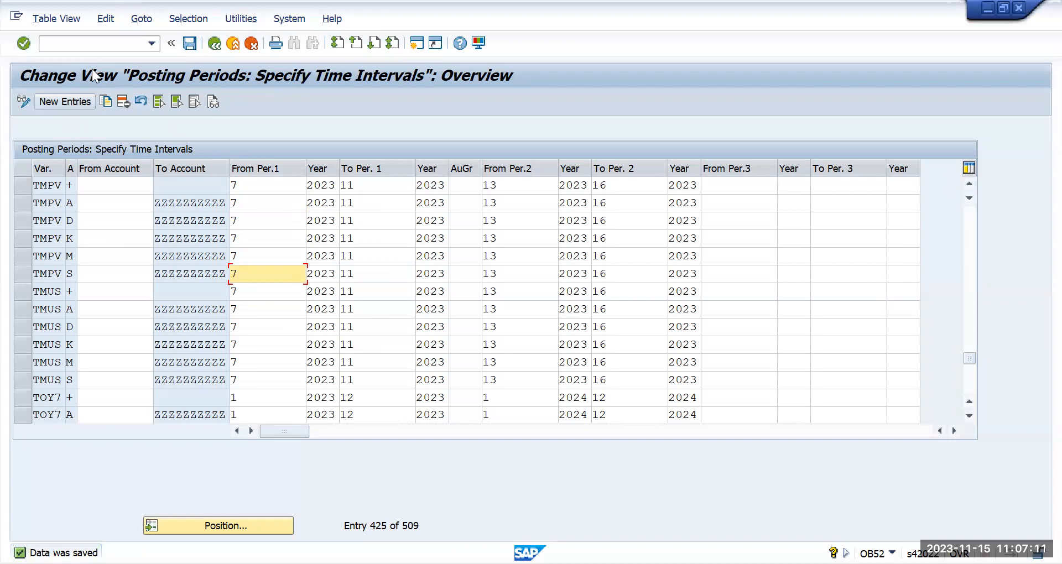
- Leave the posting period maintenance with /n
left_click(98, 44)
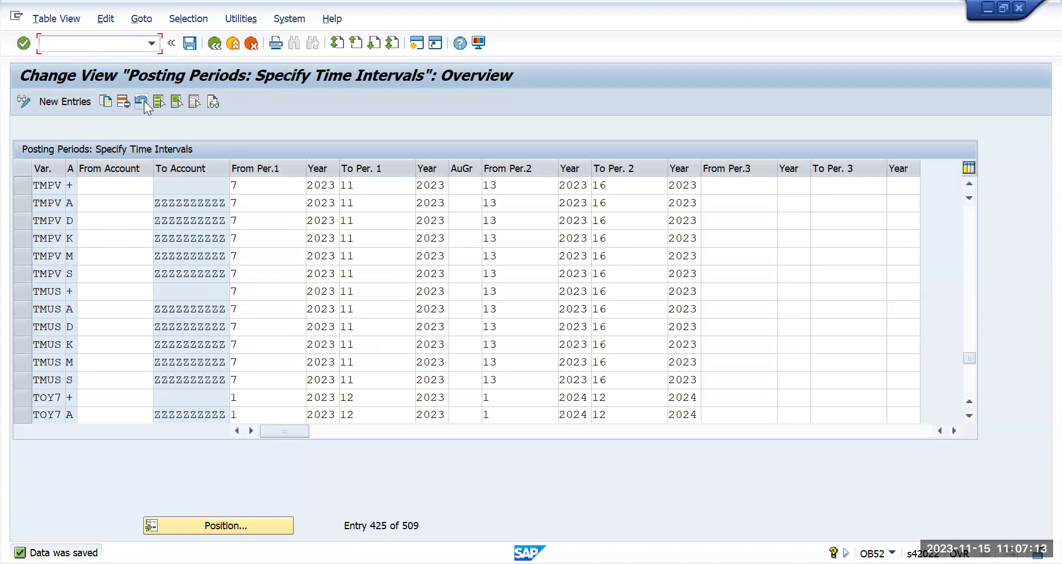
type("/n")
key("Return")
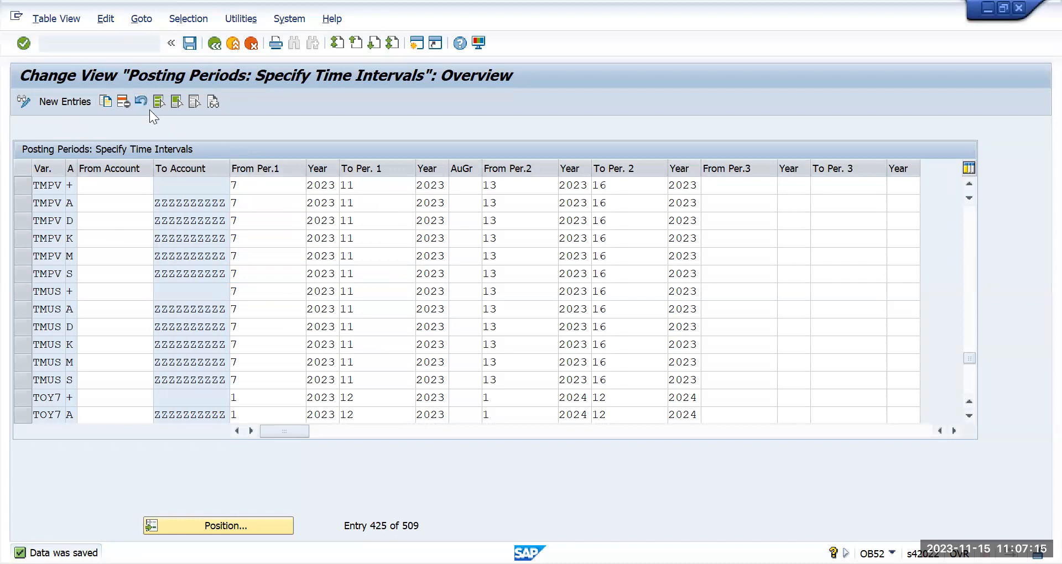
- Open transaction MIGO and load the goods receipt for the purchase order listed under My Documents
type("migo")
key("Return")
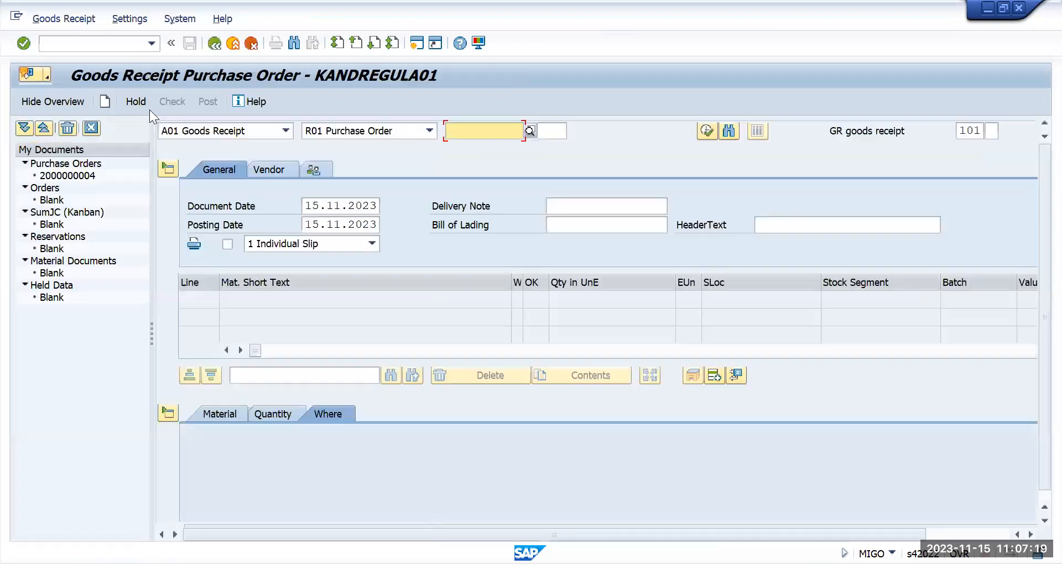
key("Down")
key("Return")
key("Return")
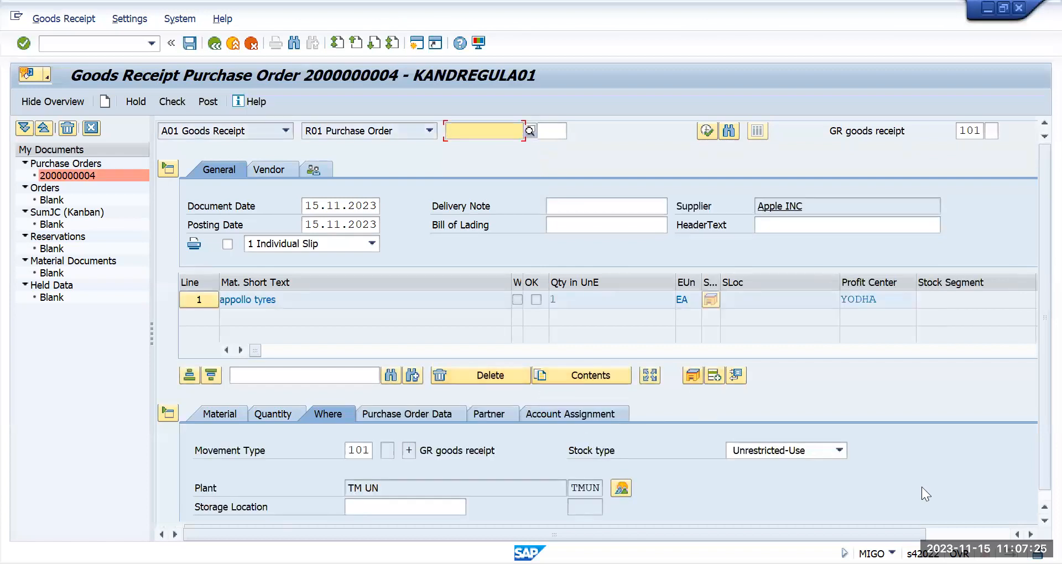
- Mark the appollo tyres line as Item OK and run the check on the goods receipt
scroll(1036, 521, "down", 1)
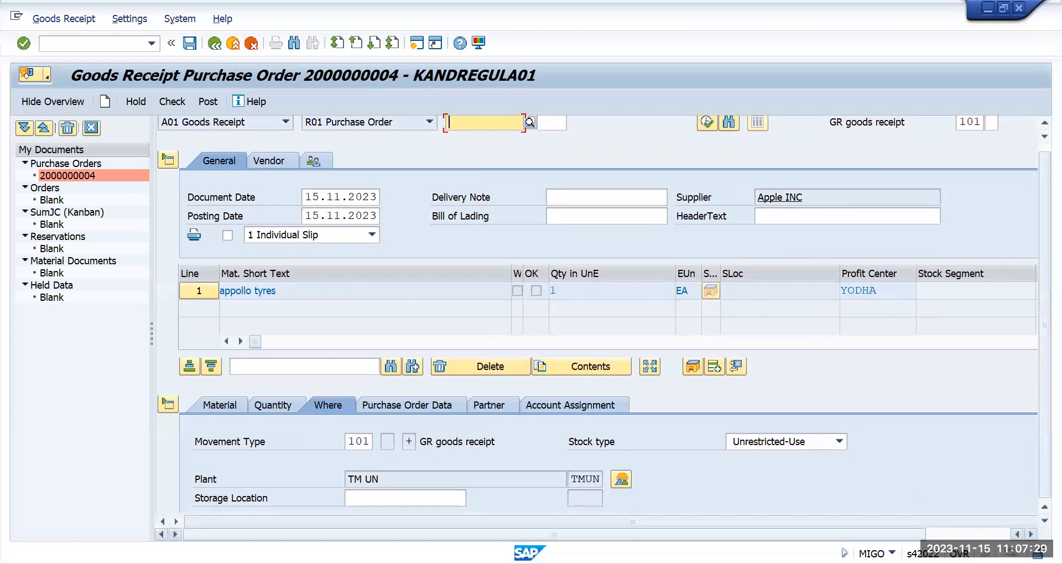
scroll(932, 500, "down", 5)
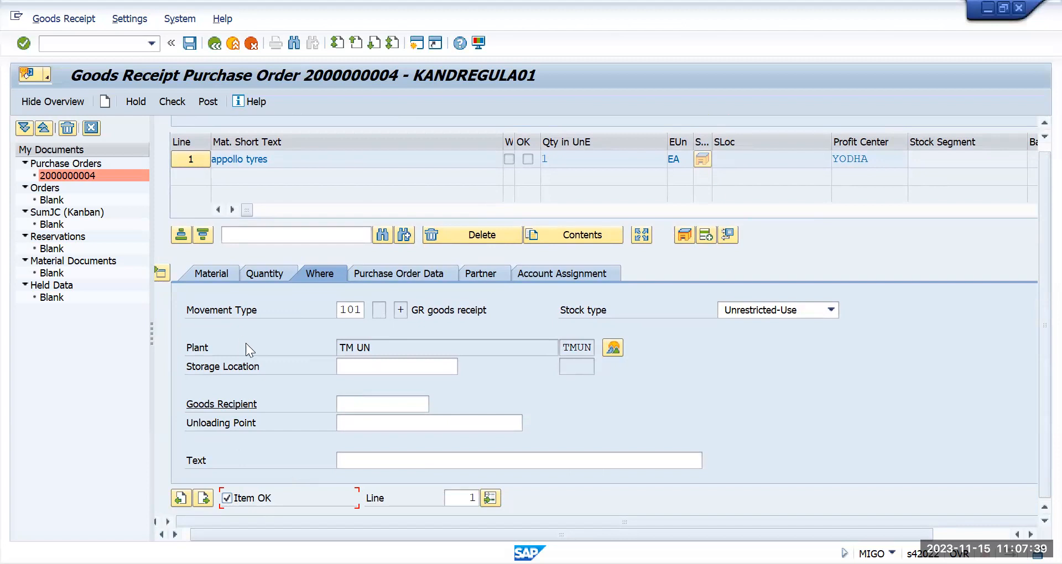
scroll(267, 347, "up", 5)
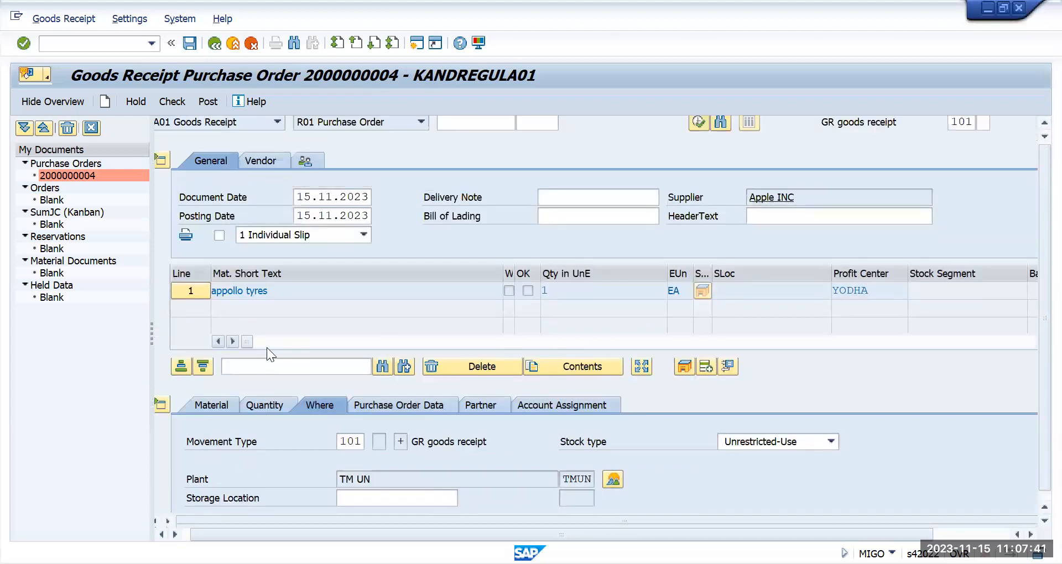
left_click(173, 103)
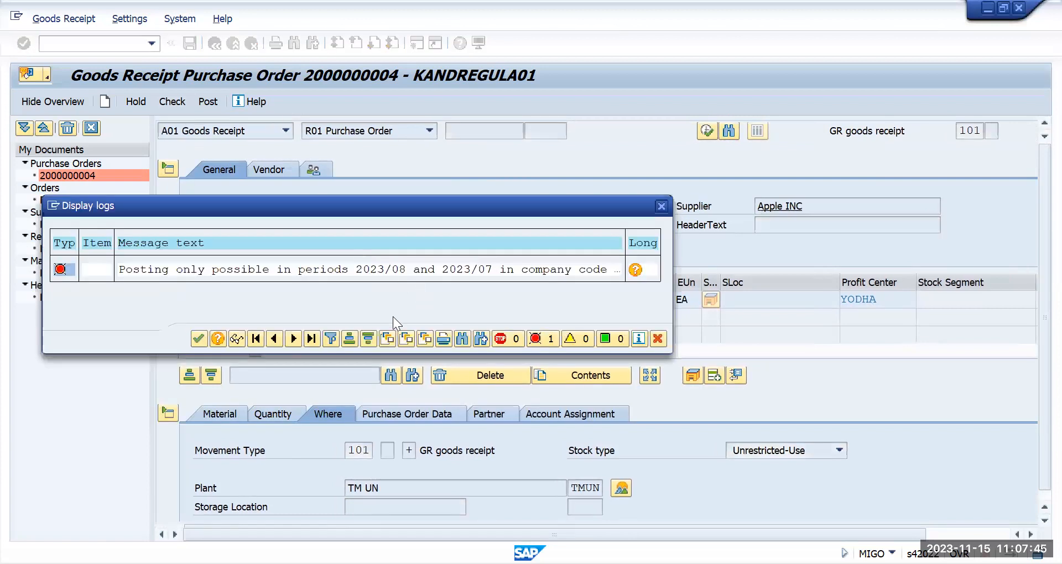
- Read the long text of the logged posting period error, close it and view the item's material data
left_click(636, 270)
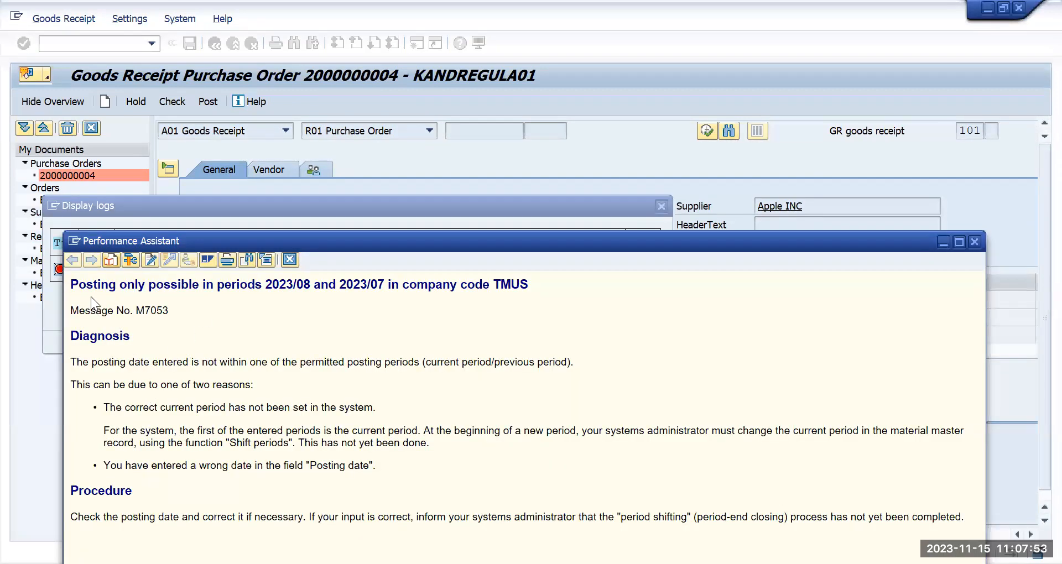
left_click_drag(264, 286, 514, 285)
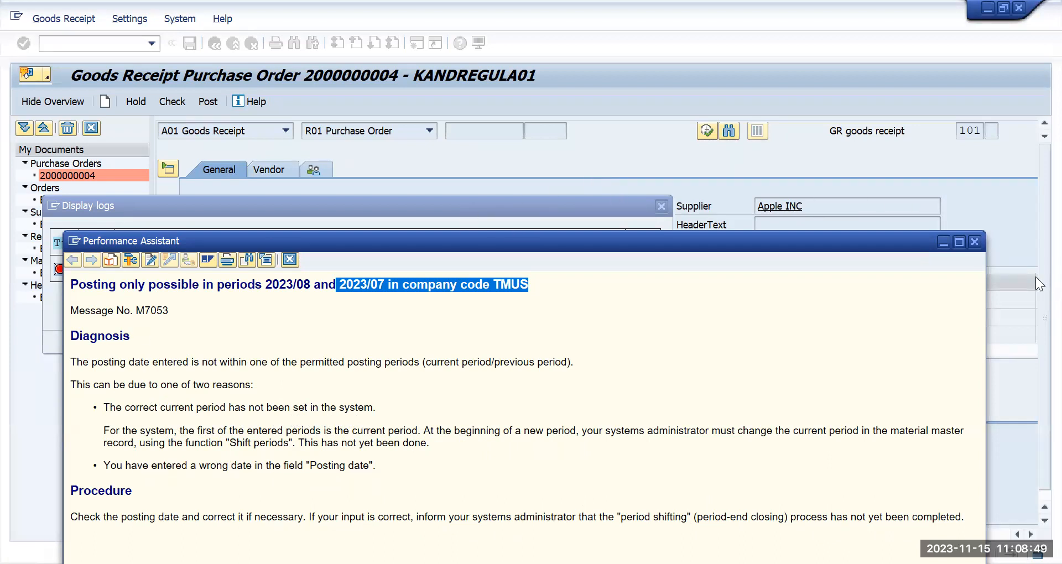
left_click(979, 242)
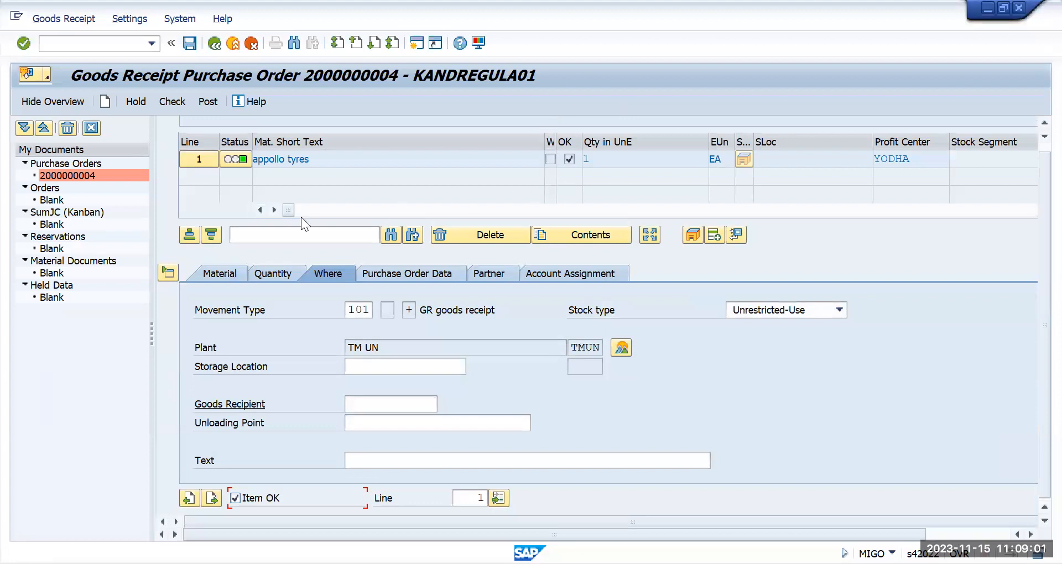
left_click(210, 272)
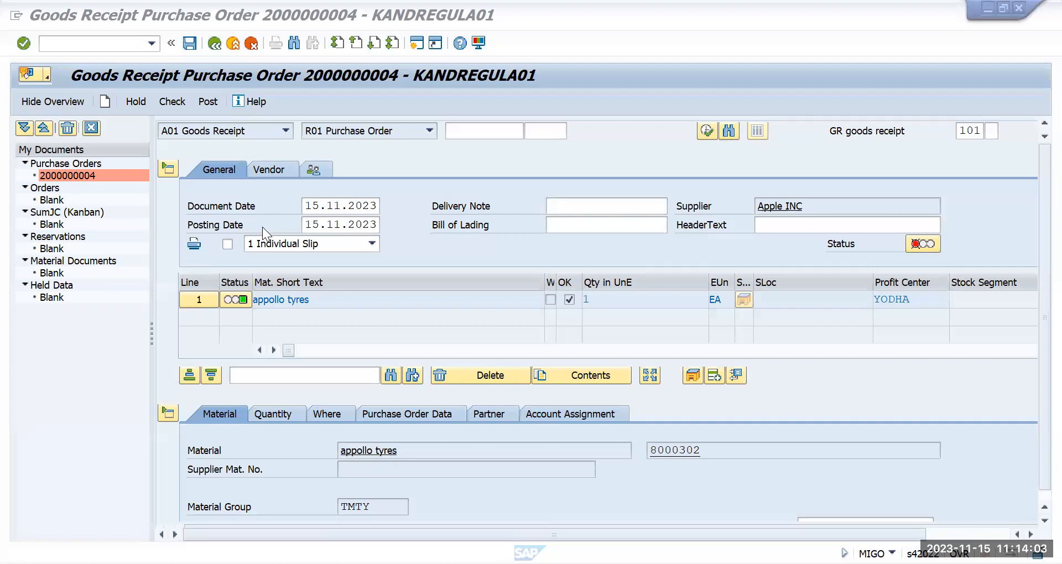
- Leave the goods receipt with /n and open the SAP Reference IMG through transaction SPRO
left_click(86, 46)
type("/n")
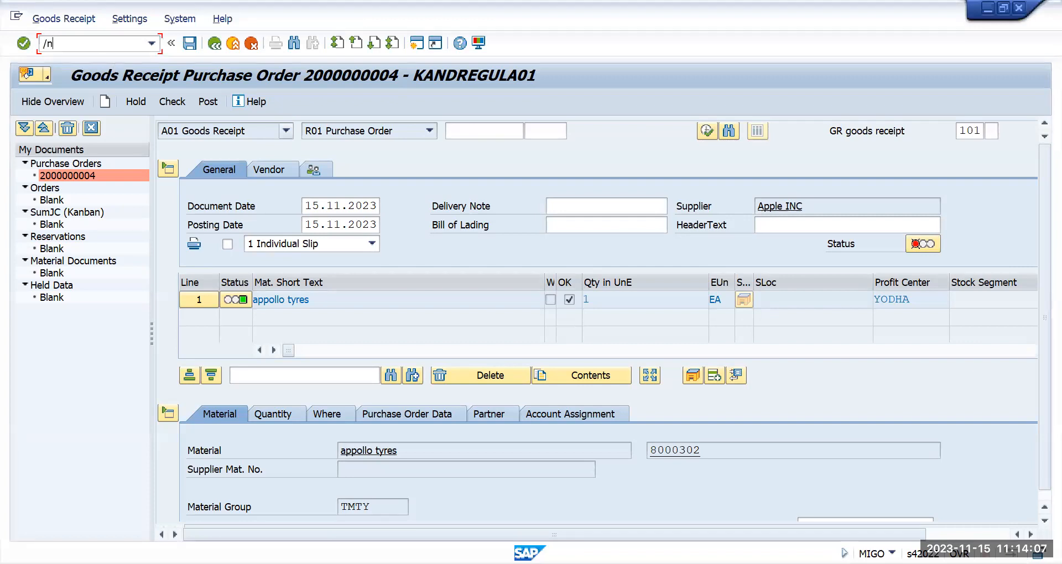
key("Return")
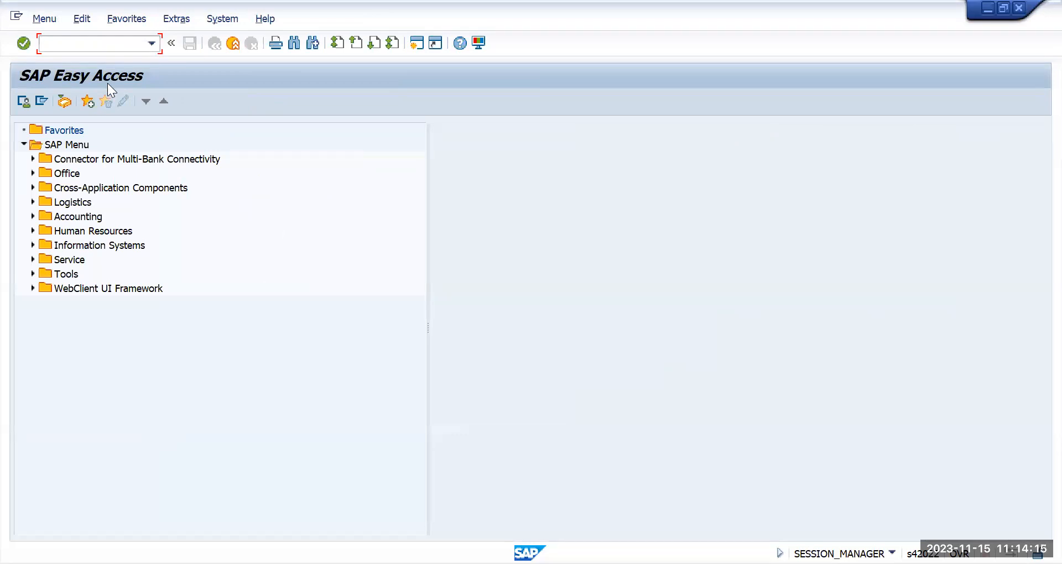
type("spro")
key("Return")
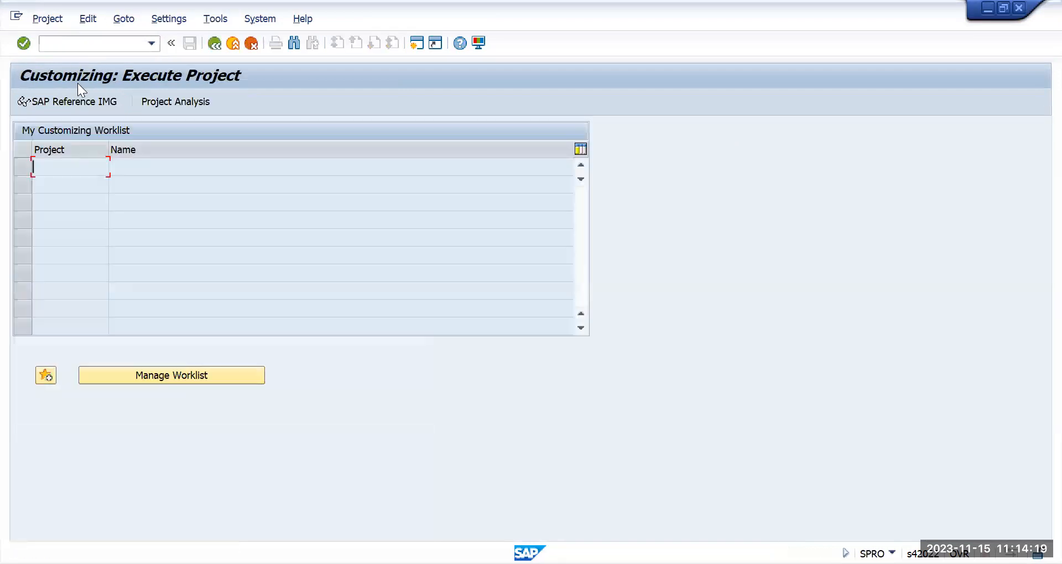
left_click(72, 102)
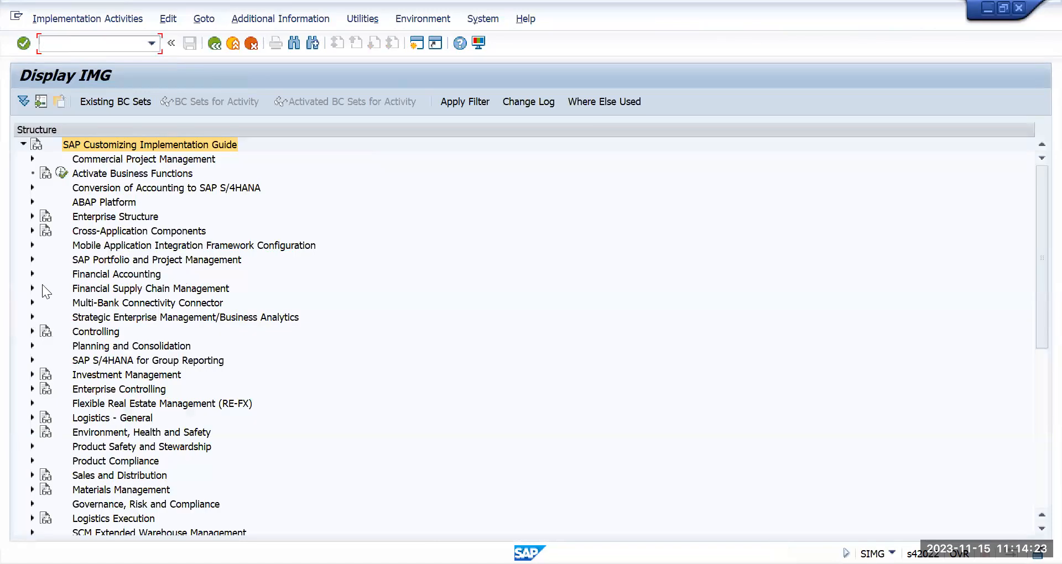
- Execute Maintain Company Codes for Materials Management under Logistics - General, Material Master, Basic Settings
left_click(31, 274)
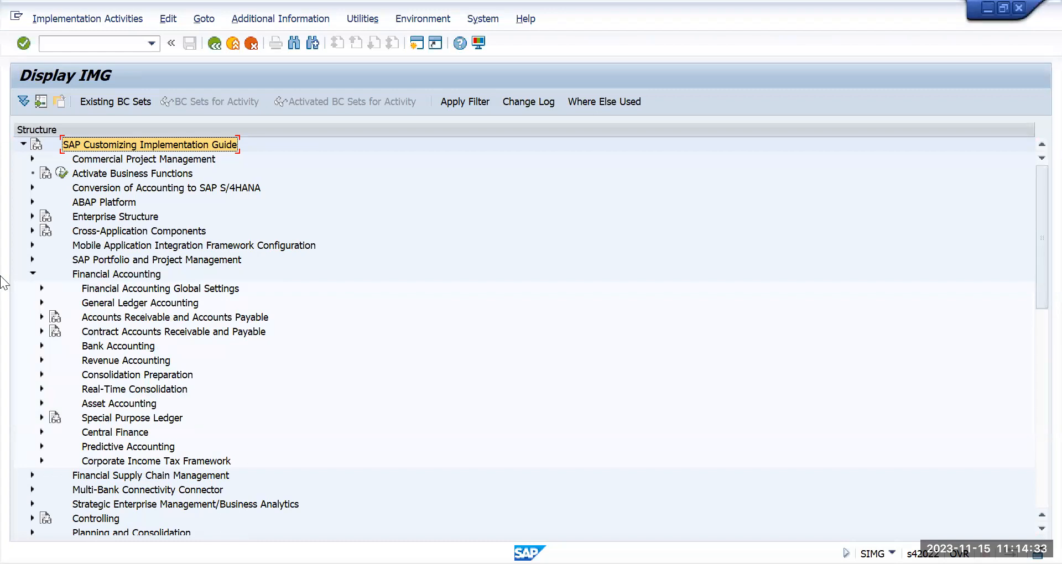
left_click(32, 272)
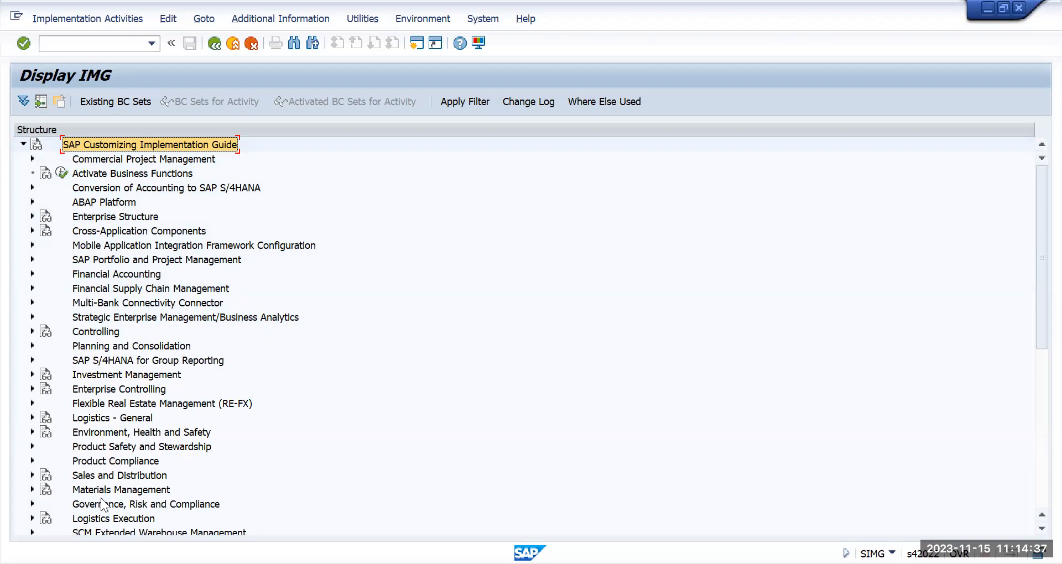
left_click(114, 419)
left_click(31, 418)
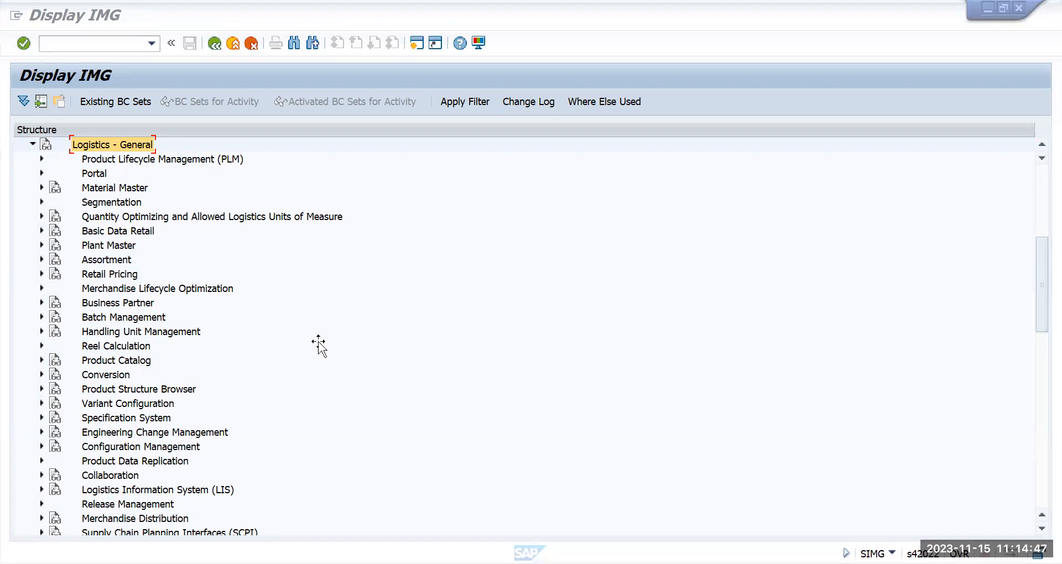
left_click(319, 342)
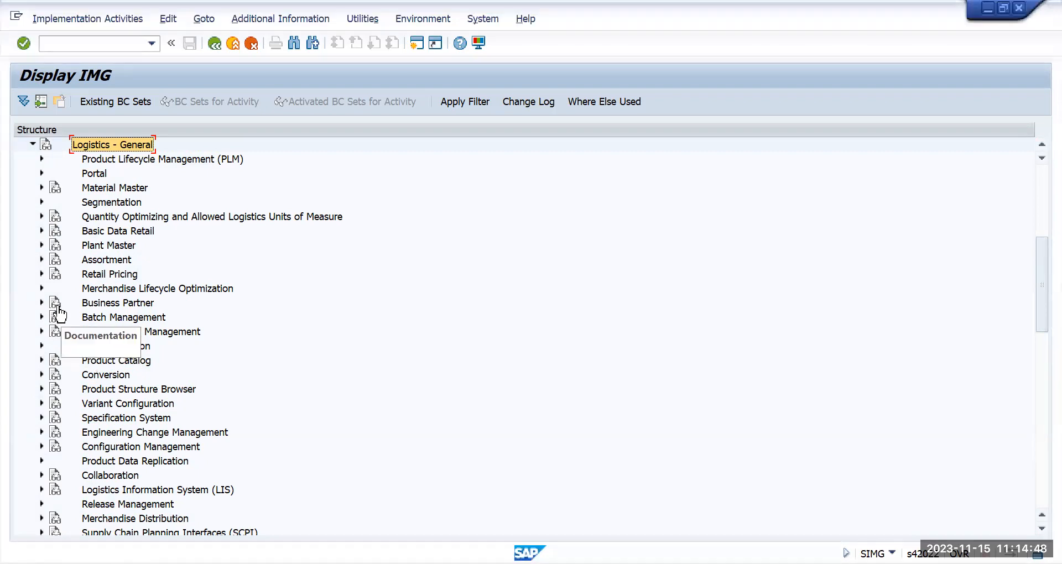
left_click(40, 188)
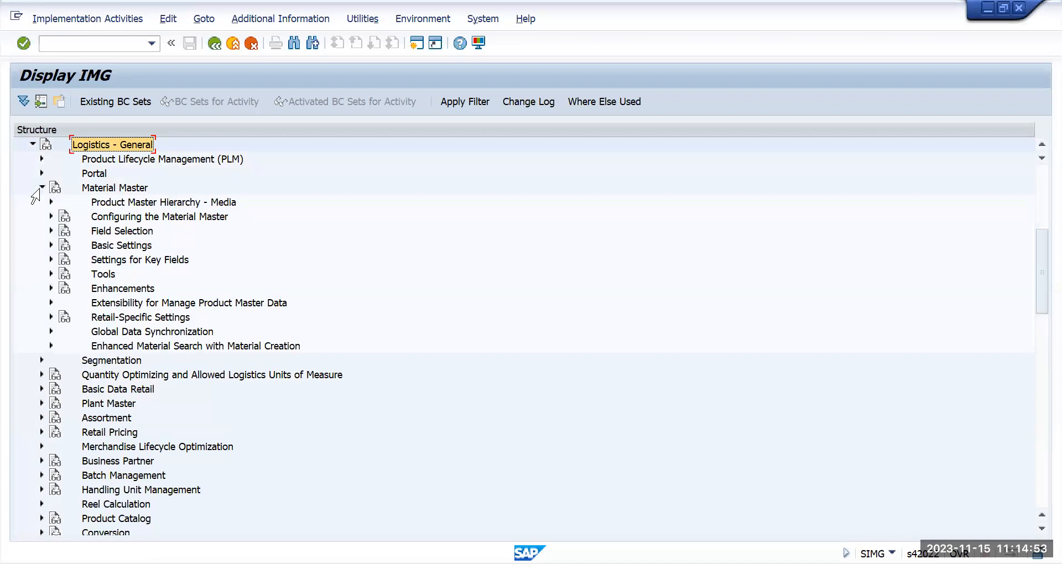
left_click(50, 245)
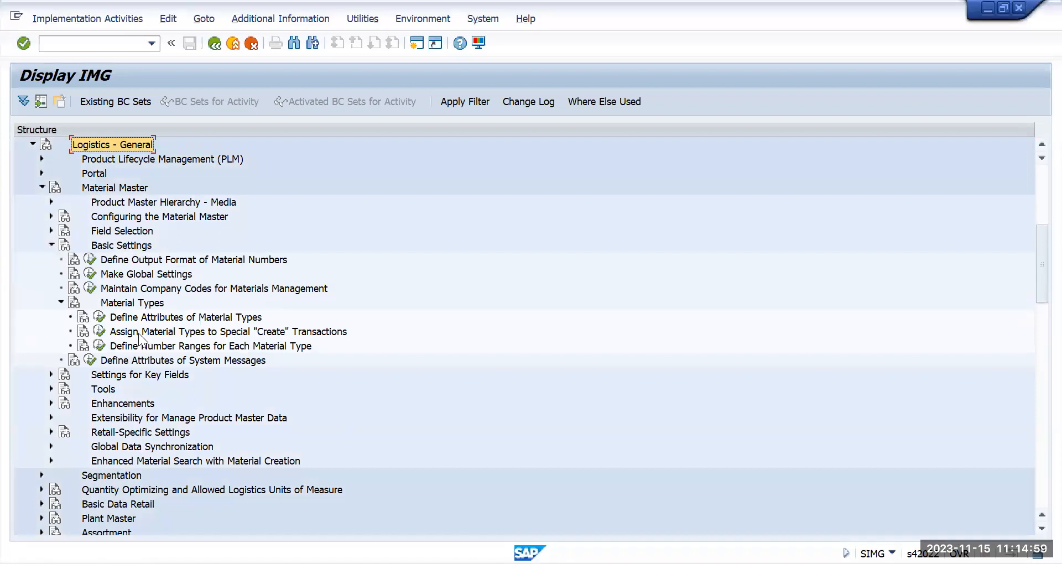
left_click(158, 291)
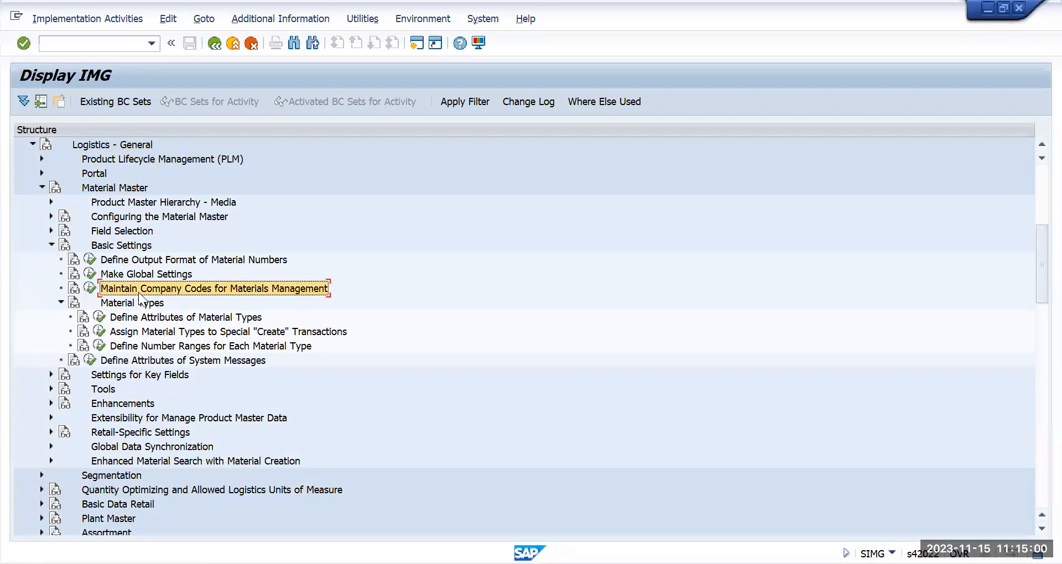
left_click(90, 290)
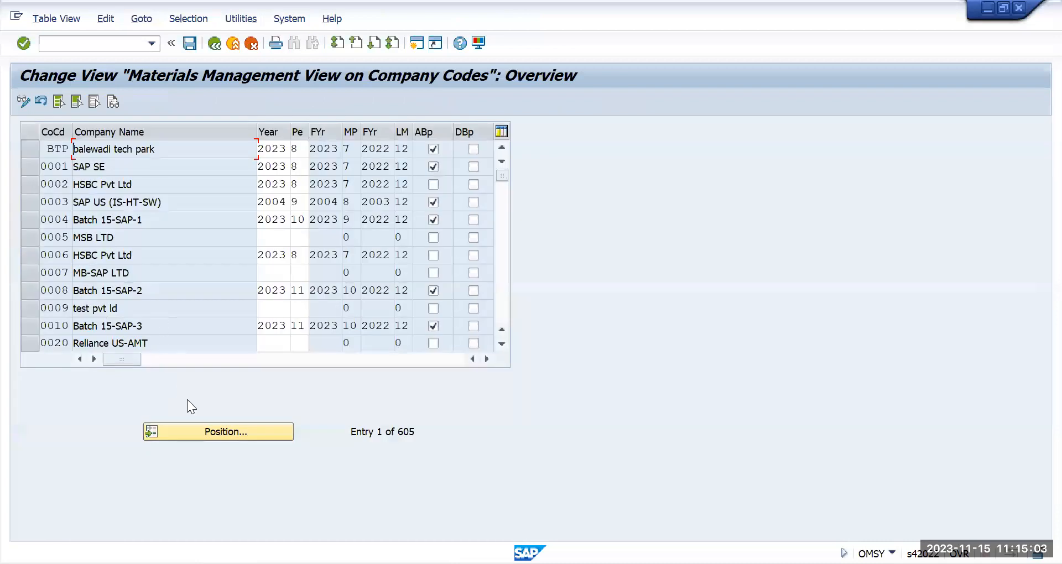
- Position the company code list at TMUS
left_click(203, 431)
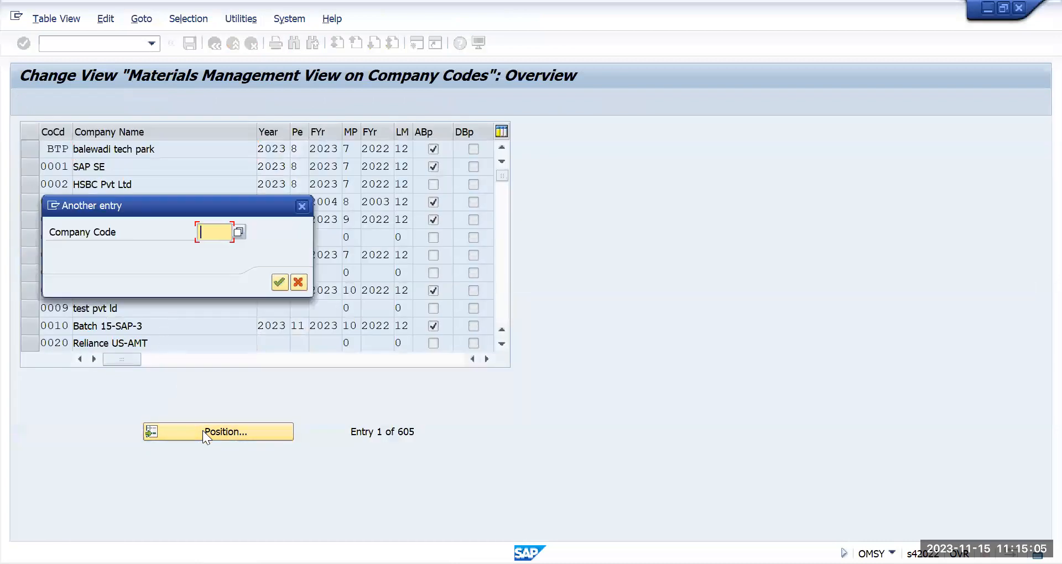
type("tm")
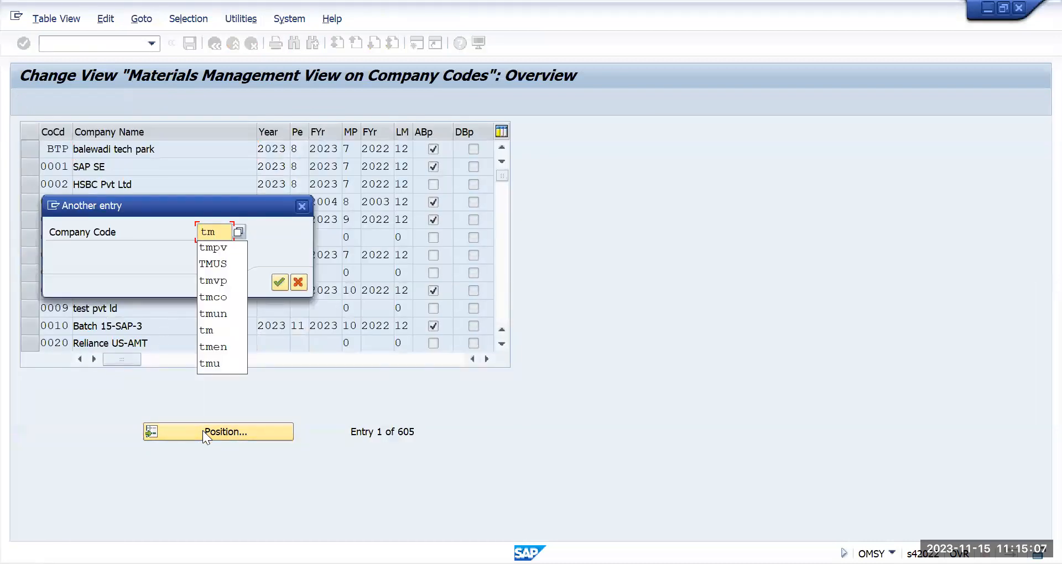
type("us")
key("Return")
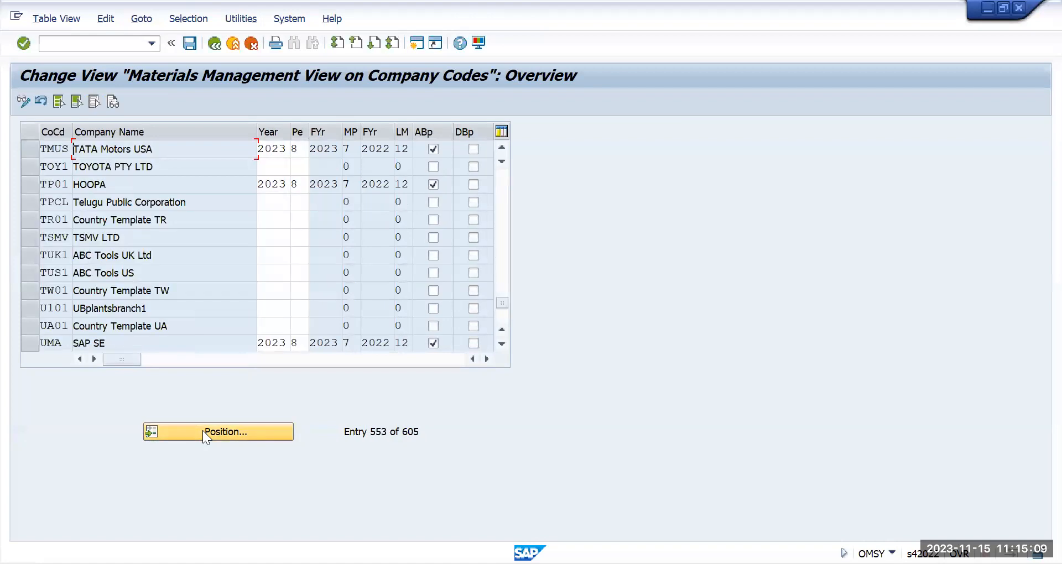
- Try to set the current period of company code TMUS to 11 and save the view
left_click(306, 149)
key("BackSpace")
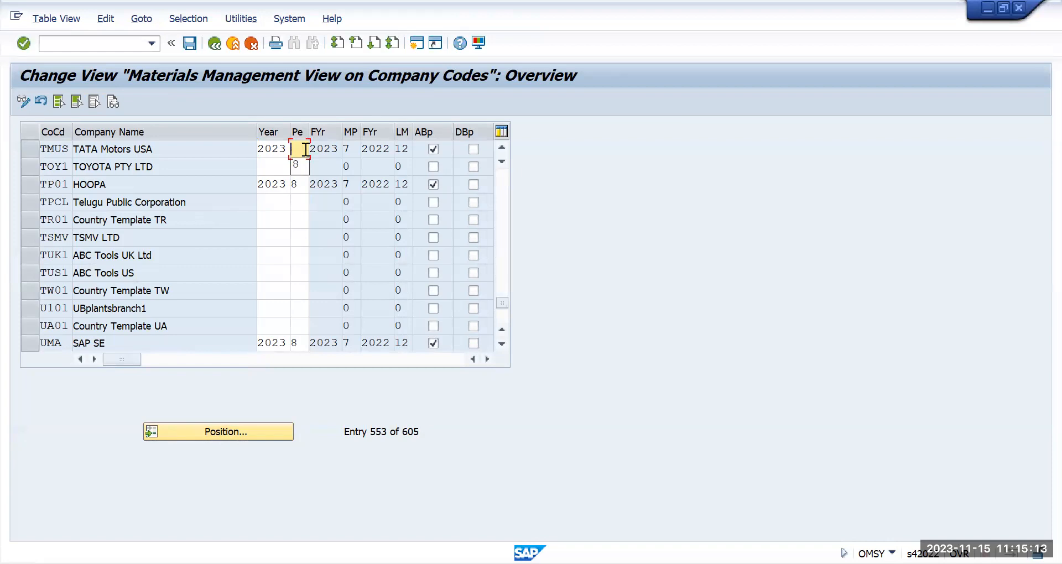
type("11")
key("Return")
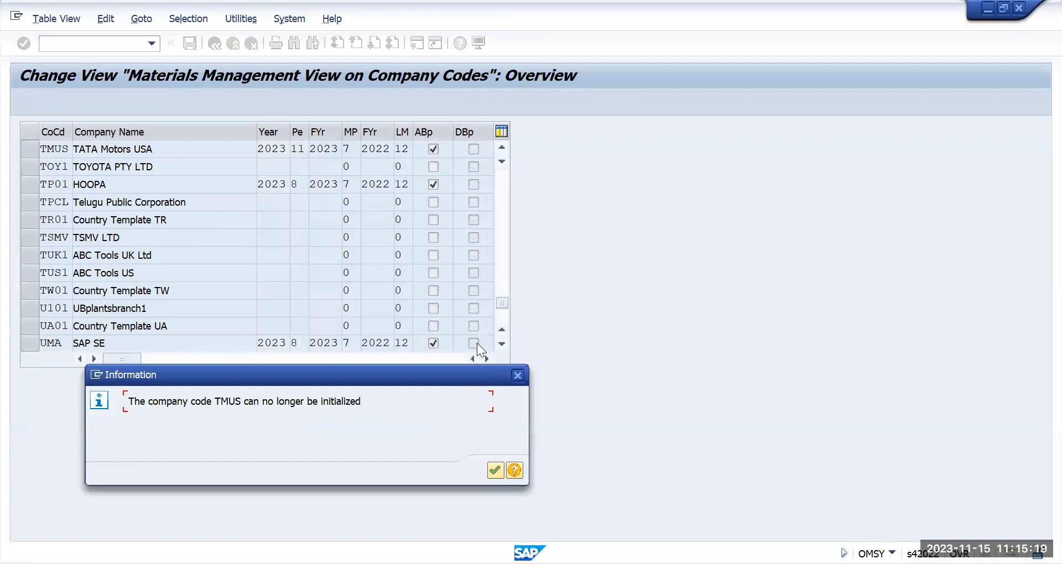
left_click(488, 470)
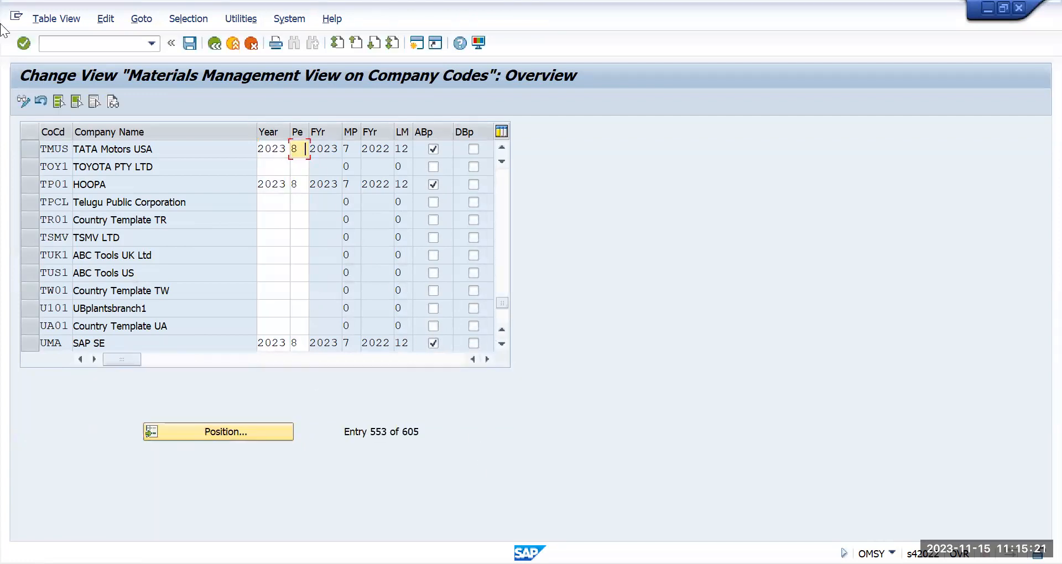
left_click(189, 48)
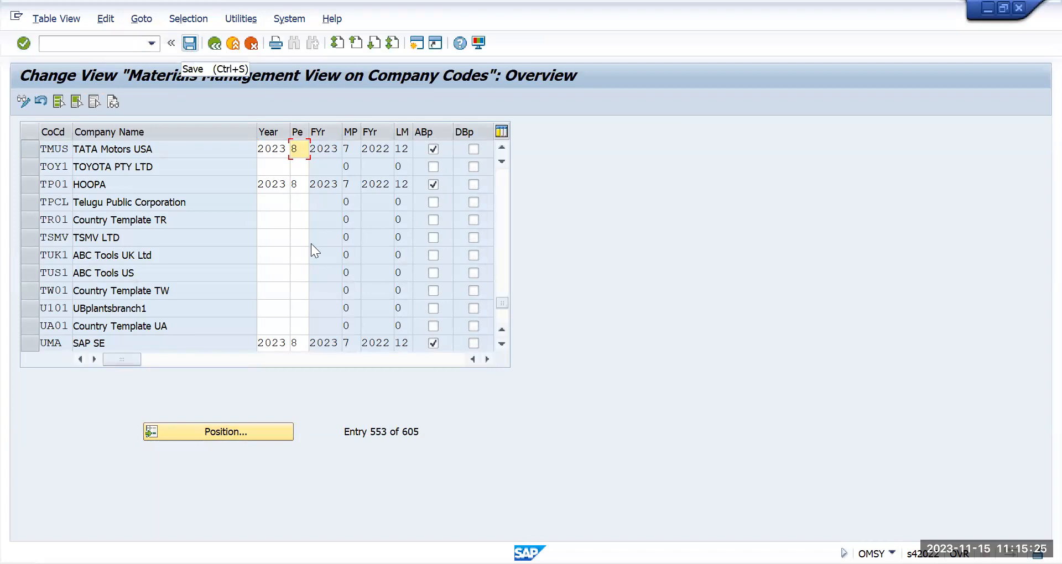
left_click(346, 283)
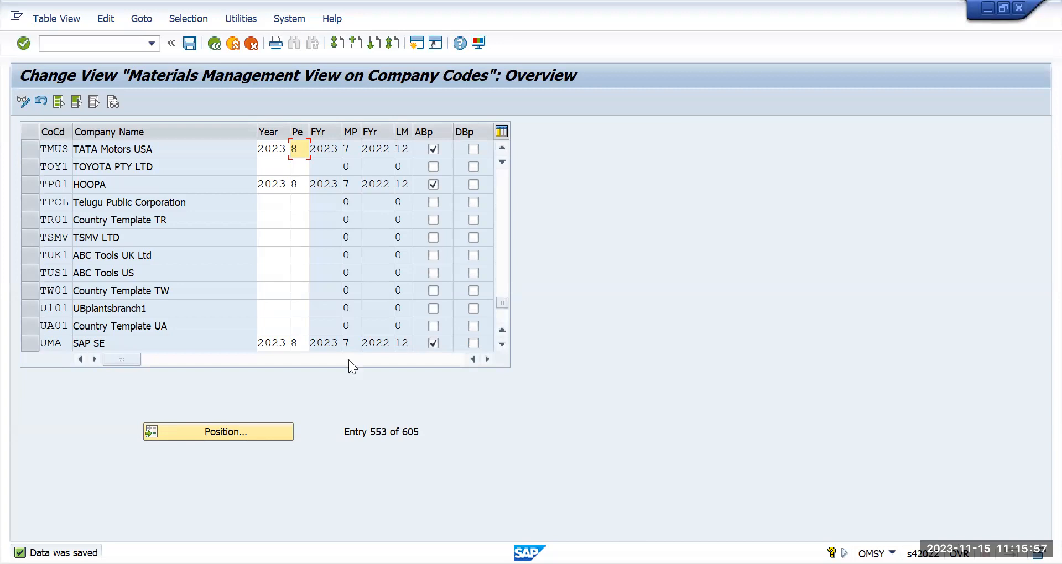
- Leave the company code view with /n and open transaction MMPV to close periods for material master records
key("alt+Tab")
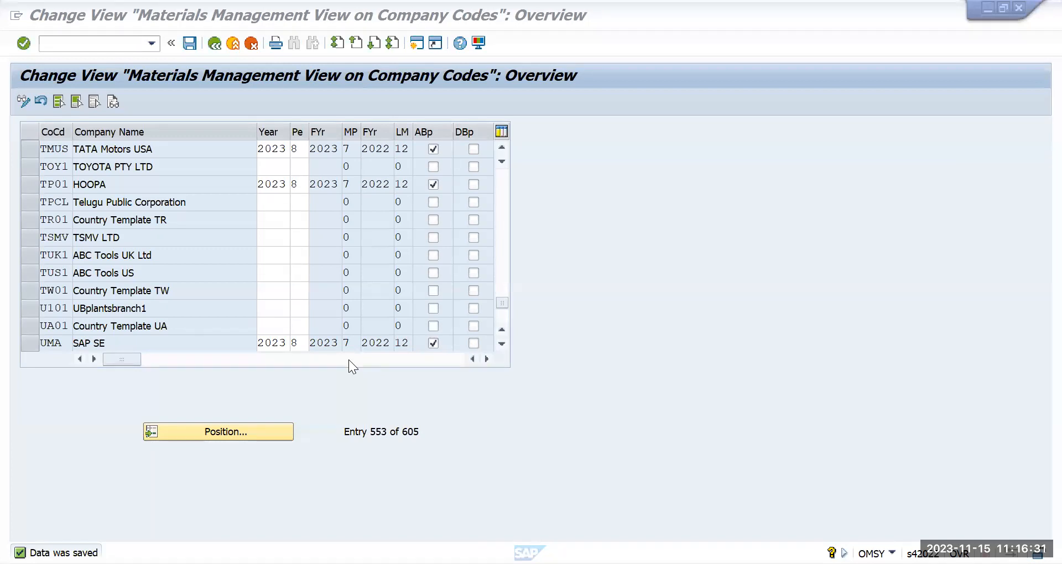
left_click(89, 43)
type("/")
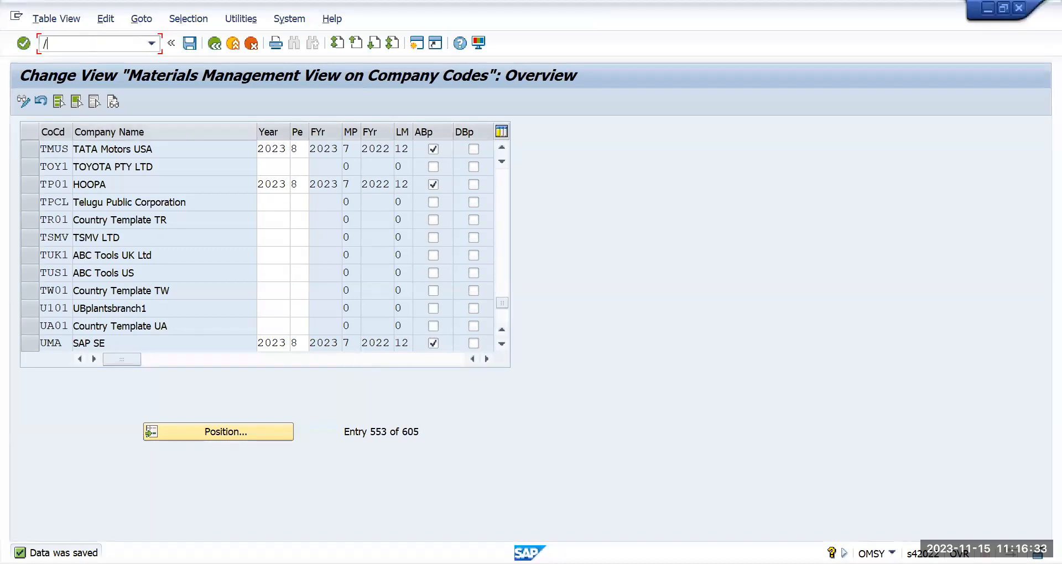
type("/n")
key("Return")
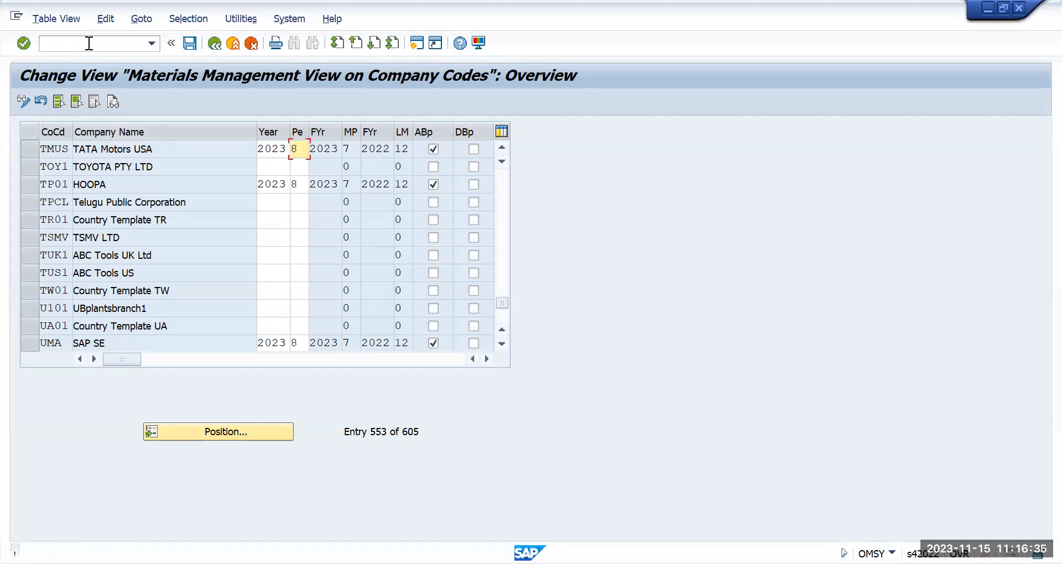
left_click(89, 43)
type("/n")
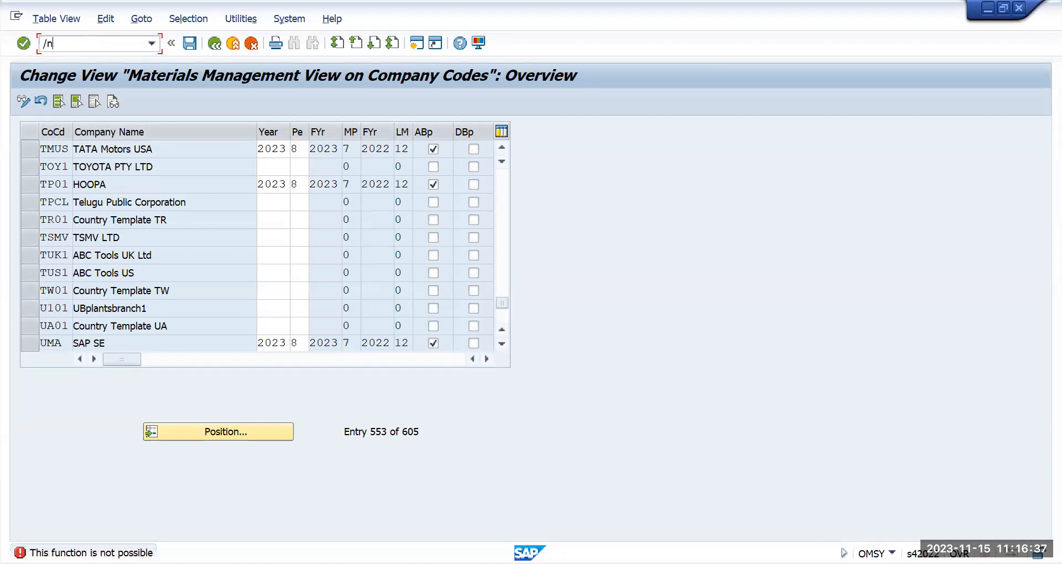
key("Return")
type("MMPV")
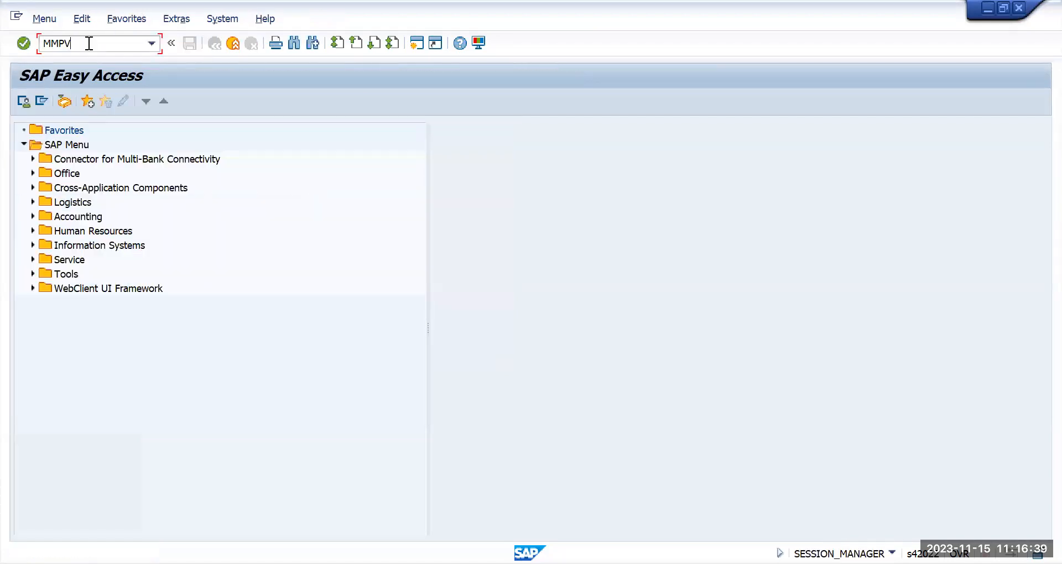
key("Return")
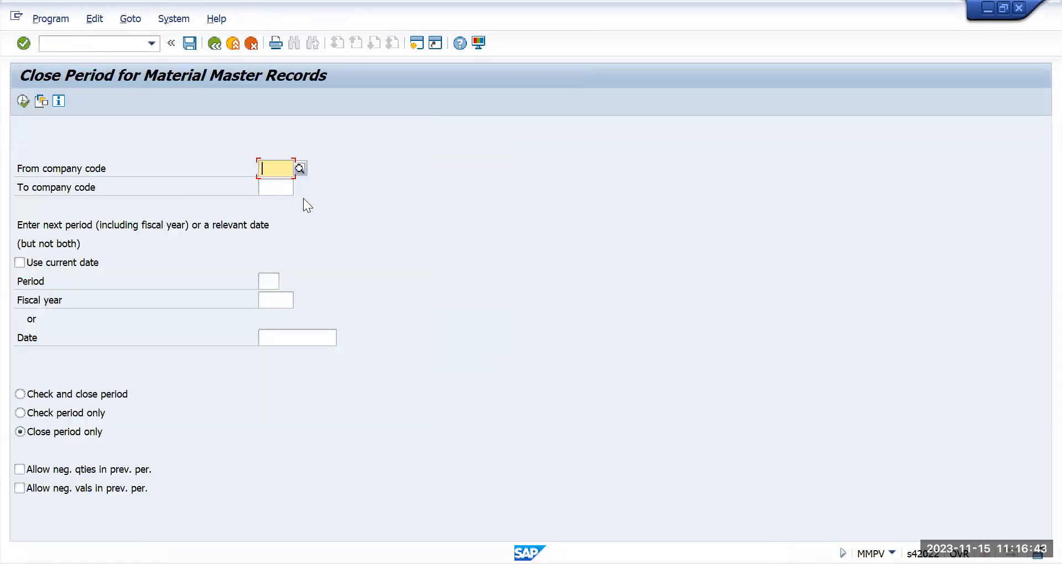
- Run Close period only for company code TMUS with next period 9 and fiscal year 2023
type("TM")
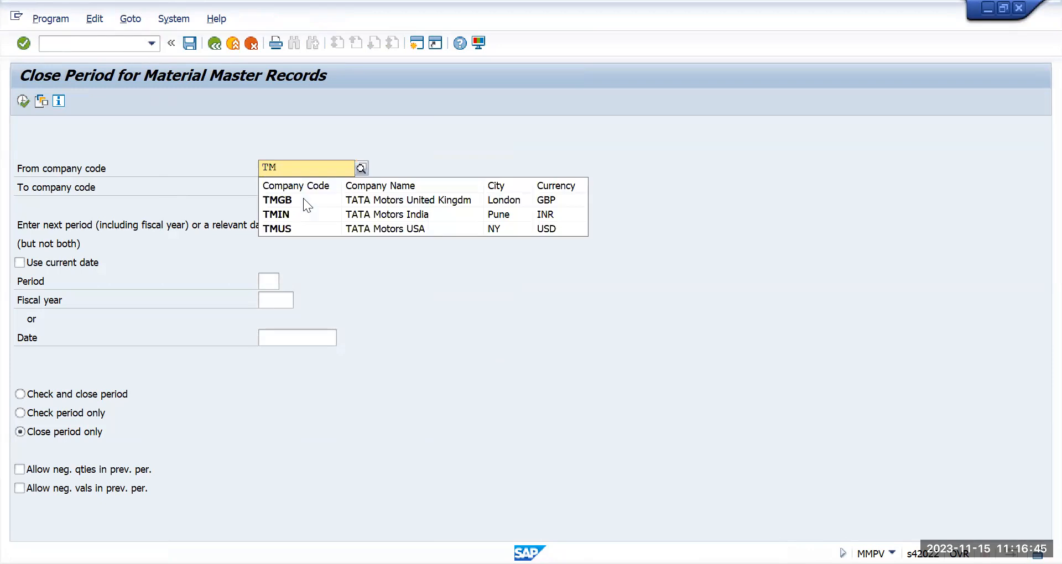
type("US")
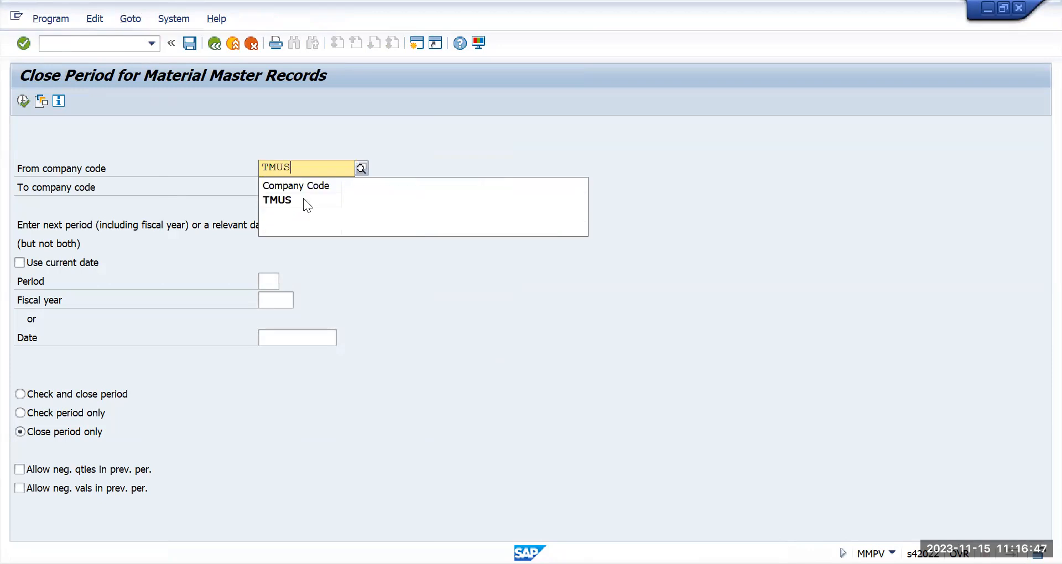
left_click(303, 198)
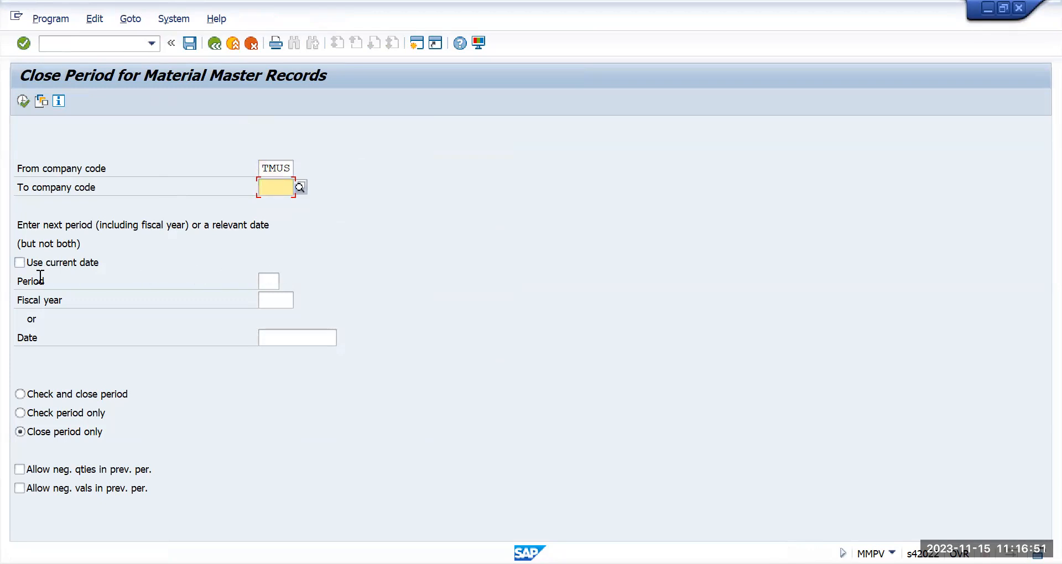
left_click(272, 281)
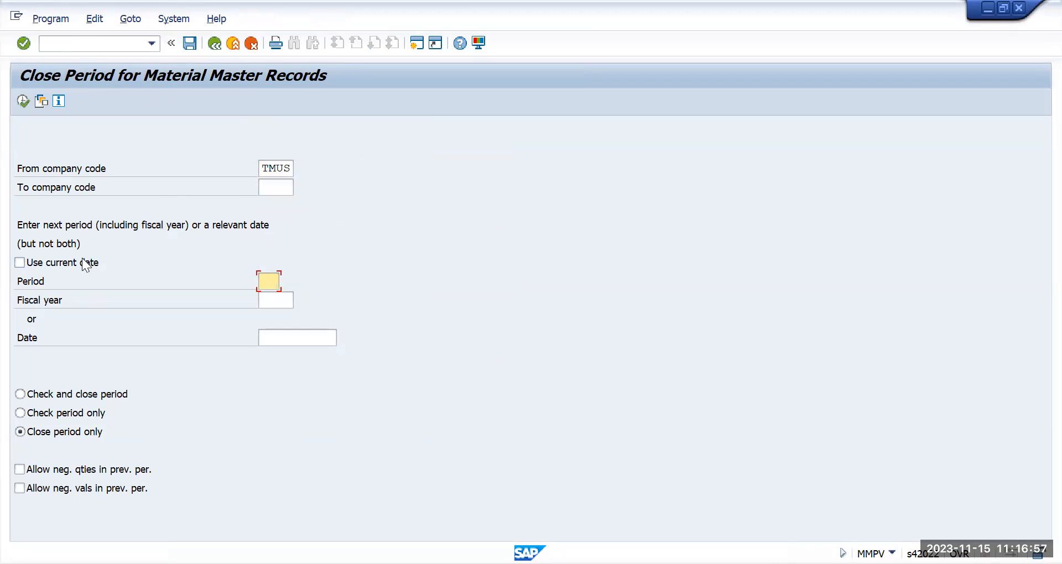
type("9")
key("Tab")
type("202")
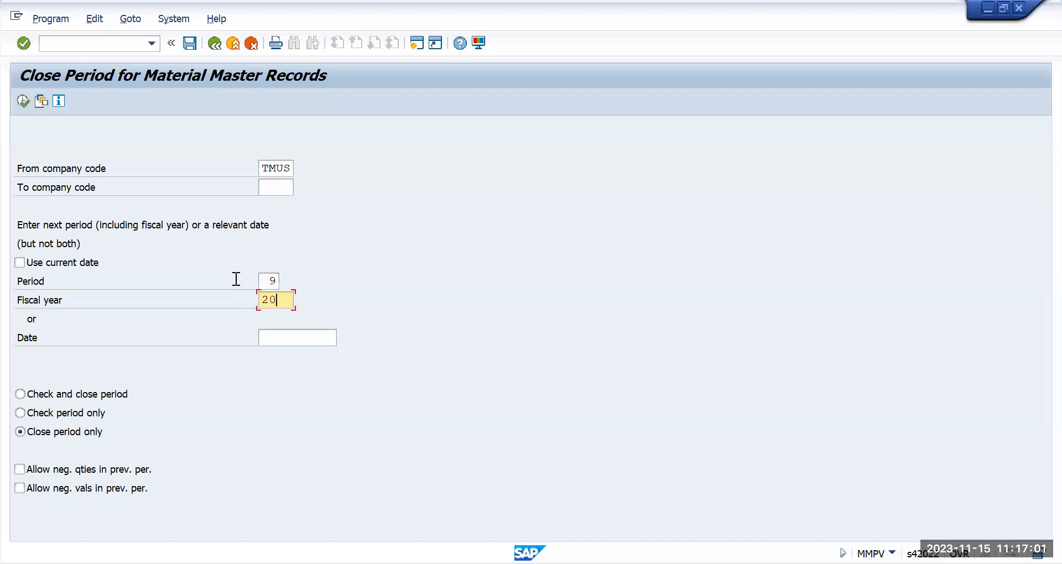
type("3")
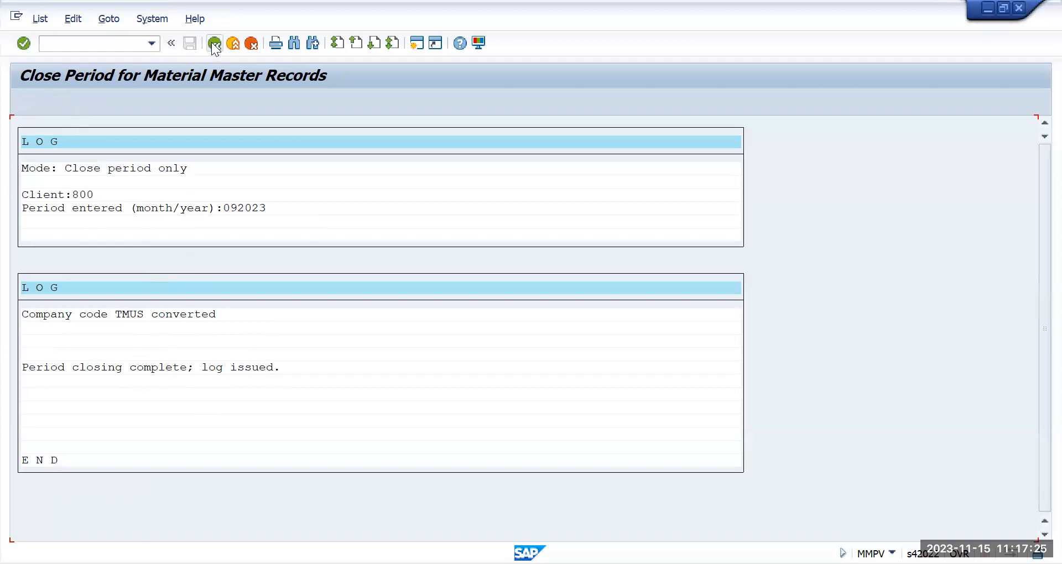
- Leave the period closing log and open the SAP Reference IMG through transaction SPRO
key("F3")
left_click(78, 46)
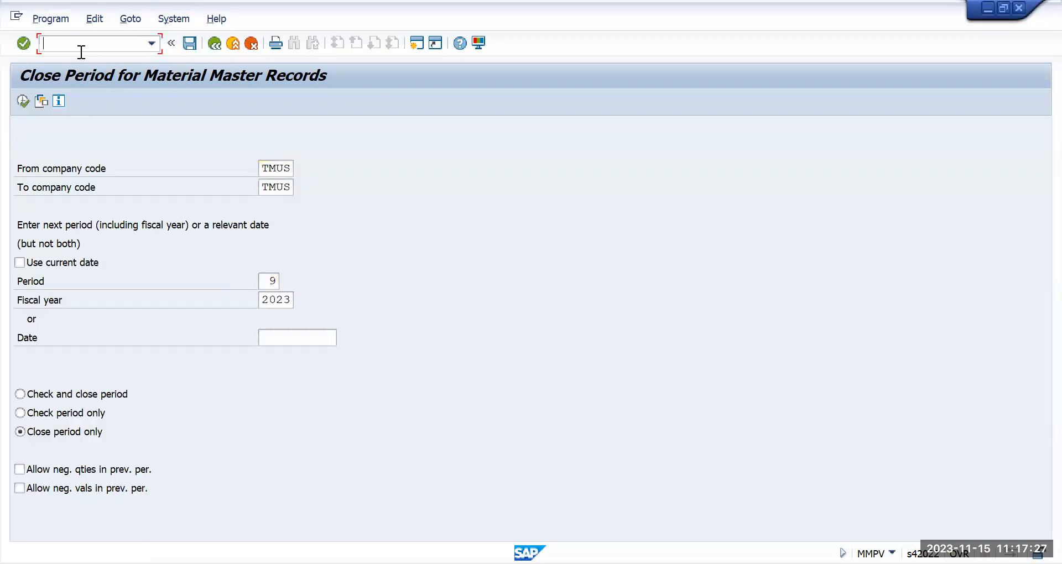
key("F3")
type("spro")
key("Return")
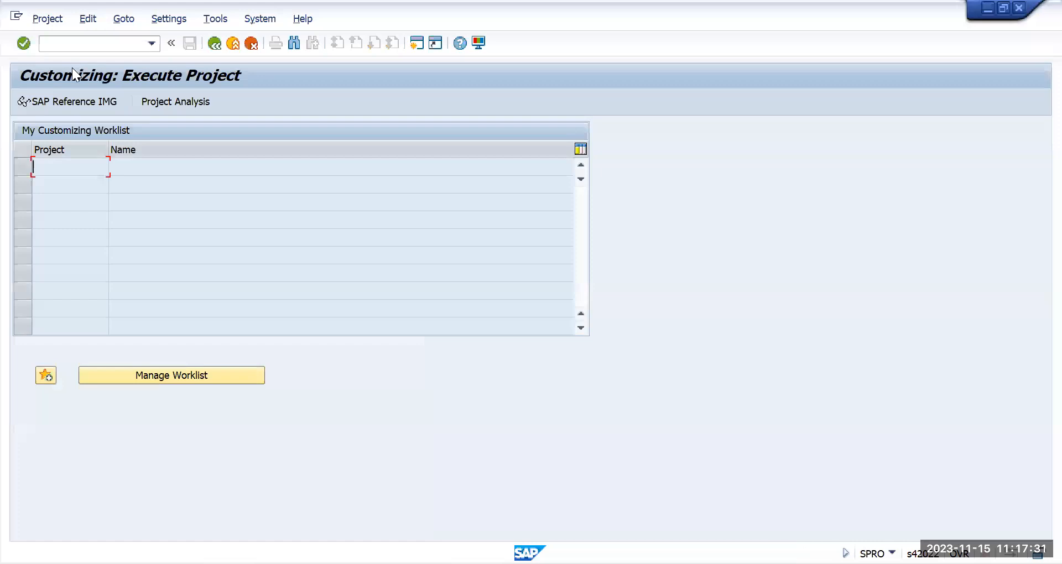
left_click(68, 101)
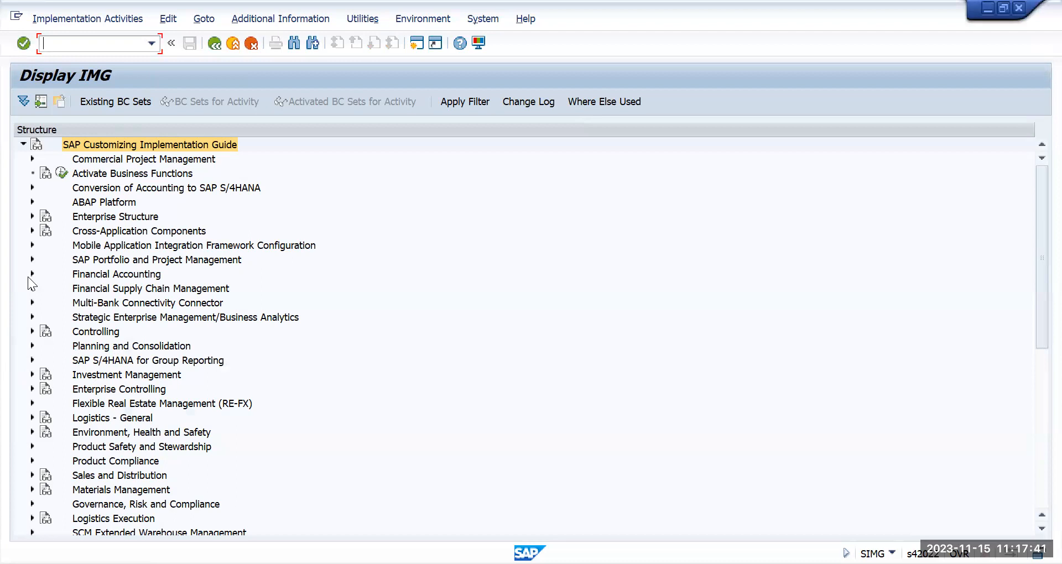
- Execute Maintain Company Codes for Materials Management under Logistics - General, Material Master, Basic Settings
left_click(32, 419)
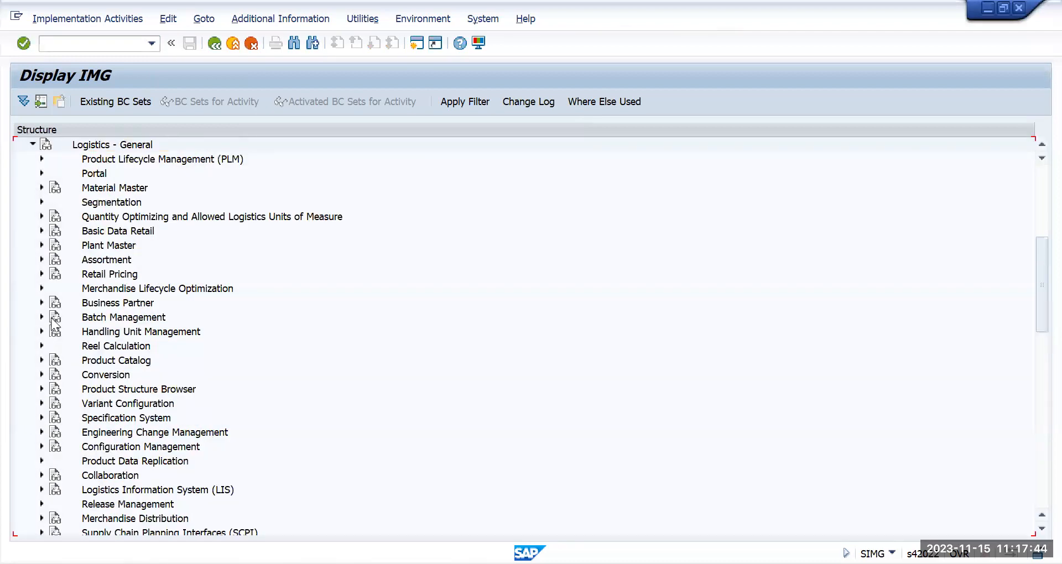
left_click(41, 187)
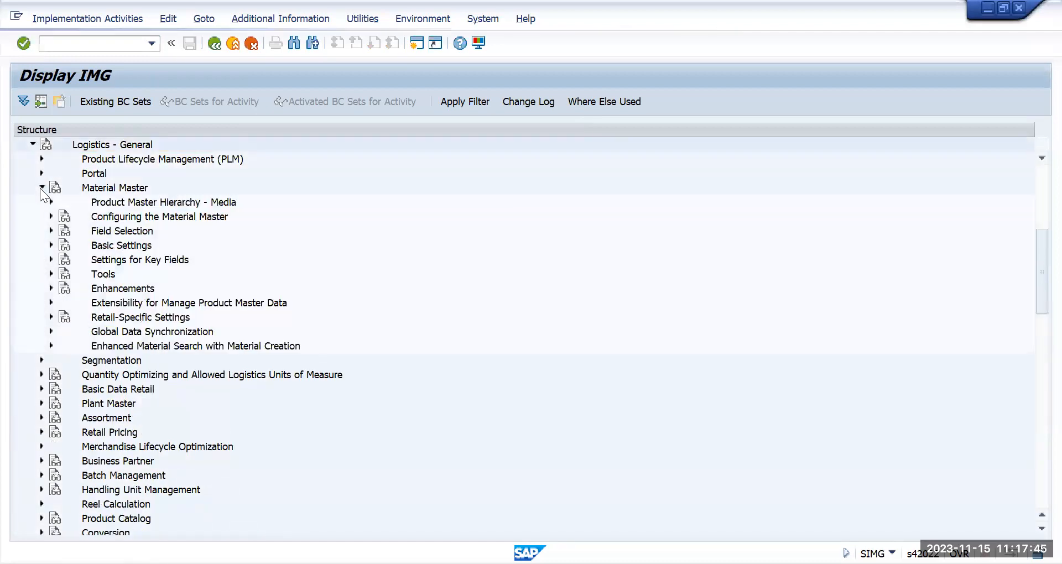
left_click(50, 245)
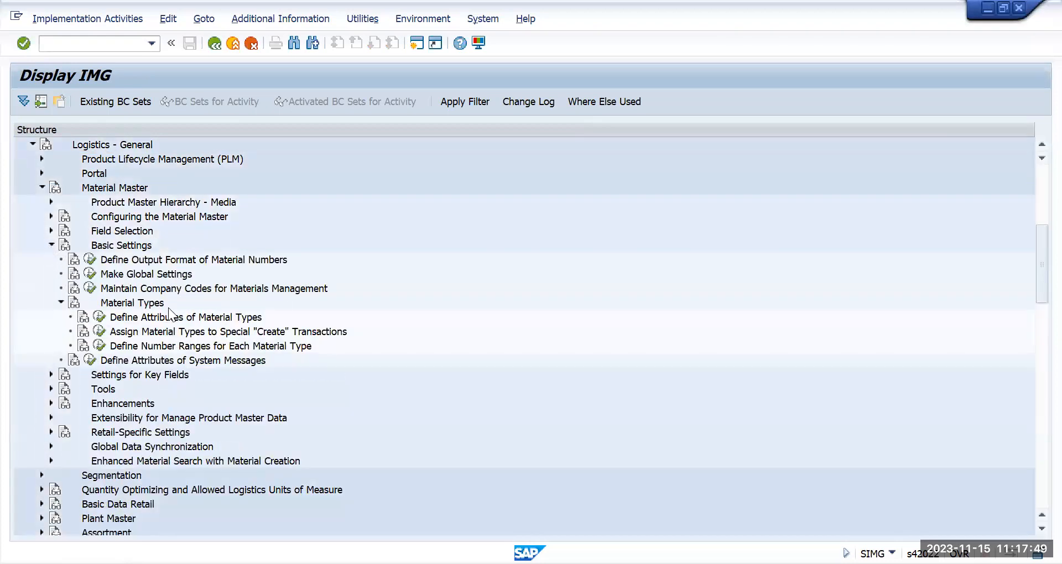
left_click(151, 288)
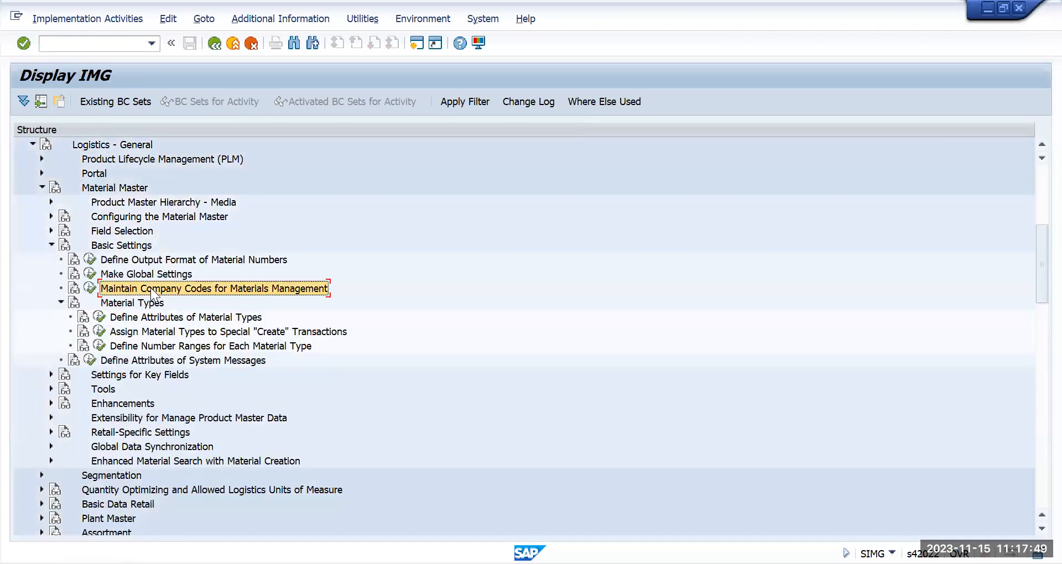
left_click(90, 287)
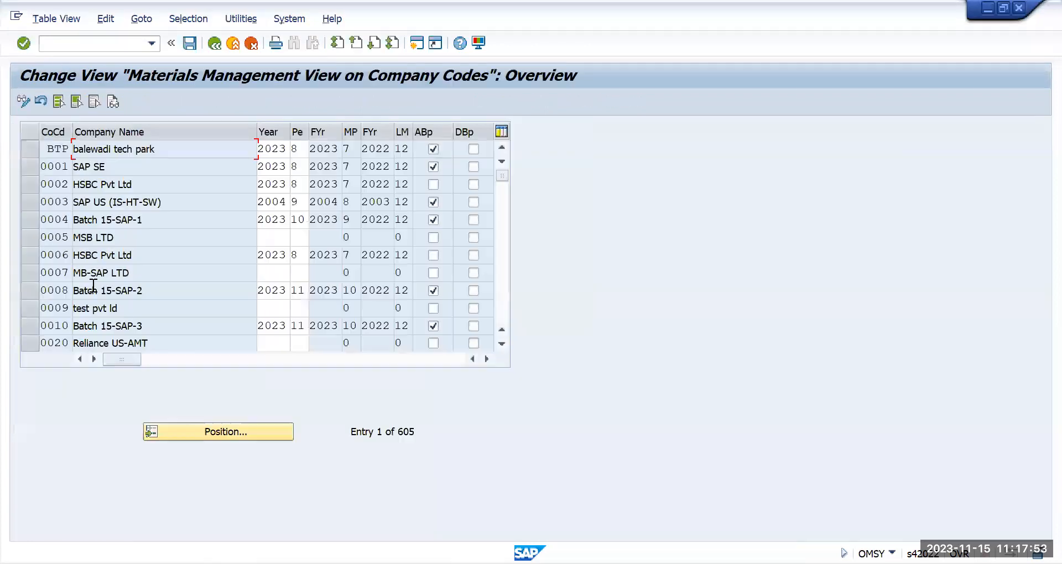
- Position the company code list at TMUS to check its current period
left_click(199, 431)
type("tm")
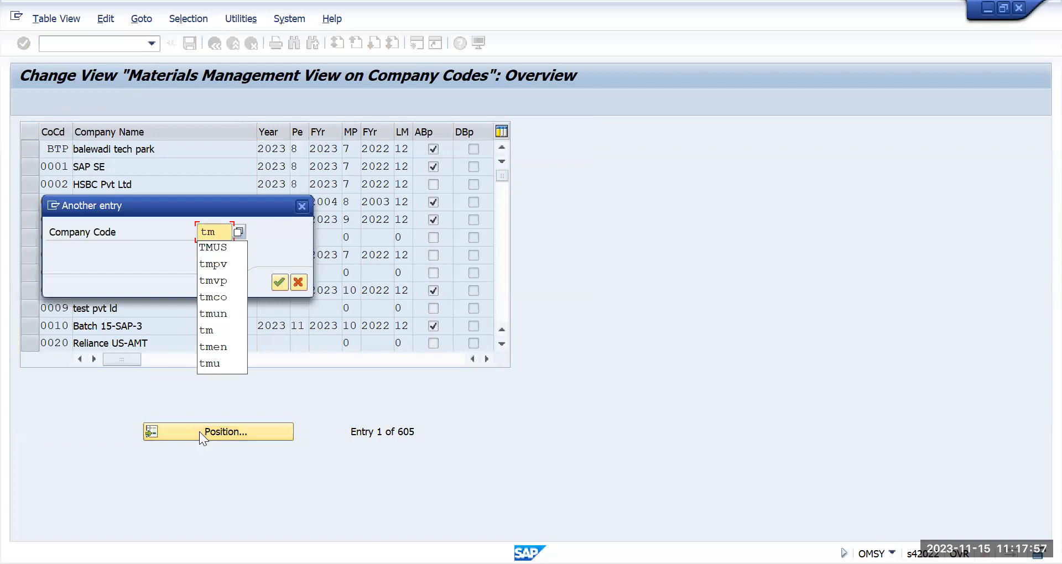
type("s")
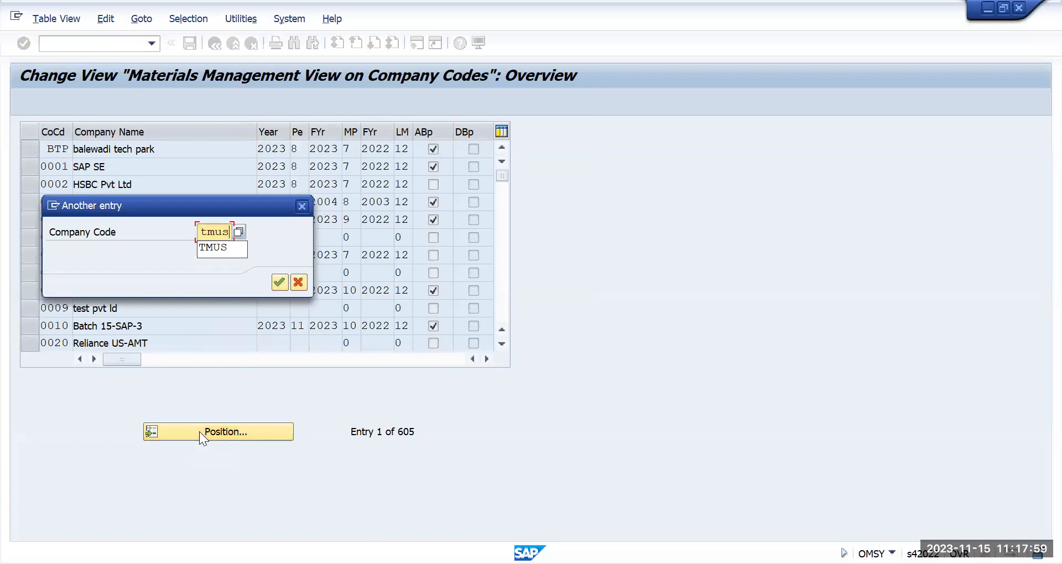
key("Return")
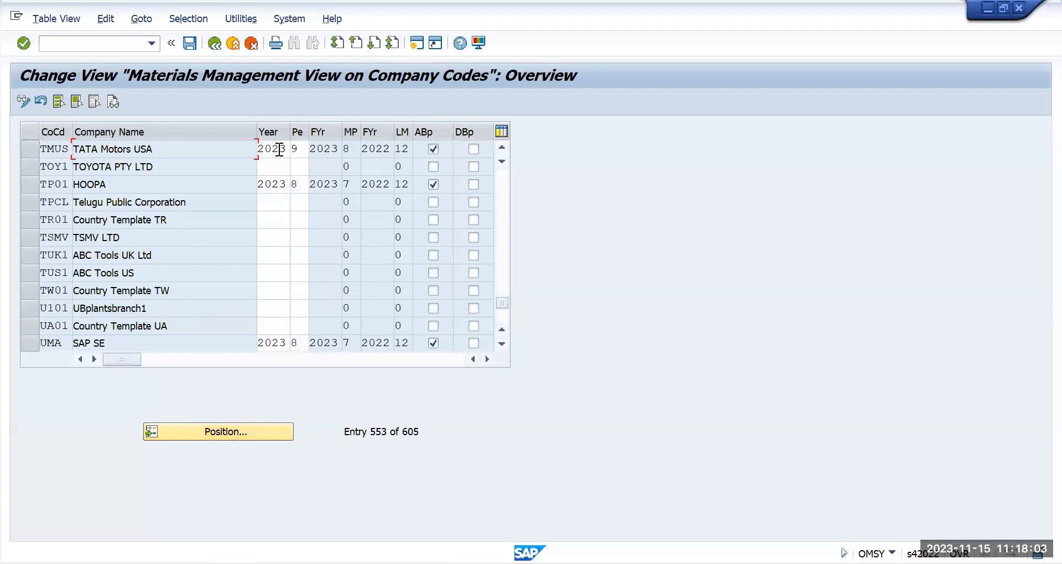
- Leave the company code view with /n and start transaction MMPV again
left_click(211, 46)
left_click(122, 47)
type("/n")
key("Return")
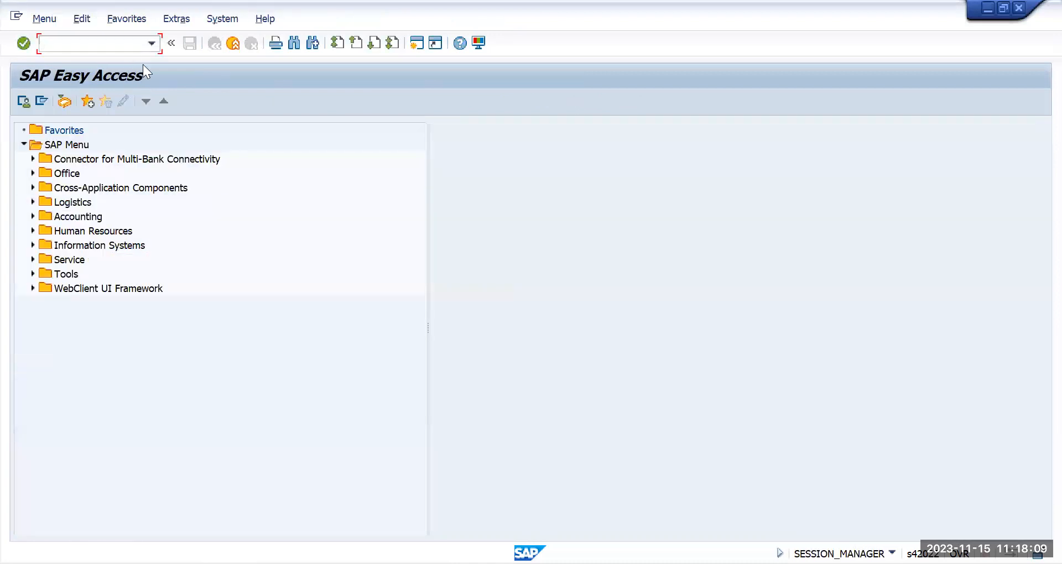
left_click(151, 43)
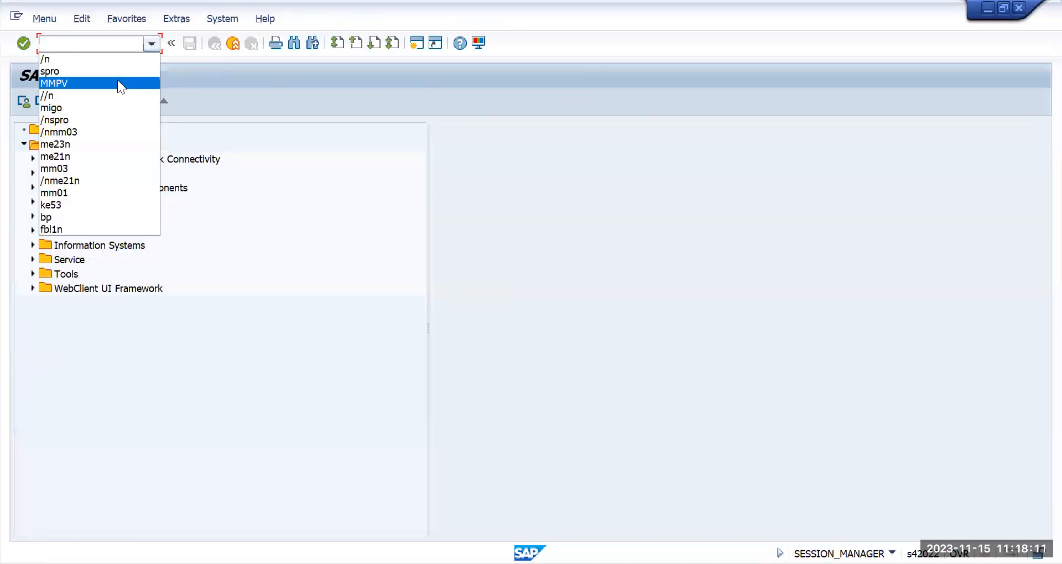
left_click(118, 83)
key("Return")
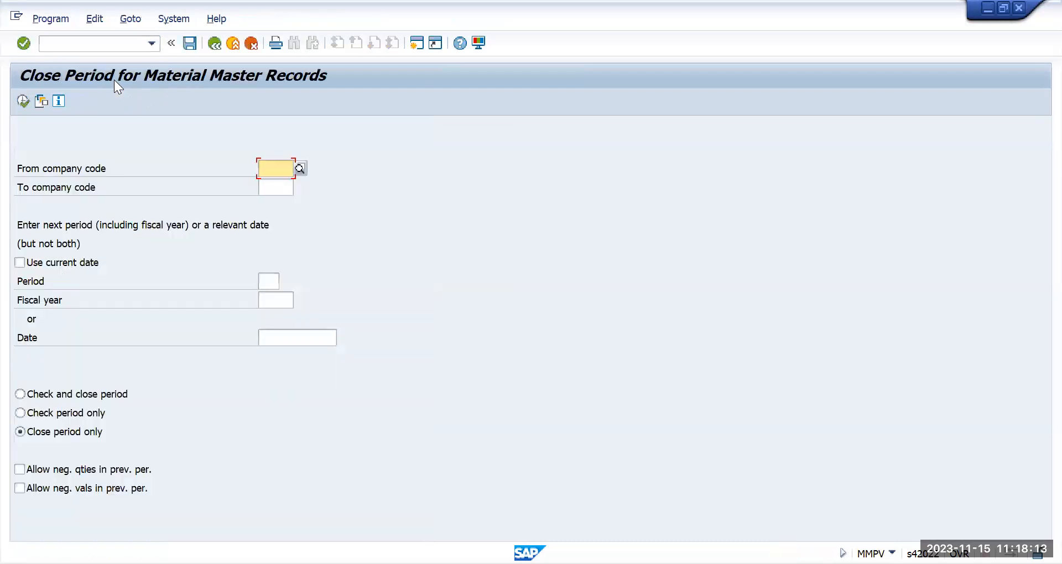
- Execute Close period only for company code TMUS with next period 10 and fiscal year 2023
key("Down")
key("Return")
key("Tab")
key("Tab")
key("Tab")
key("Tab")
key("Tab")
key("Tab")
key("Tab")
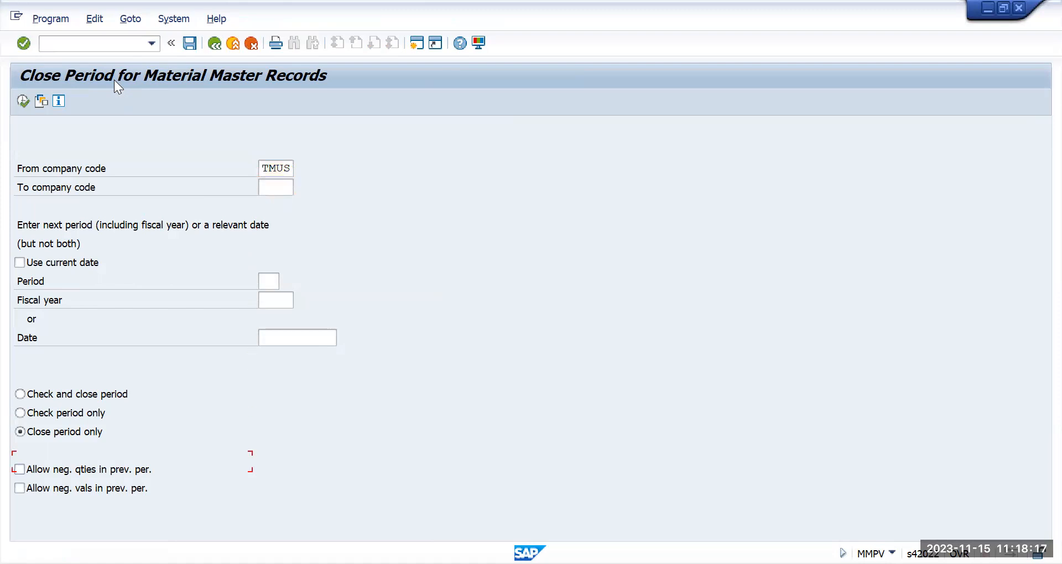
left_click(275, 278)
type("1")
type("2023")
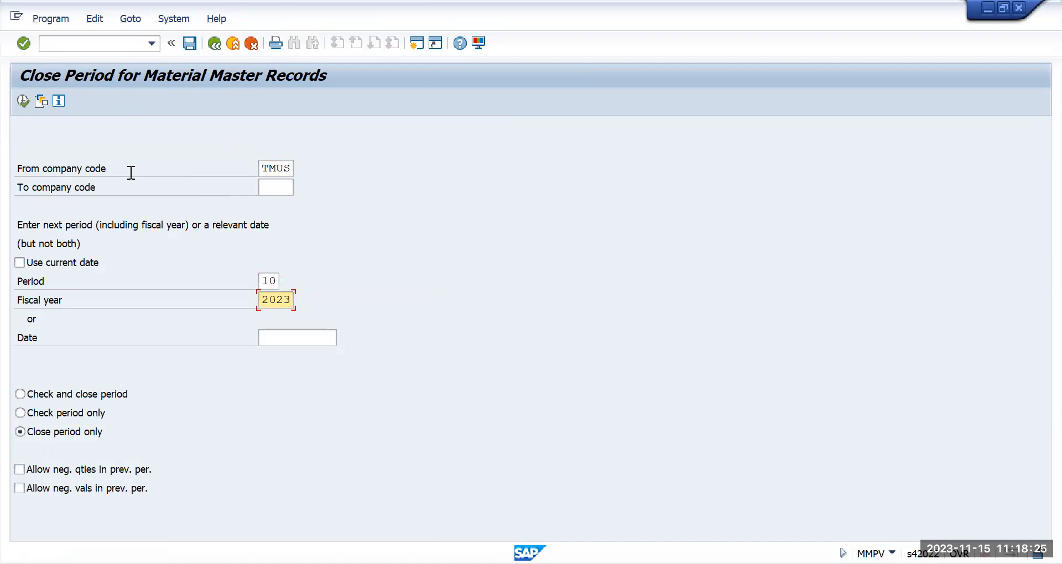
left_click(21, 104)
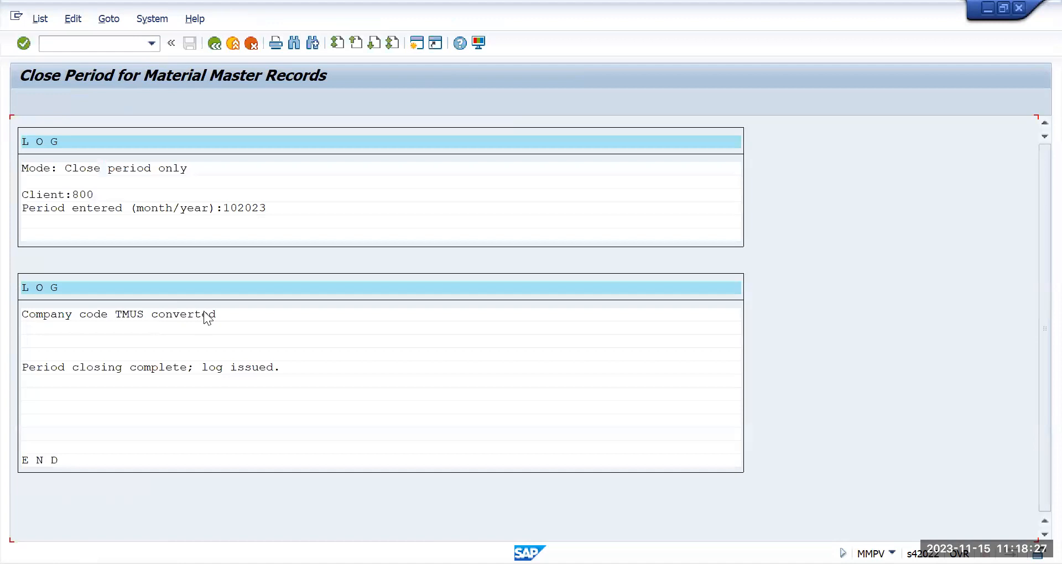
- Return to the period closing selection, change the period to 11 of 2023 and execute it for TMUS
left_click(214, 44)
left_click(270, 282)
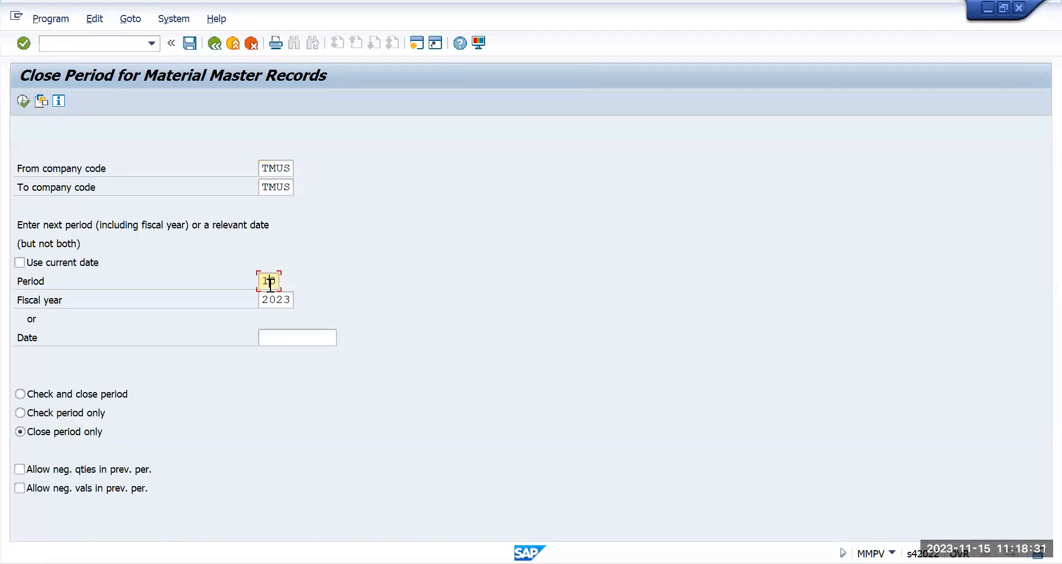
type("1")
left_click(24, 101)
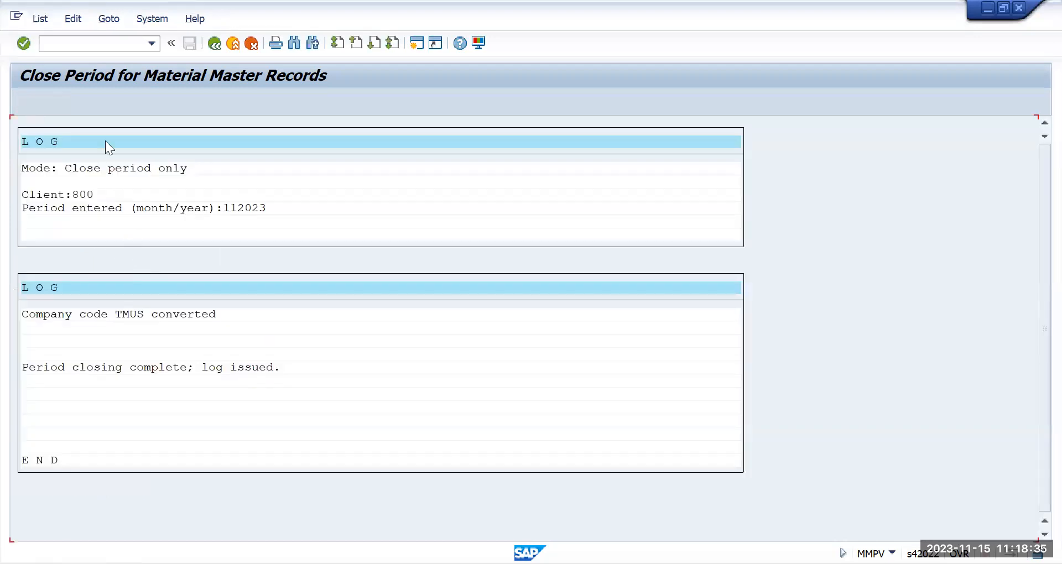
- Leave the period closing log with /n, start transaction SPRO and display the SAP Reference IMG
left_click(92, 44)
type("/n")
key("Return")
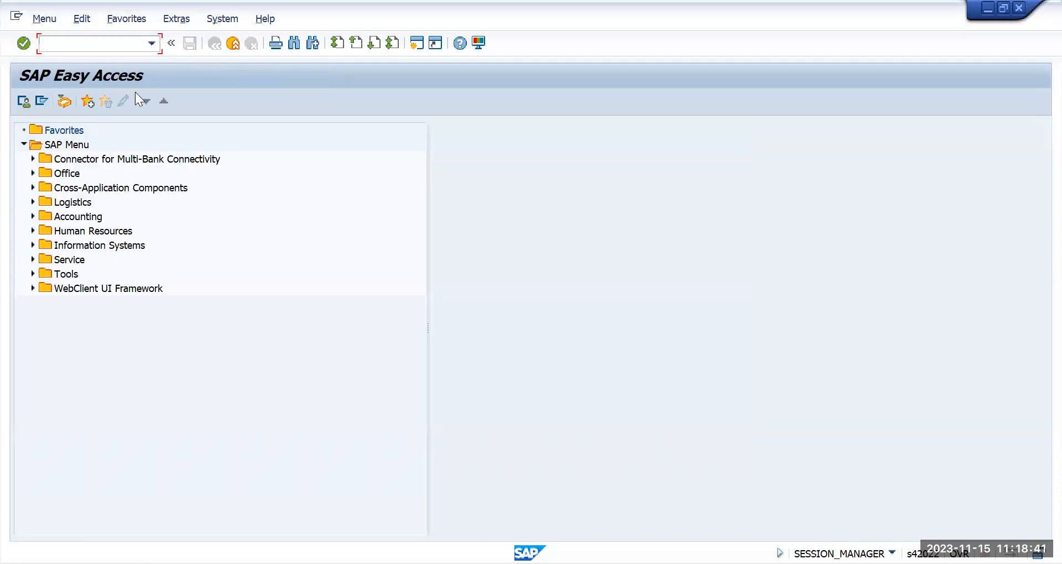
type("spro")
key("Return")
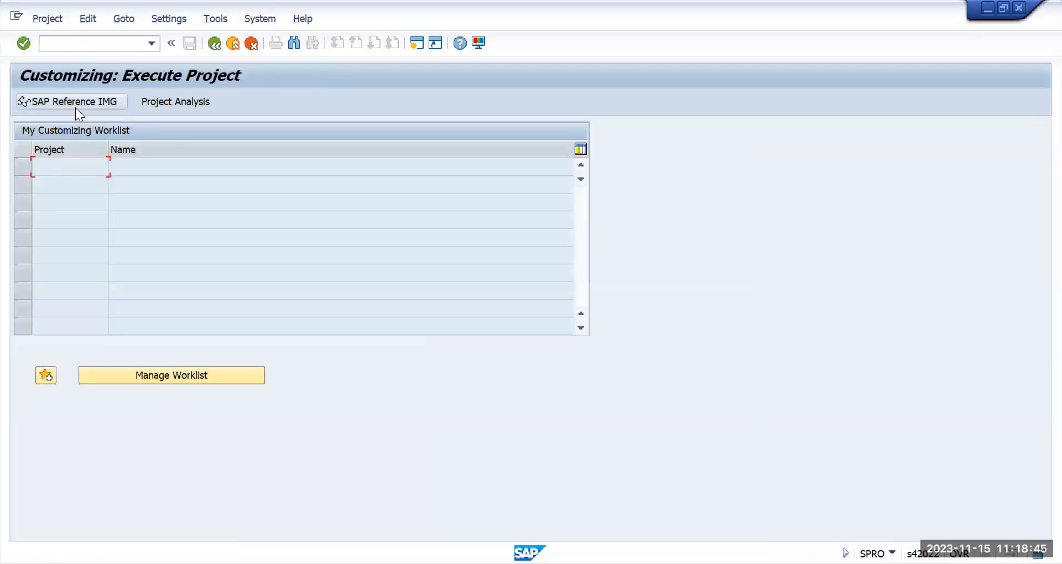
left_click(75, 107)
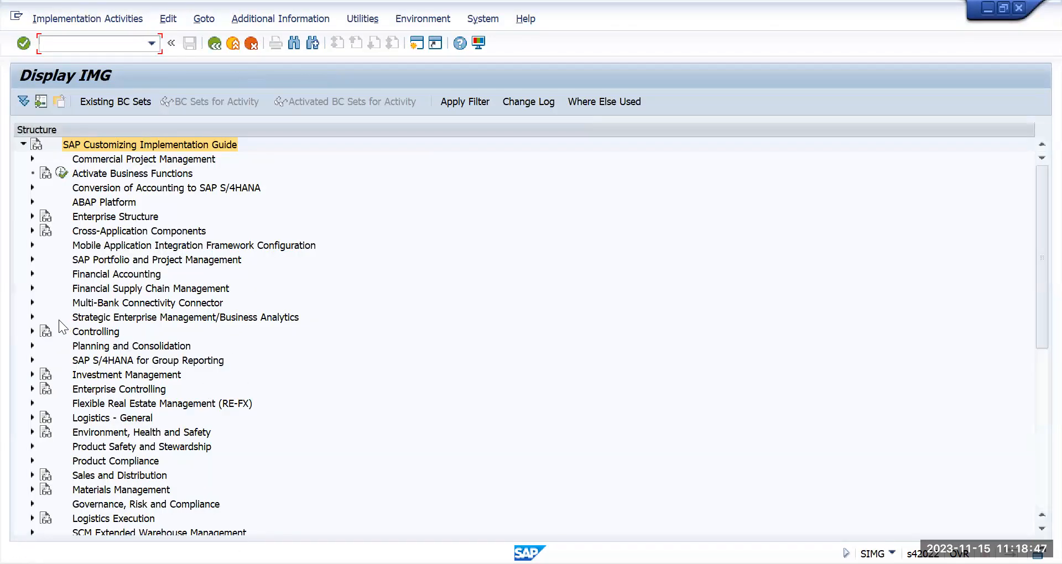
- Execute Maintain Company Codes for Materials Management under Logistics - General, Material Master, Basic Settings
left_click(43, 425)
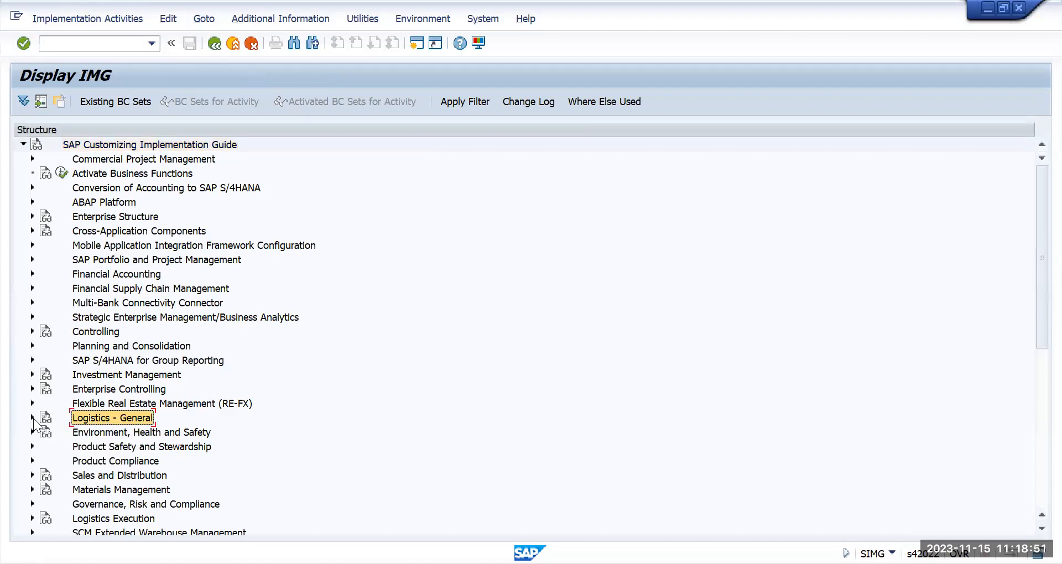
left_click(31, 418)
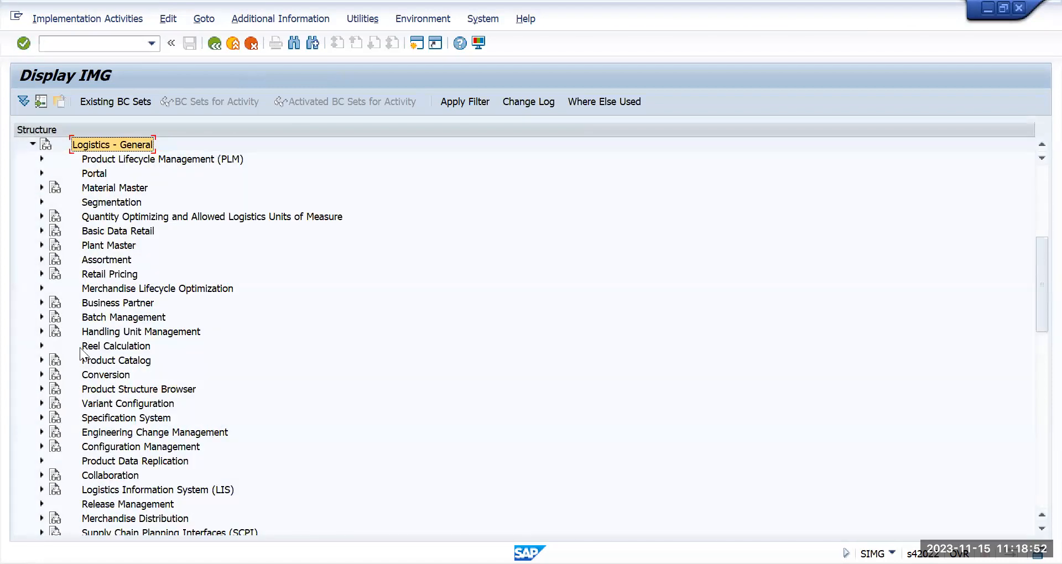
left_click(100, 191)
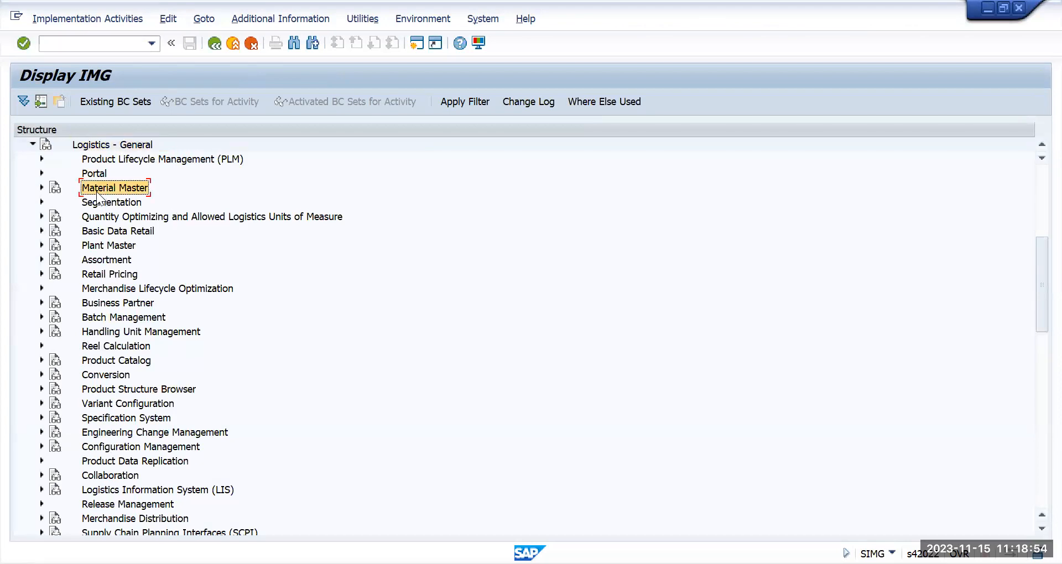
left_click(41, 188)
left_click(127, 246)
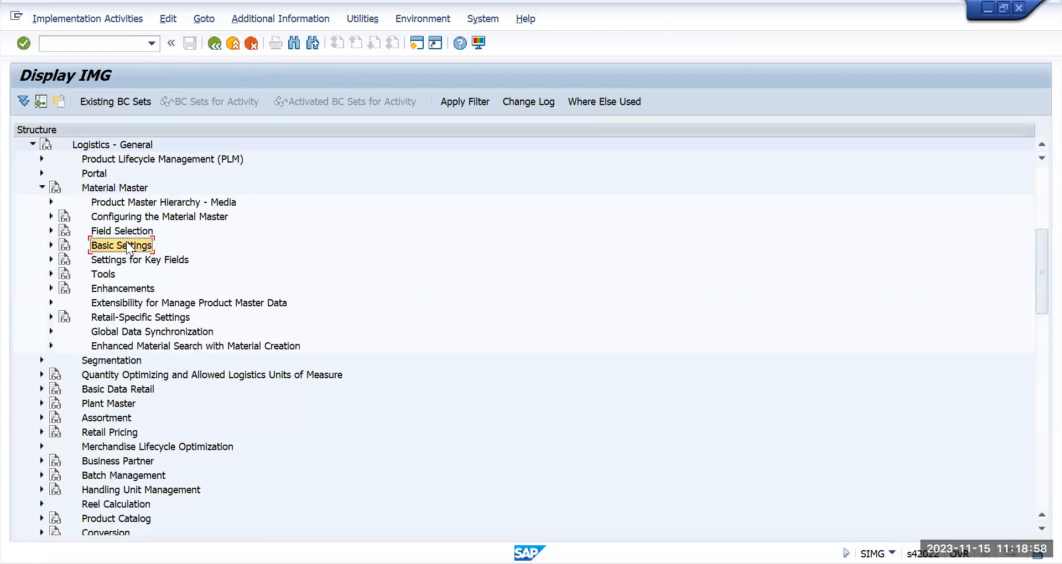
left_click(50, 244)
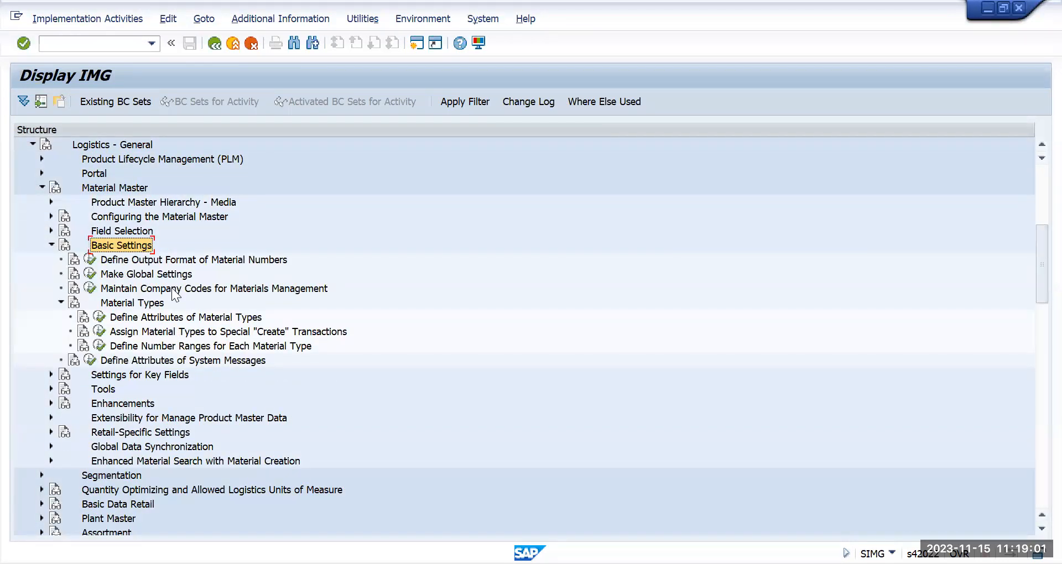
left_click(100, 288)
left_click(87, 287)
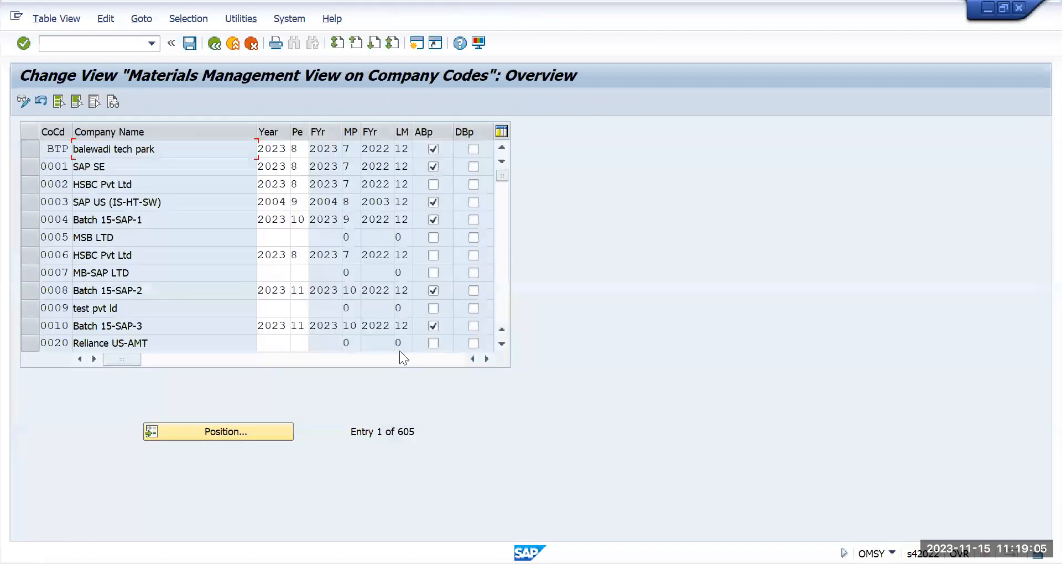
- Position the materials management company code list at TMUS to verify its current period
left_click(243, 434)
type("tmus")
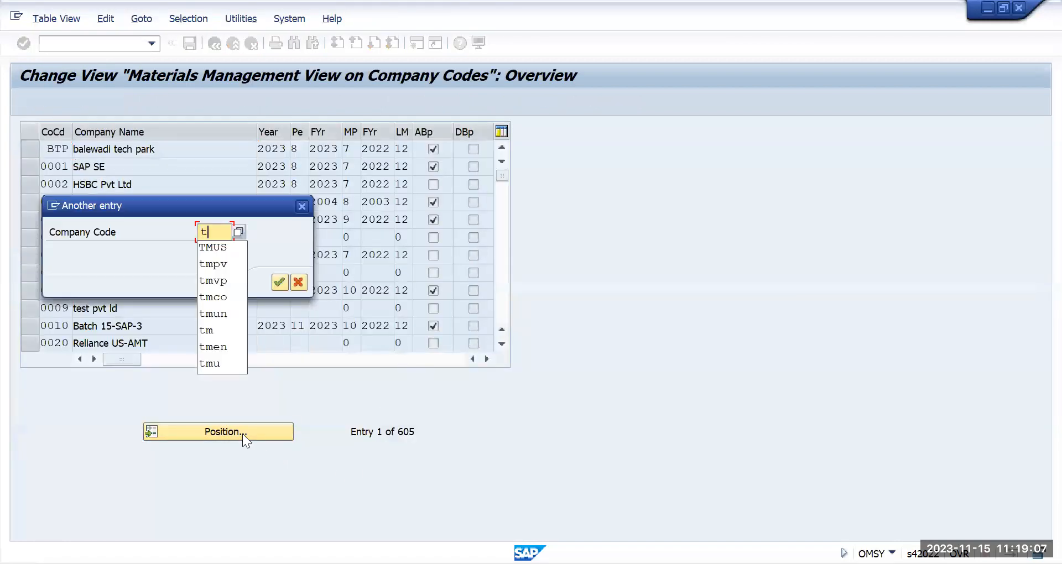
key("Return")
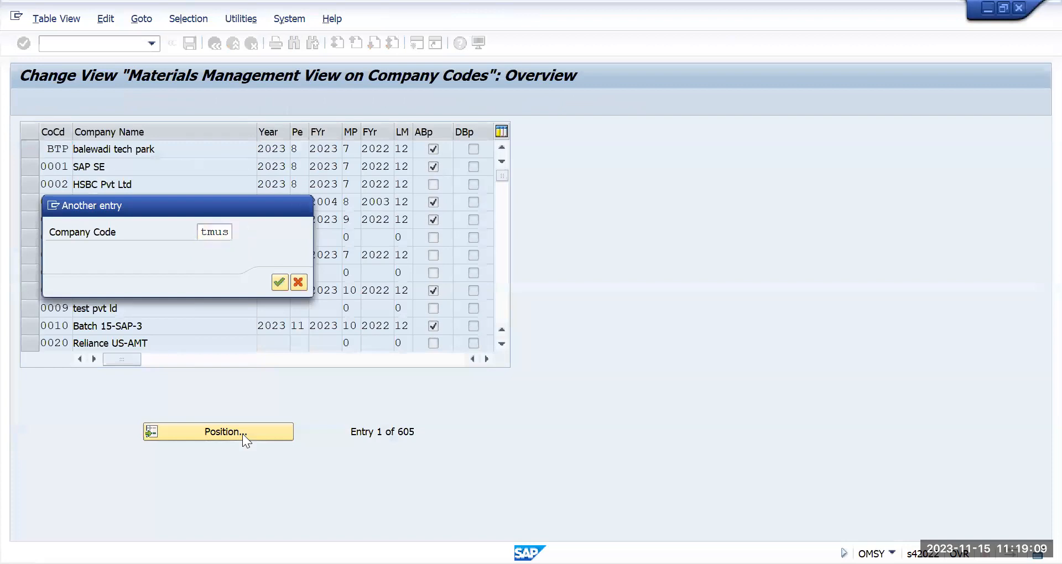
key("Return")
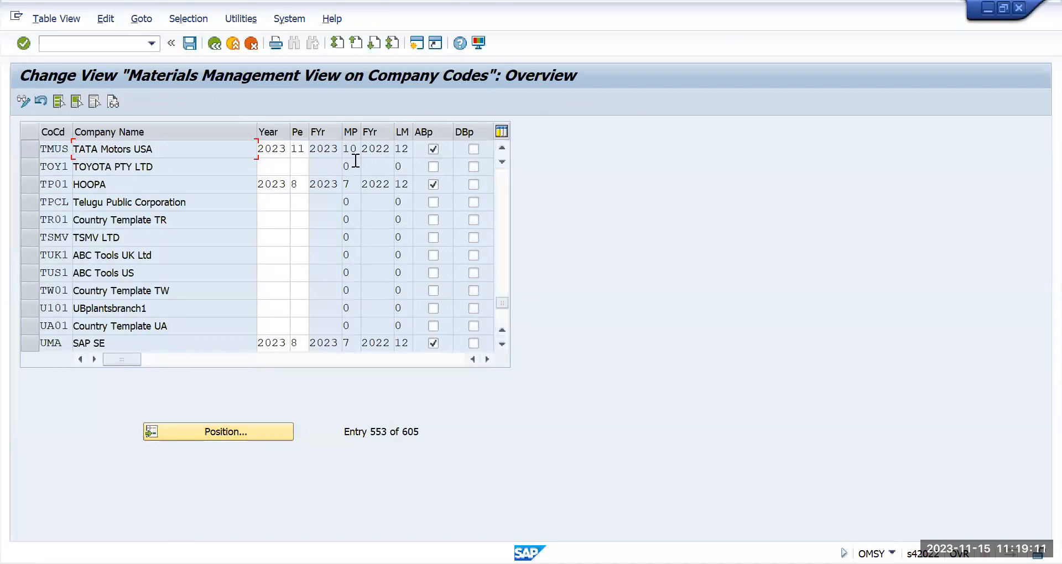
- Leave the company code view with /n, start transaction MIGO and load the previously used purchase order for the goods receipt
left_click(79, 46)
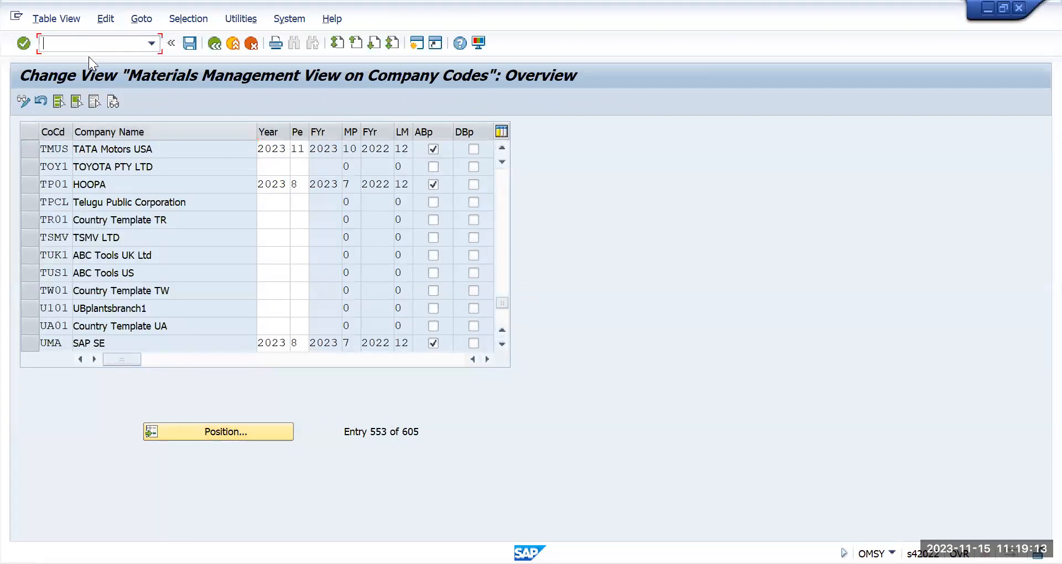
type("/n")
key("Return")
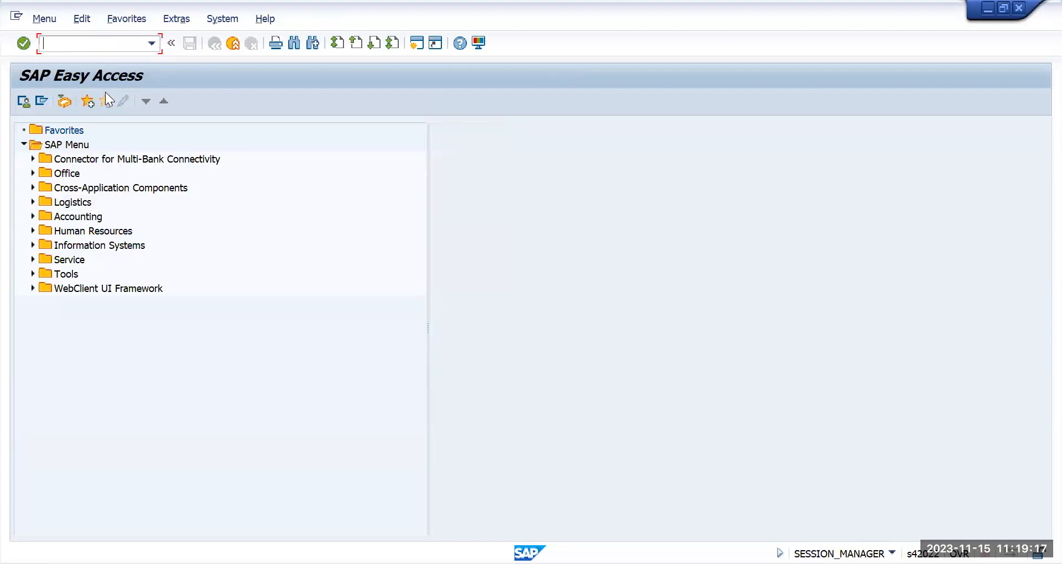
type("migo")
key("Return")
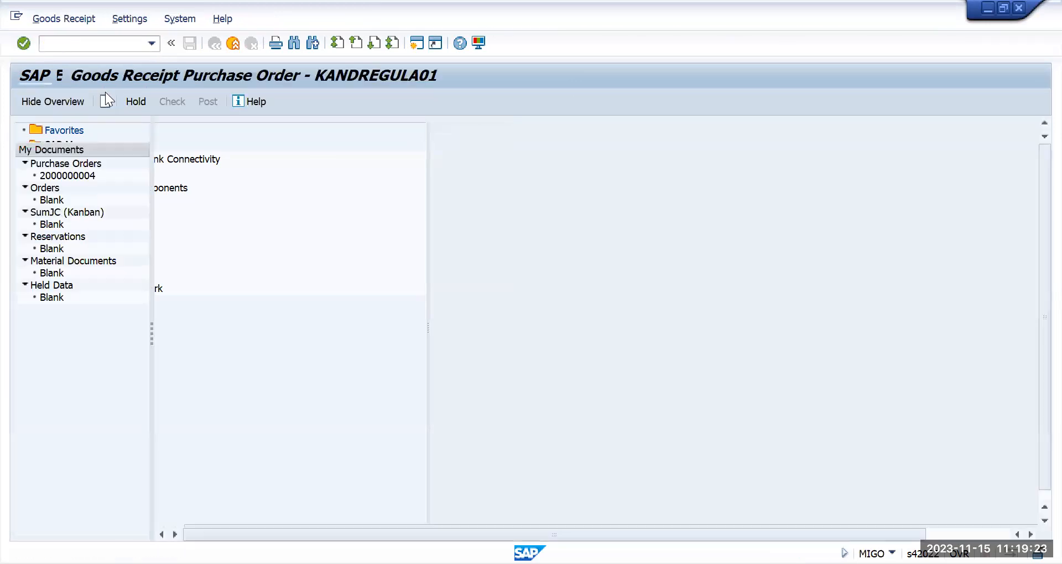
key("Down")
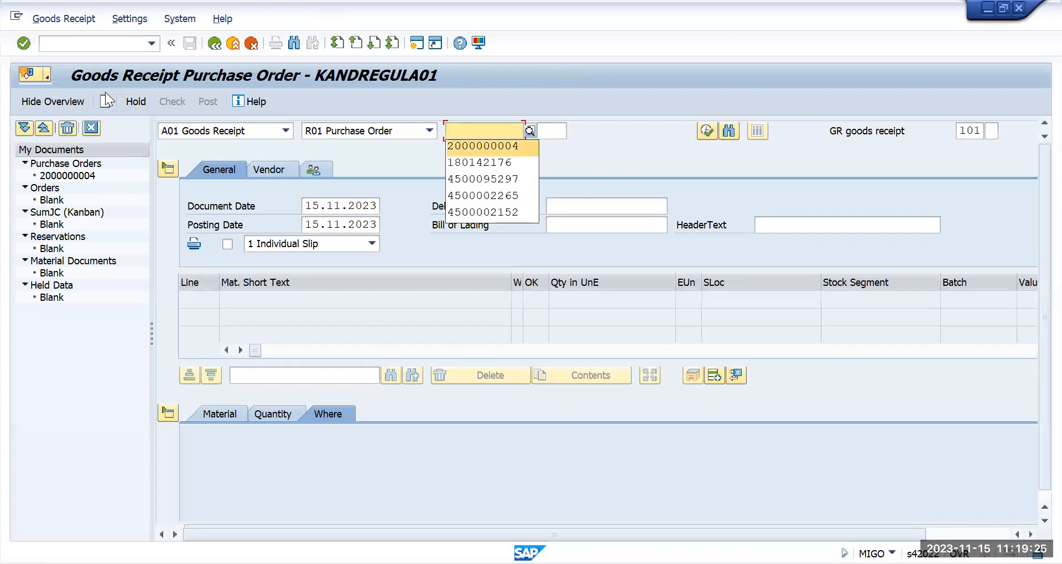
key("Return")
key("Return")
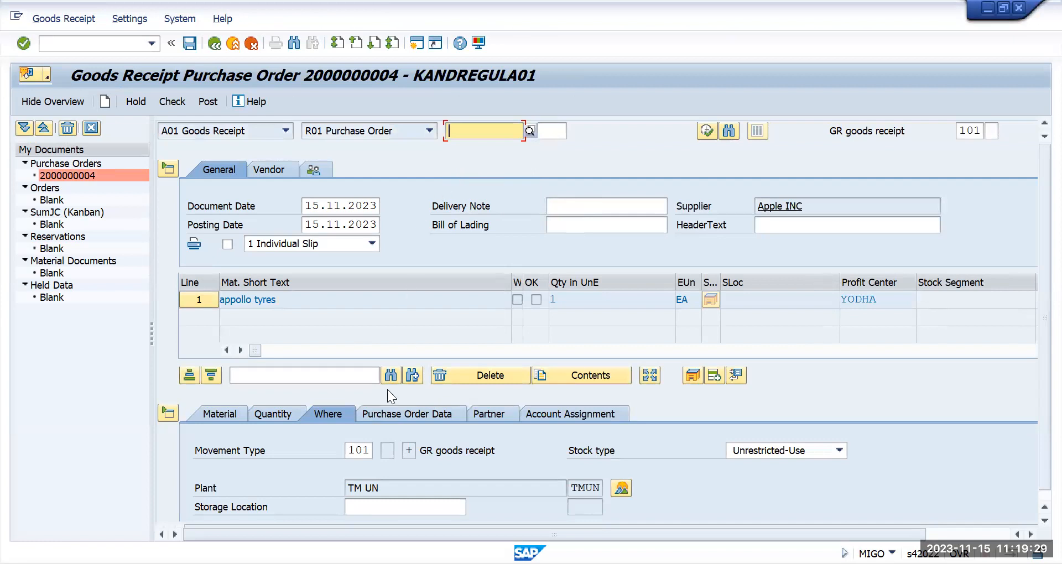
- Mark the appollo tyres line as Item OK, check the goods receipt and close the resulting log
scroll(872, 365, "down", 2)
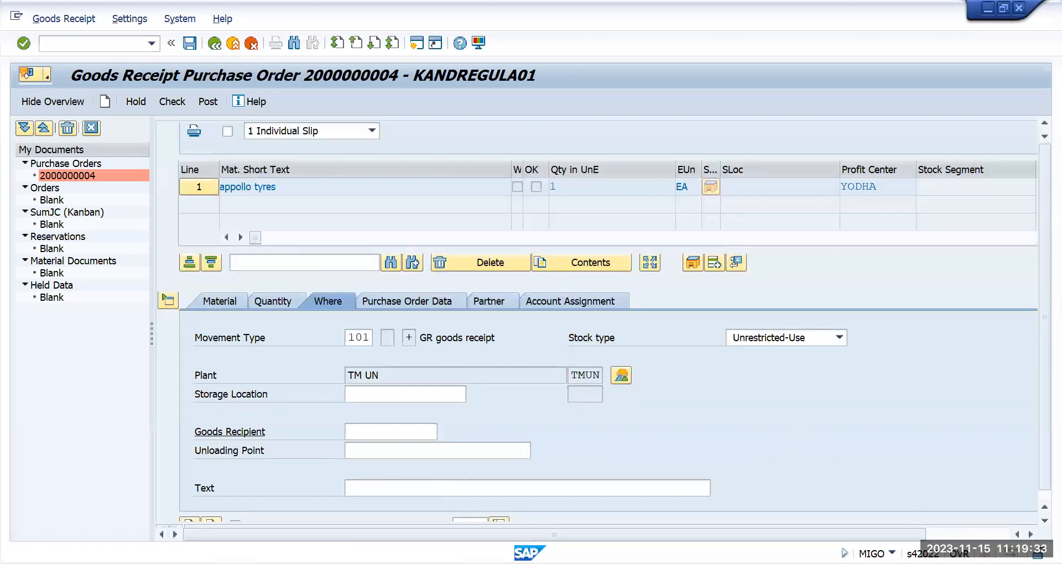
left_click_drag(924, 535, 932, 489)
scroll(791, 412, "down", 1)
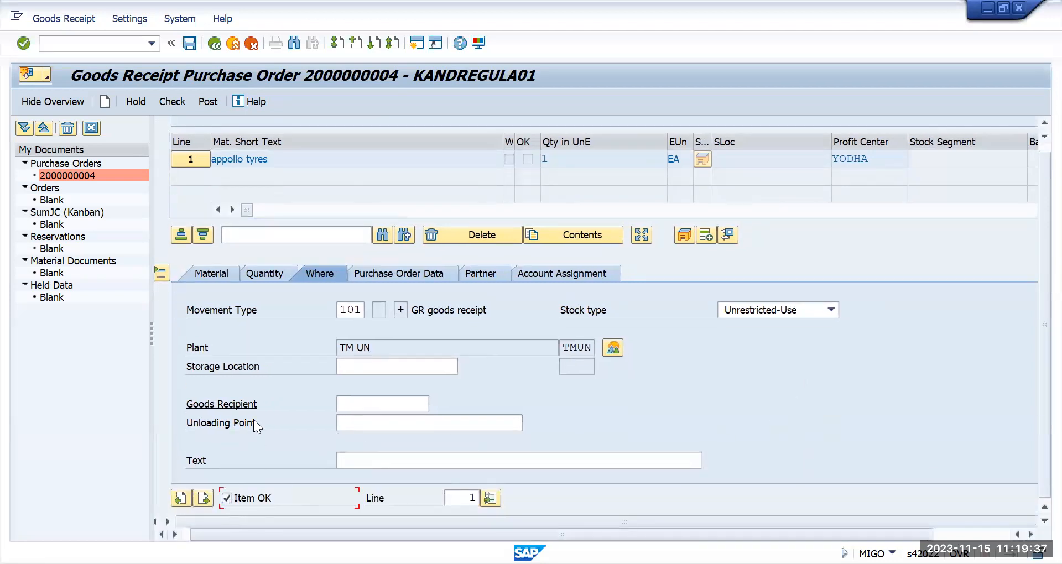
left_click(171, 102)
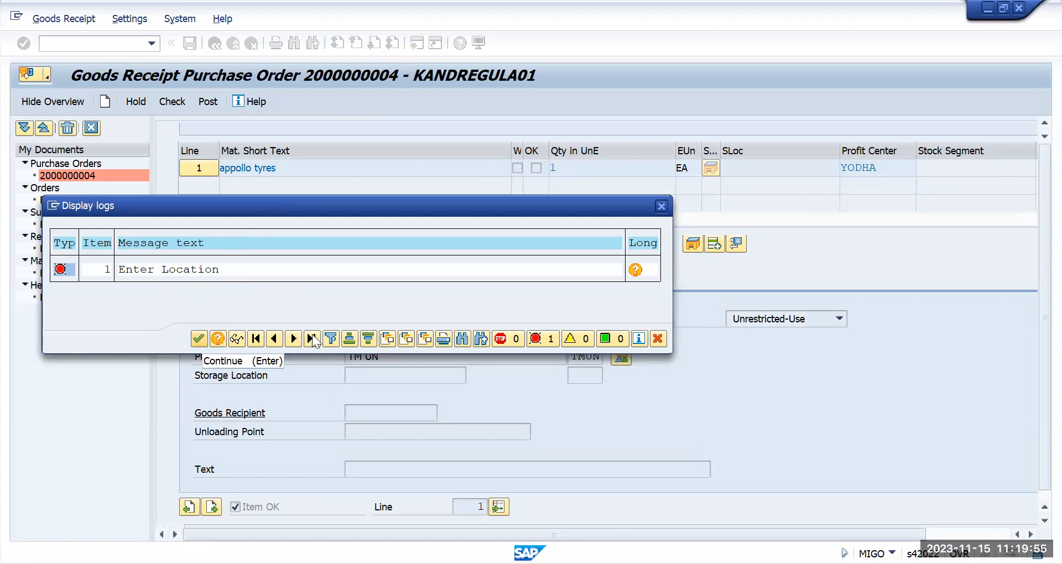
key("Return")
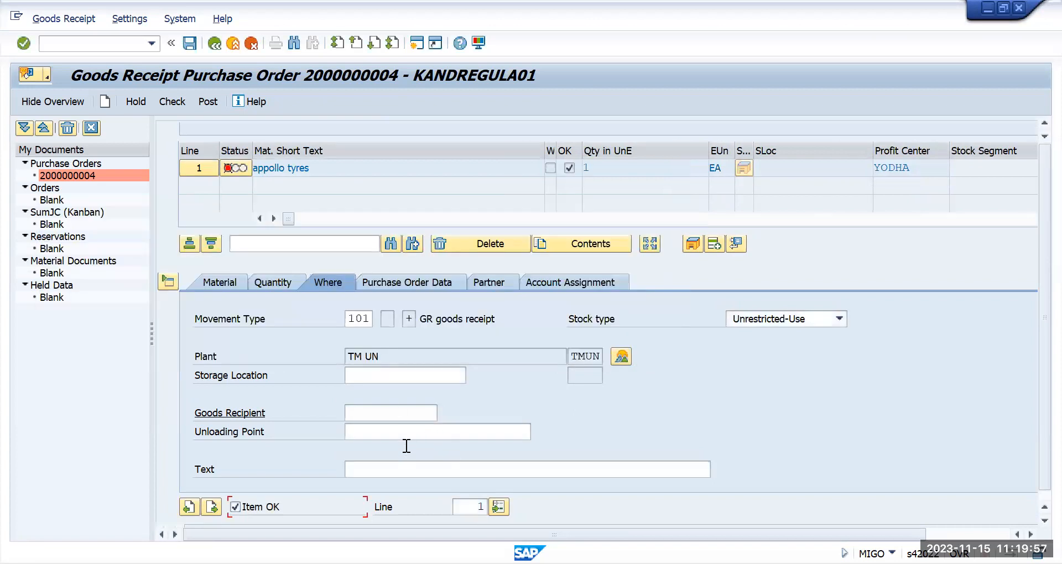
- Set the storage location of the appollo tyres item to TMUN and check the goods receipt again
scroll(381, 444, "down", 2)
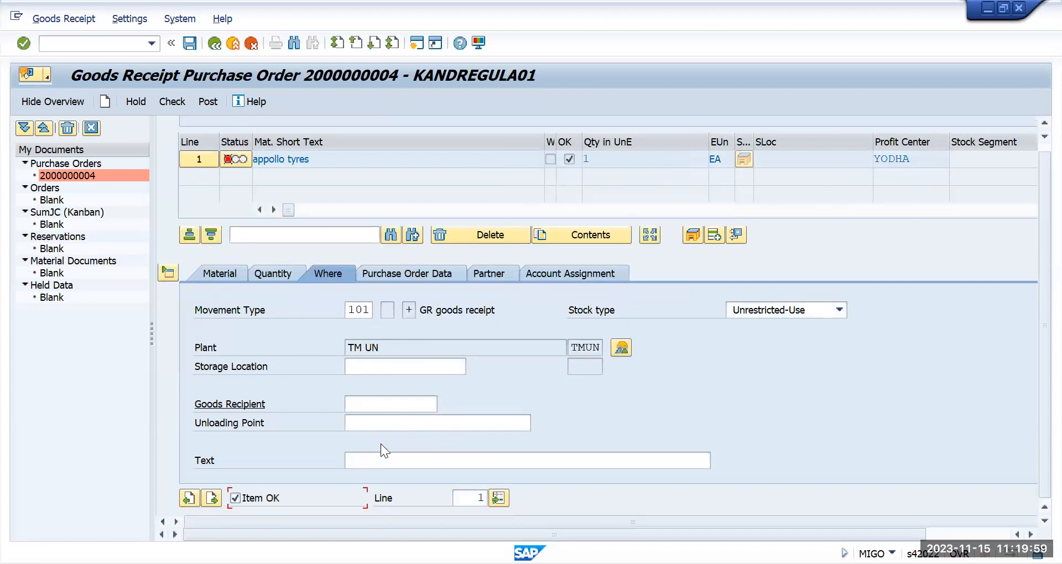
scroll(375, 412, "up", 2)
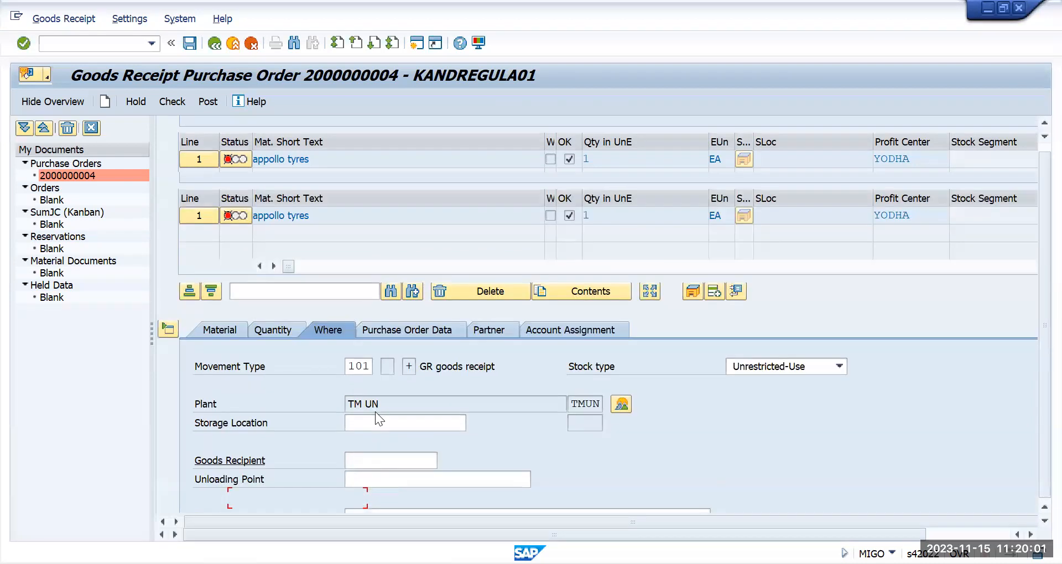
scroll(373, 398, "down", 2)
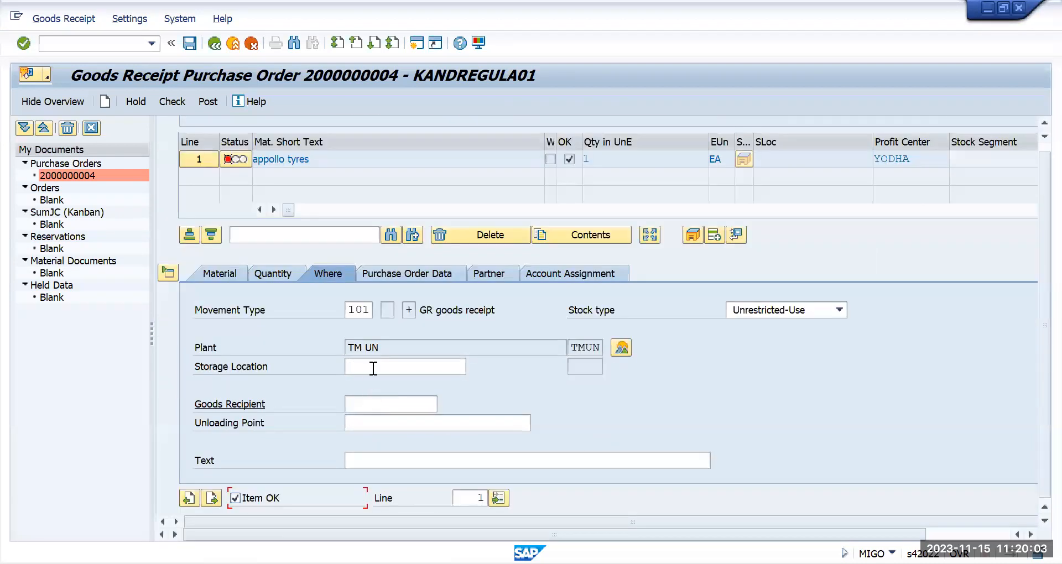
left_click(372, 367)
left_click(373, 367)
left_click(378, 382)
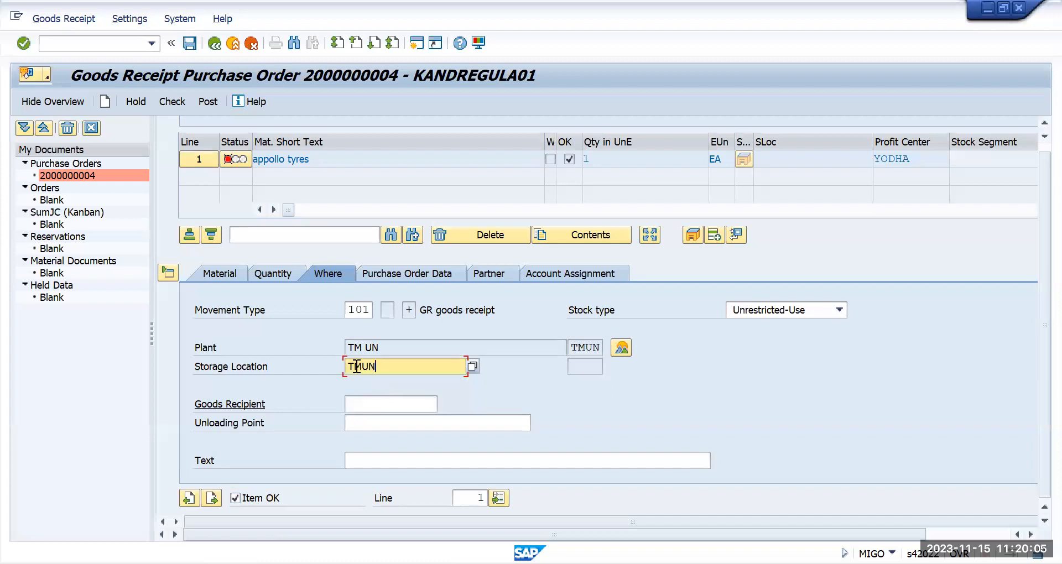
left_click(210, 273)
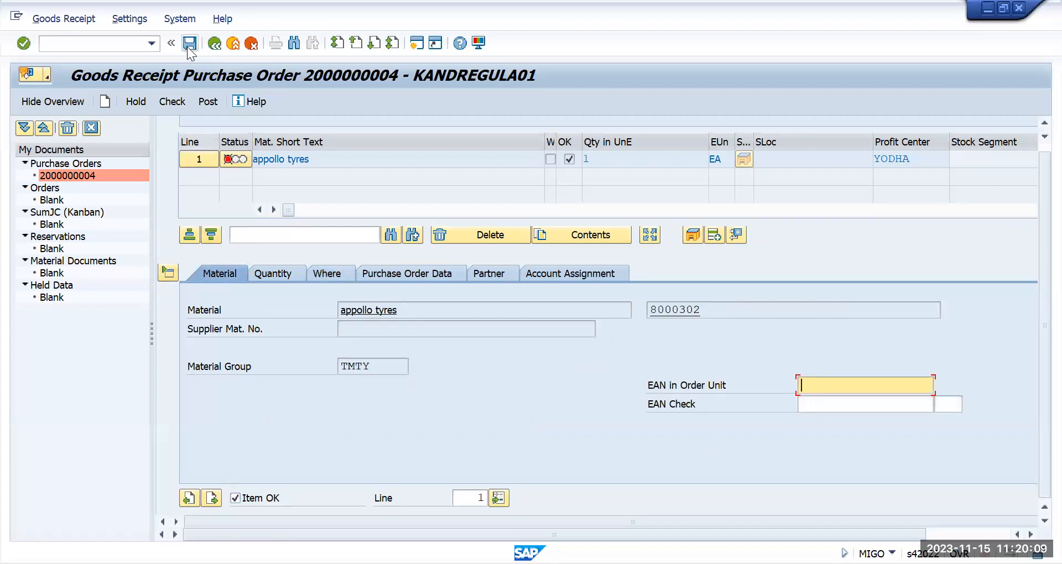
left_click(176, 102)
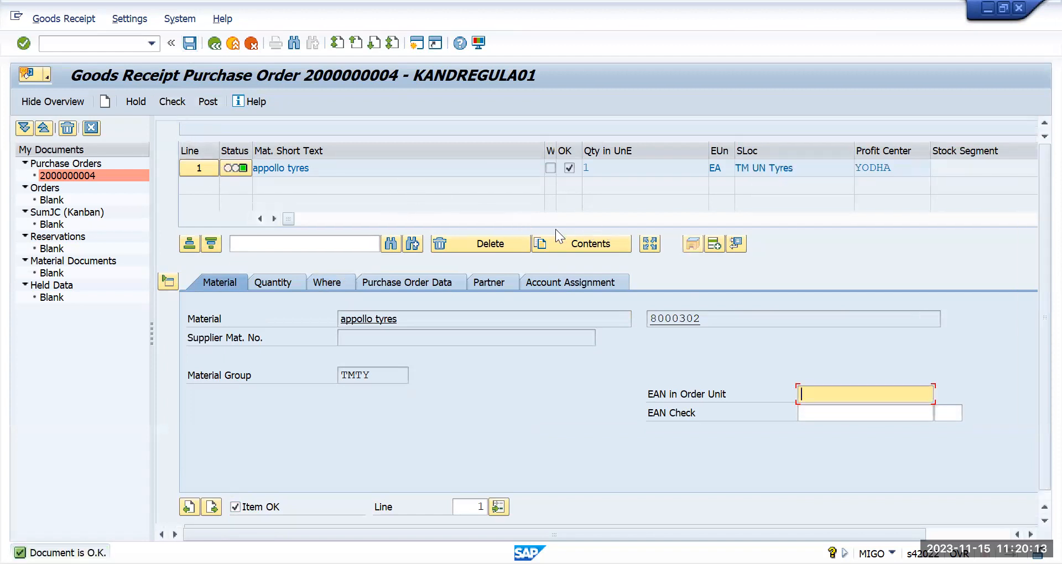
- Try to save the goods receipt, then read the long text of the logged message and highlight its G/L account number
left_click(190, 46)
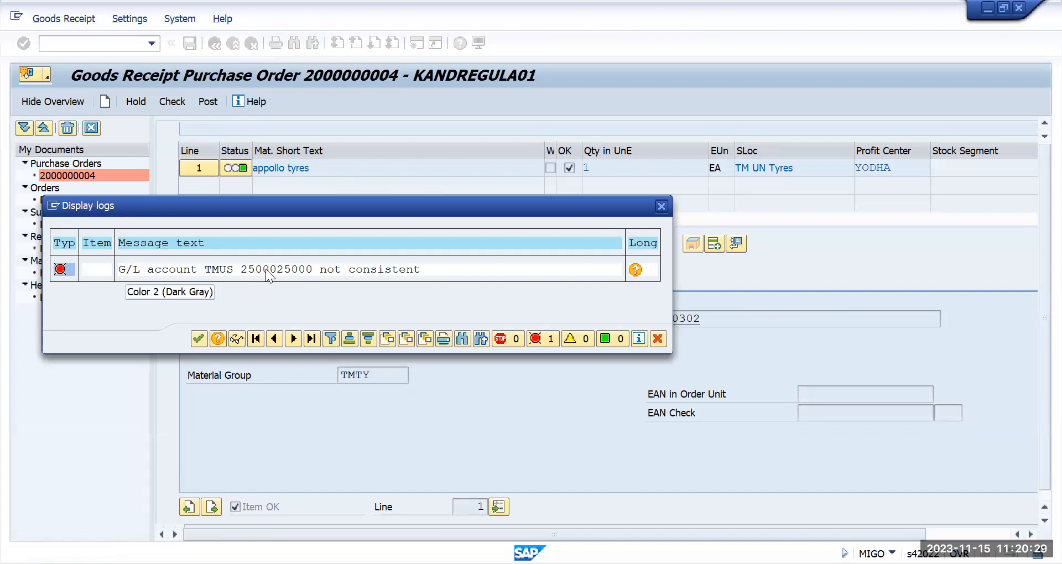
left_click(636, 271)
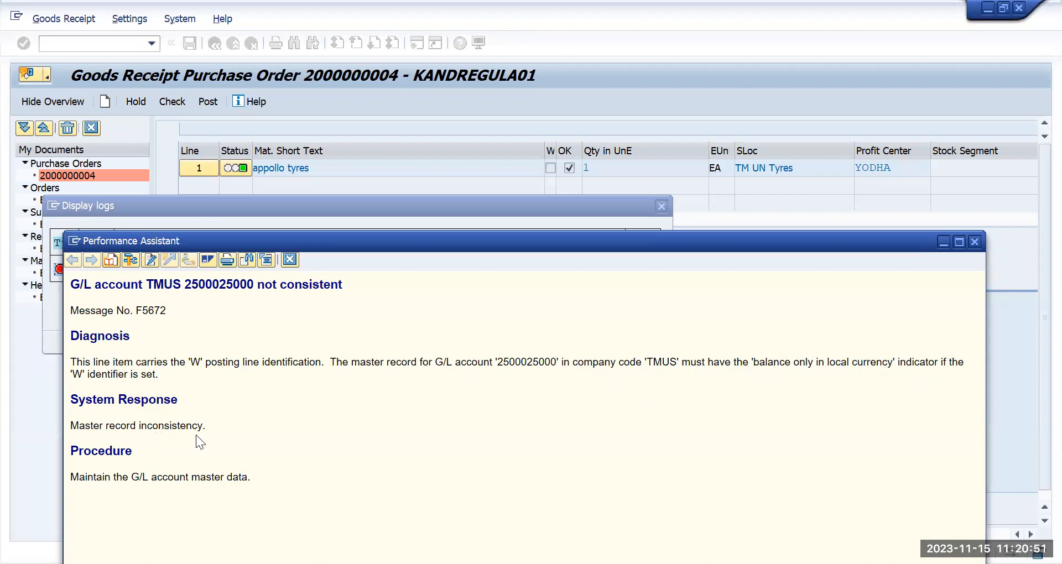
left_click(290, 261)
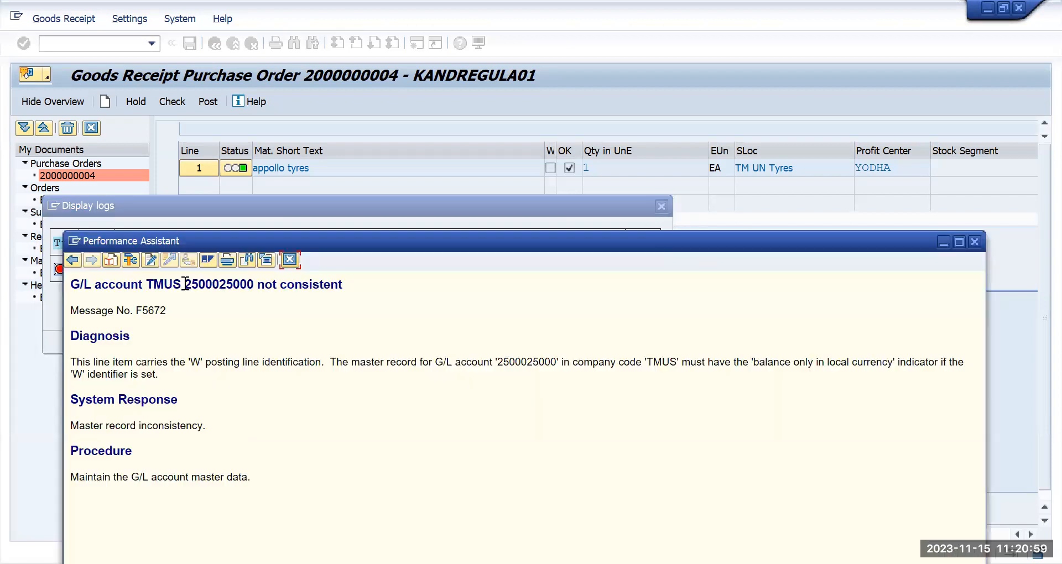
left_click_drag(184, 285, 253, 291)
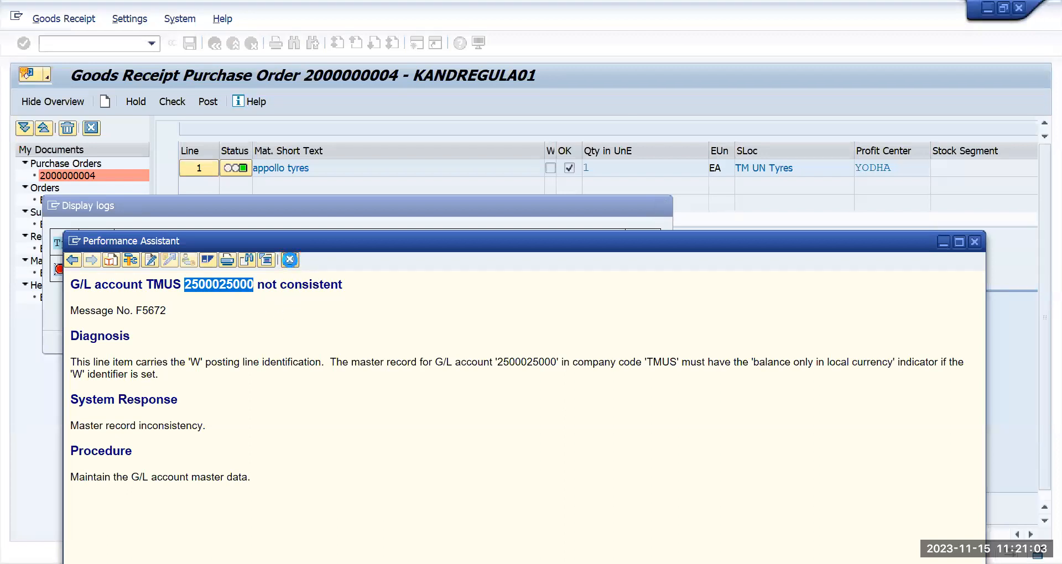
left_click(656, 209)
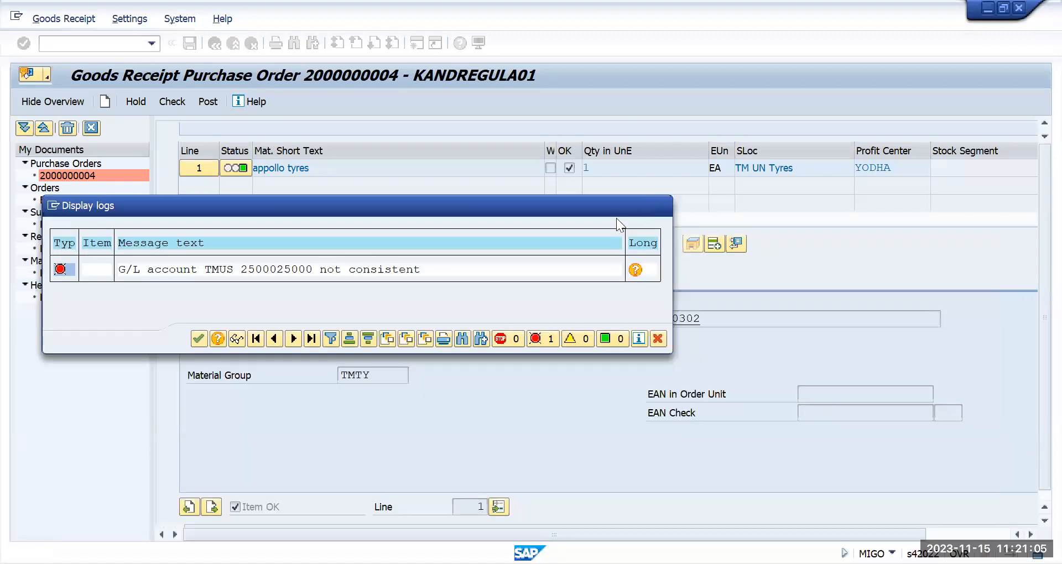
- Switch to transaction FS00 with /nfs00 and expand the Expenses accounts of company code TMUS
left_click(55, 46)
type("/n")
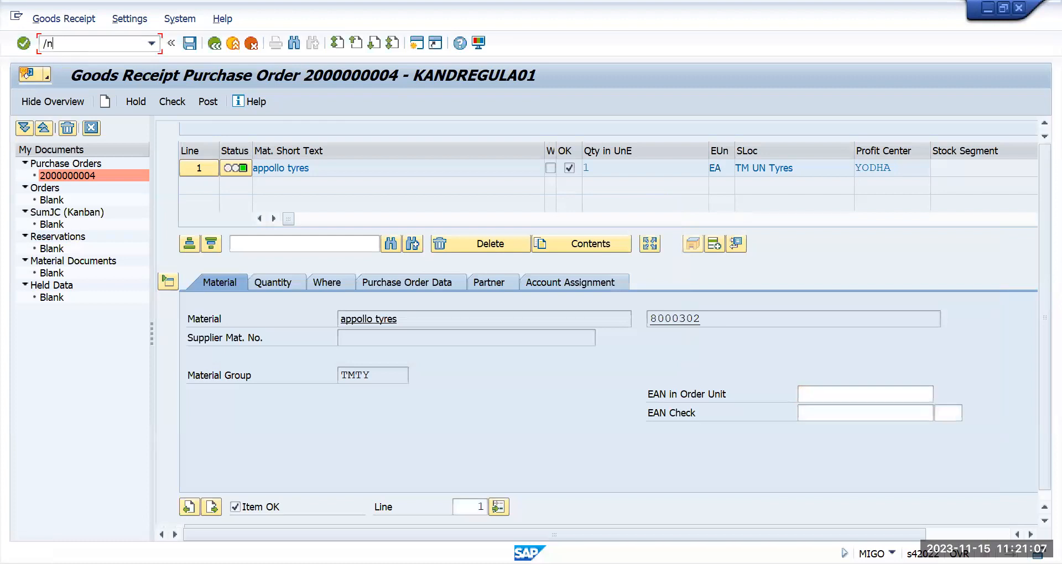
type("fs00")
key("Return")
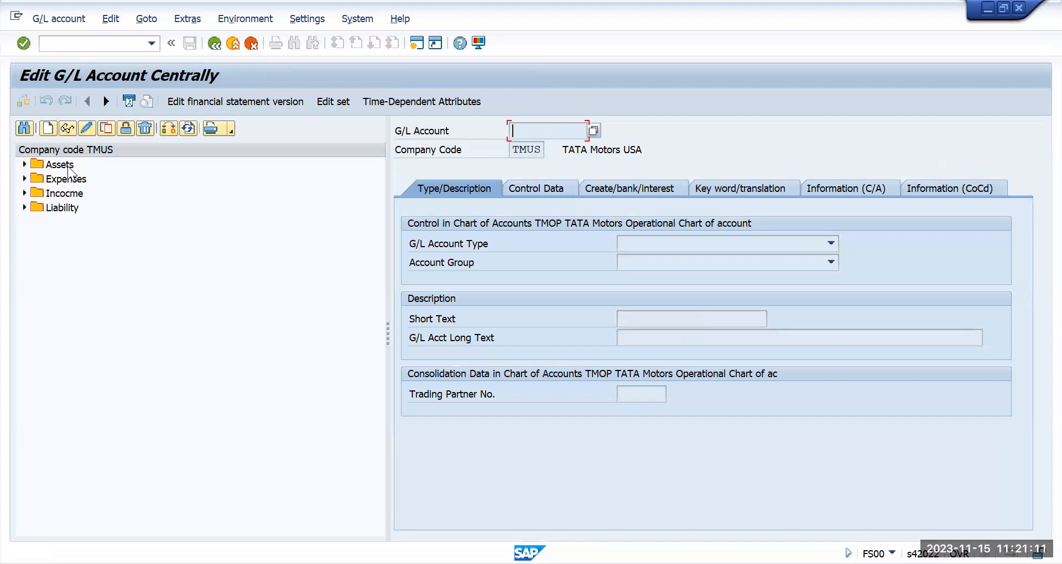
left_click(24, 179)
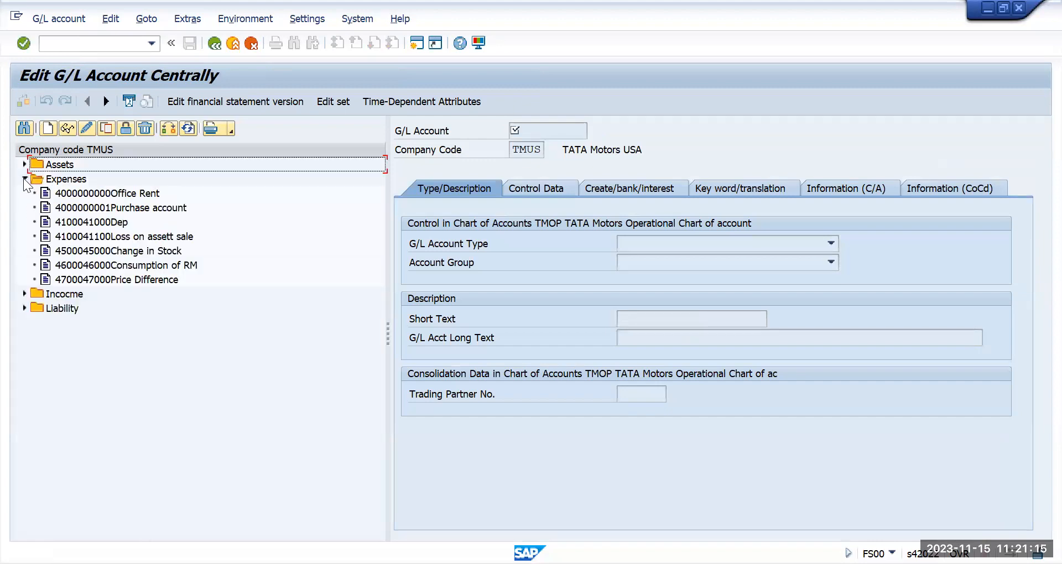
- Enable Balances in Local Crcy Only in the control data of the GR/IR Acccount under Liability and save the account
left_click(25, 180)
left_click(24, 208)
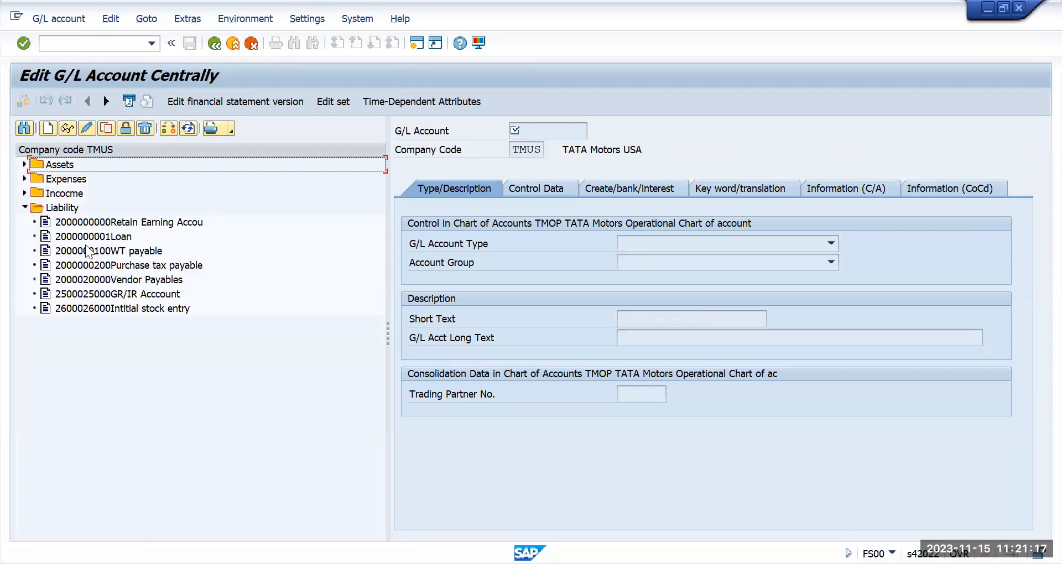
double_click(108, 300)
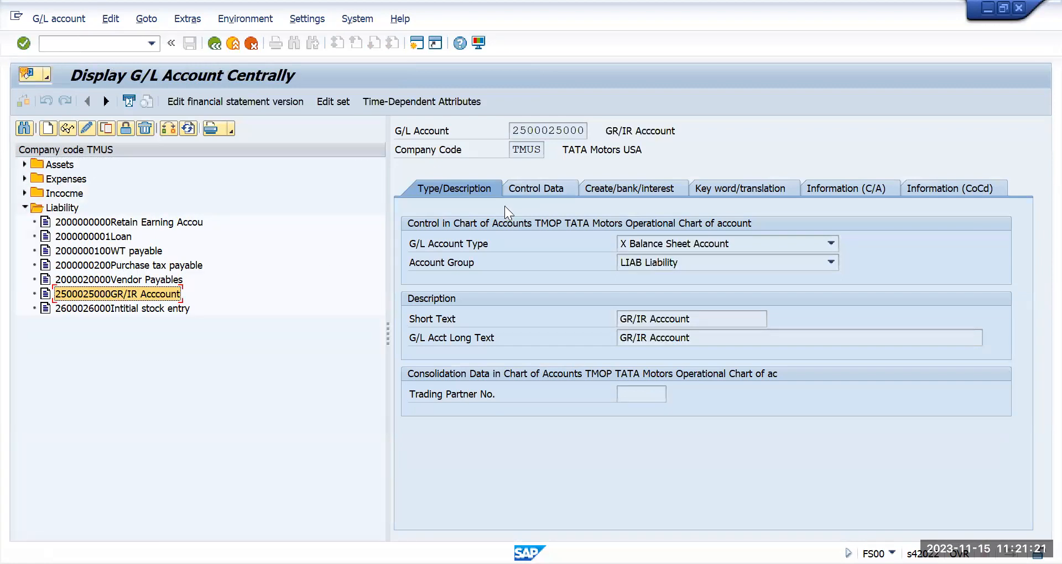
left_click(532, 187)
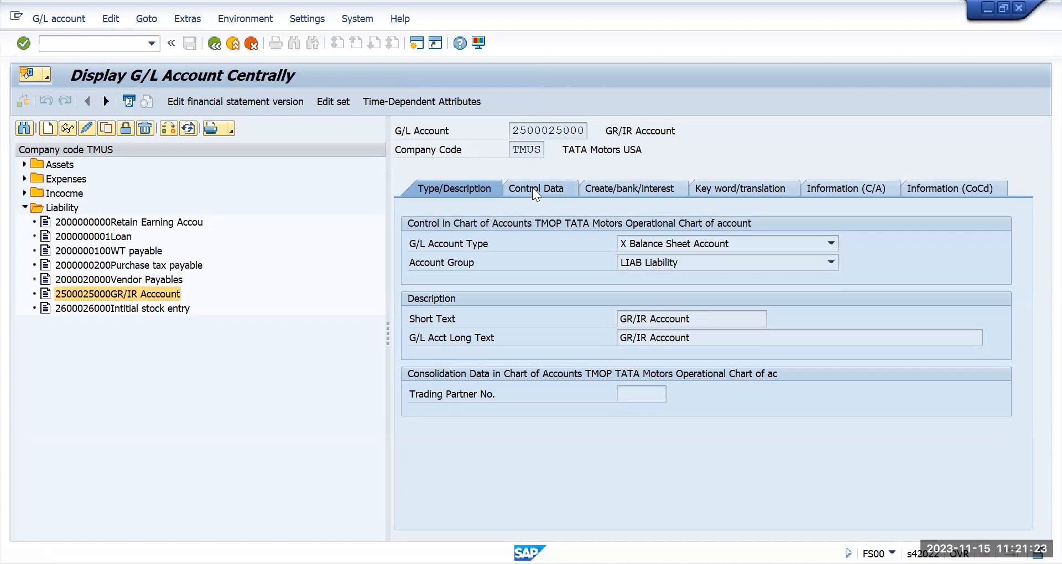
left_click(87, 128)
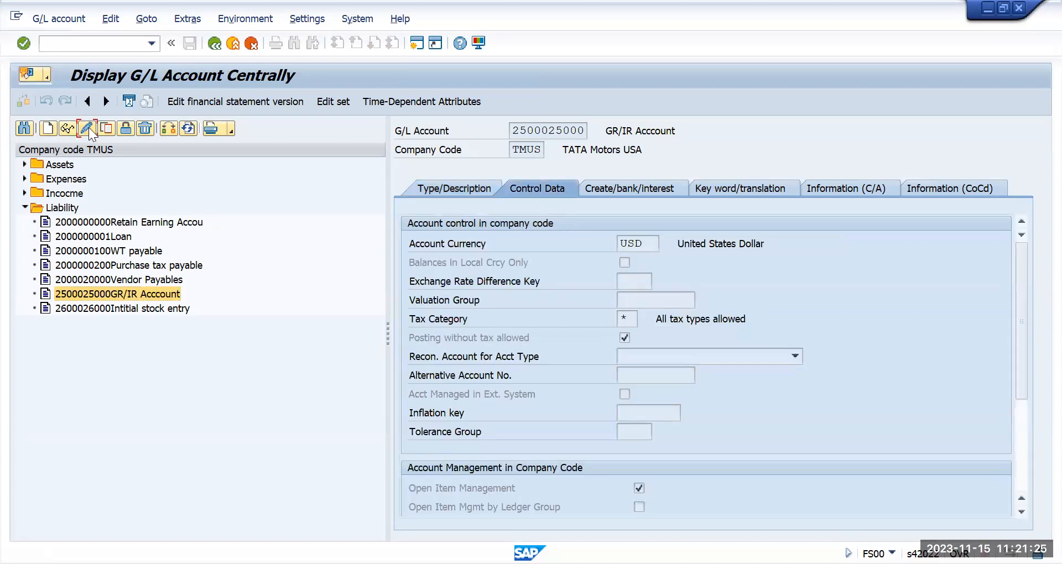
left_click(627, 262)
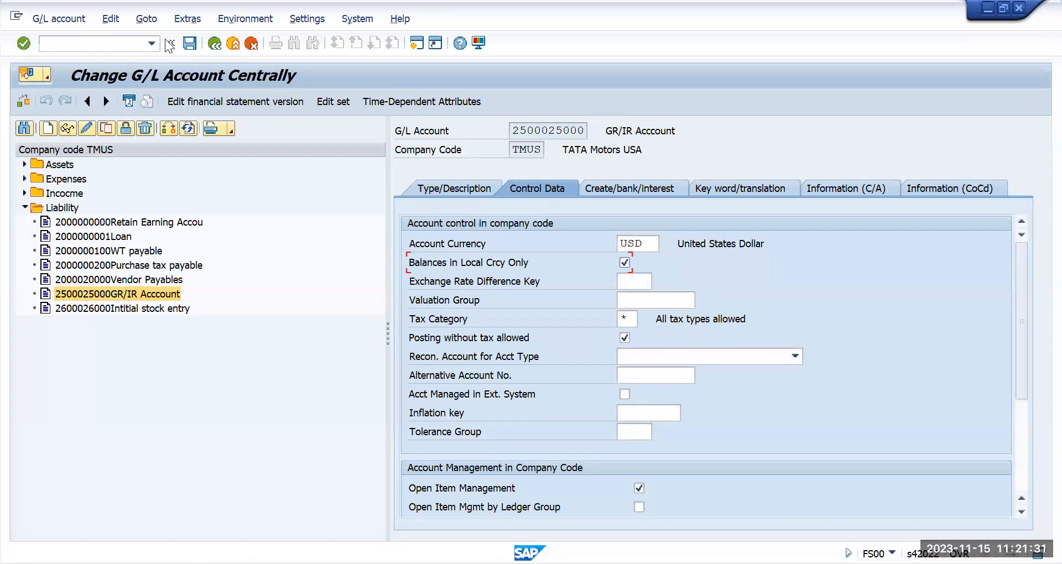
left_click(190, 43)
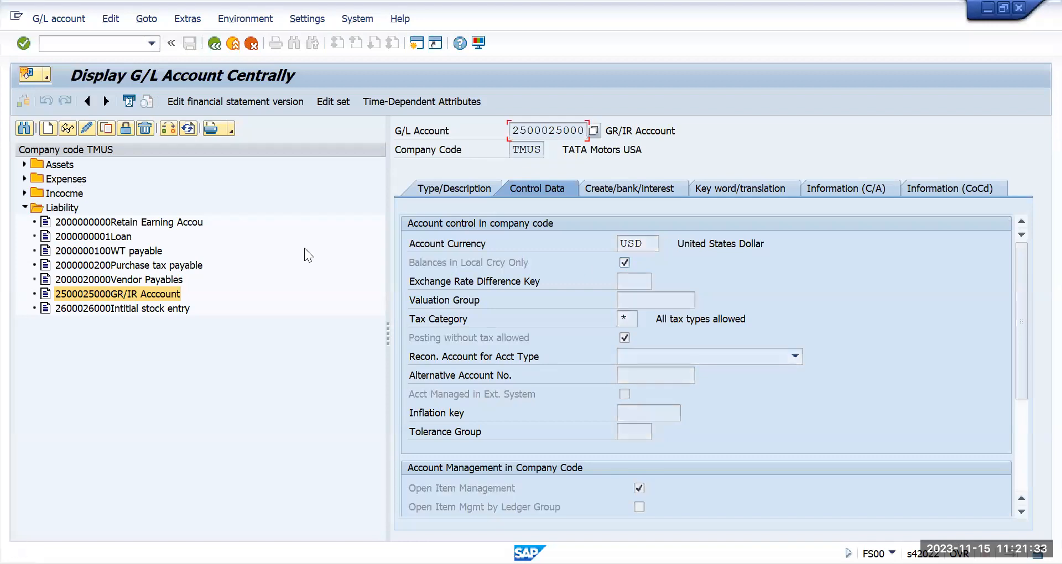
- Switch to MIGO with /nmigo and load the appollo tyres purchase order from the previously entered order numbers
left_click(88, 43)
type("/nmigo")
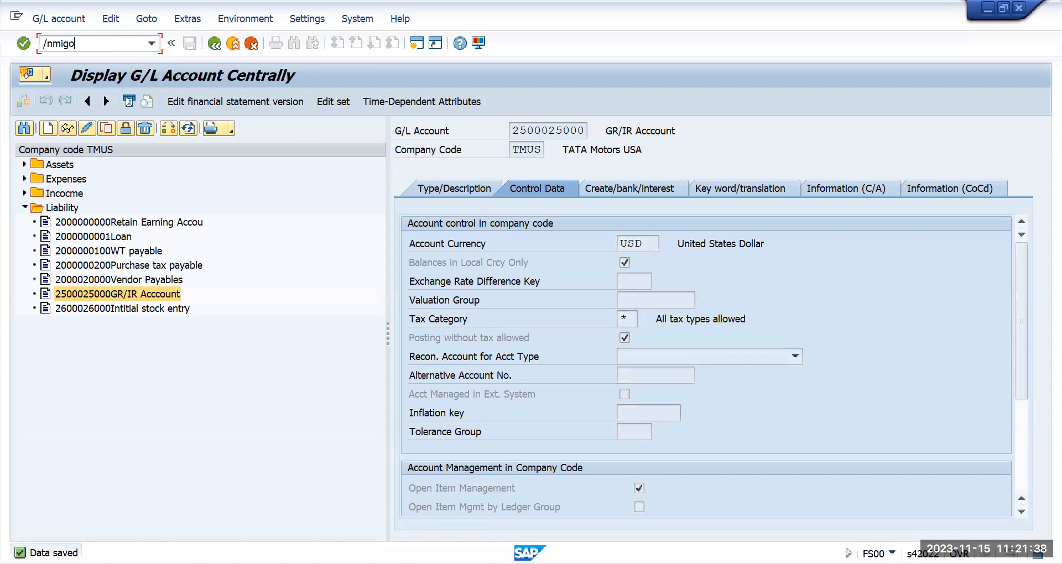
key("Return")
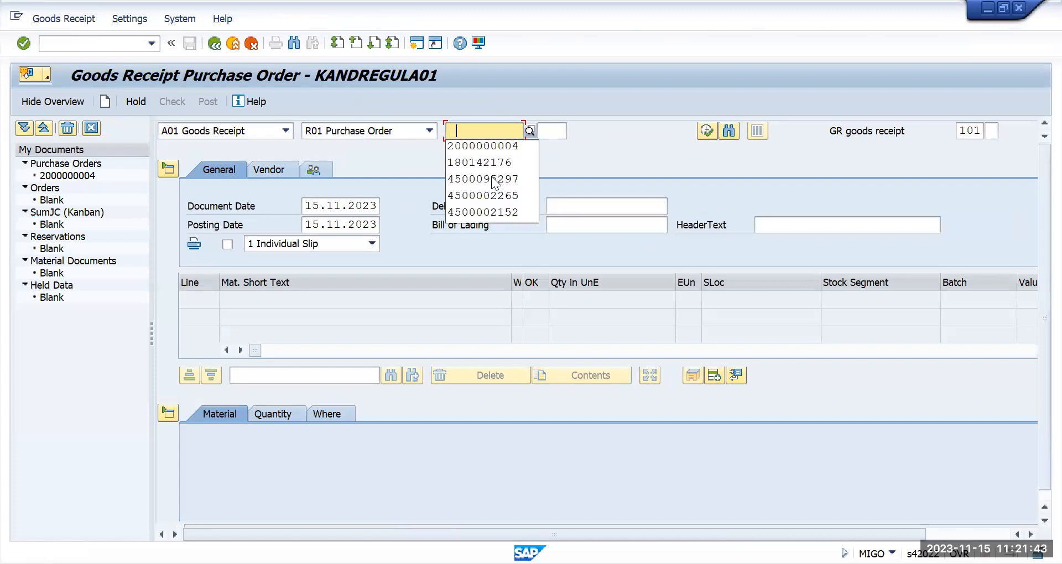
left_click(487, 148)
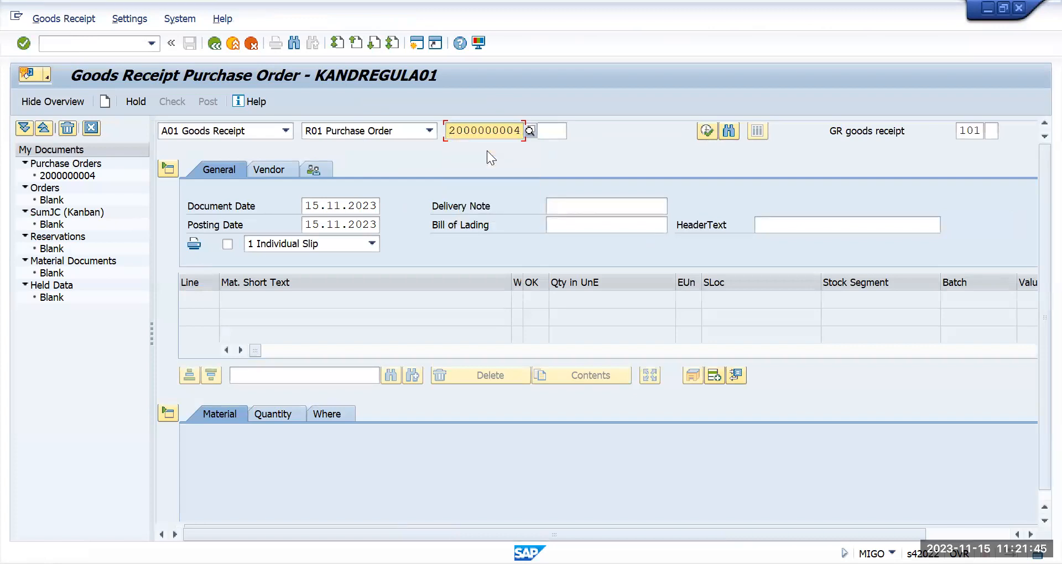
key("Return")
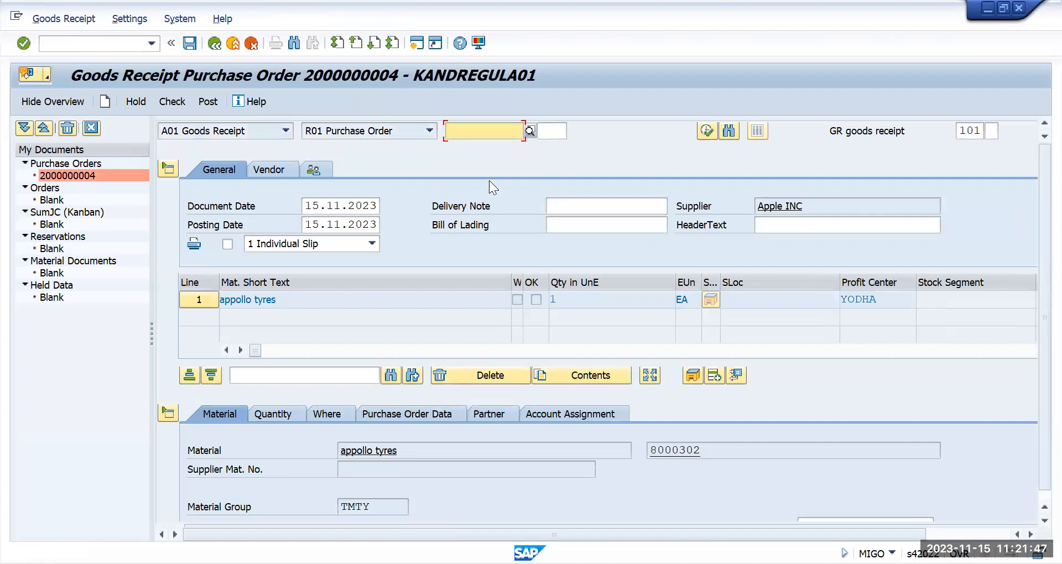
- Mark the appollo tyres line as Item OK with storage location TM UN Tyres, then check and post the goods receipt
scroll(508, 366, "down", 5)
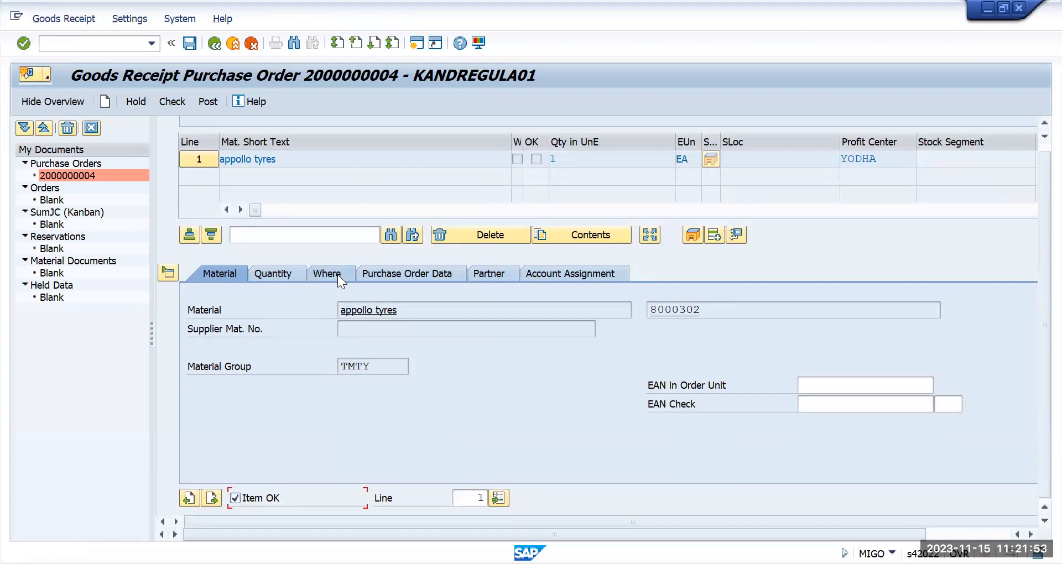
left_click(338, 274)
left_click(378, 368)
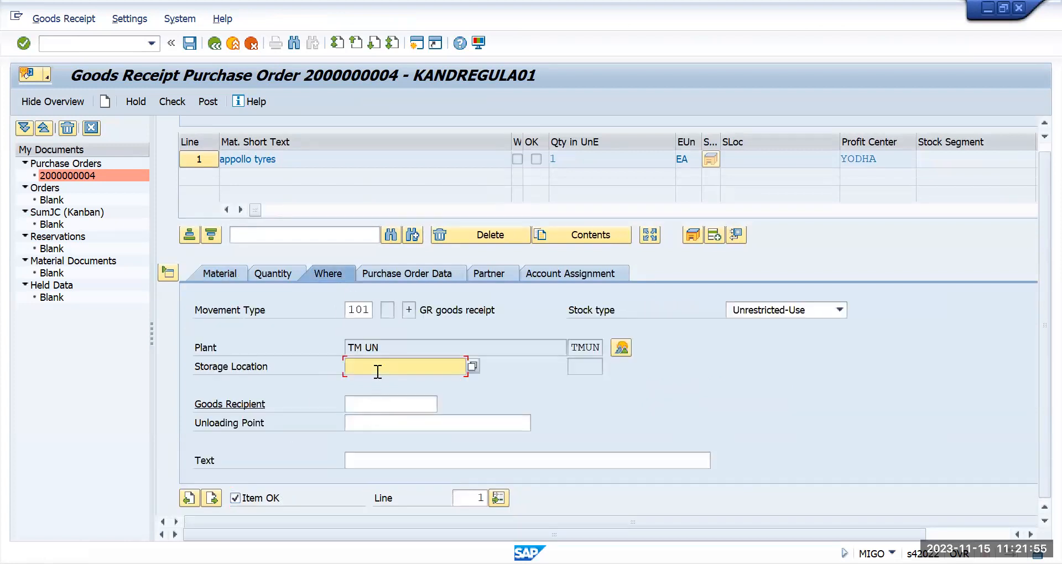
left_click(378, 384)
left_click(183, 105)
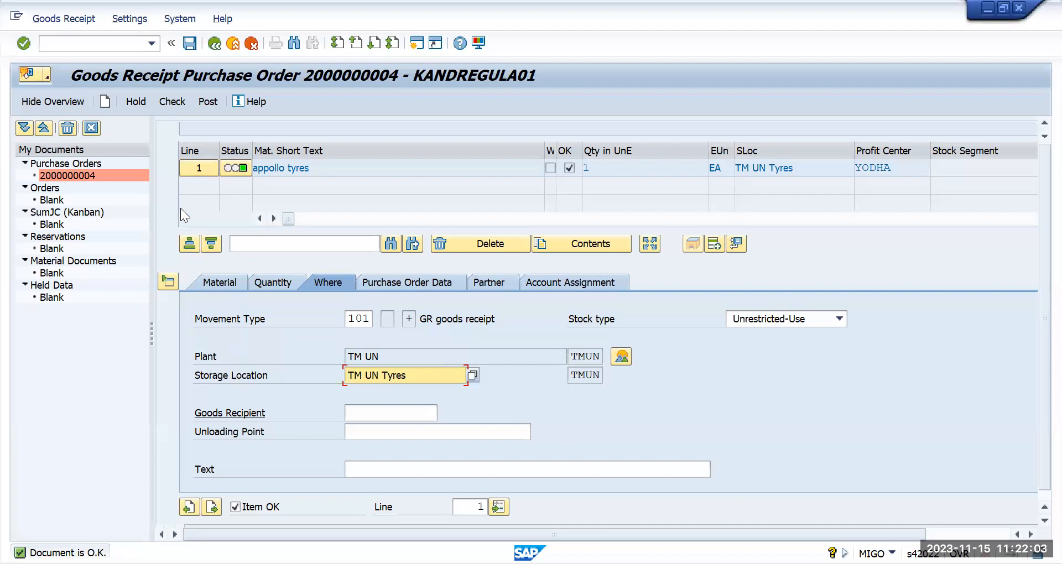
left_click(190, 44)
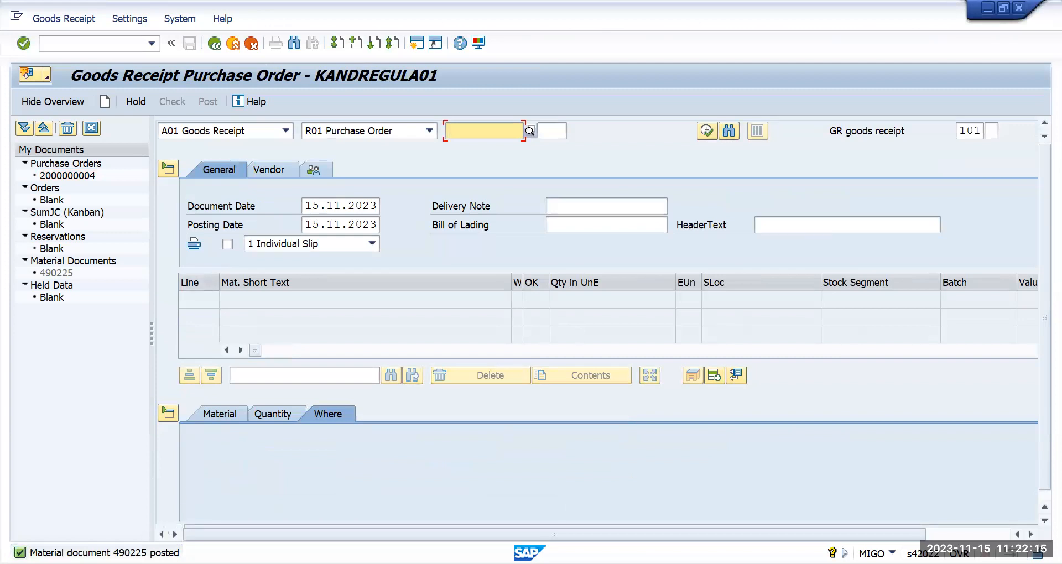
- Display the purchase order in transaction ME23N and open the goods receipt's material document from its Purchase Order History
left_click(76, 48)
type("/n")
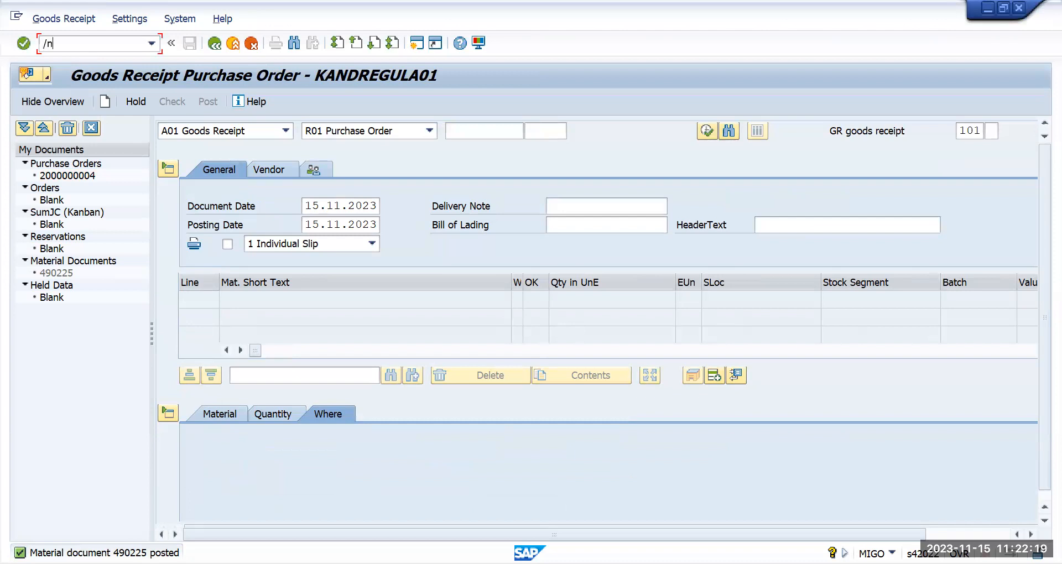
type("me2n")
key("Return")
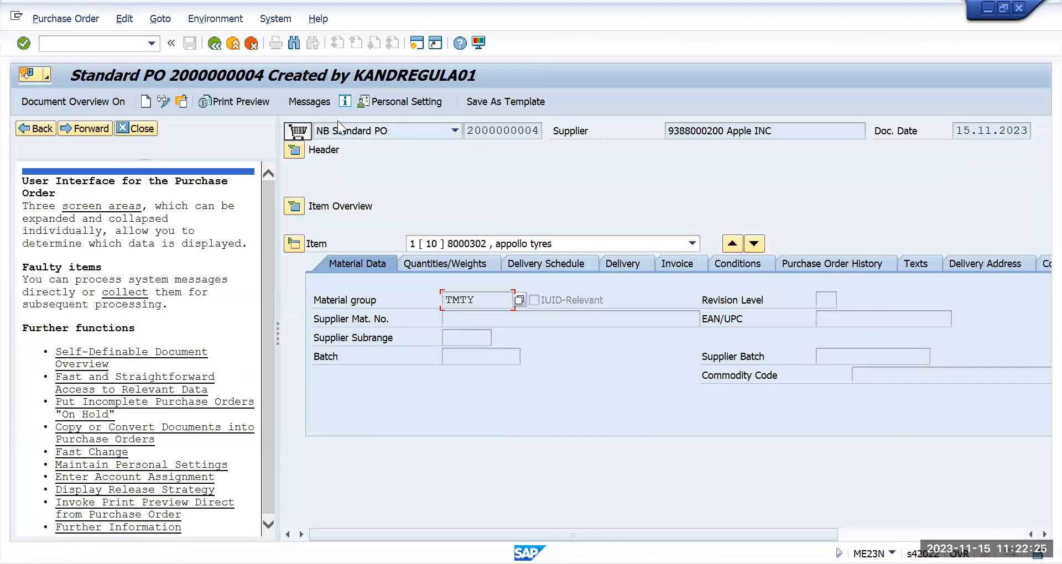
left_click(824, 265)
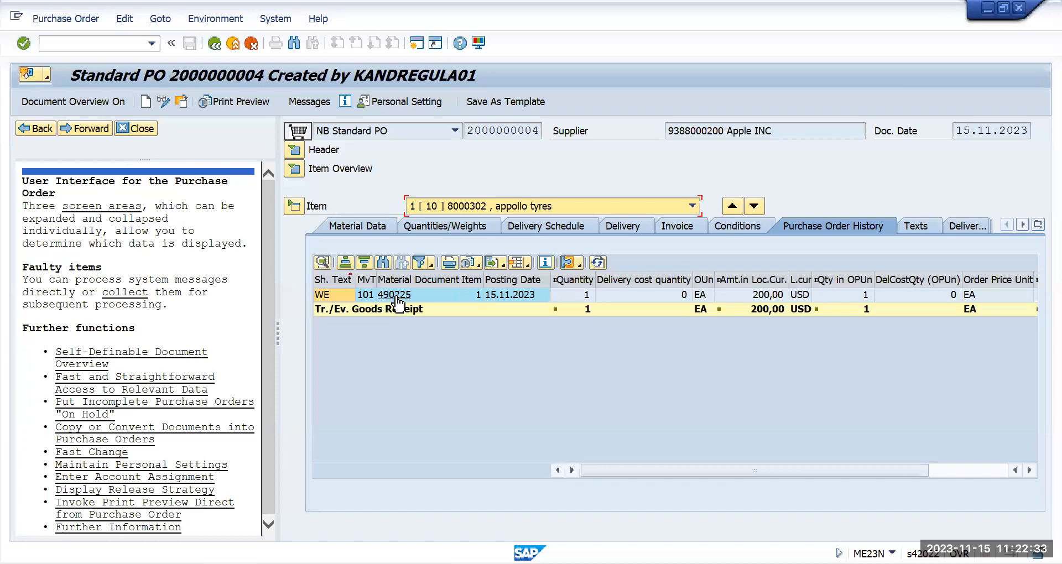
left_click(396, 297)
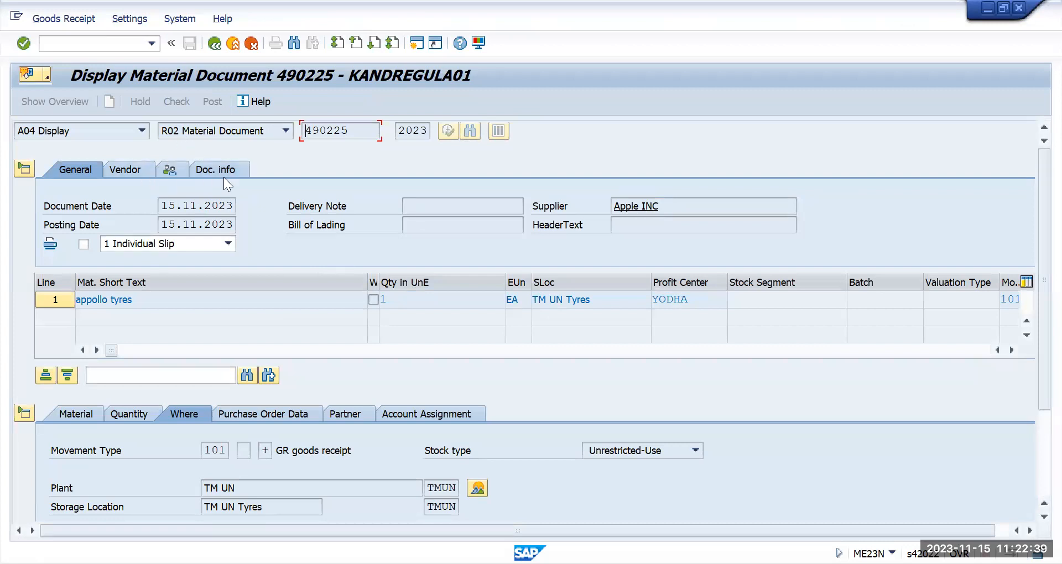
- Open the accounting document among the material document's FI documents and examine its posted line items
left_click(227, 172)
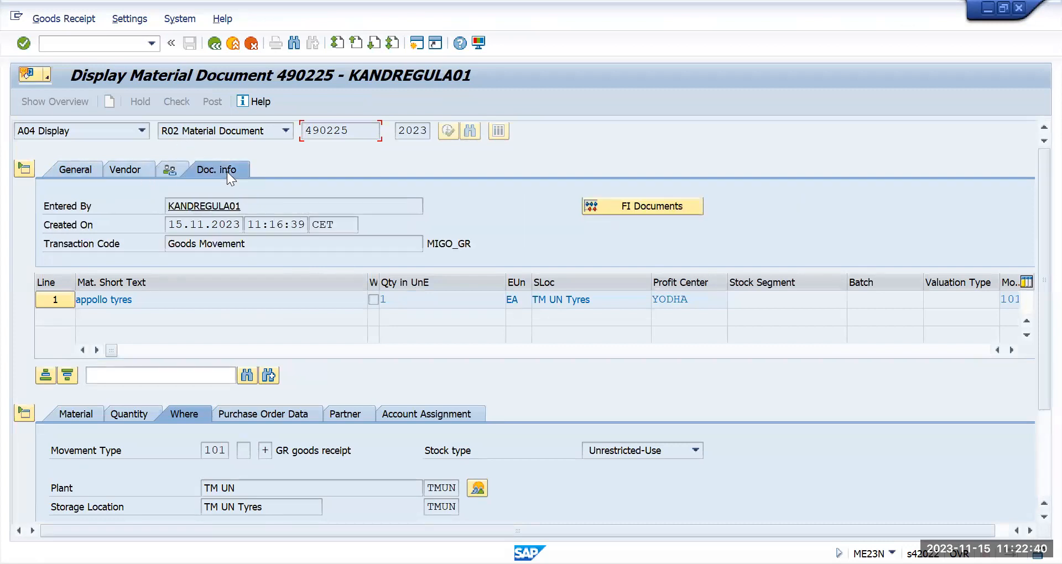
left_click(656, 208)
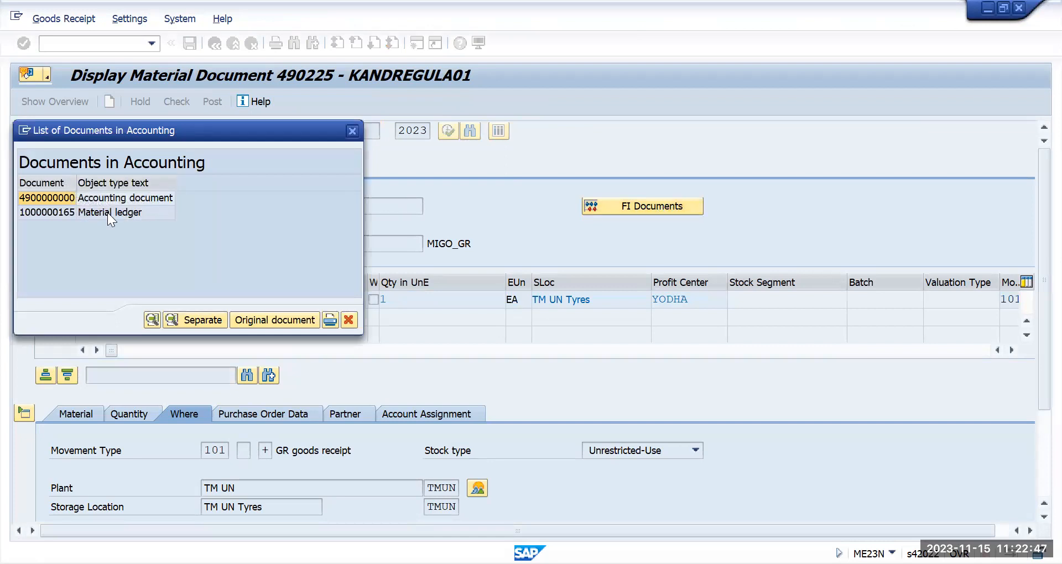
double_click(123, 198)
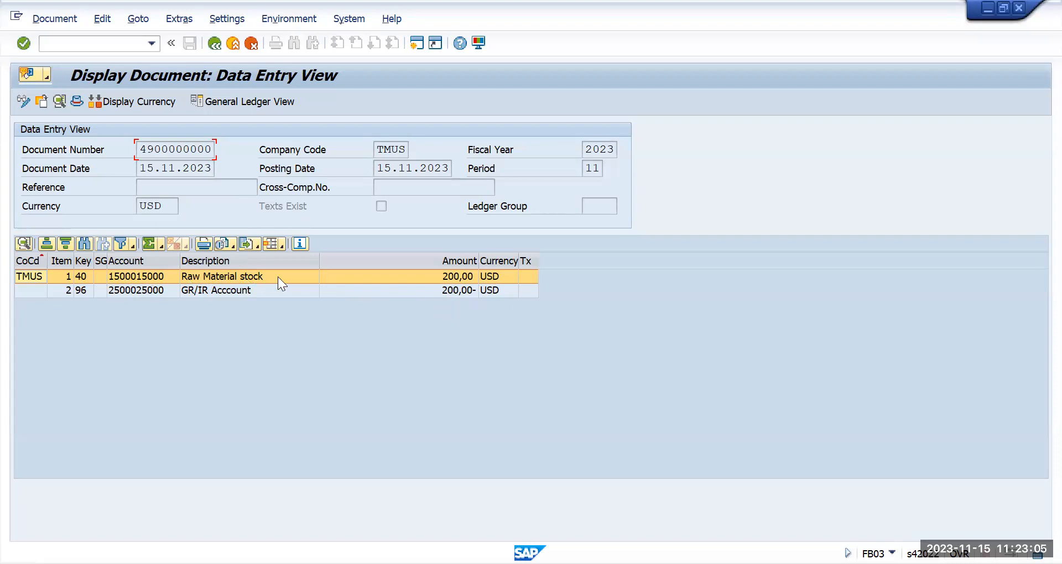
- Switch from the accounting document to transaction MM03 for displaying a material
left_click(109, 42)
type("/nme23n")
key("BackSpace")
key("BackSpace")
key("BackSpace")
key("BackSpace")
key("BackSpace")
type("me23")
key("Return")
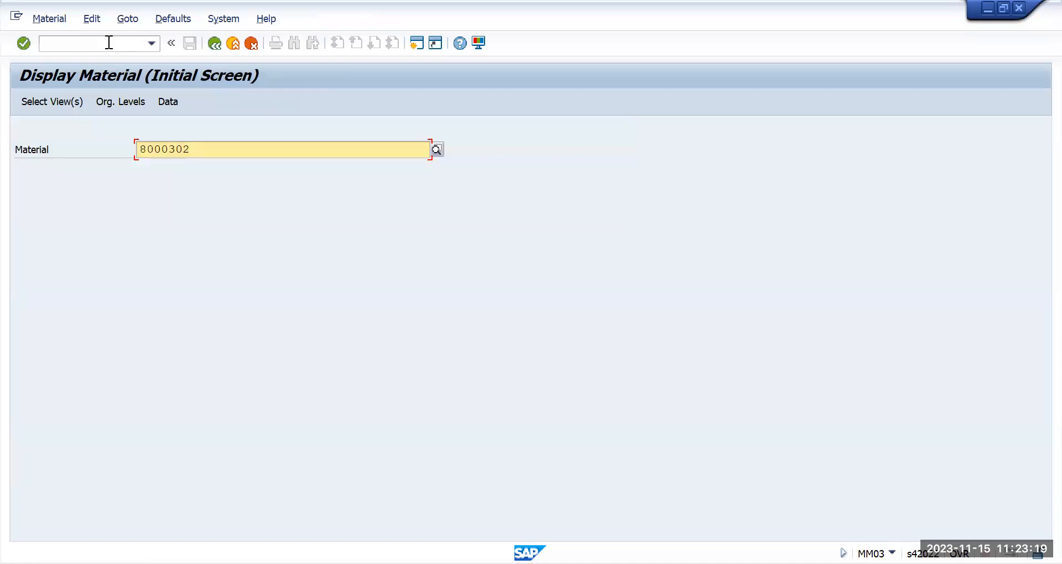
- Display material 8000302 with all views selected and confirm the organizational levels
key("Return")
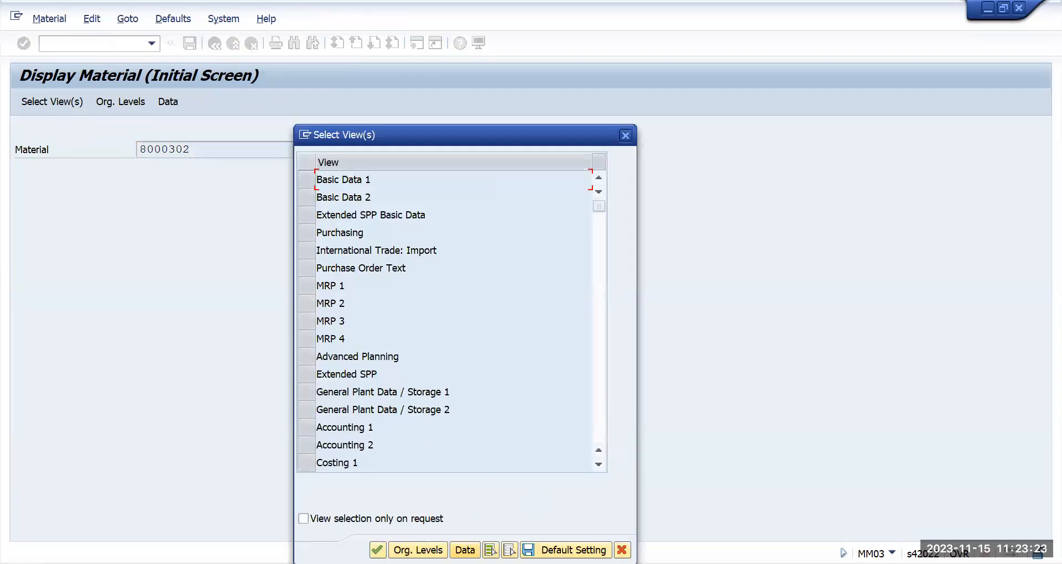
left_click(491, 550)
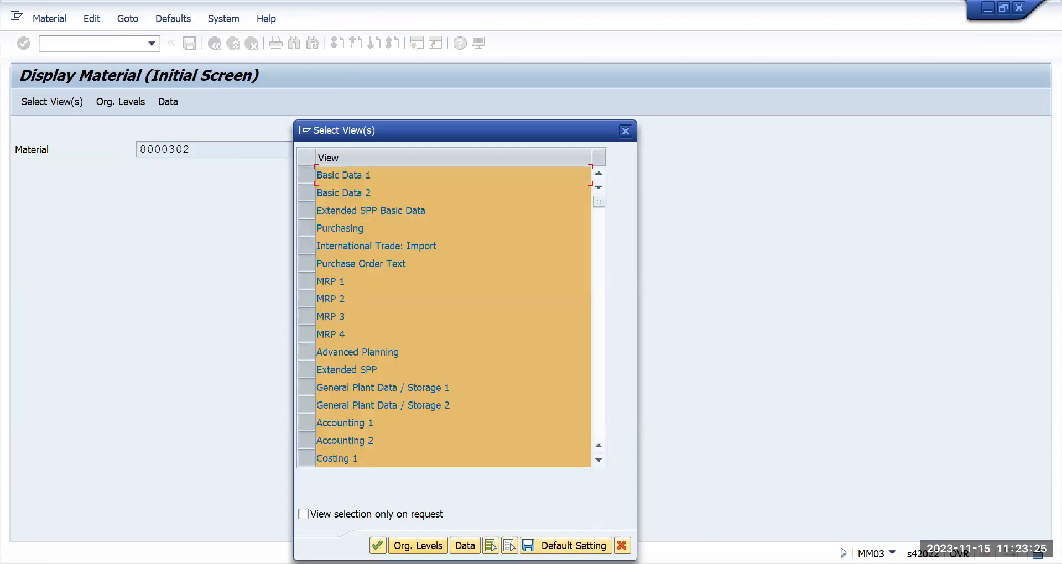
left_click(378, 547)
left_click(358, 194)
left_click(358, 211)
left_click(362, 216)
left_click(371, 231)
left_click(505, 301)
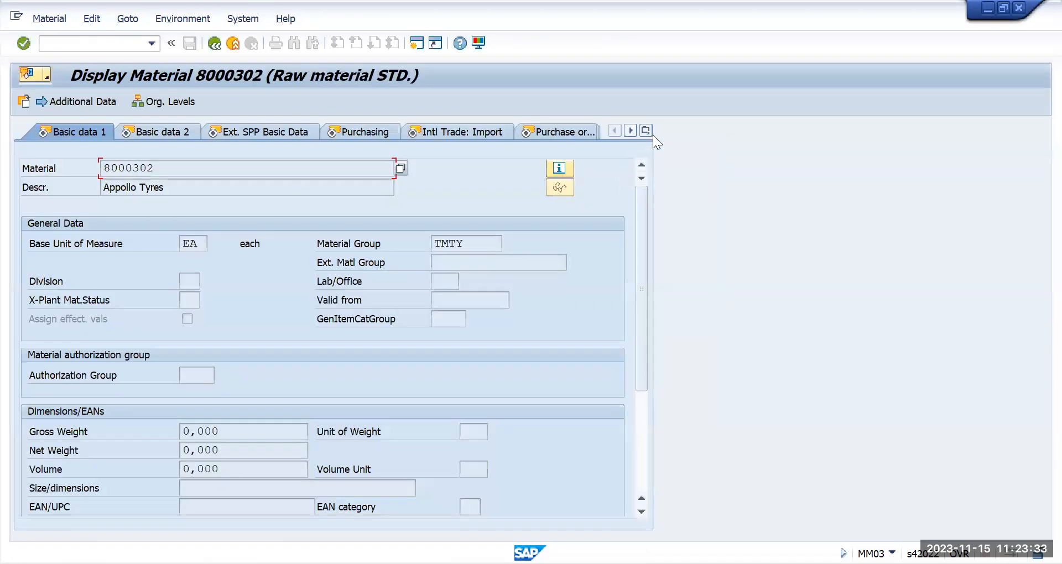
- Examine the total stock and the USD inventory value in the Accounting 1 view of Appollo Tyres
left_click(647, 132)
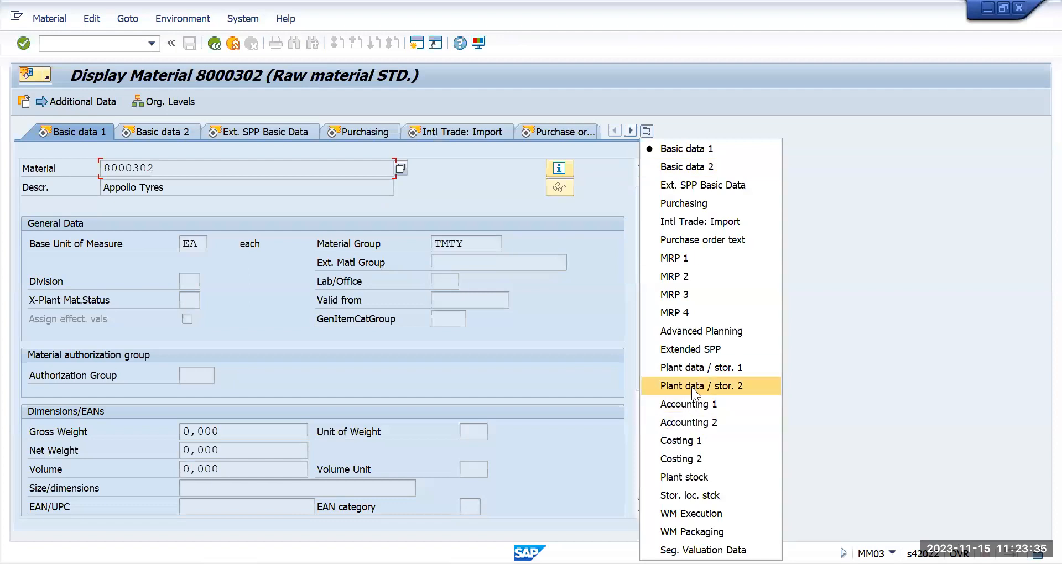
left_click(692, 402)
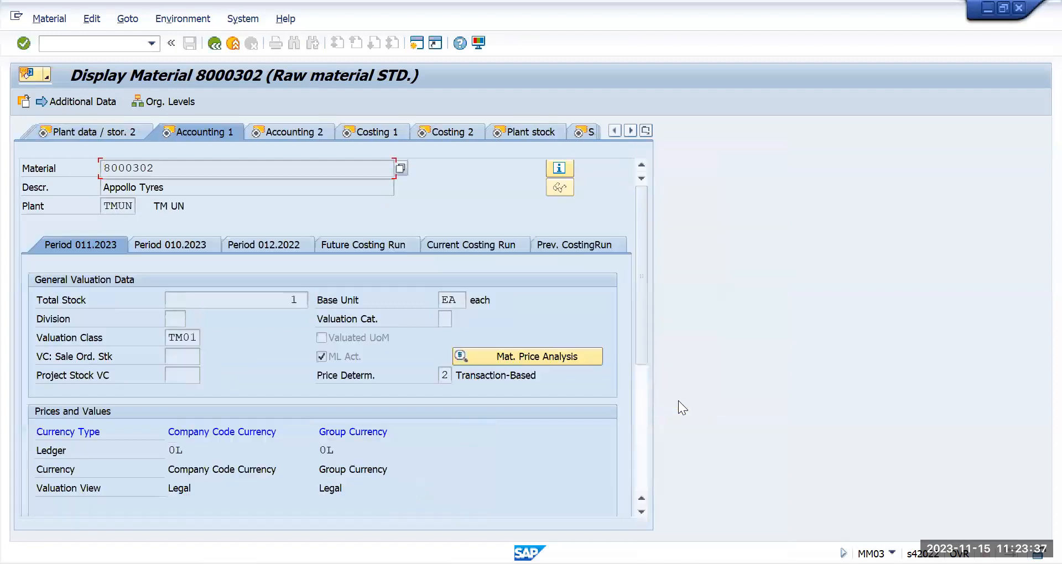
left_click_drag(282, 300, 301, 299)
scroll(307, 337, "down", 4)
scroll(306, 337, "down", 1)
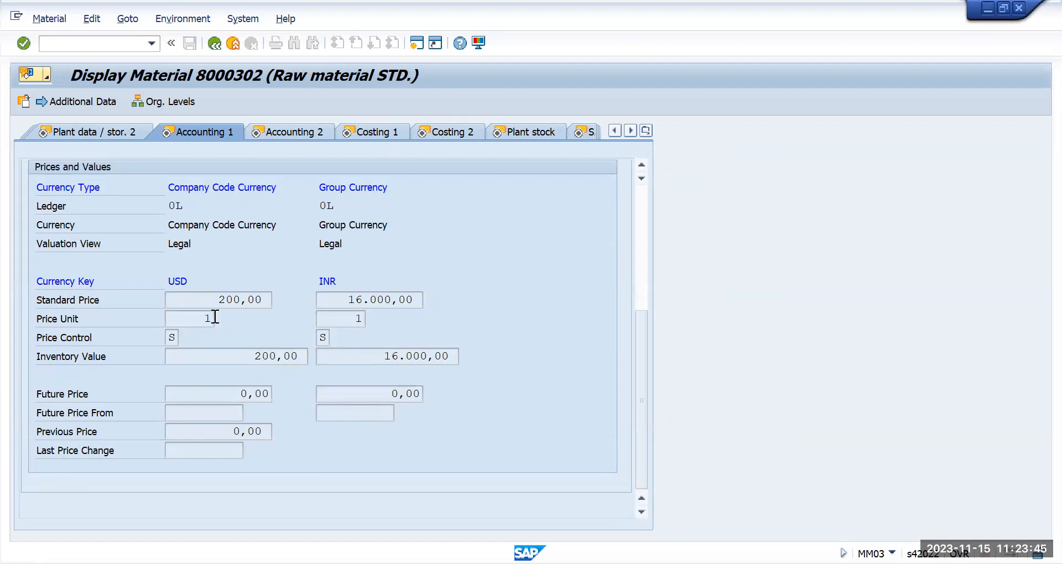
left_click_drag(248, 360, 318, 364)
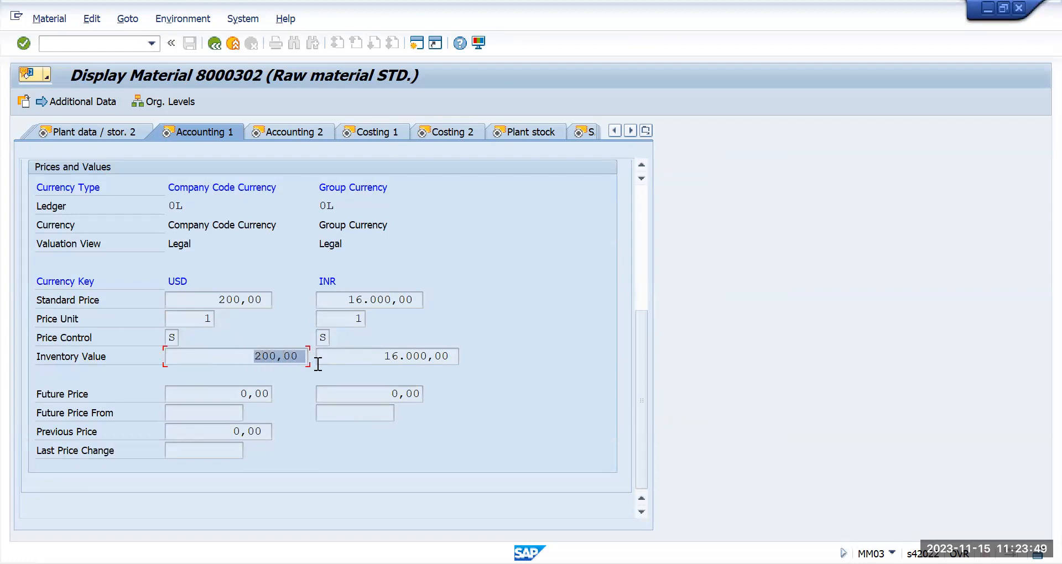
scroll(318, 364, "up", 5)
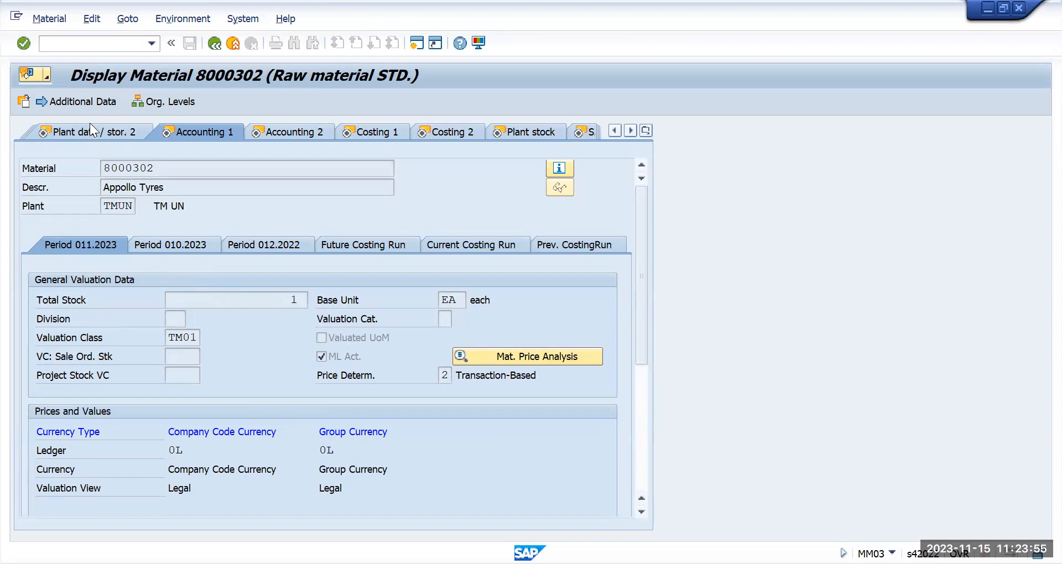
- Leave the material display with /n and start transaction MIRO to enter an incoming invoice
left_click(82, 47)
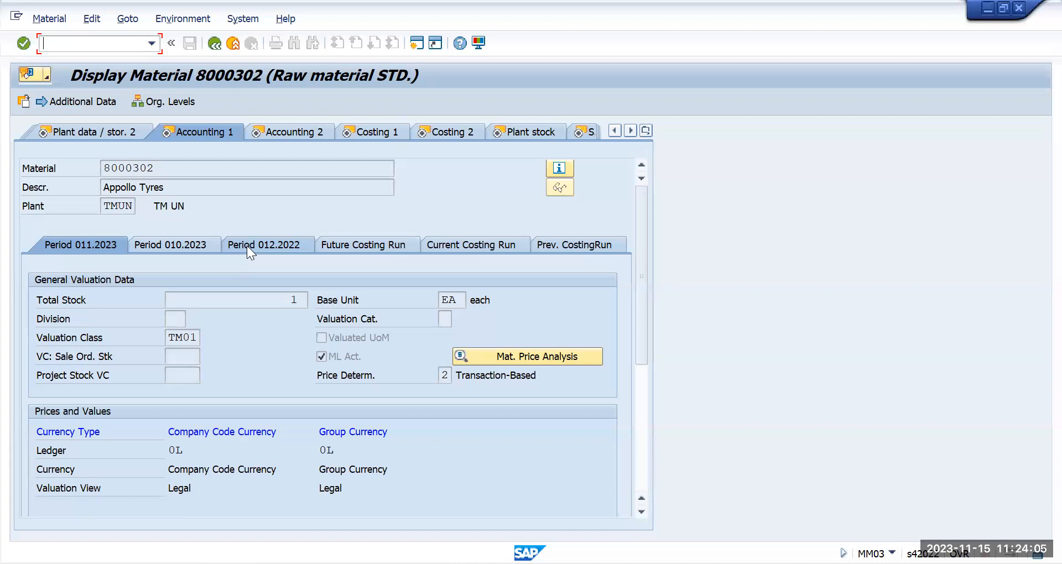
type("/n")
key("Return")
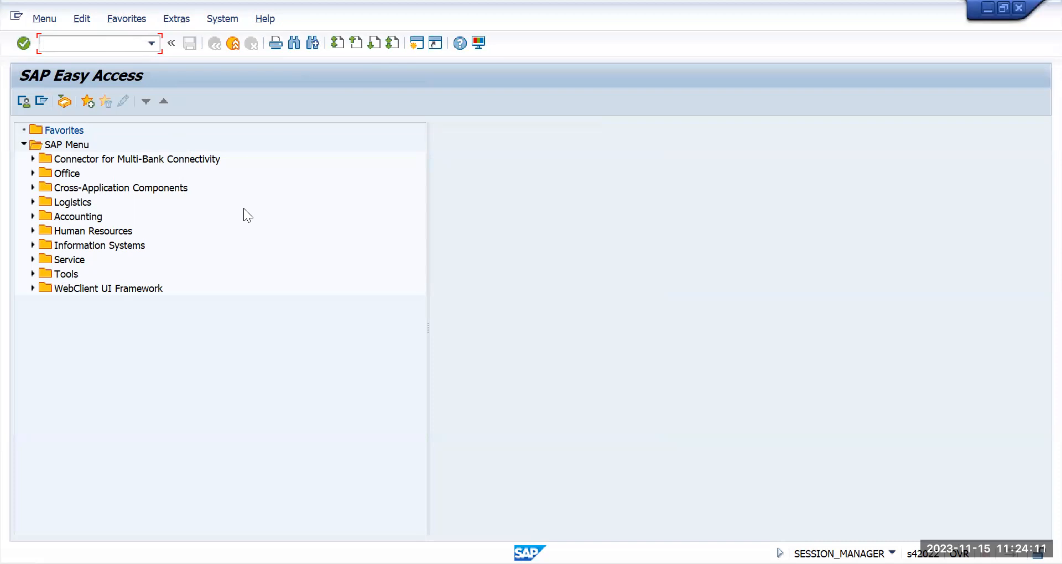
type("miro")
key("Return")
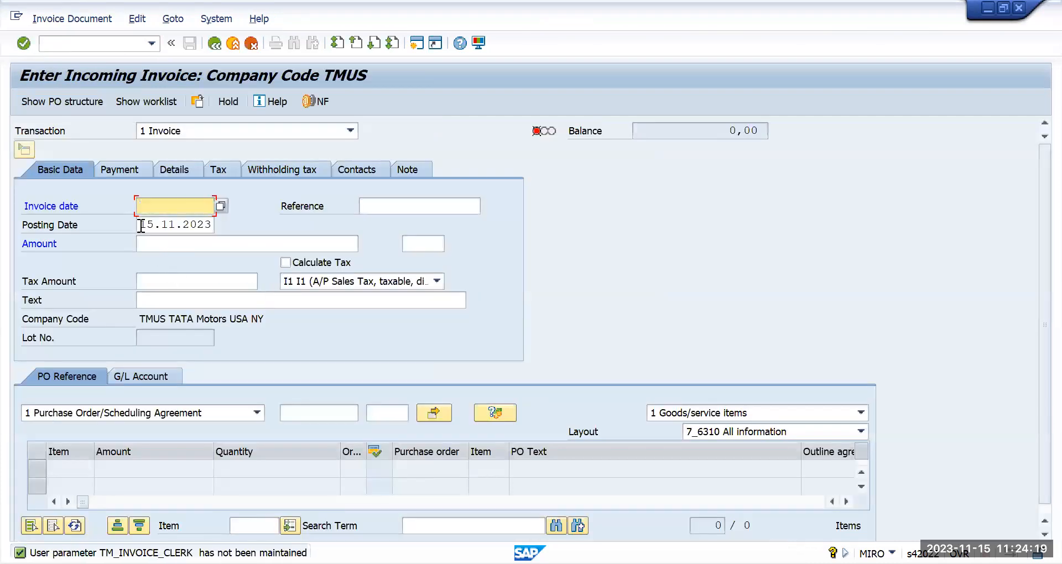
left_click(290, 414)
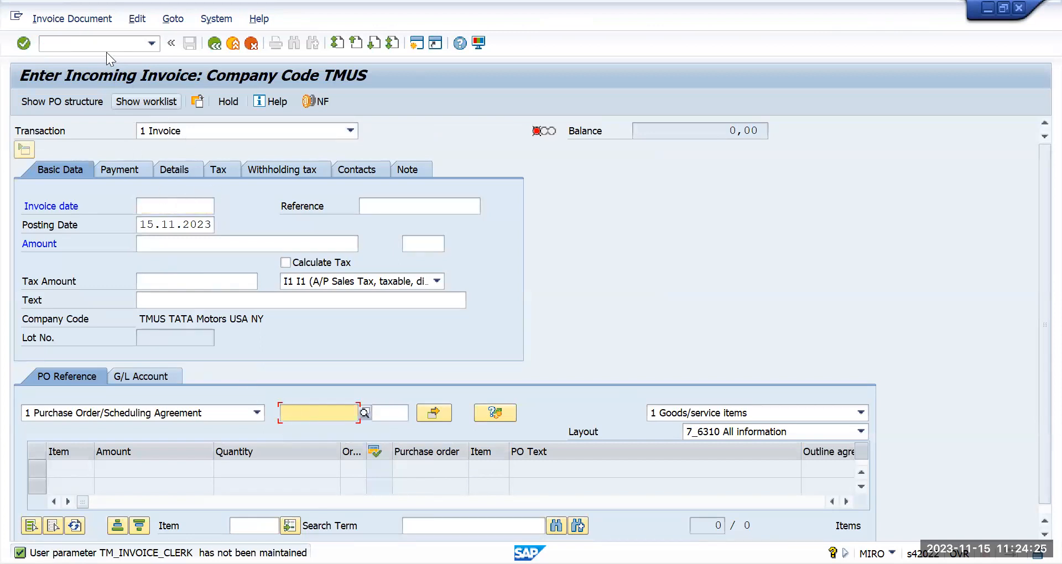
key("ctrl+v")
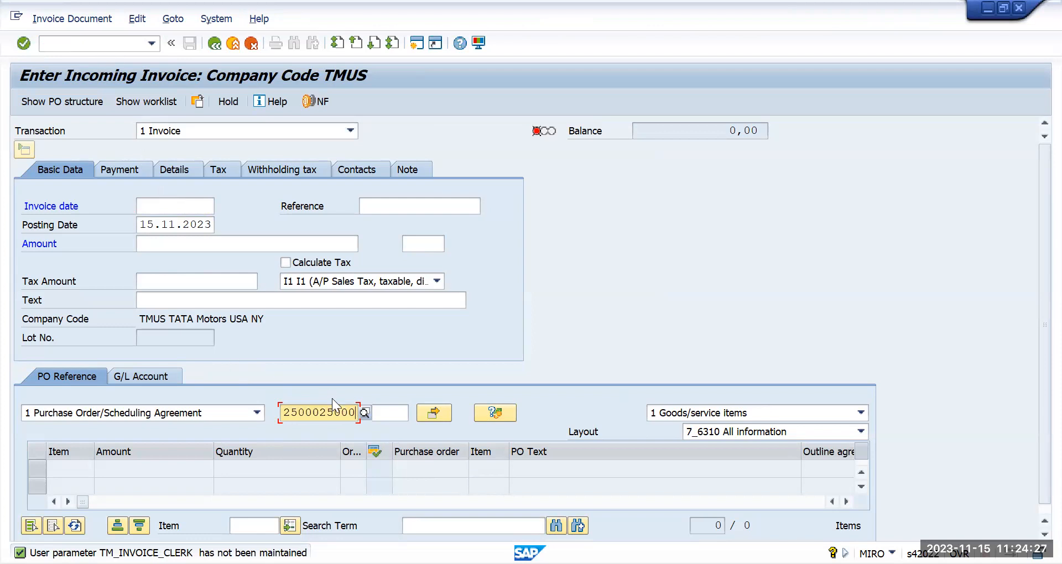
key("BackSpace")
key("BackSpace")
key("BackSpace")
key("BackSpace")
key("BackSpace")
key("BackSpace")
key("BackSpace")
key("BackSpace")
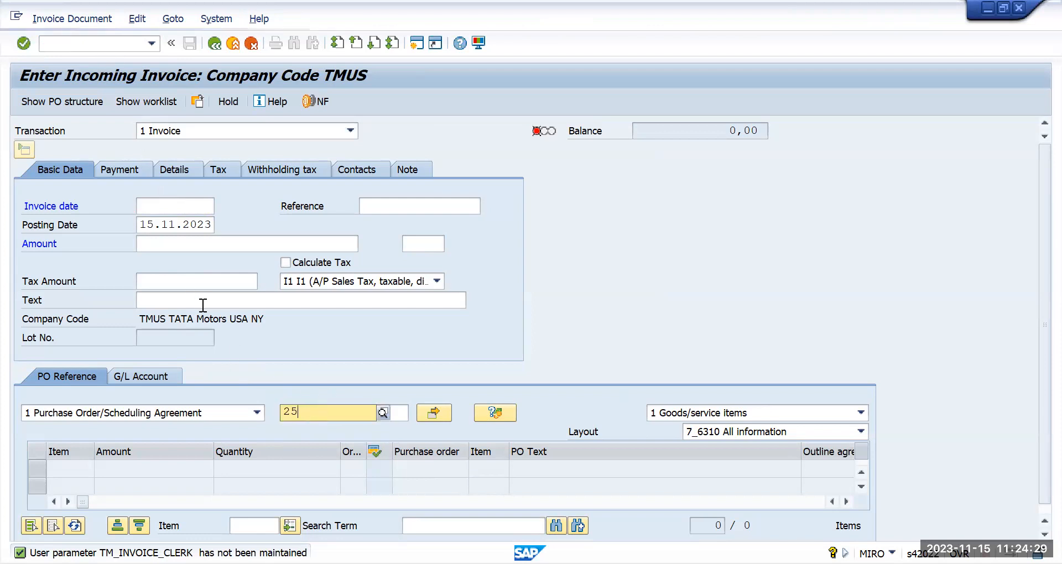
key("BackSpace")
key("BackSpace")
- Switch to transaction ME23N with /n and look up the number of the appollo tyres purchase order
left_click(88, 44)
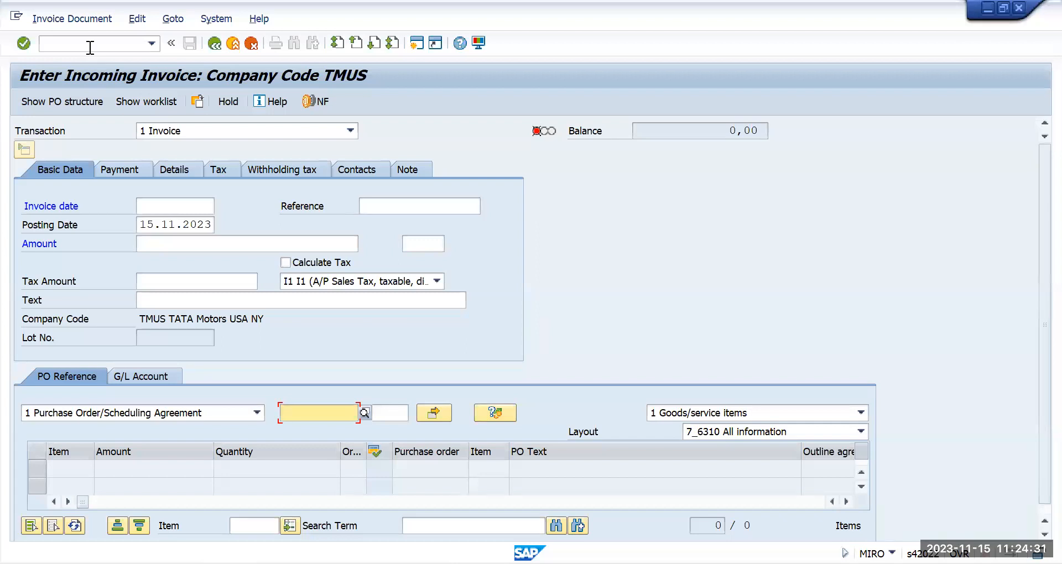
type("/nme23")
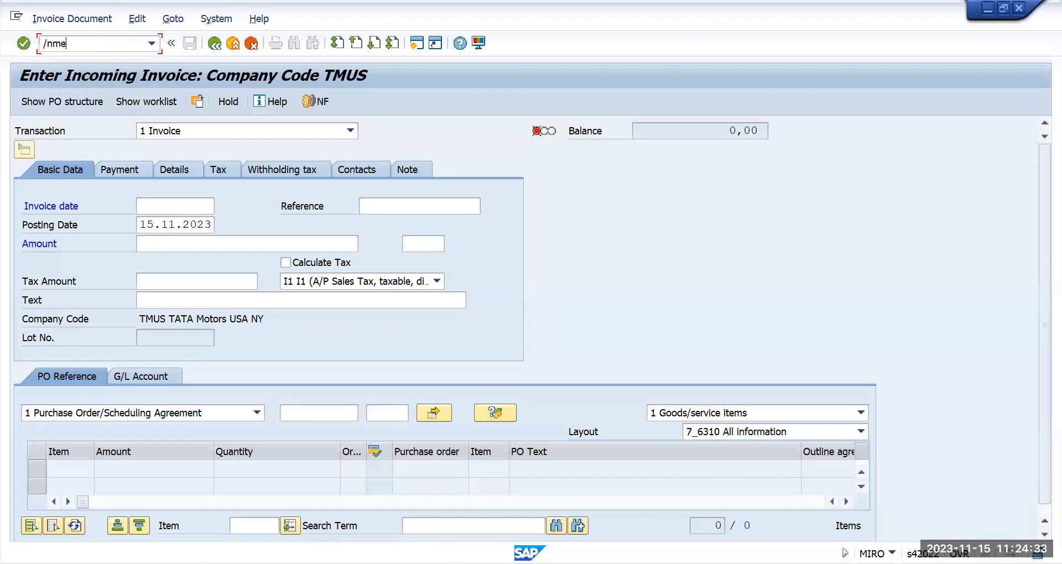
key("Return")
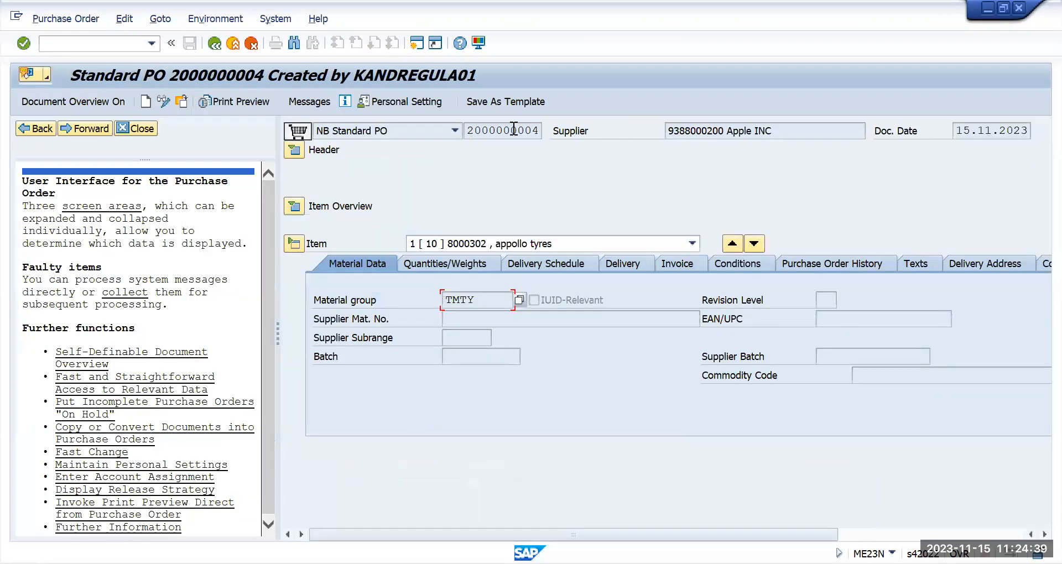
left_click(513, 130)
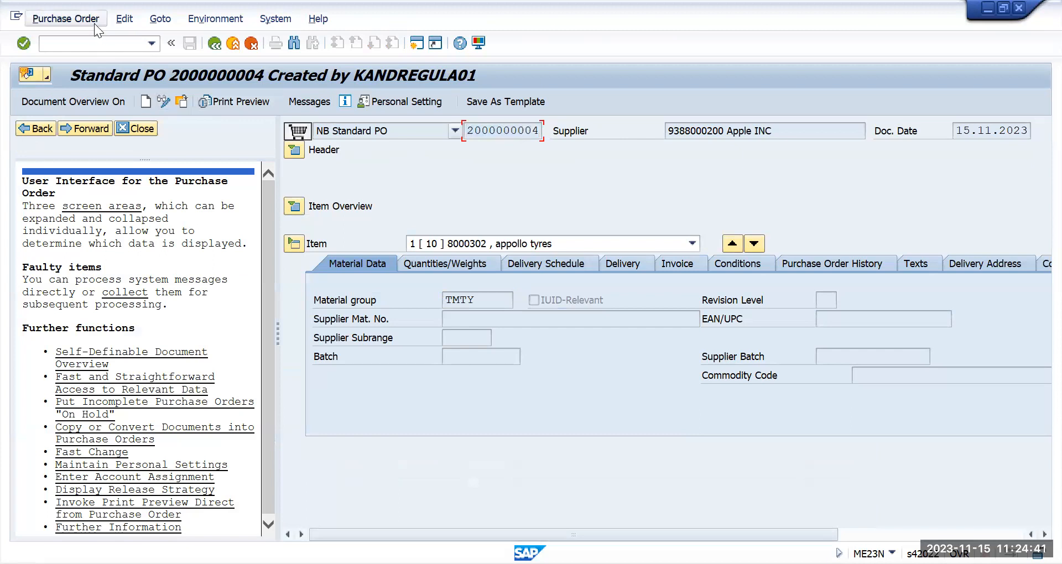
- Leave the purchase order display with /n and start transaction MIRO again
left_click(92, 43)
type("/n")
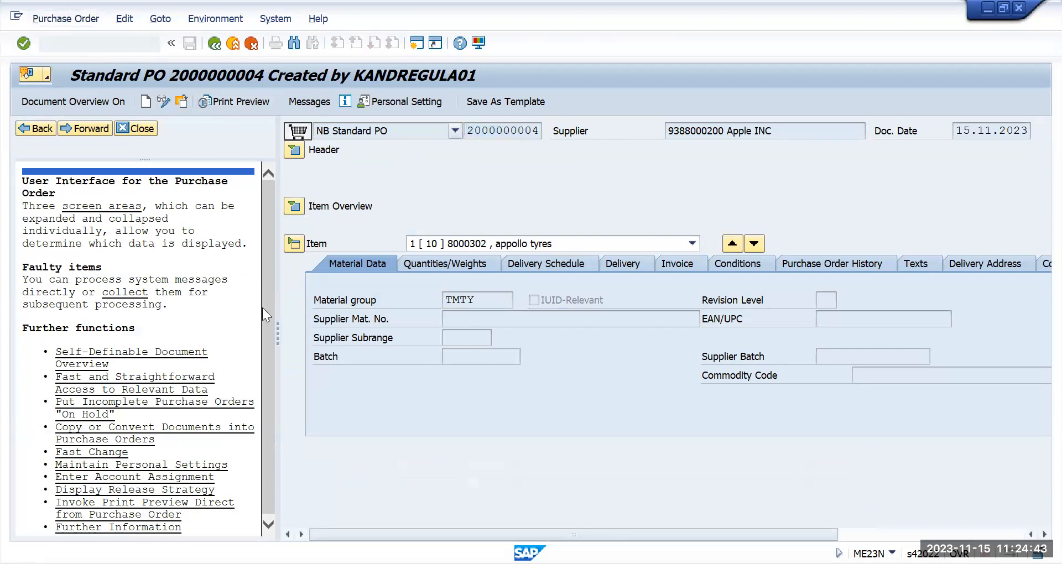
key("Return")
type("miro")
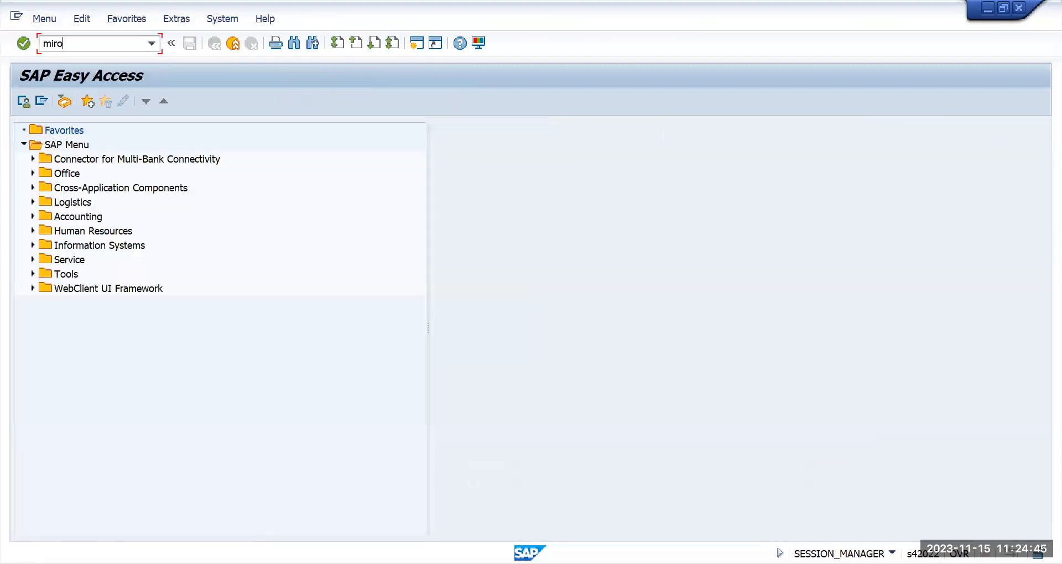
key("Return")
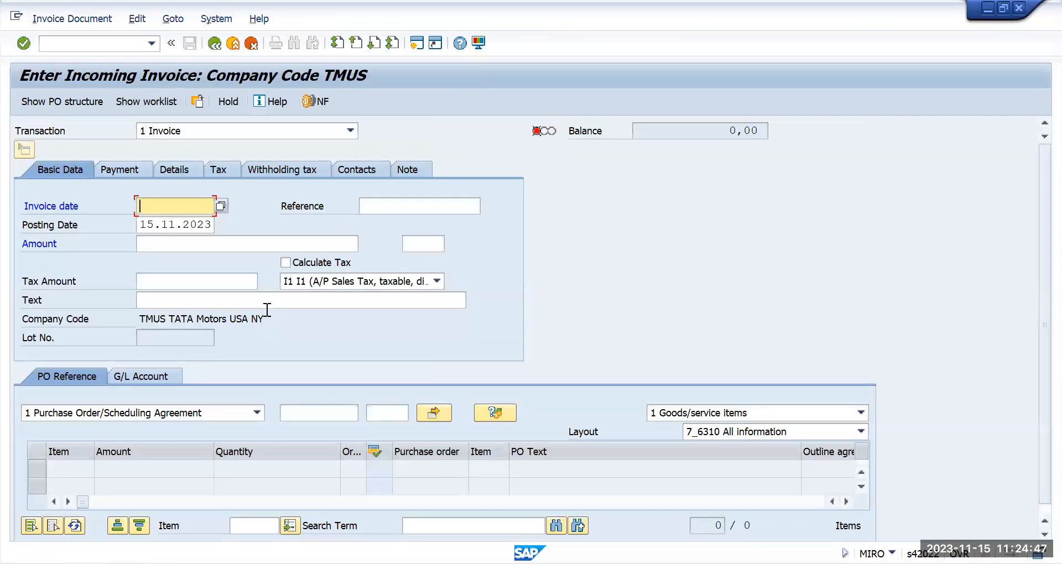
- Enter the appollo tyres purchase order number as the invoice's PO reference and set the invoice date to 15.11.2023
left_click(311, 415)
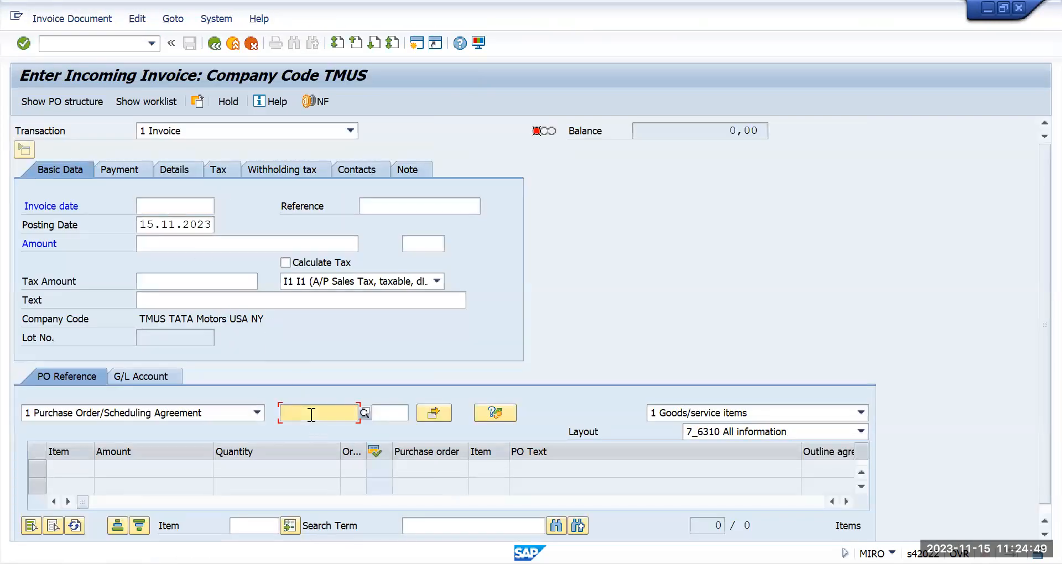
type("2000000004")
left_click(146, 227)
left_click_drag(146, 227, 210, 227)
key("ctrl+c")
left_click(171, 209)
key("ctrl+v")
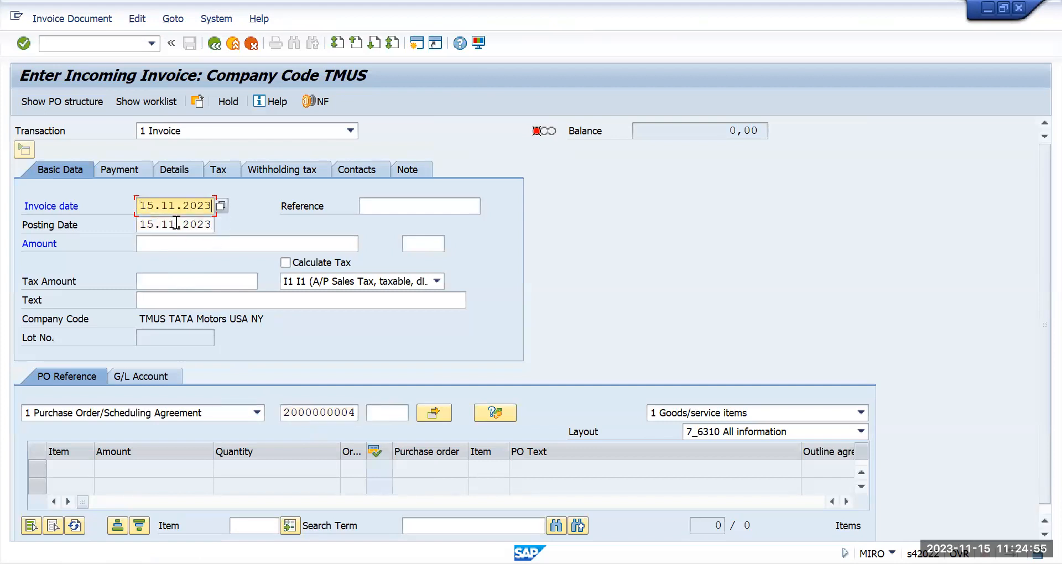
- Set the invoice amount to 200 and the document currency to USD
left_click(174, 243)
type("200")
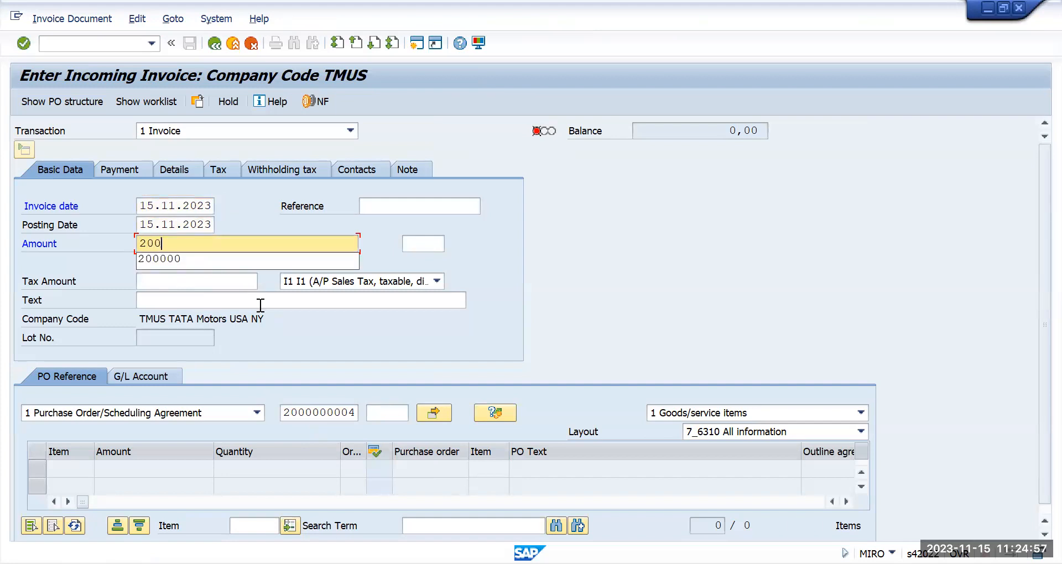
left_click(420, 242)
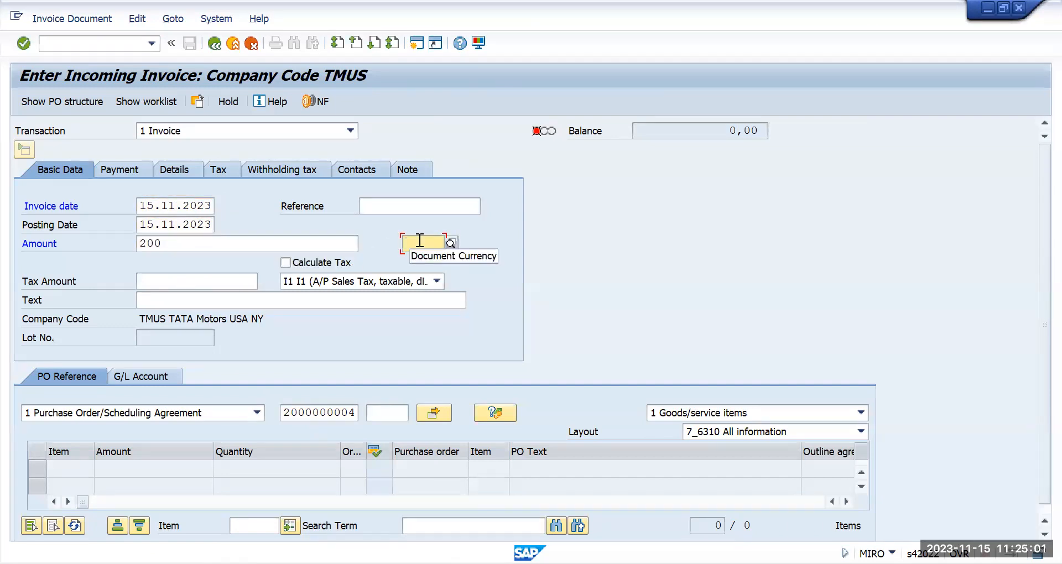
type("usd")
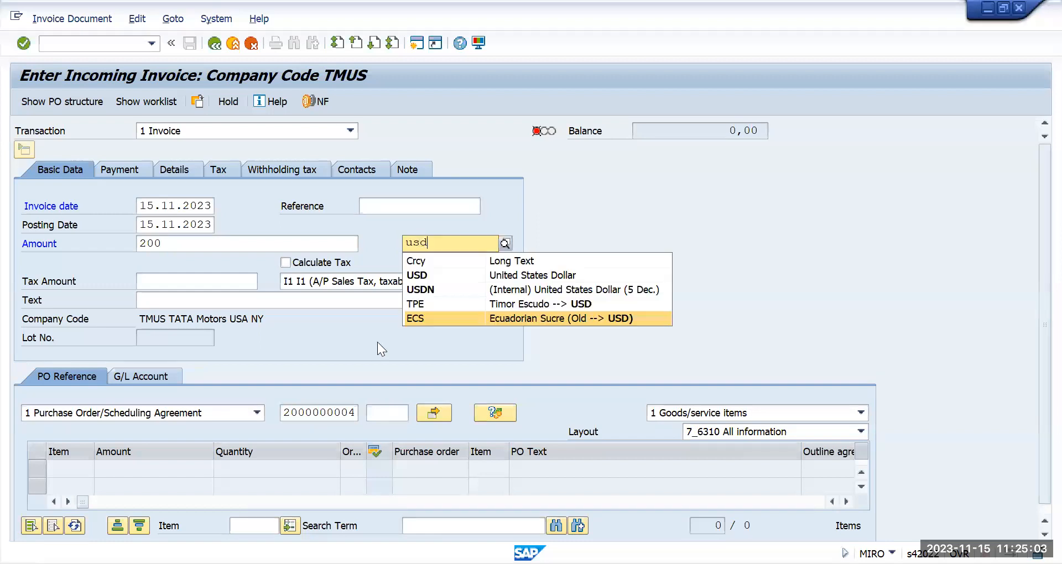
key("Escape")
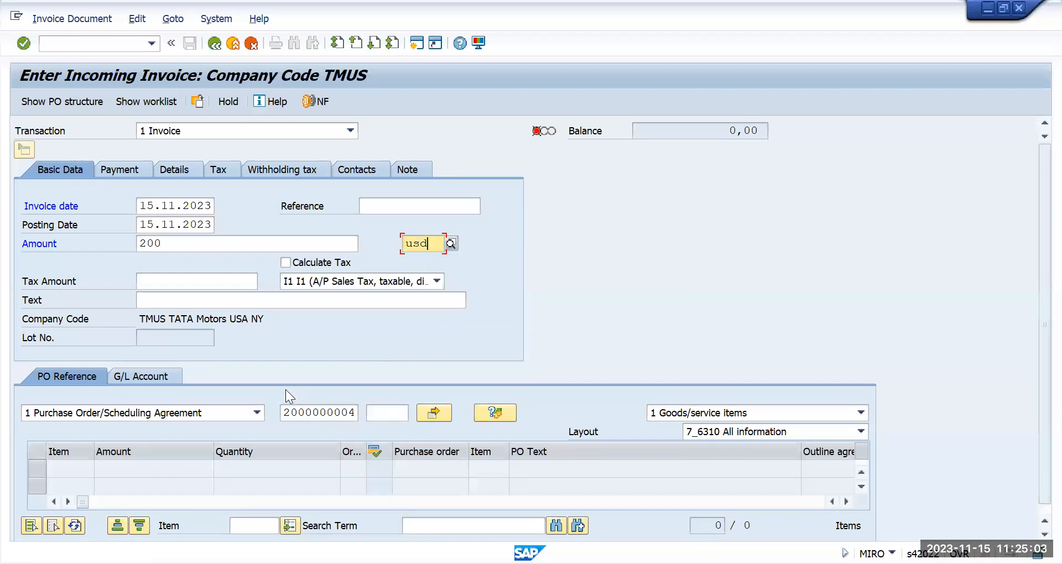
- Enter the invoice text "Invoice received" and load the purchase order item into the invoice
left_click(176, 301)
type("sto")
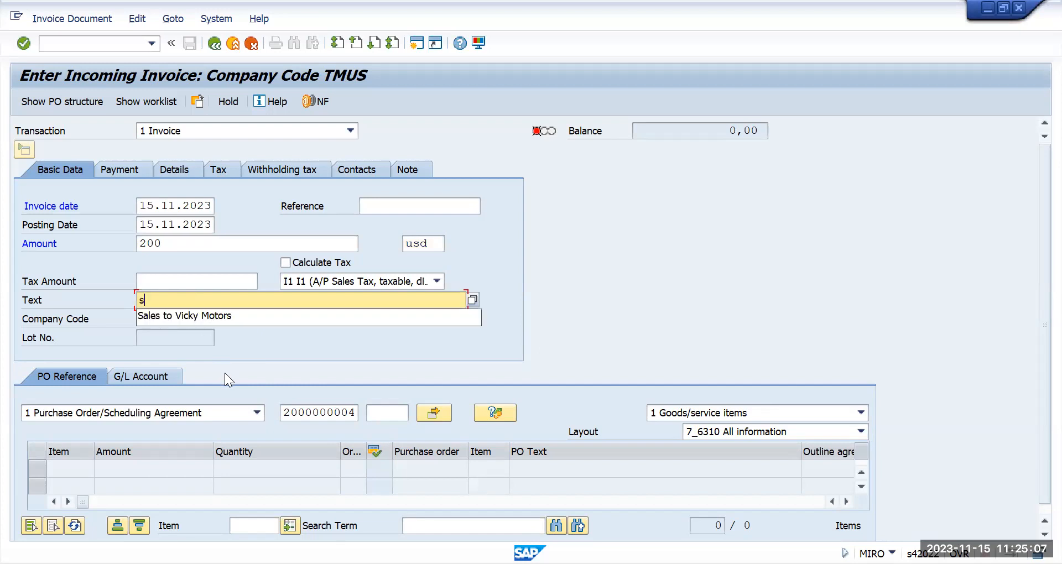
key("BackSpace")
key("BackSpace")
key("BackSpace")
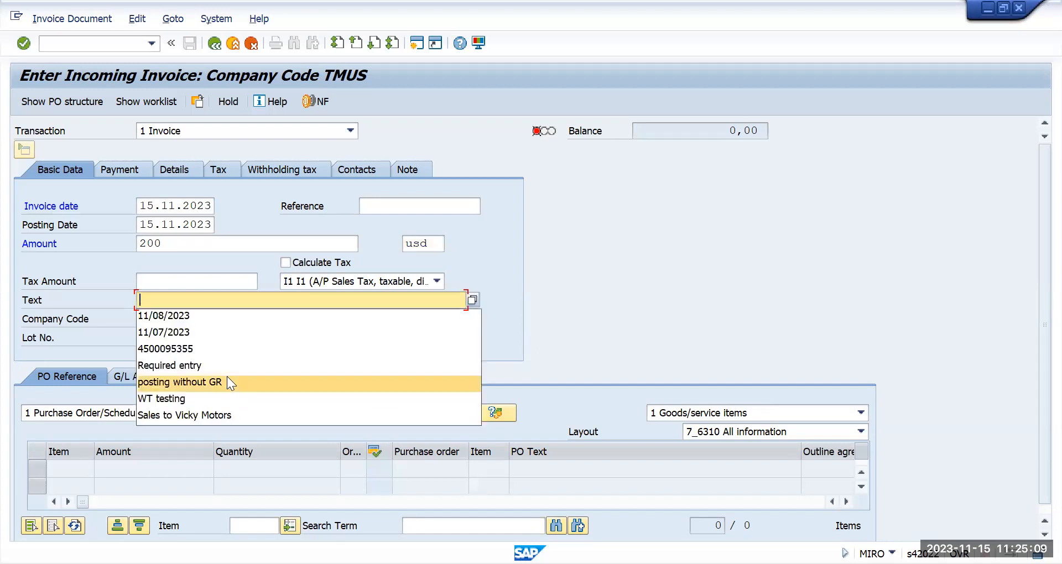
type("Invoice r")
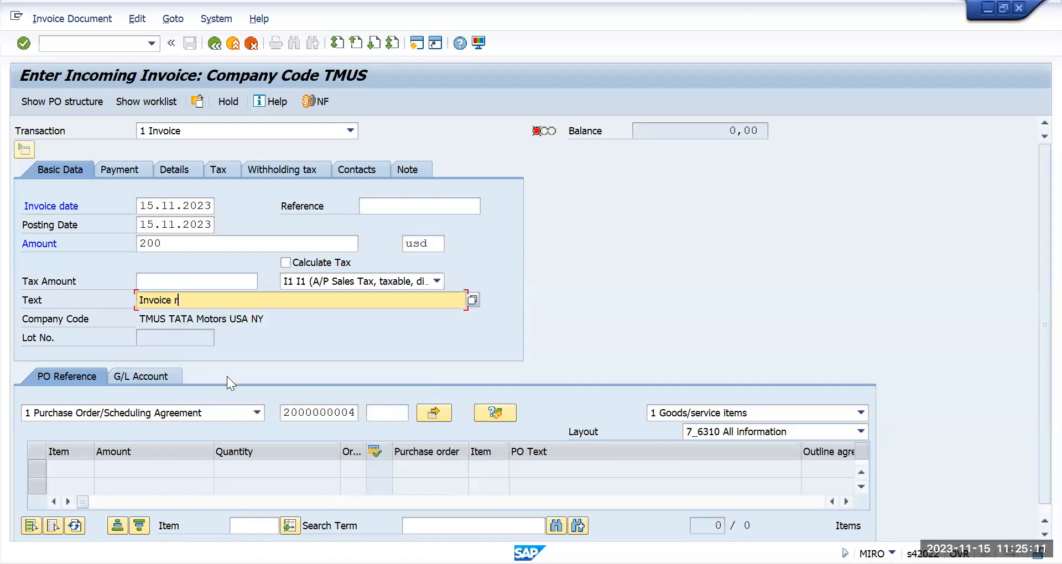
type("eceived")
key("Return")
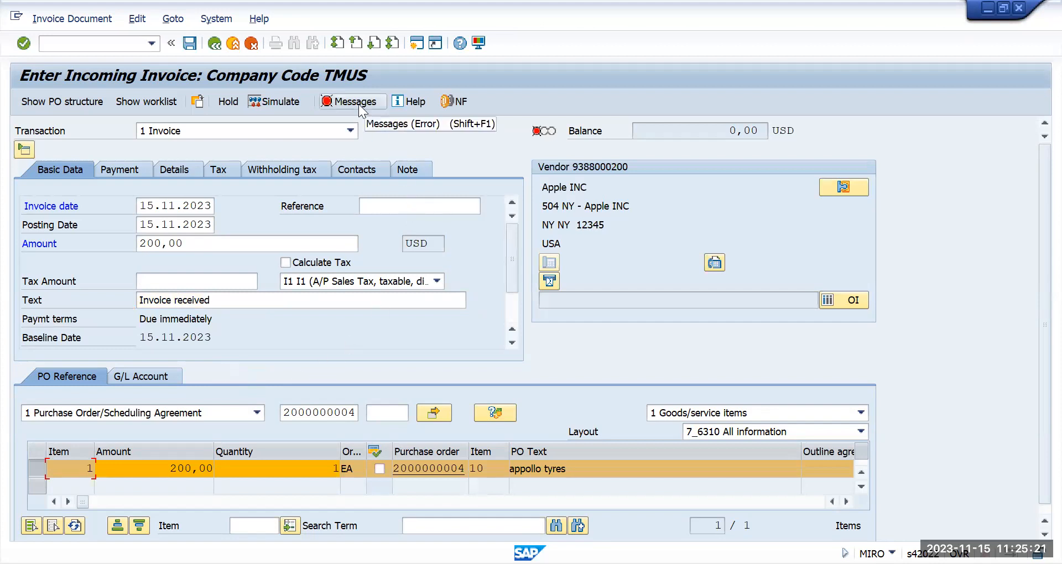
- Assign the California tax jurisdiction code CA00000000 to the appollo tyres invoice item
key("Return")
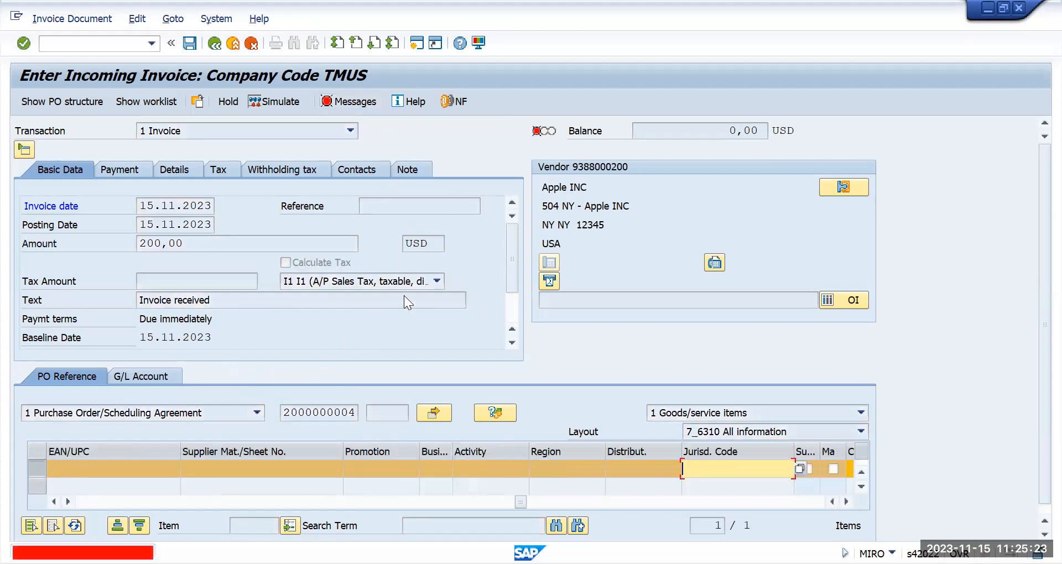
left_click(798, 469)
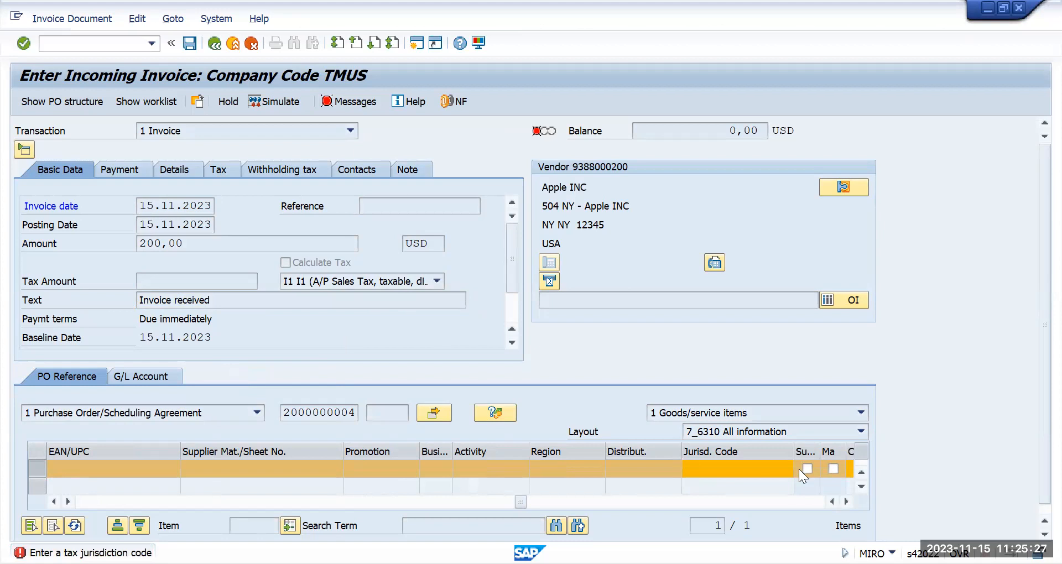
left_click(581, 358)
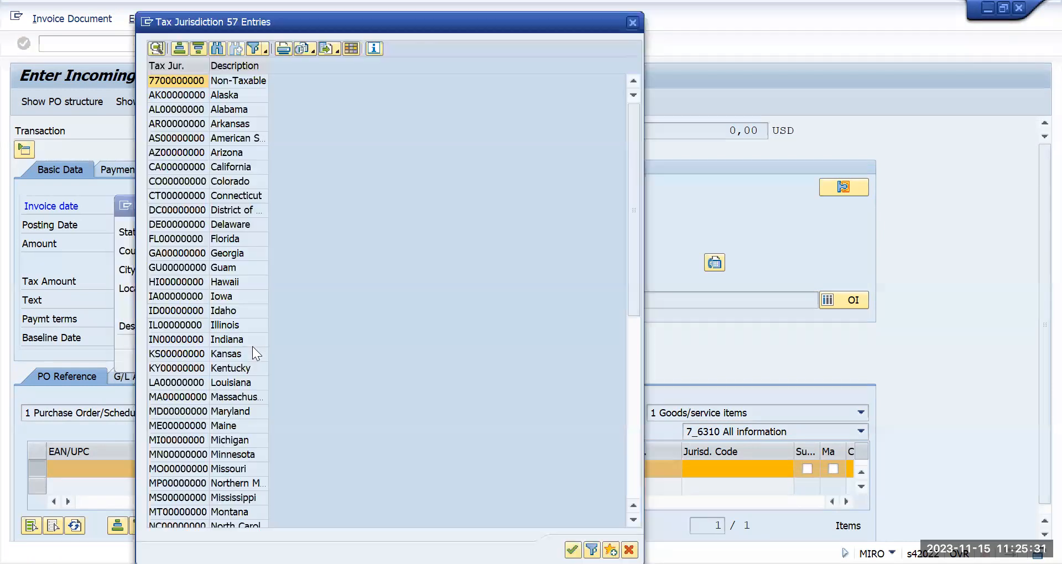
scroll(252, 346, "down", 3)
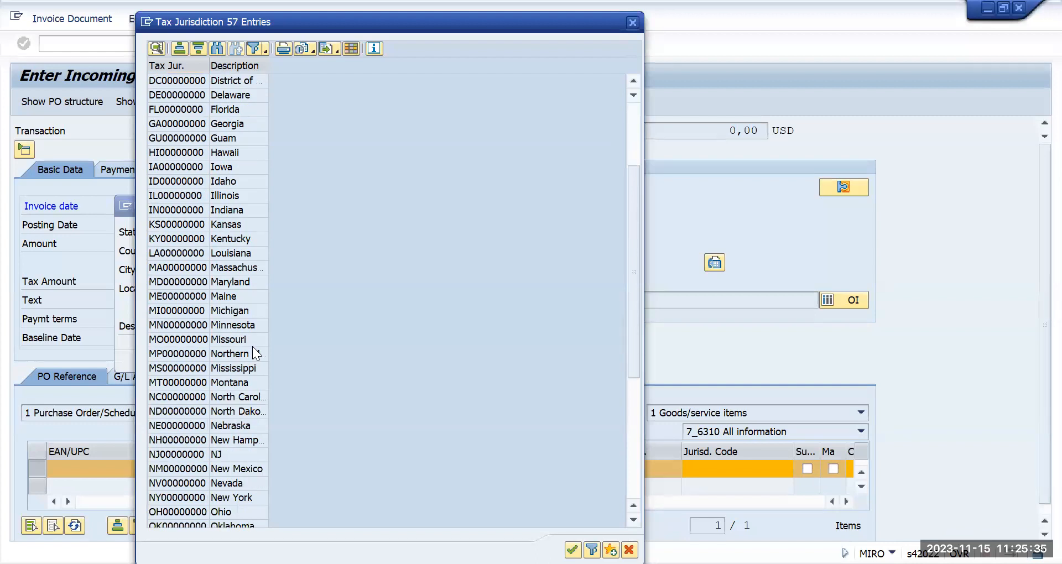
scroll(252, 348, "down", 4)
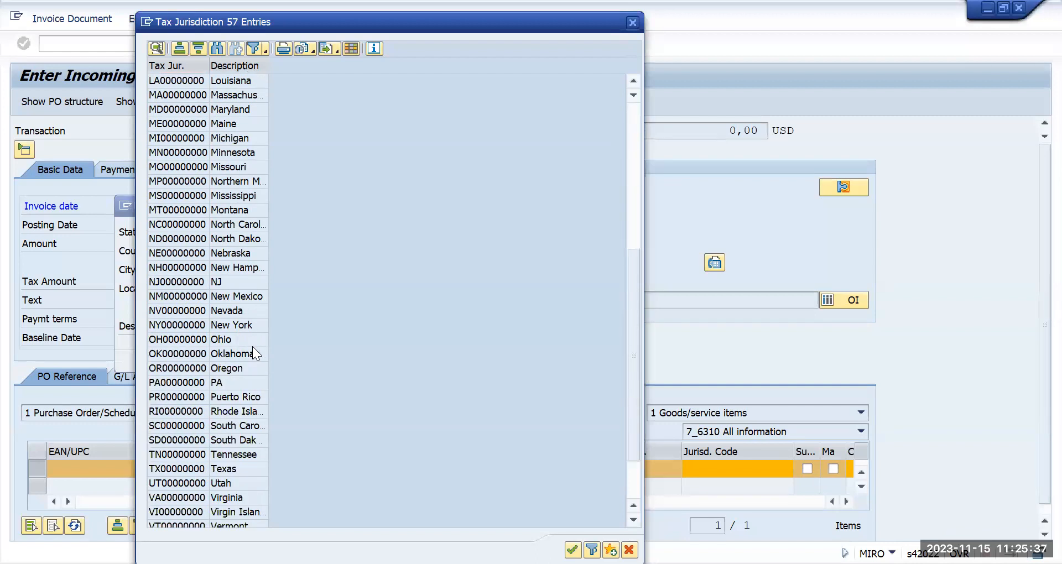
scroll(252, 347, "down", 2)
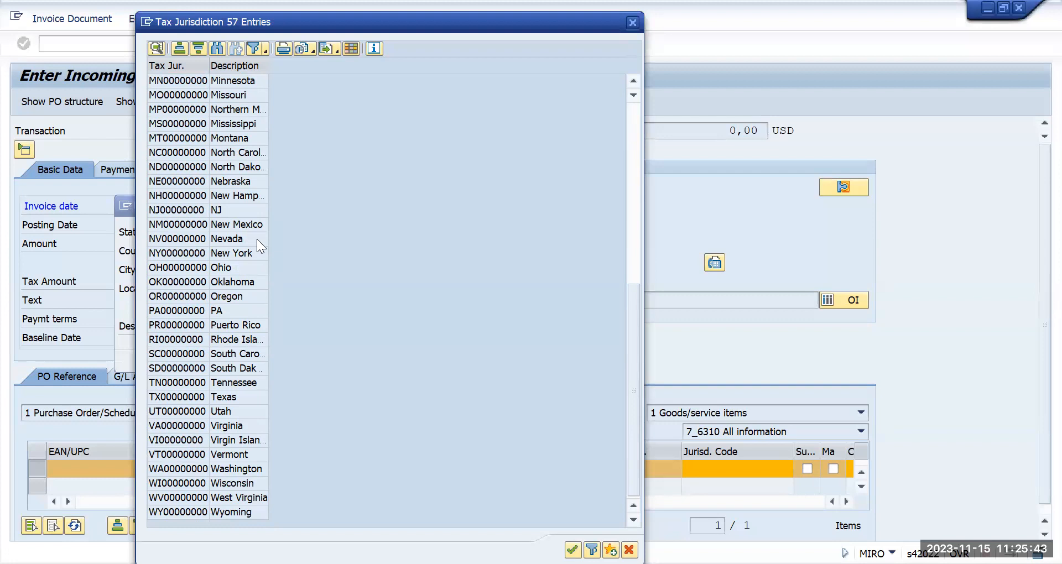
scroll(257, 239, "up", 3)
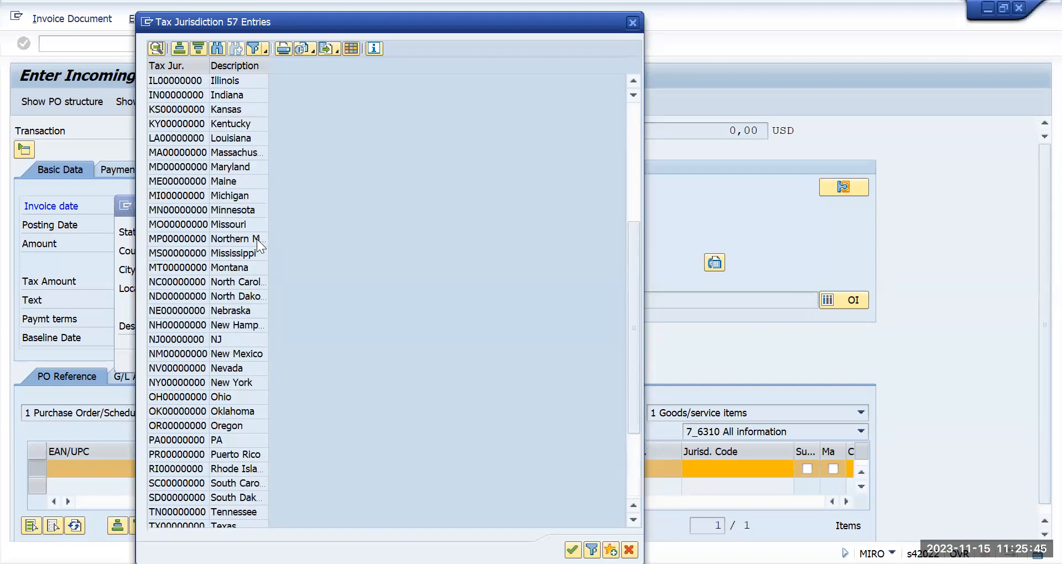
scroll(195, 238, "up", 3)
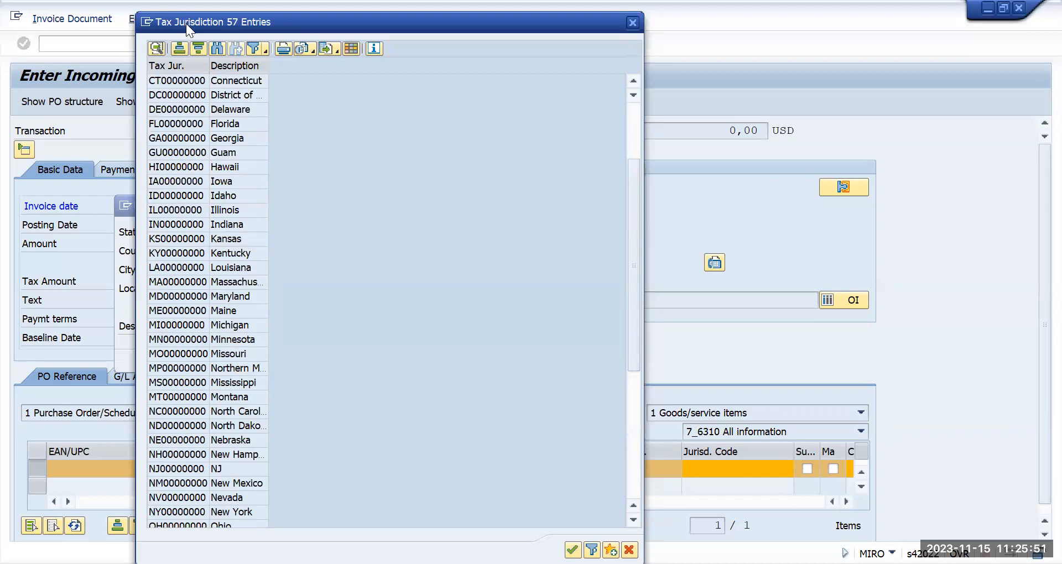
scroll(254, 226, "up", 3)
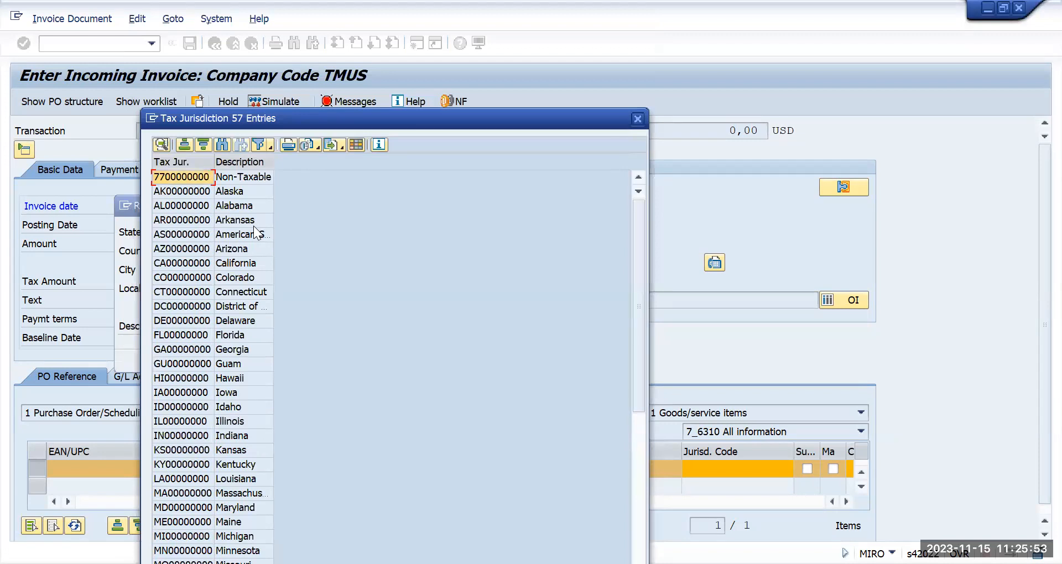
scroll(254, 231, "down", 2)
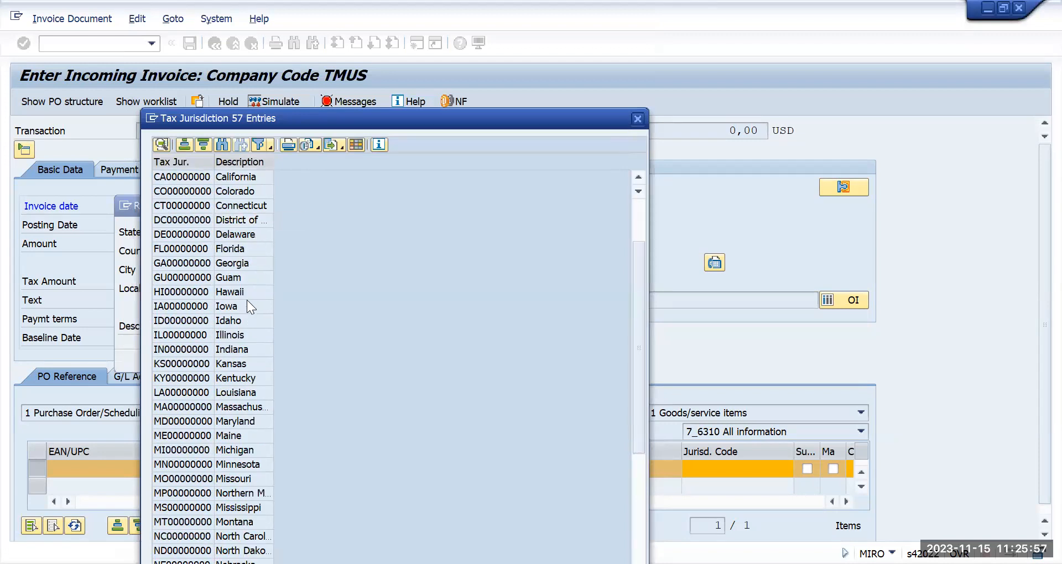
scroll(247, 300, "down", 2)
scroll(246, 300, "up", 3)
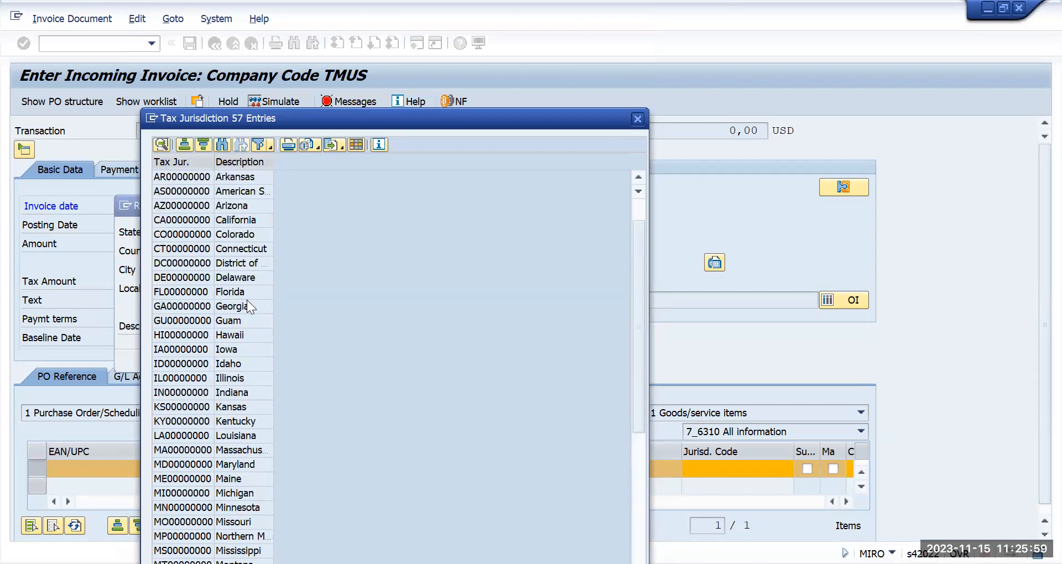
double_click(255, 219)
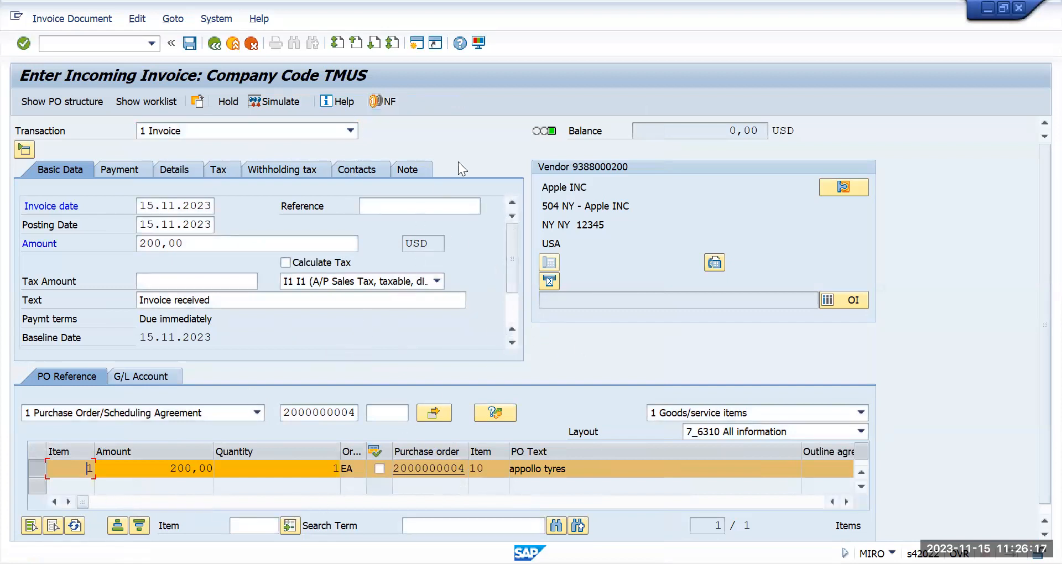
- Simulate the invoice posting, review the vendor, GR/IR and withholding tax lines, and close the simulation
left_click(281, 104)
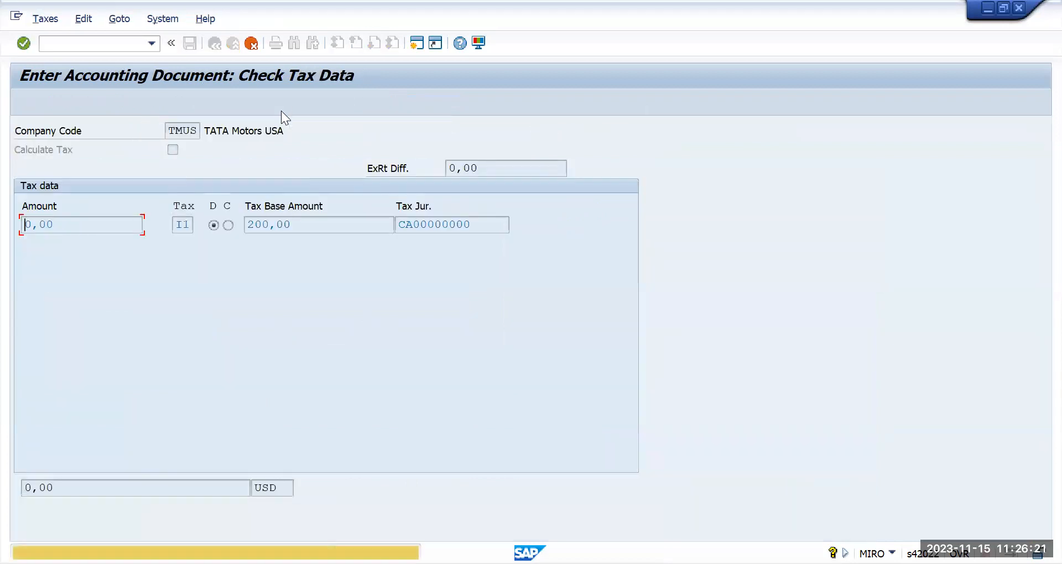
key("Return")
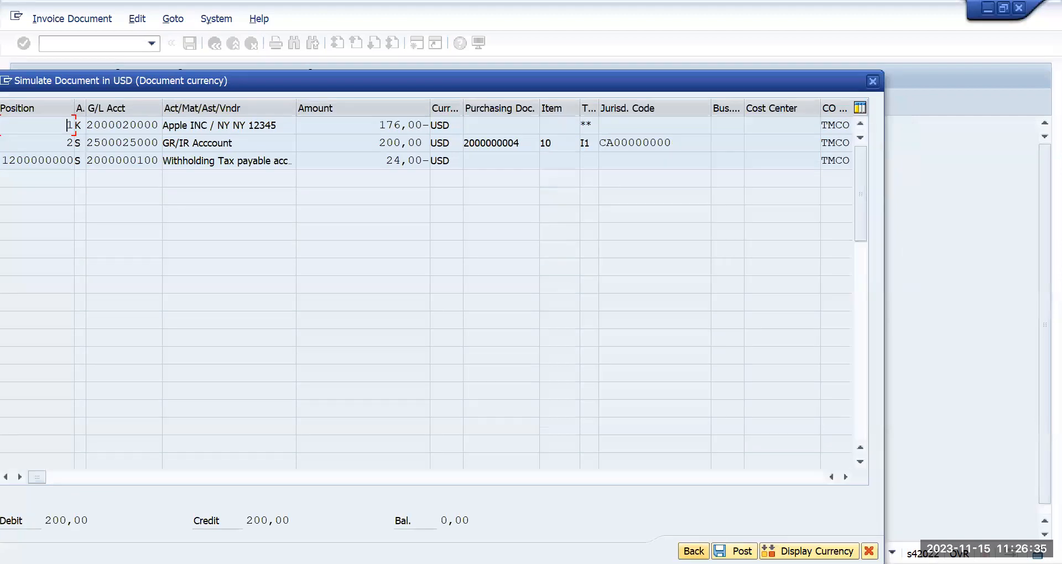
left_click(872, 82)
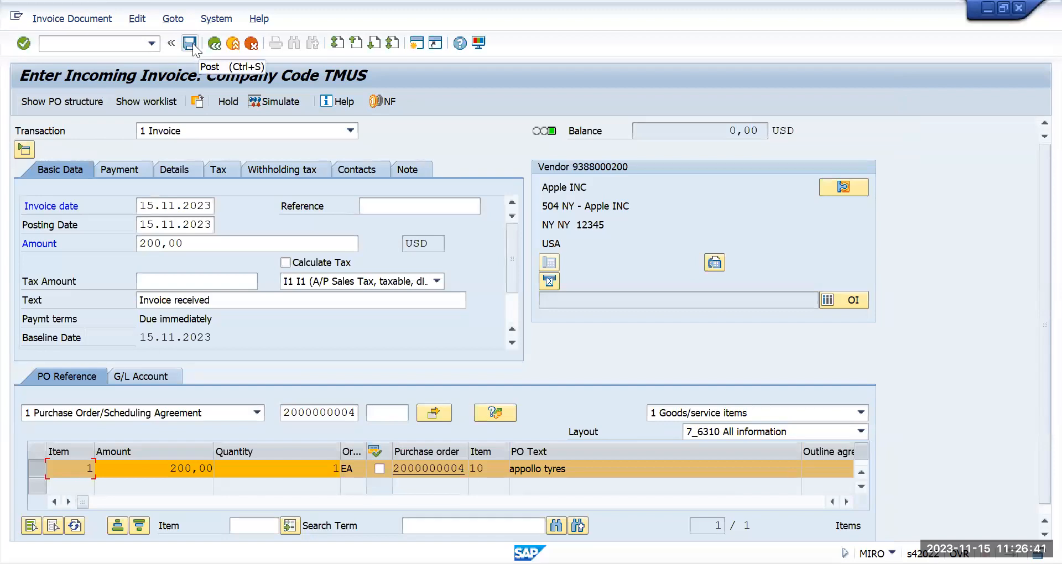
- Post the 200 USD incoming invoice for the appollo tyres, accepting the tax check for code I1
left_click(193, 47)
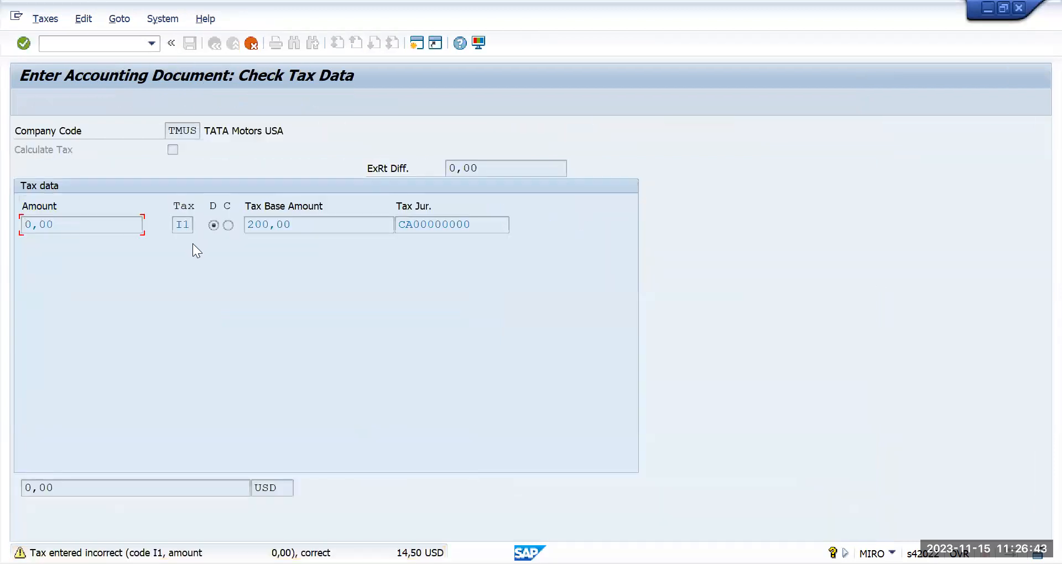
key("Return")
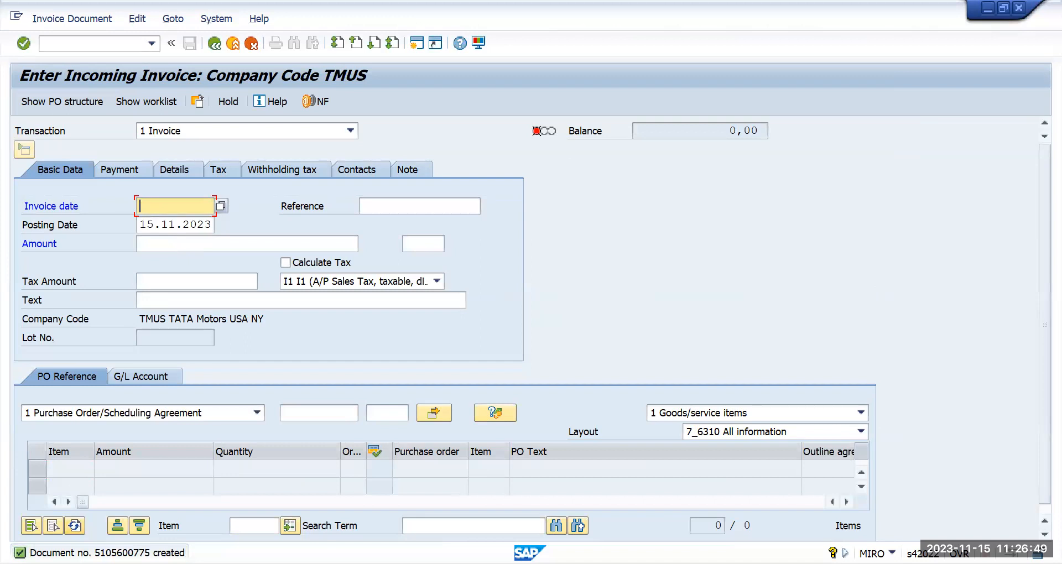
- Display the appollo tyres purchase order in ME23N and view its item's purchase order history
left_click(71, 42)
type("/nme")
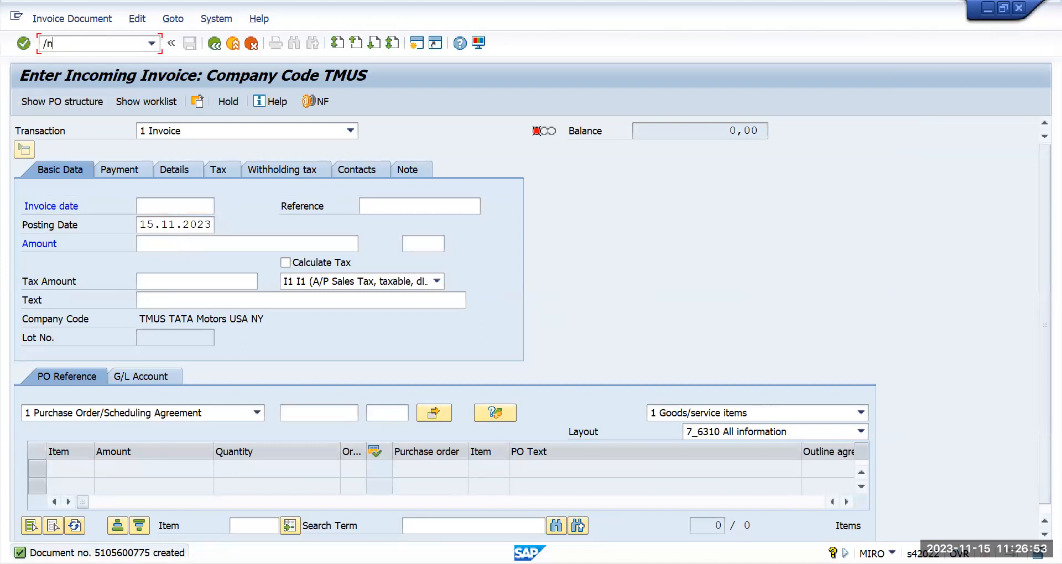
type("23n")
key("Return")
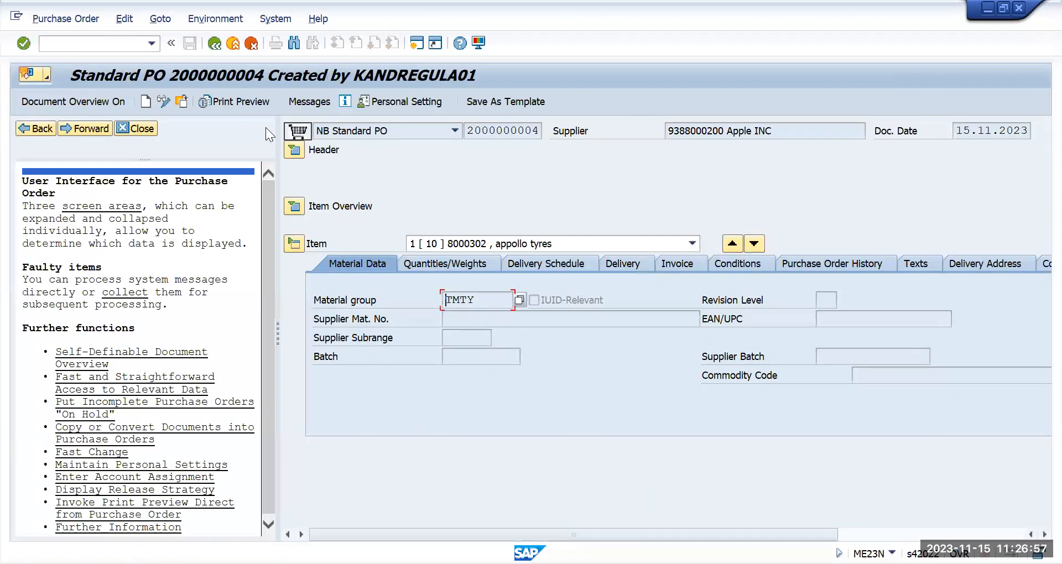
left_click(823, 262)
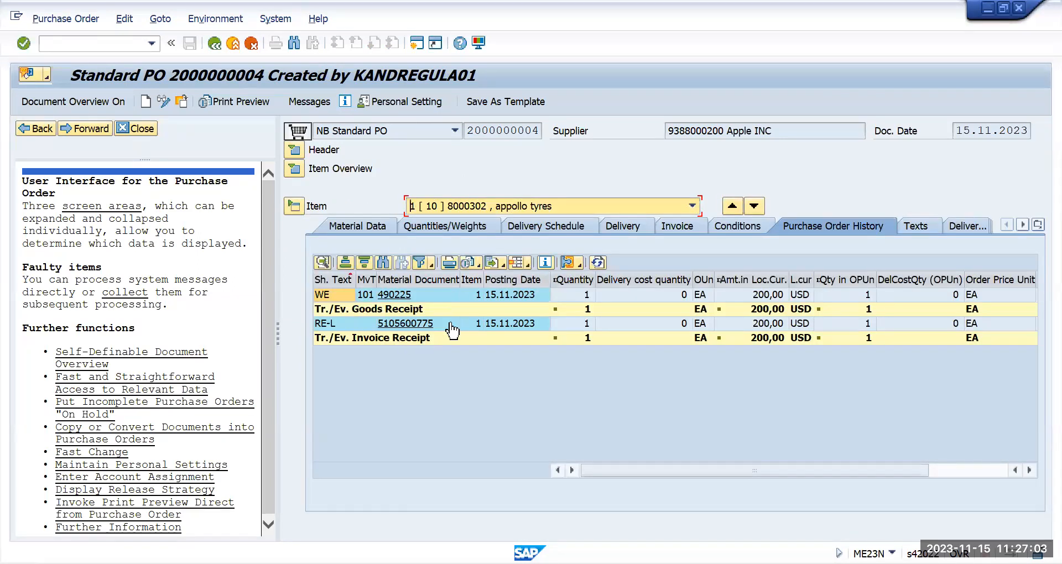
- Open the invoice receipt from the history, examine its accounting document's vendor and GR/IR lines, and leave the display
left_click(388, 325)
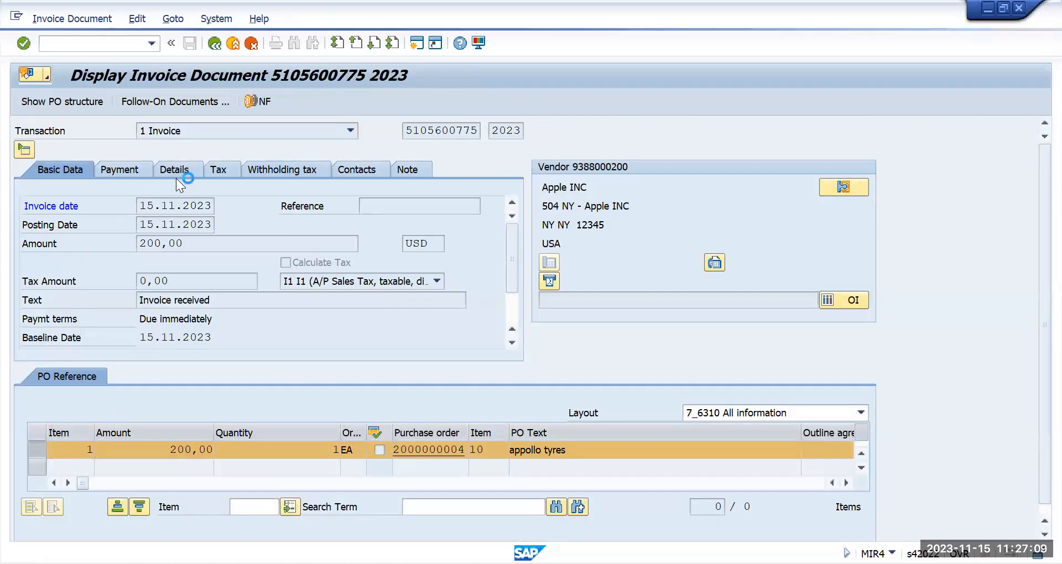
double_click(120, 197)
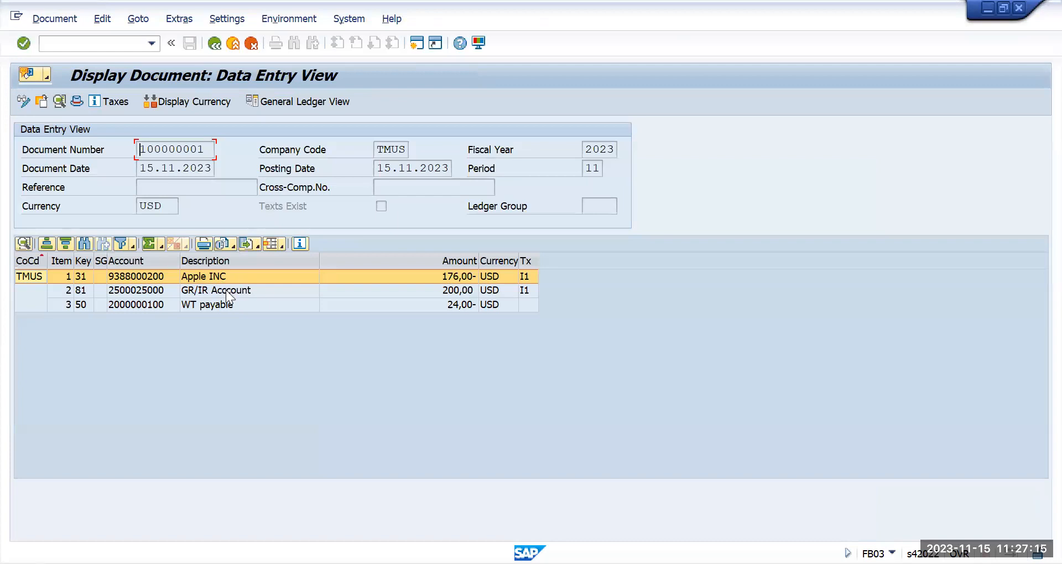
left_click(226, 291)
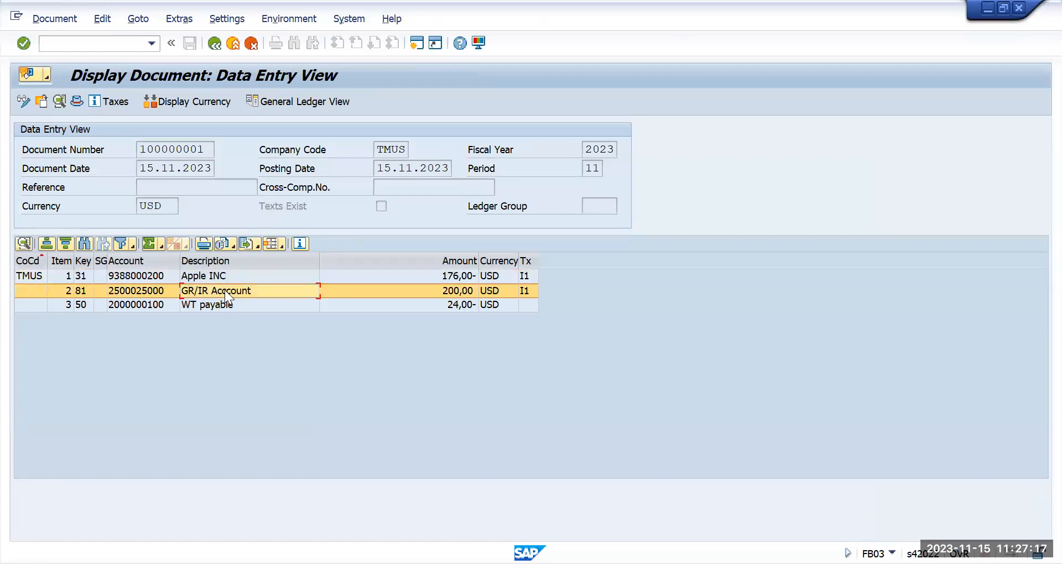
left_click(218, 276)
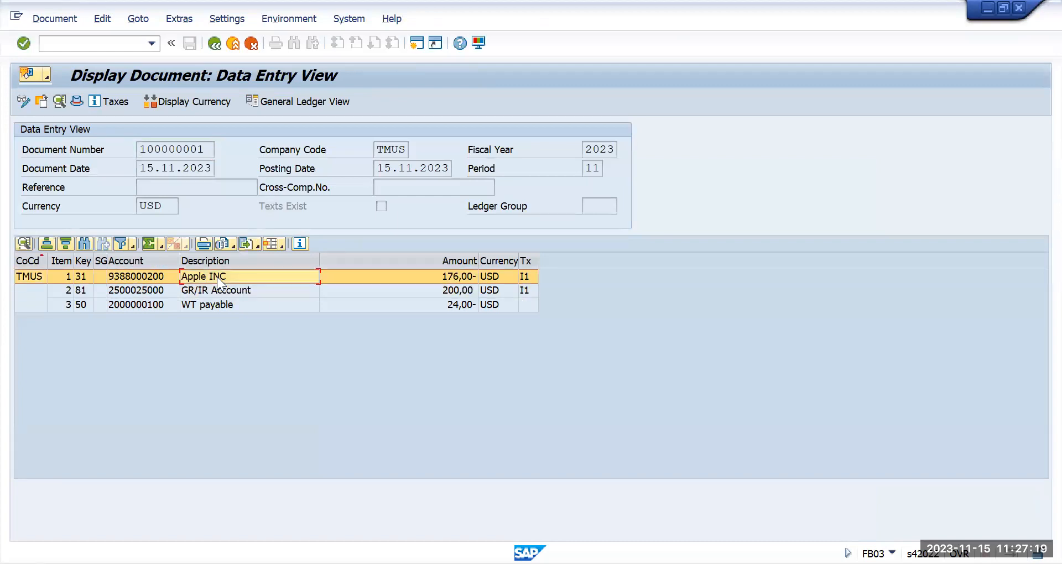
left_click(57, 47)
type("/n")
key("Return")
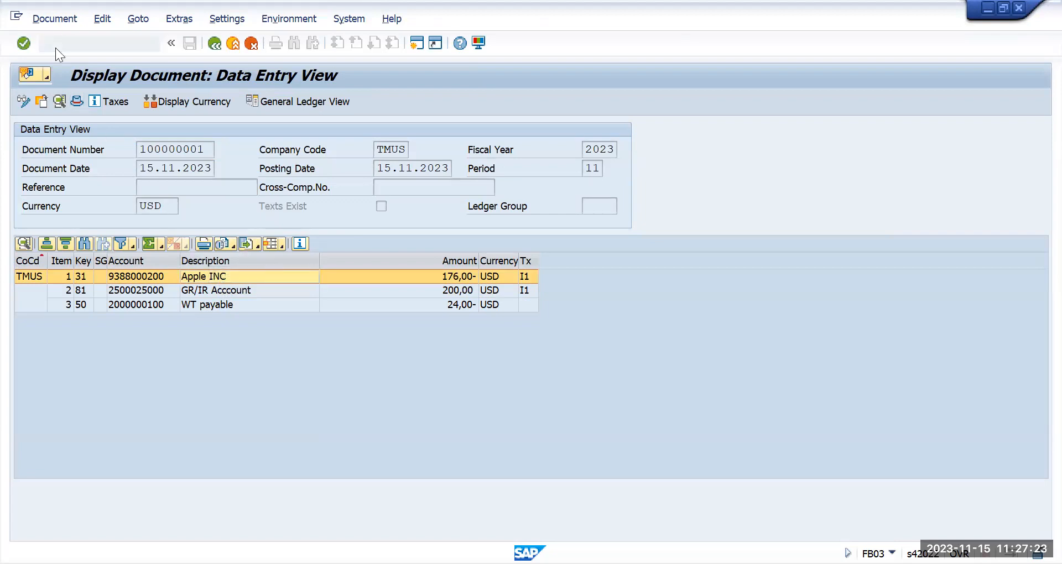